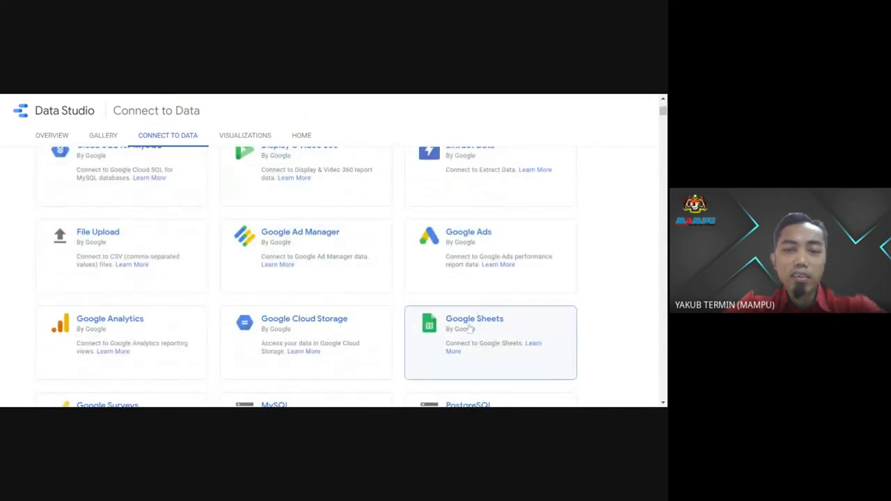
# Step: Scroll the connector list, then switch to the YouTube Data Studio & Google Sheets tutorial window
pyautogui.scroll(-1, 477, 313)
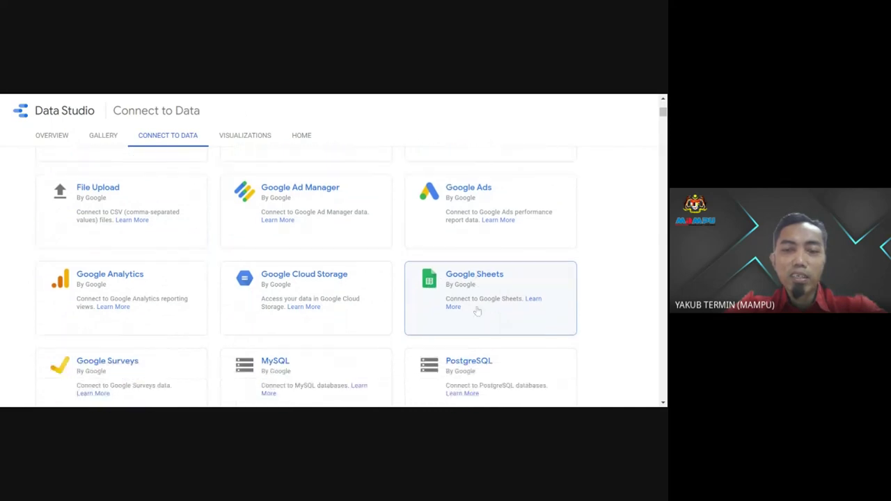
pyautogui.click(517, 276)
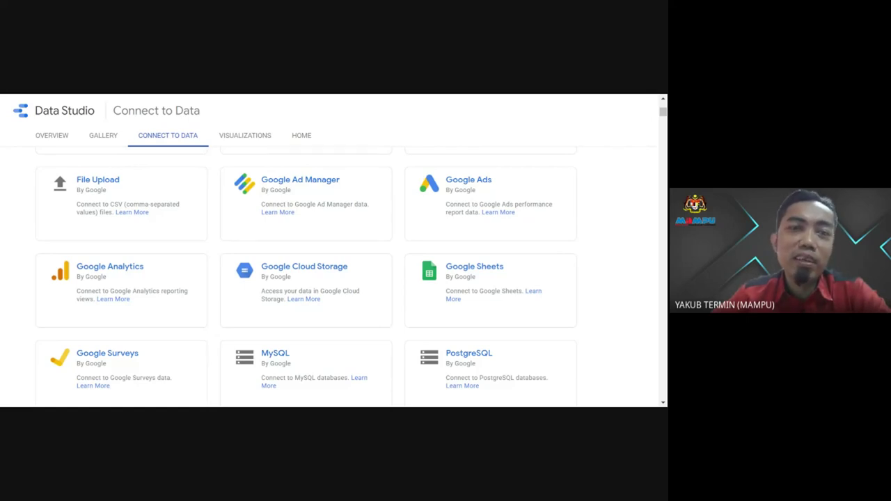
pyautogui.hotkey('alt', 'Tab')
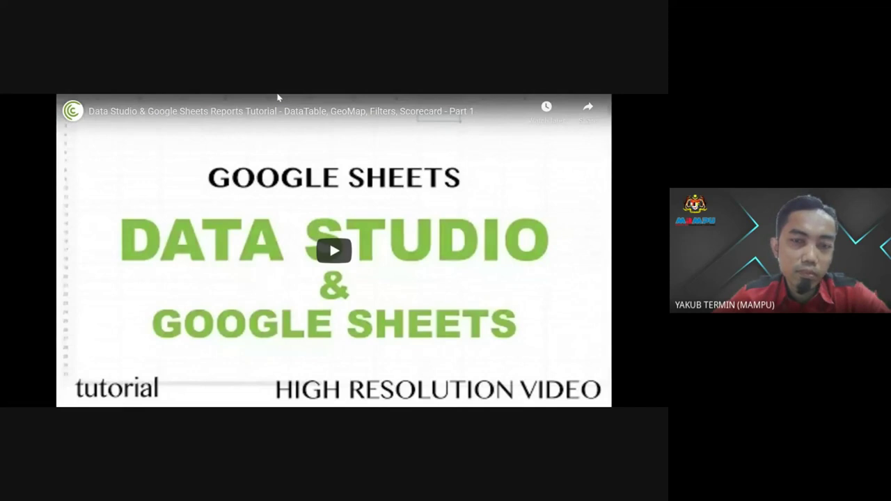
# Step: Play the tutorial video through to the Pivot Table spreadsheet's sales Transactions sheet
pyautogui.click(264, 330)
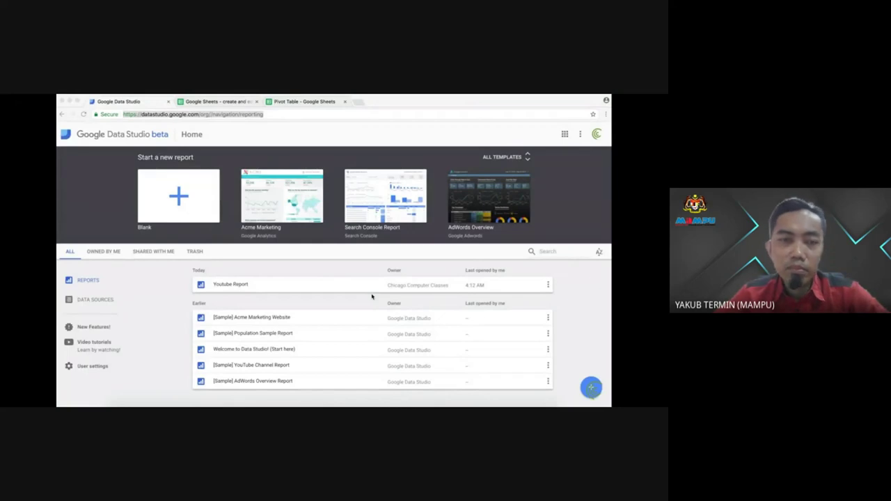
pyautogui.click(310, 103)
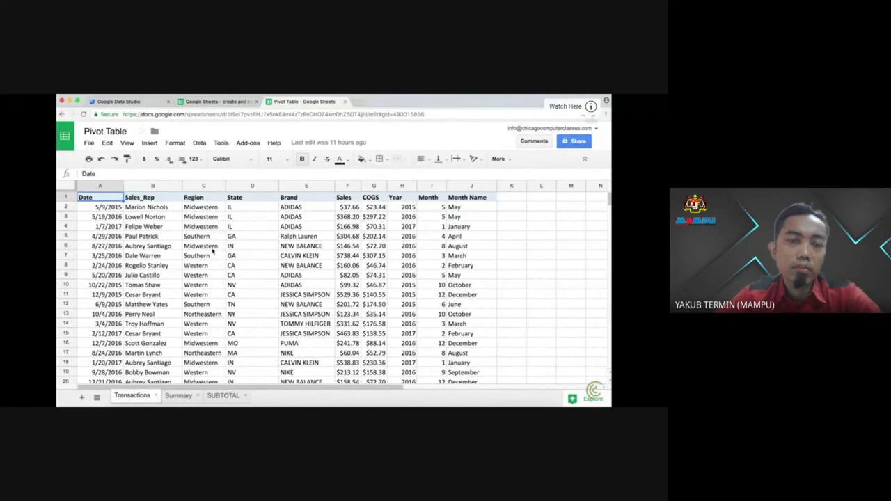
pyautogui.click(179, 395)
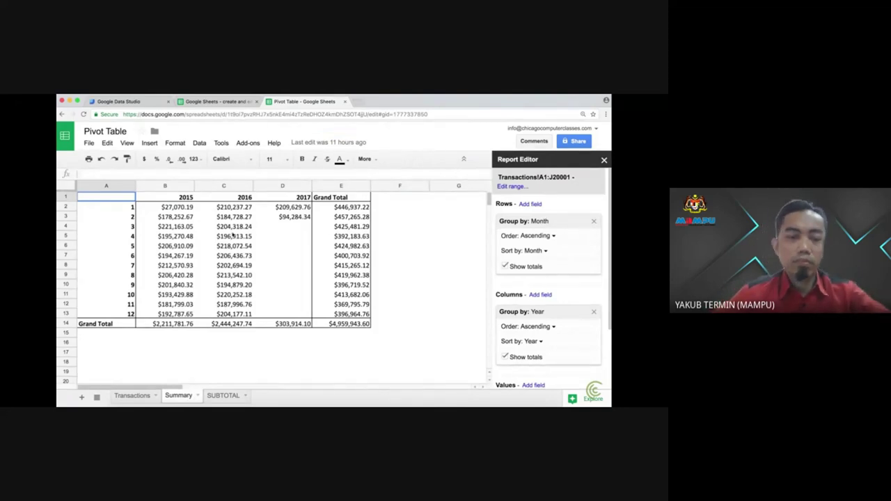
pyautogui.click(134, 395)
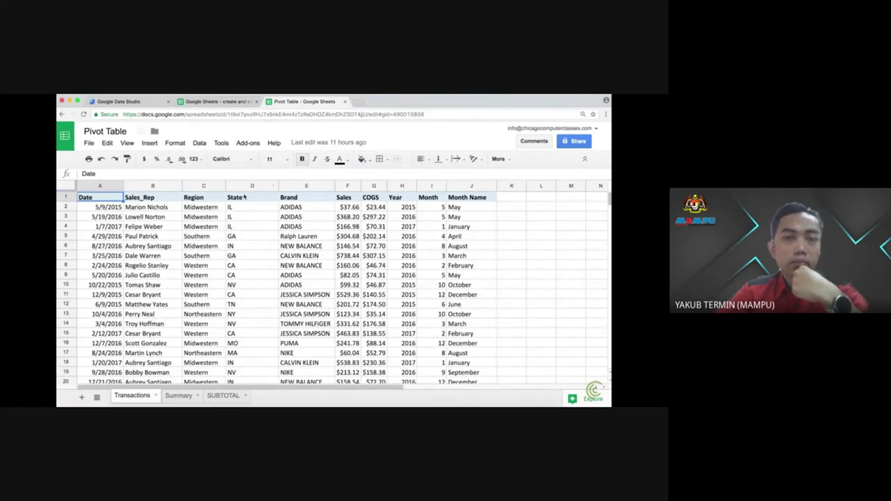
pyautogui.click(251, 258)
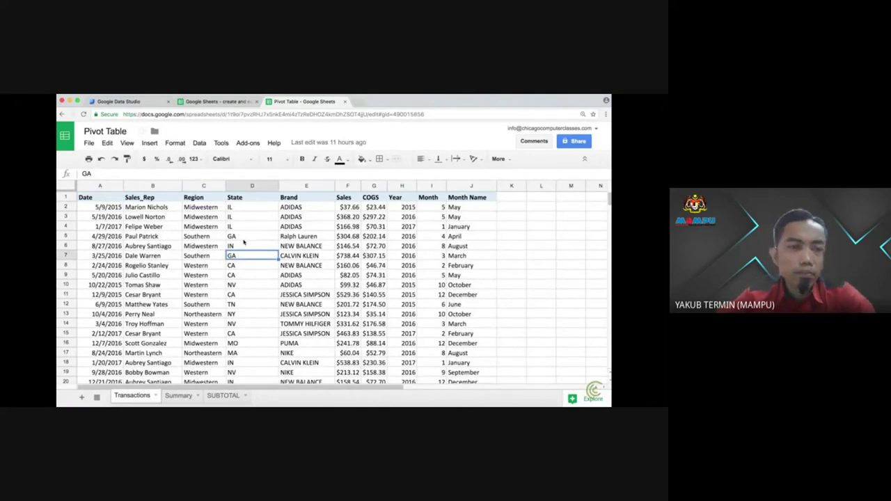
pyautogui.click(303, 236)
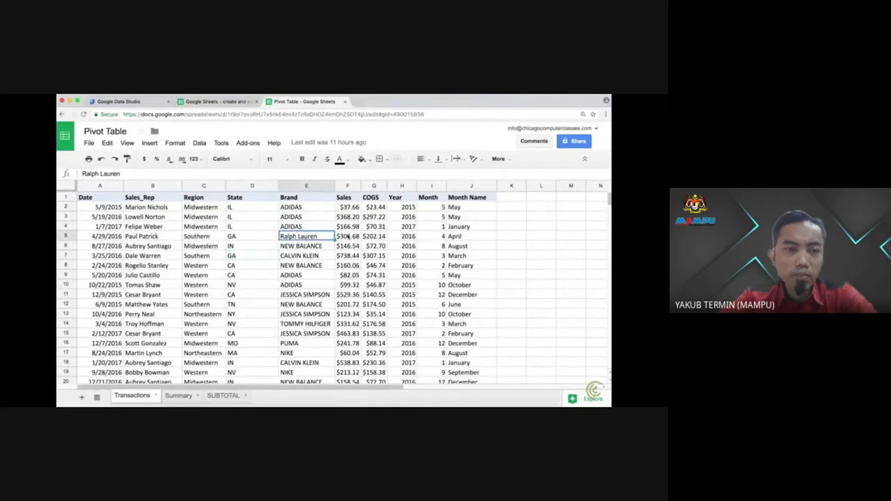
pyautogui.click(375, 237)
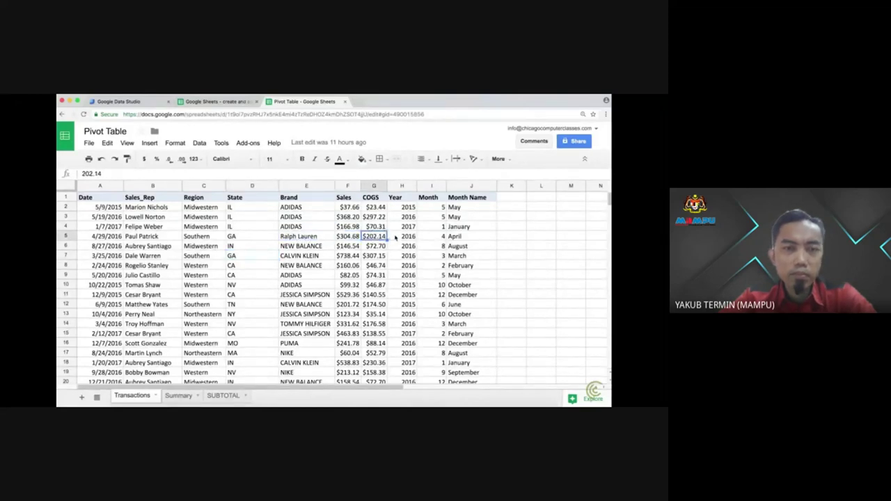
pyautogui.click(396, 238)
pyautogui.click(432, 237)
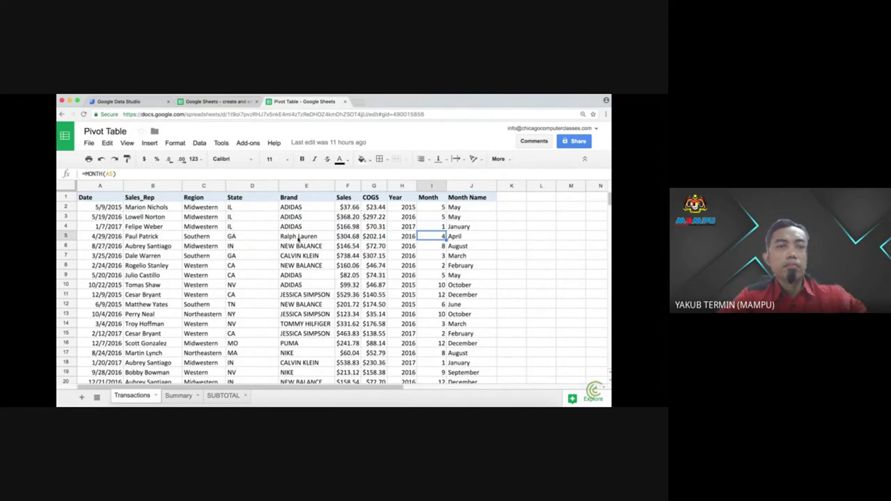
pyautogui.click(108, 237)
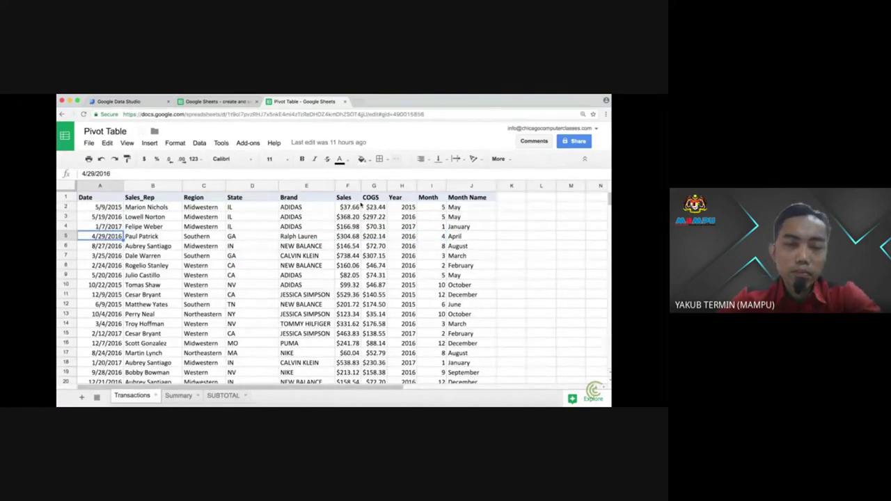
pyautogui.click(481, 208)
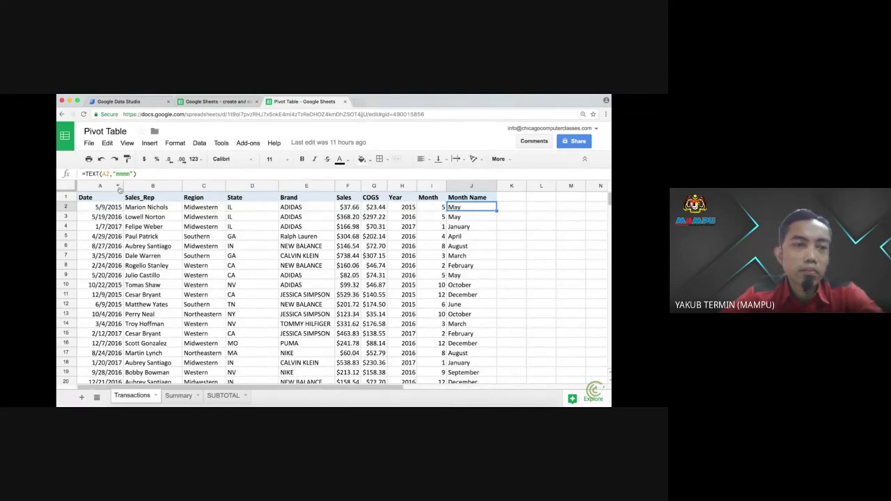
pyautogui.click(107, 198)
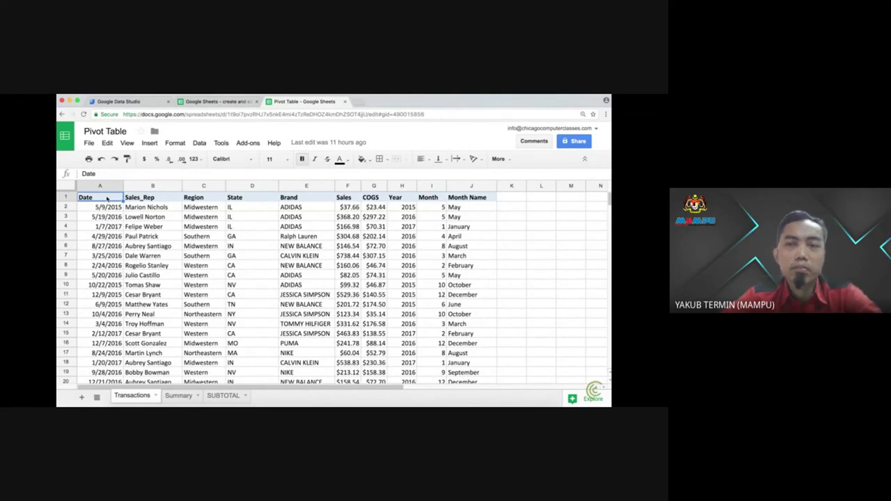
# Step: Start a Blank report from the Data Studio home page and review its list of data sources
pyautogui.click(117, 101)
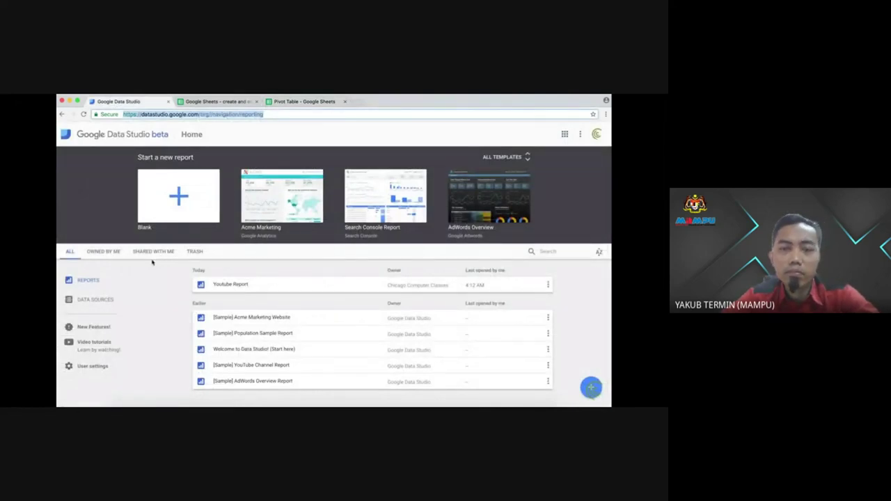
pyautogui.click(178, 198)
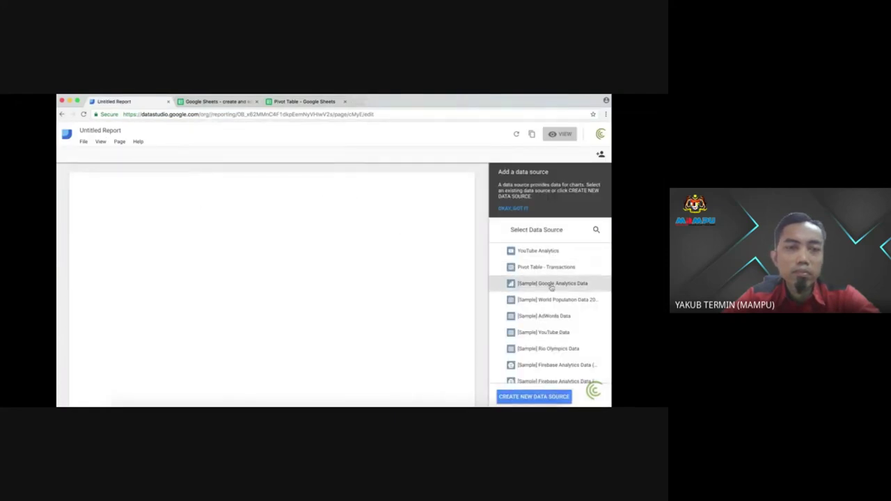
pyautogui.scroll(-2, 547, 316)
pyautogui.scroll(2, 546, 320)
pyautogui.scroll(1, 543, 299)
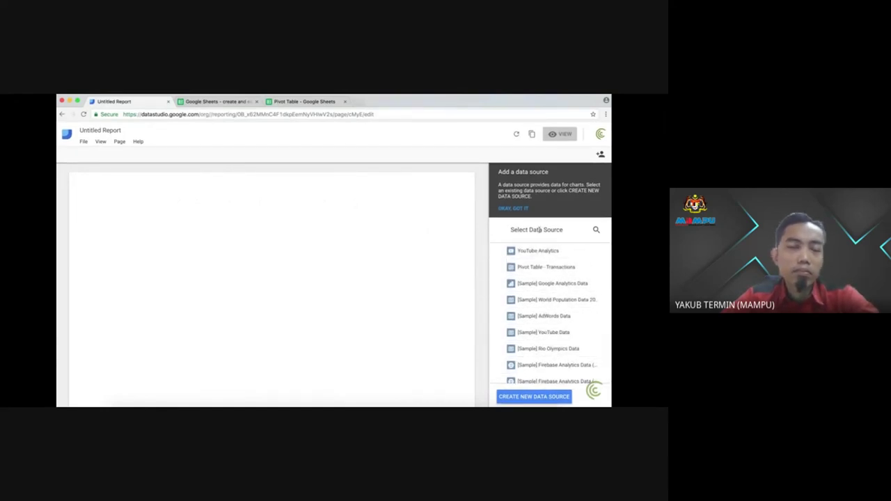
# Step: Create a new data source, comparing MySQL and Google Analytics before choosing the Google Sheets connector
pyautogui.click(522, 397)
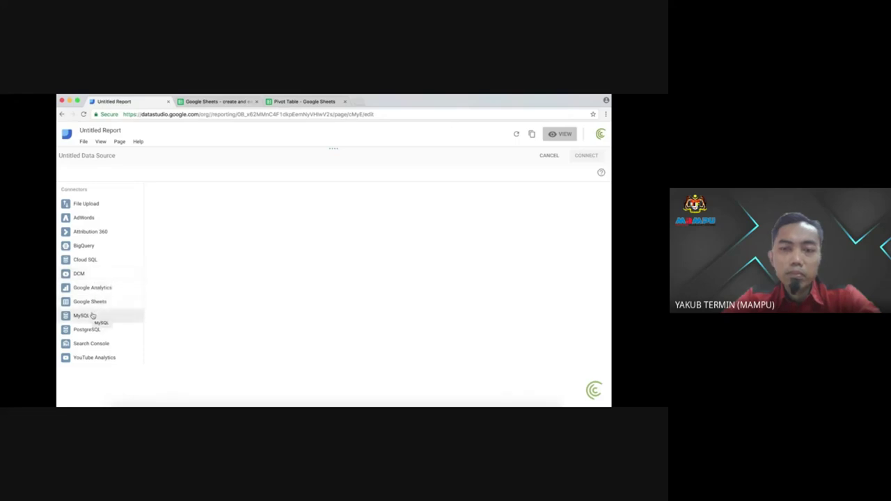
pyautogui.click(92, 316)
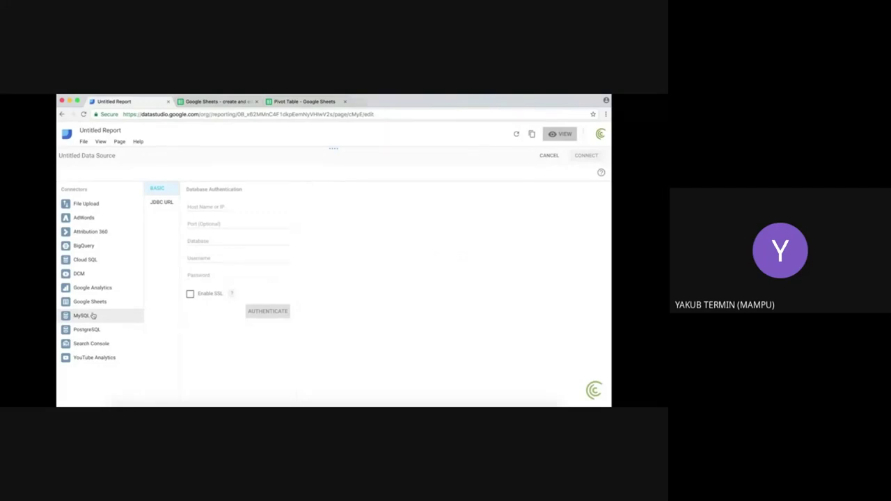
pyautogui.click(89, 301)
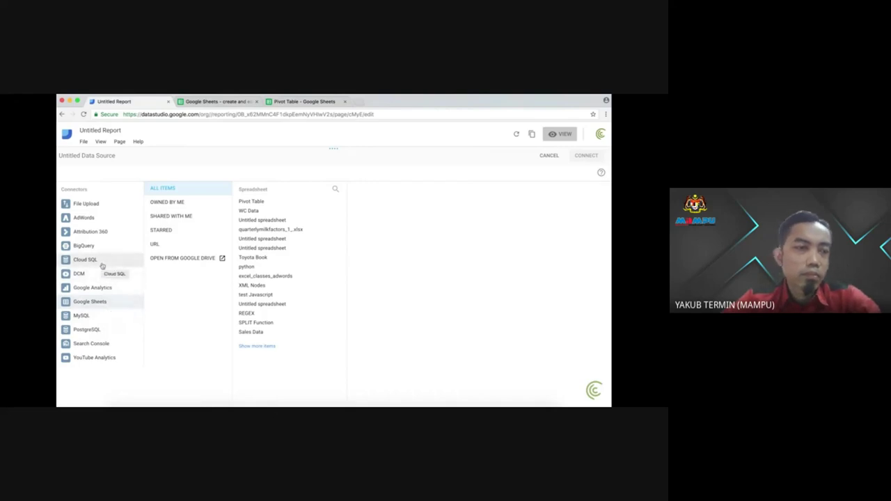
pyautogui.click(99, 289)
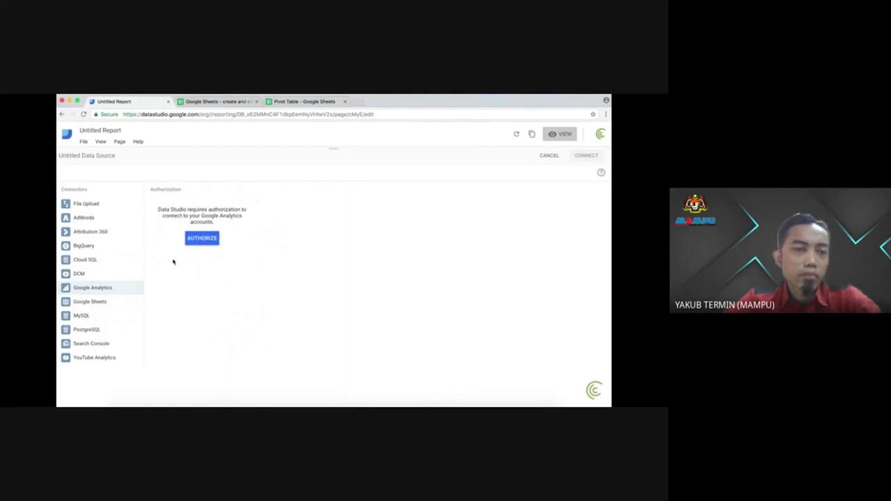
pyautogui.click(103, 304)
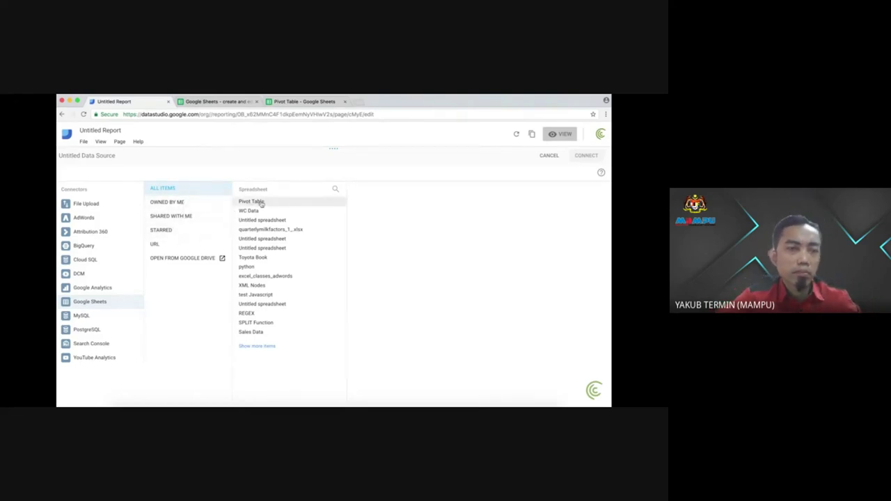
# Step: Select the Pivot Table spreadsheet's Transactions worksheet, checking it against the sheet, and connect it
pyautogui.click(281, 102)
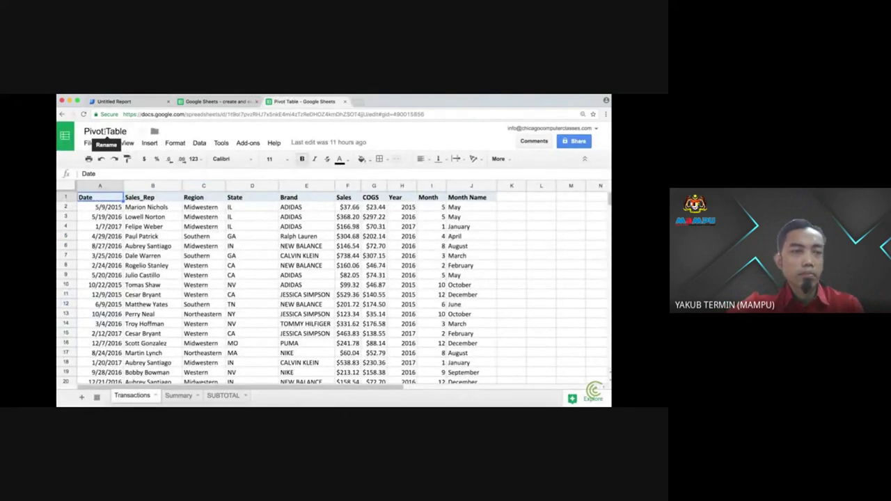
pyautogui.click(112, 101)
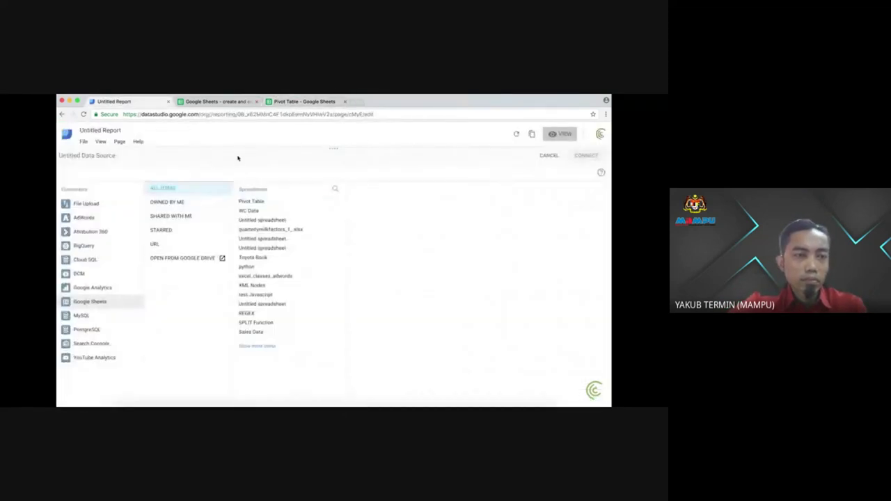
pyautogui.click(261, 204)
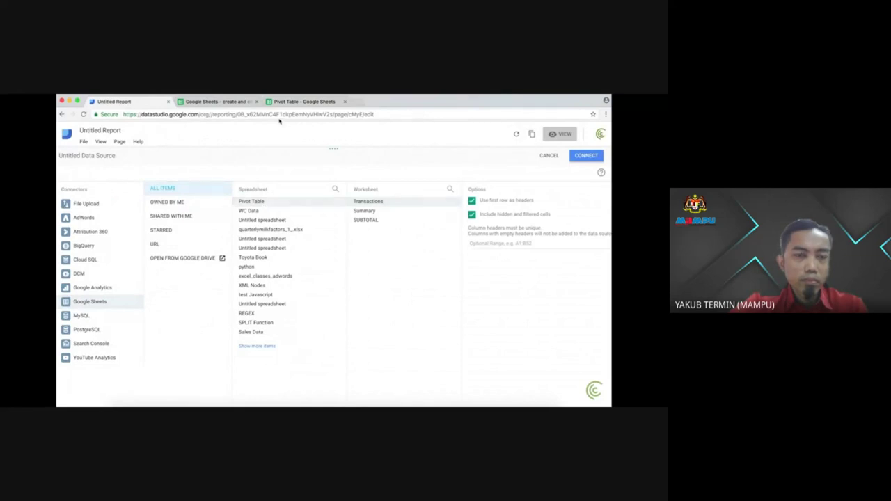
pyautogui.click(292, 102)
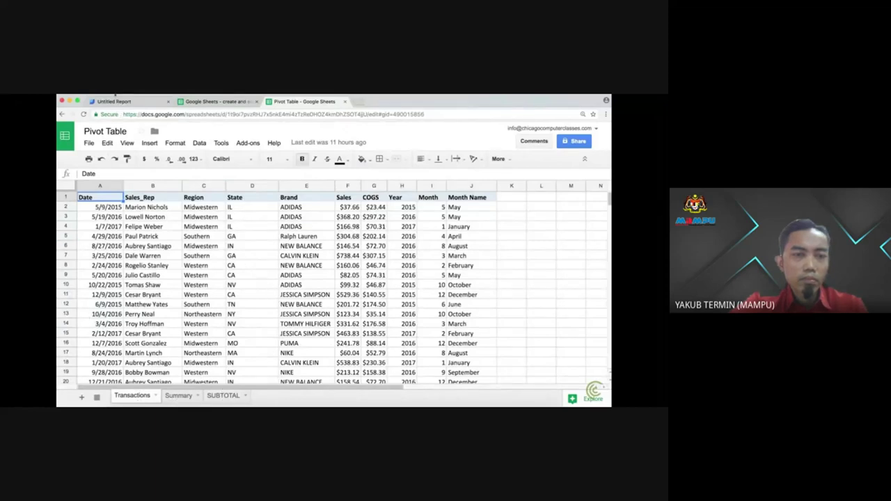
pyautogui.click(137, 103)
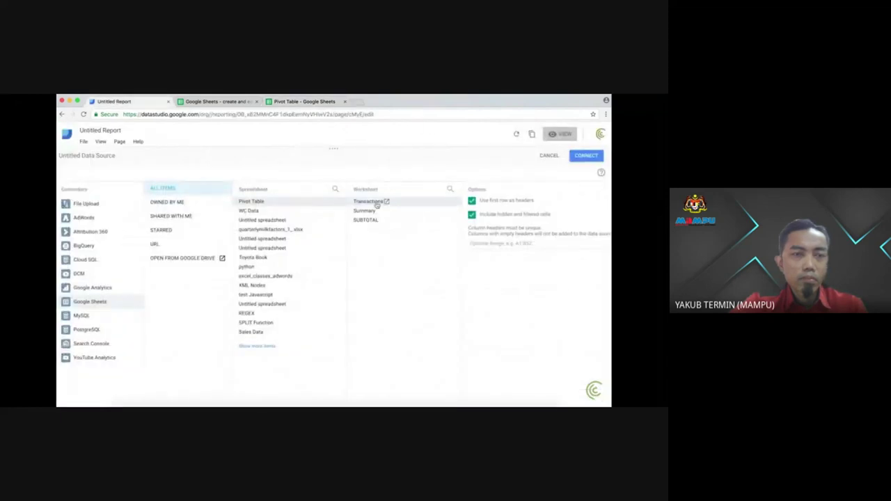
pyautogui.hscroll(1, 378, 202)
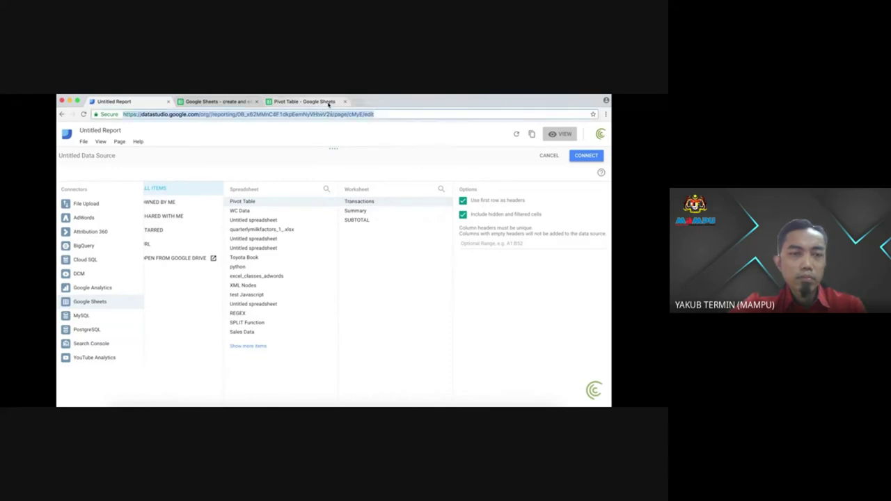
pyautogui.click(327, 102)
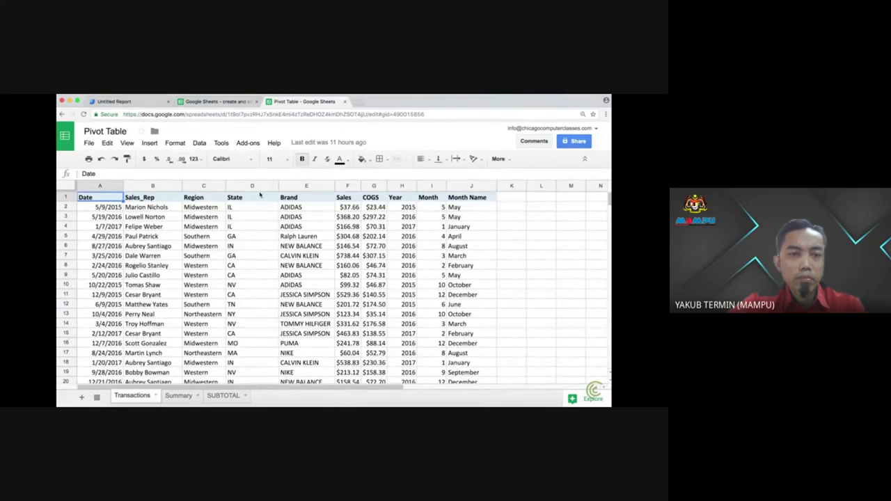
pyautogui.click(130, 105)
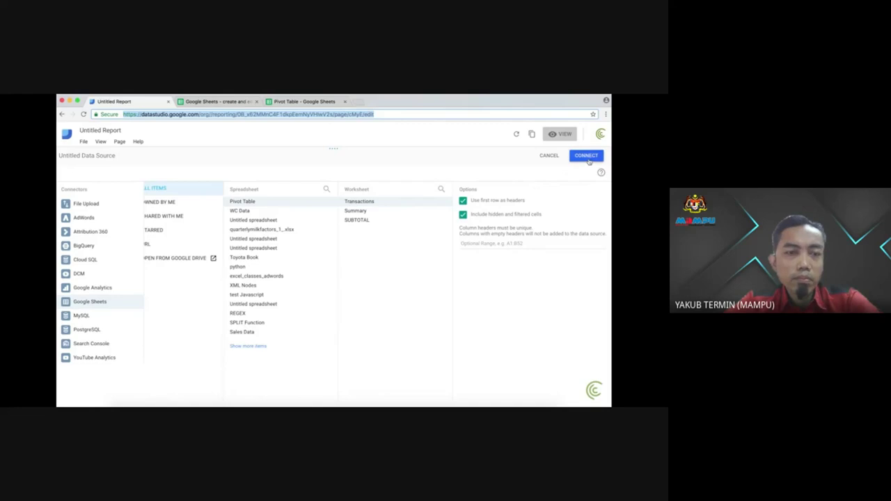
pyautogui.click(586, 156)
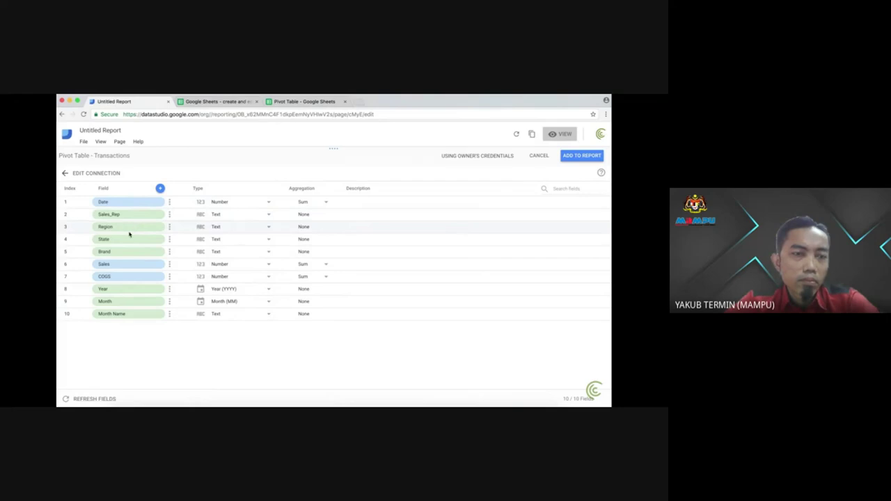
# Step: Review the 10 connected fields, then compare them with the Pivot Table spreadsheet's columns
pyautogui.click(294, 102)
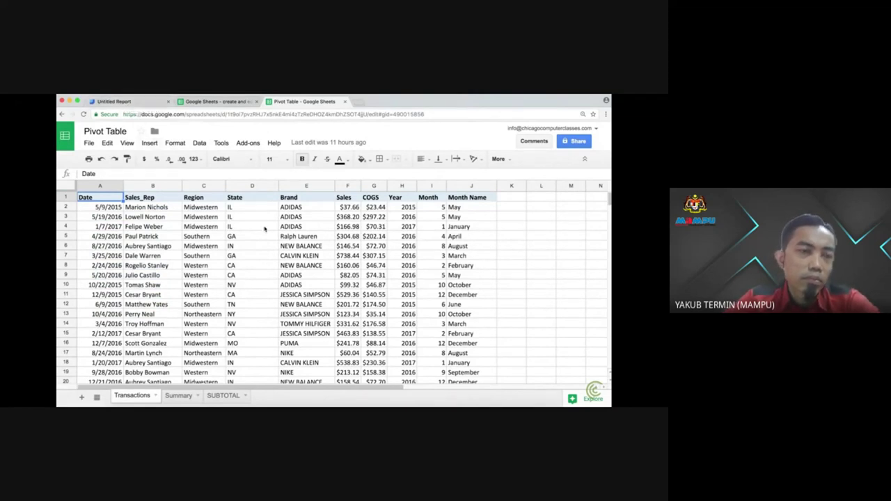
# Step: Highlight the Sales_Rep names, close the Google Sheets welcome tab, and return to the report's fields
pyautogui.moveTo(158, 199); pyautogui.dragTo(303, 277)
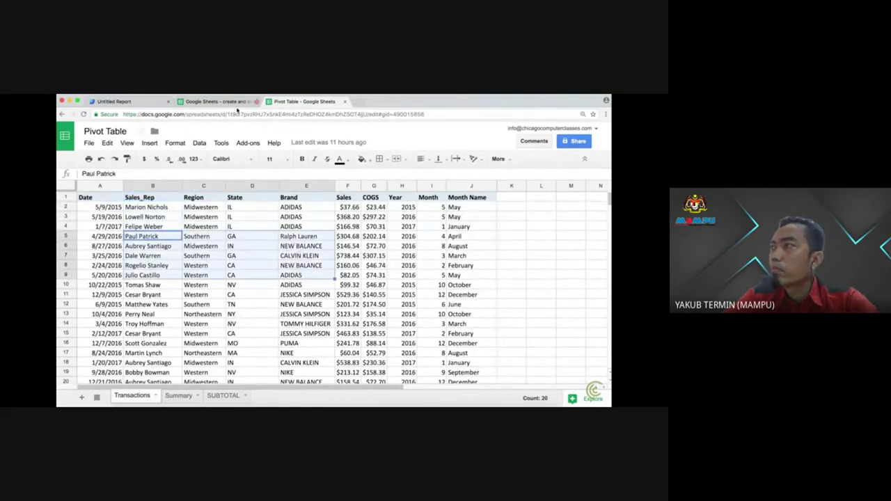
pyautogui.click(215, 103)
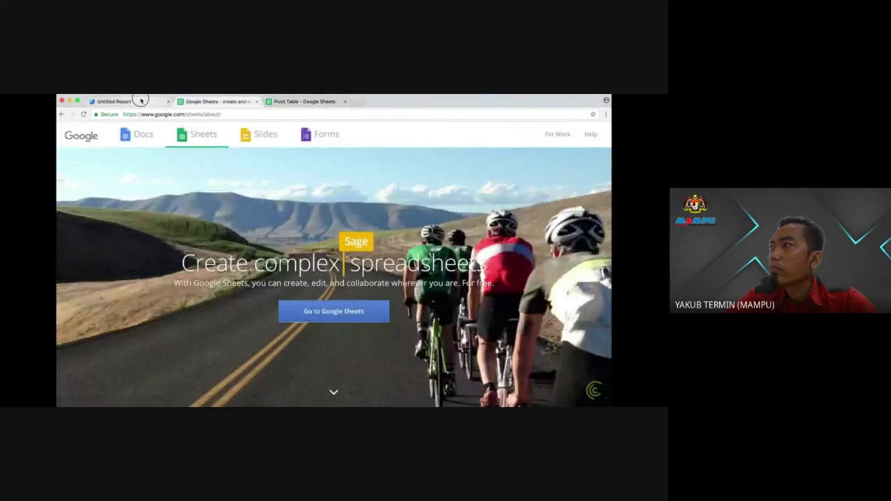
pyautogui.click(142, 101)
pyautogui.click(256, 102)
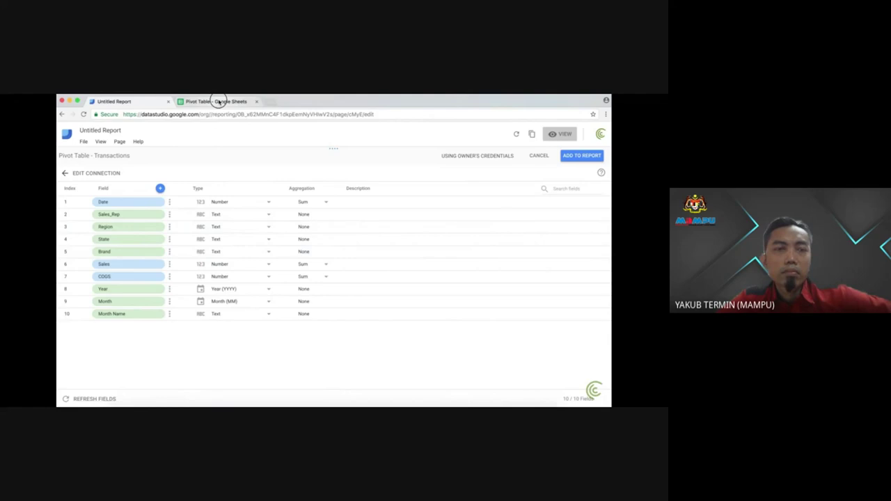
pyautogui.click(218, 102)
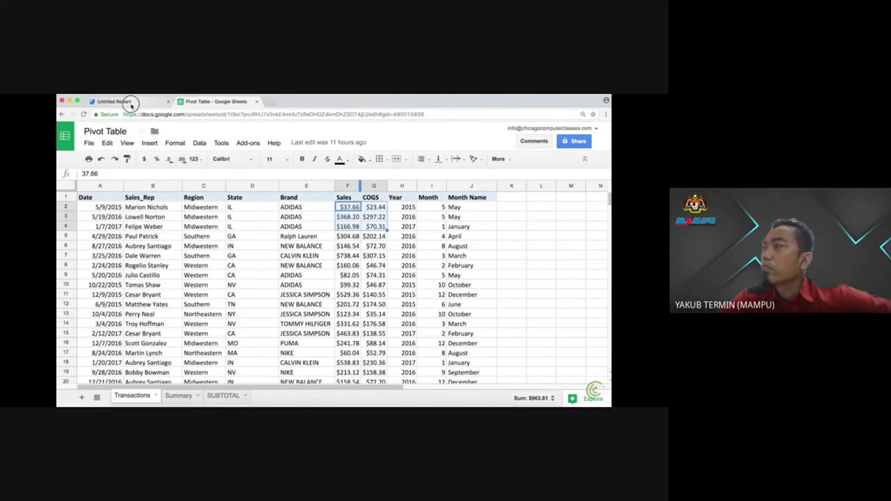
pyautogui.click(131, 104)
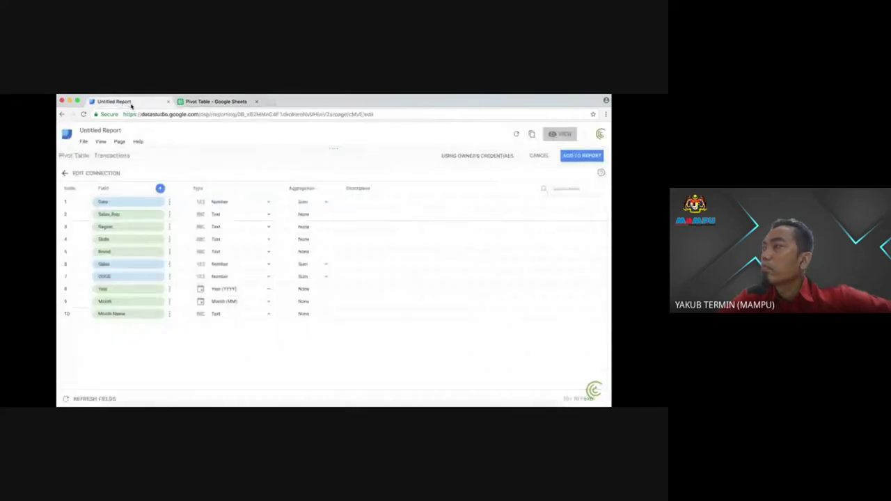
# Step: Set both Sales and COGS to the Currency type USD - US Dollar ($)
pyautogui.click(269, 268)
pyautogui.moveTo(270, 344)
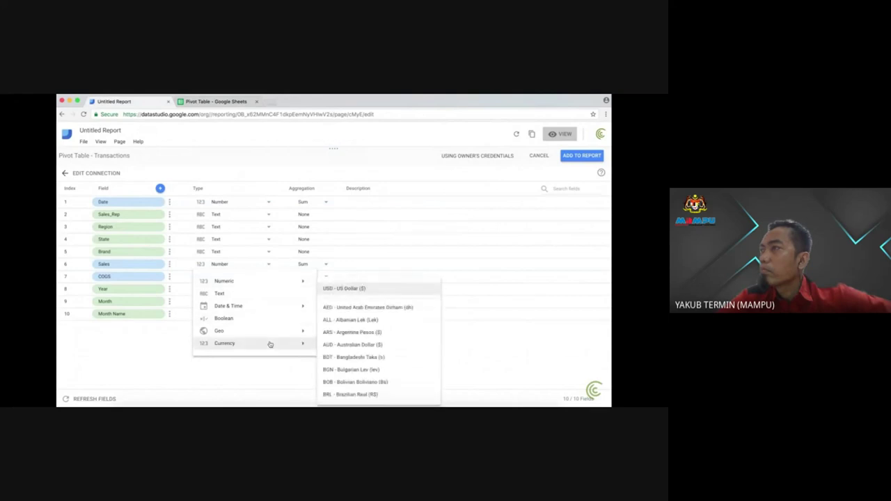
pyautogui.click(354, 289)
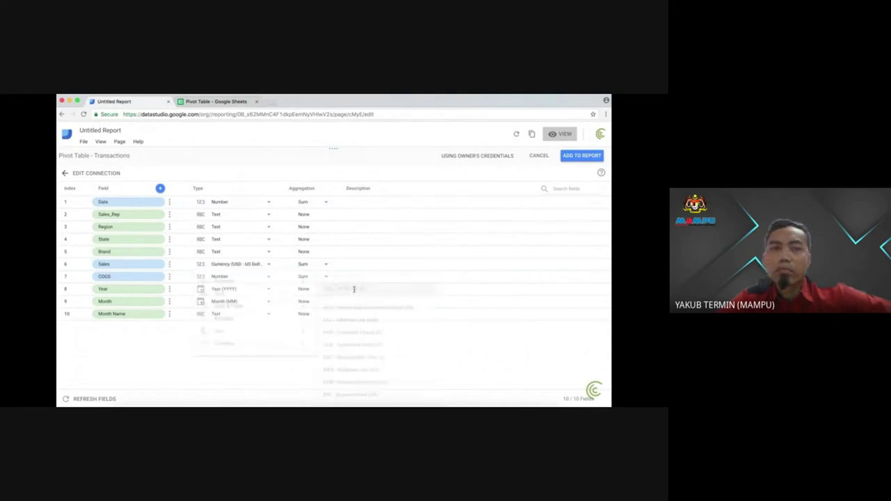
pyautogui.click(270, 276)
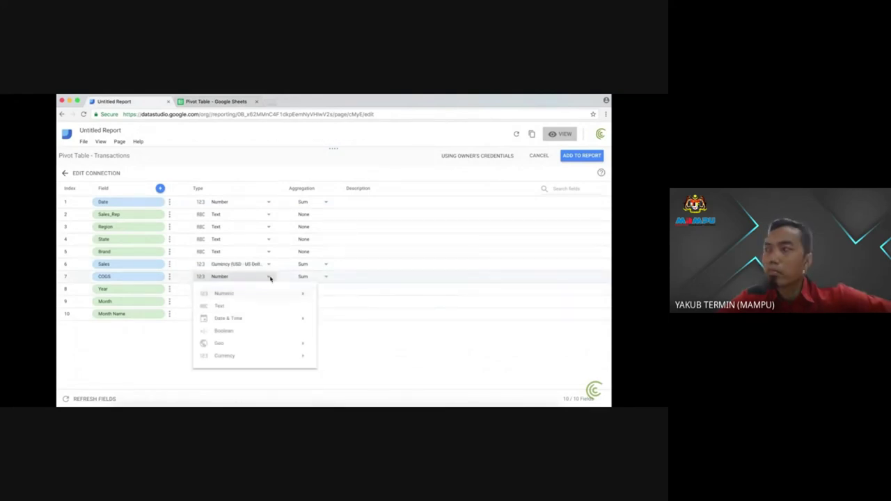
pyautogui.moveTo(293, 348)
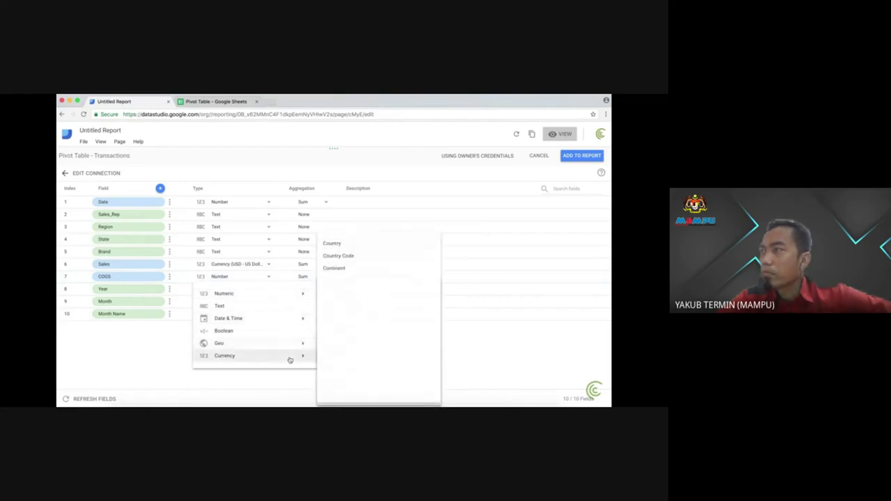
pyautogui.click(350, 288)
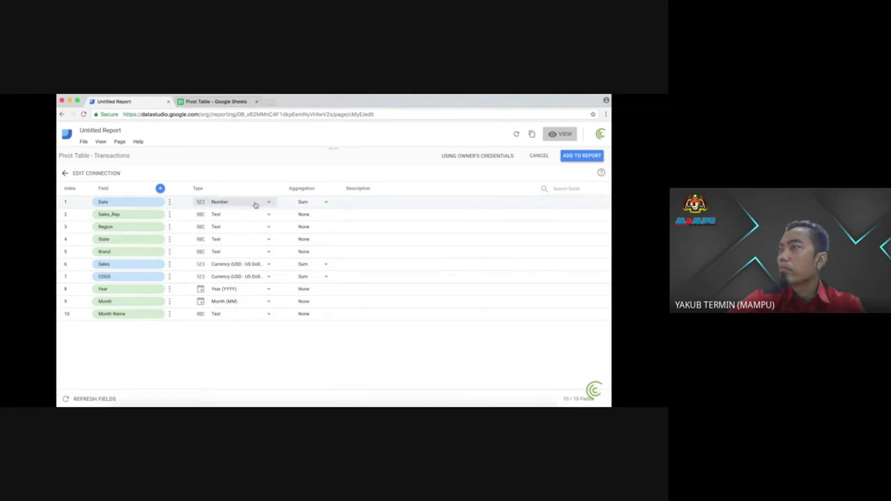
# Step: Browse the Date field's date and time type options, leaving Date unchanged
pyautogui.click(255, 202)
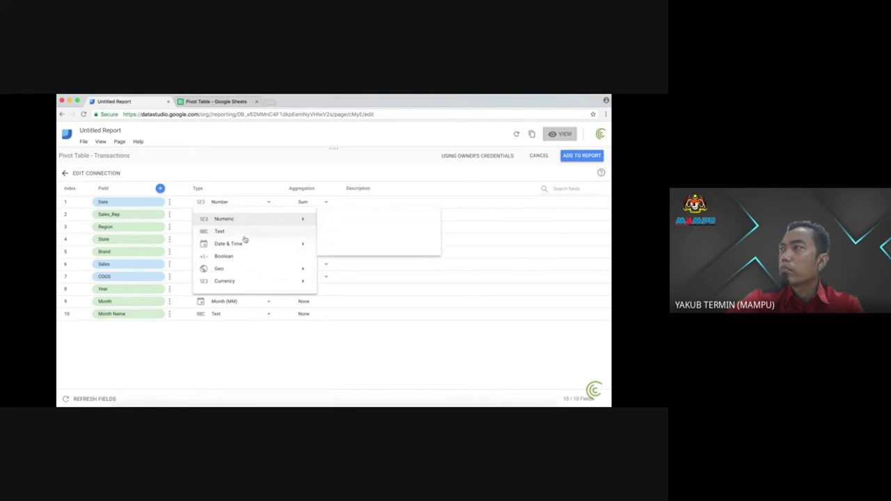
pyautogui.moveTo(243, 245)
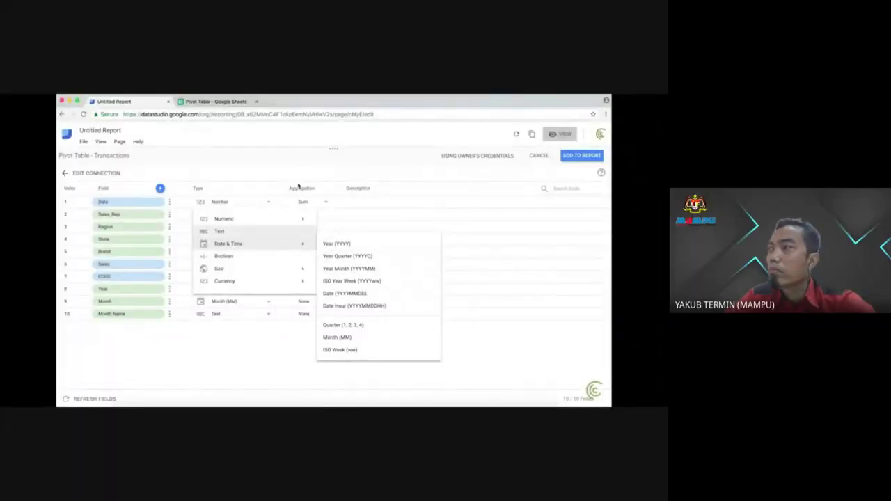
pyautogui.click(304, 250)
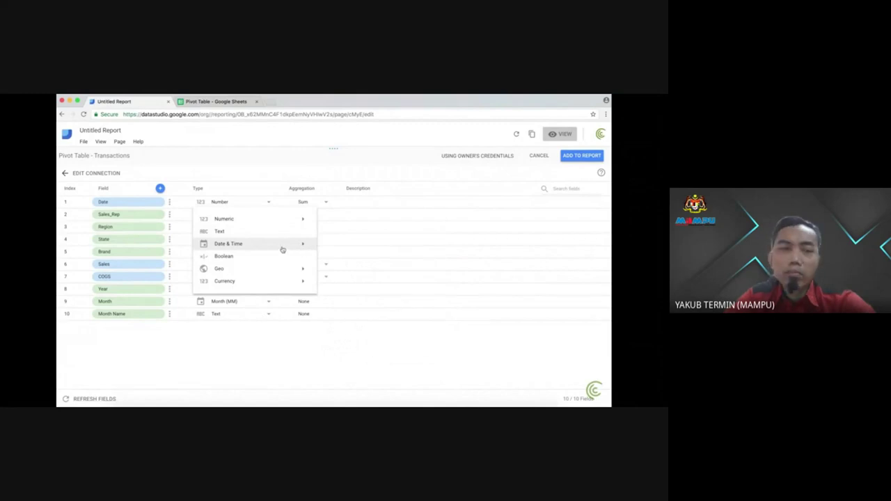
pyautogui.click(303, 248)
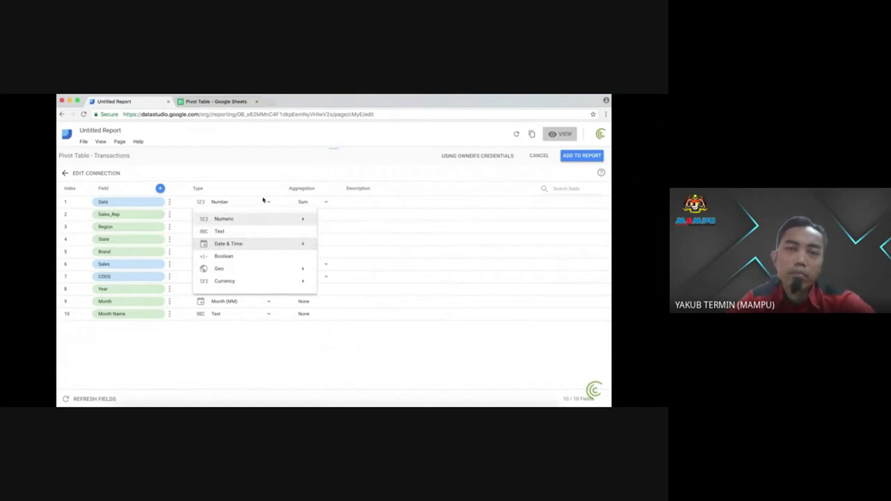
pyautogui.click(255, 175)
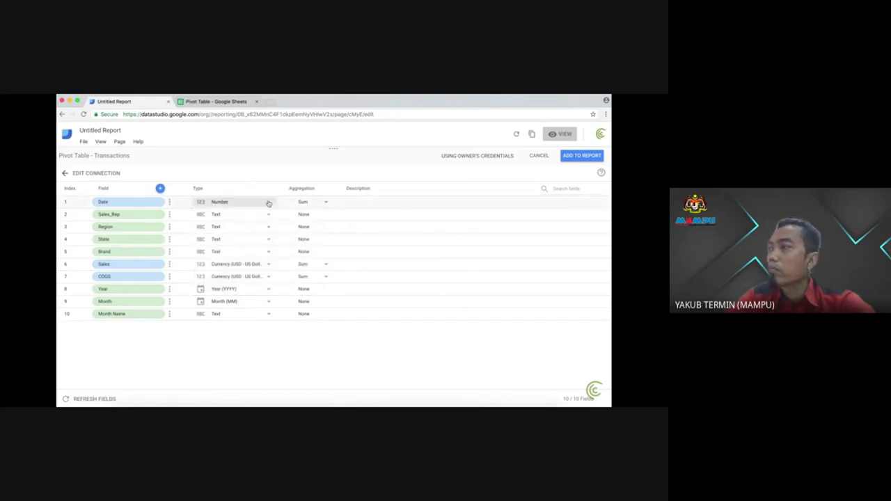
# Step: Change the report title from 'Untitled Report' to 'Sales Report'
pyautogui.click(111, 130)
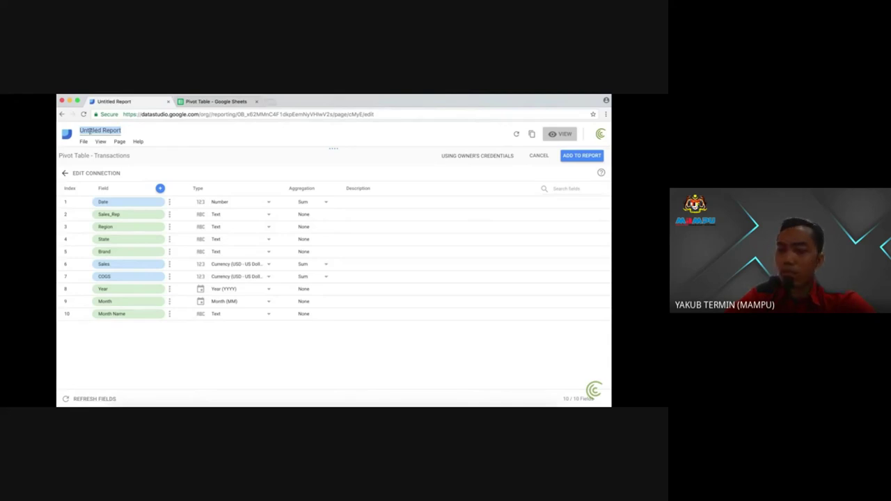
pyautogui.write('Sale')
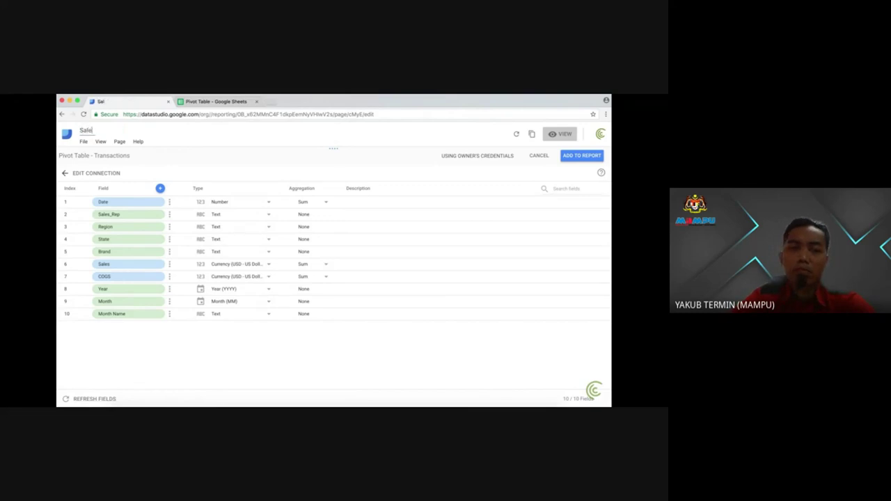
pyautogui.write('s Rep')
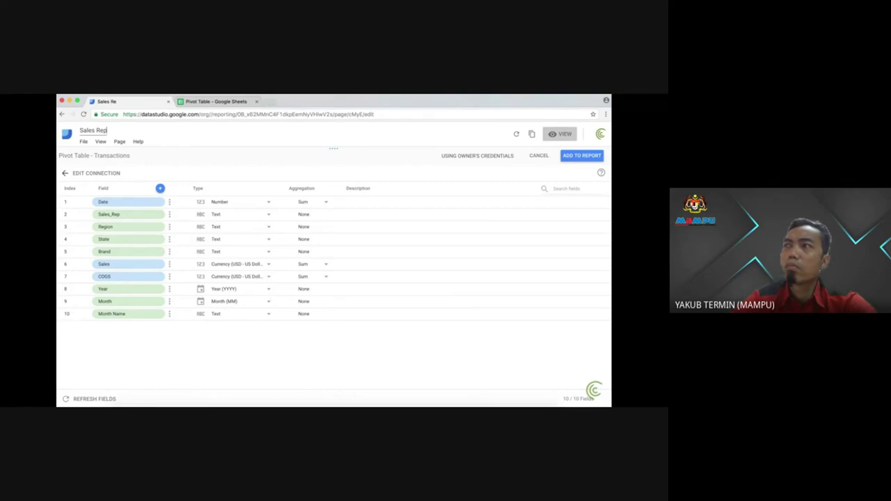
pyautogui.write('ort')
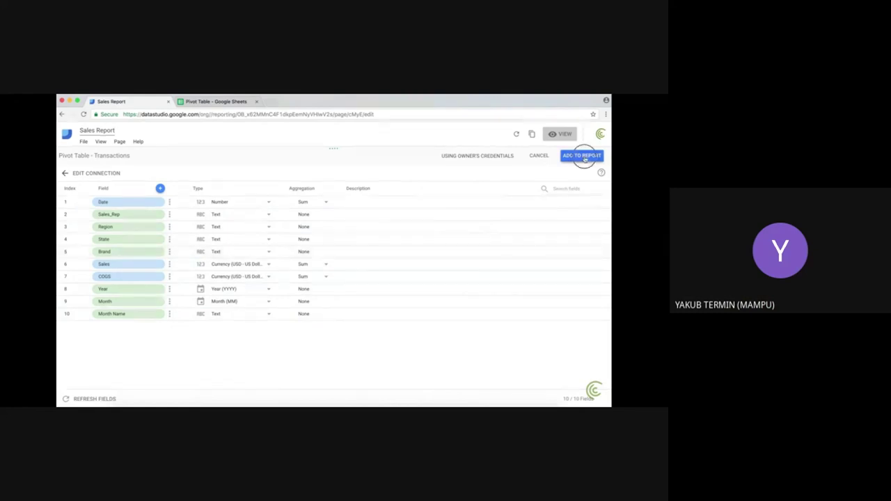
# Step: Add the Transactions data source to the report, apply the Simple Dark theme, and return to Layout
pyautogui.click(582, 156)
pyautogui.click(400, 304)
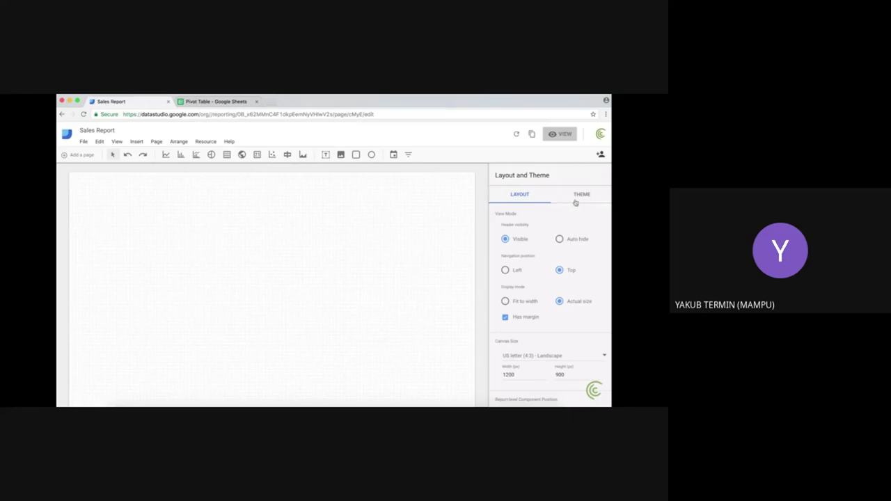
pyautogui.click(576, 202)
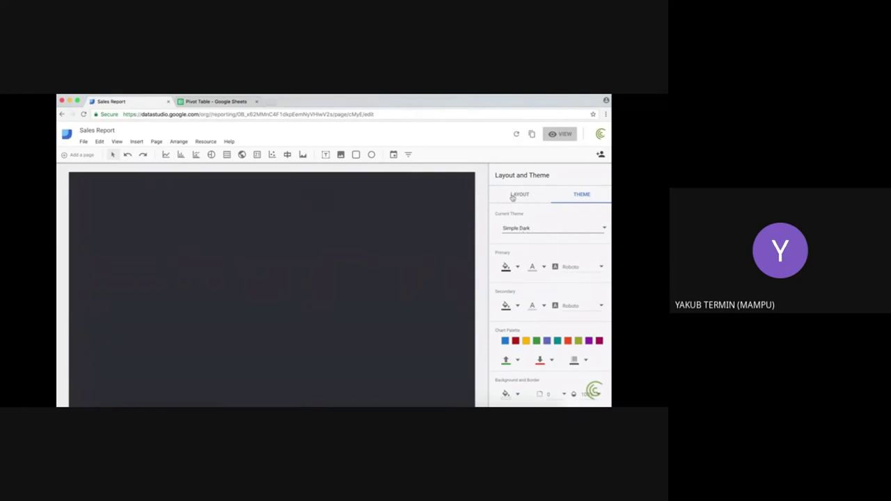
pyautogui.click(513, 195)
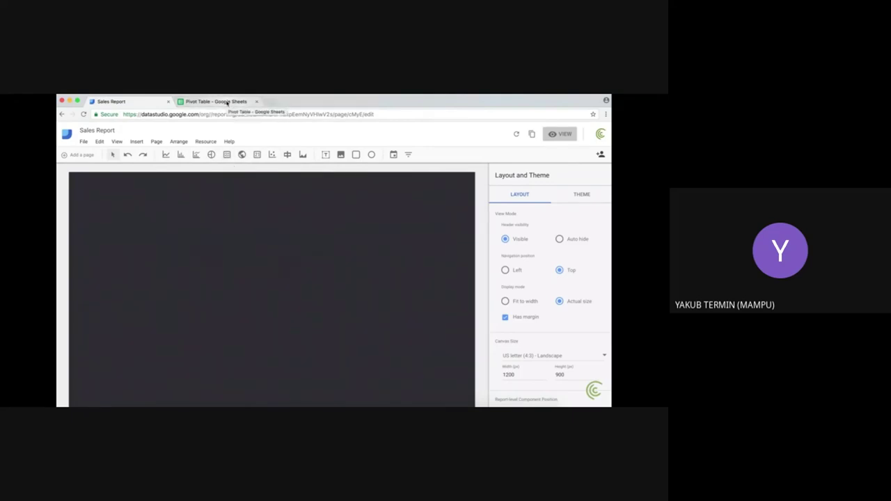
# Step: Draw a table in the page's top-left area, listing Sales_Rep with the Date metric
pyautogui.click(227, 155)
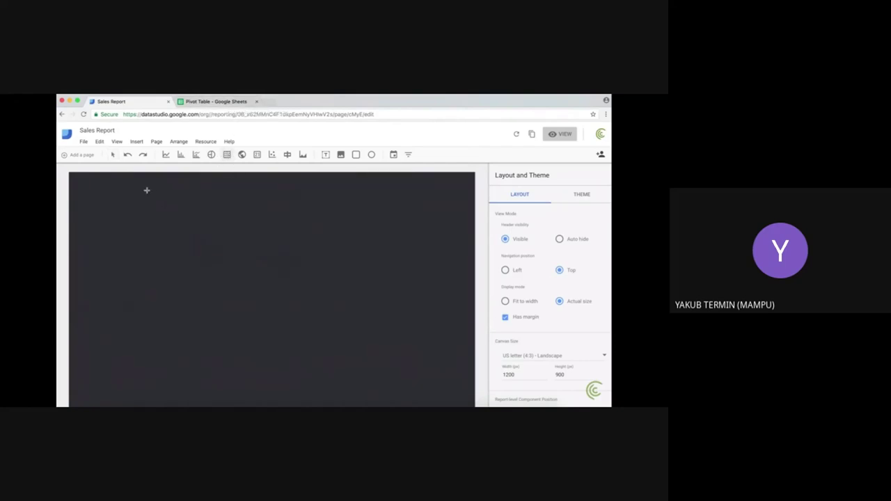
pyautogui.moveTo(84, 184); pyautogui.dragTo(305, 322)
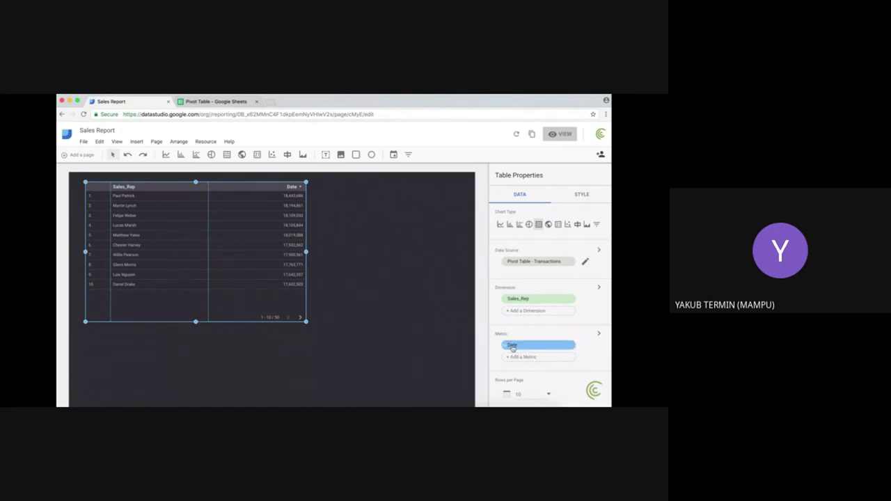
# Step: Replace the table's Date metric with Sales
pyautogui.click(512, 346)
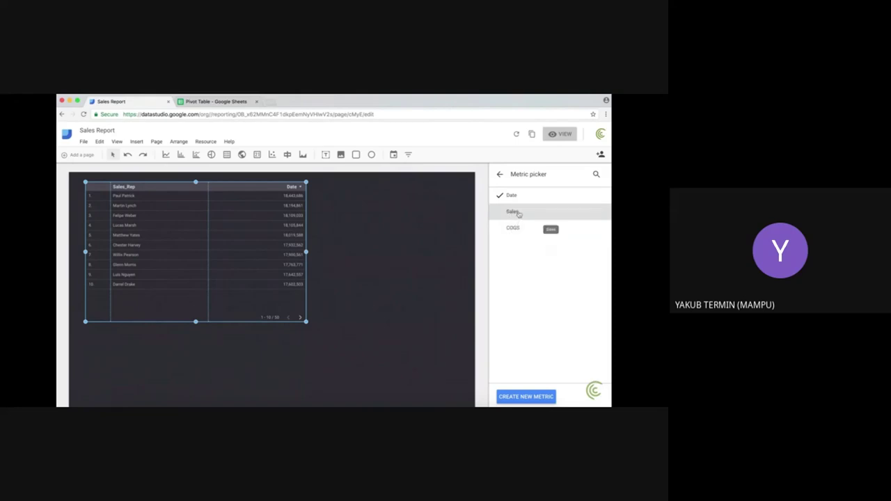
pyautogui.click(518, 214)
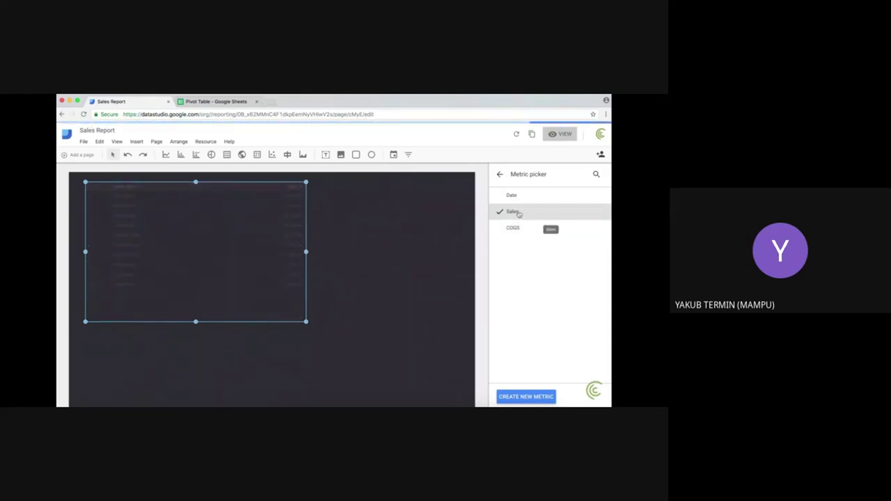
pyautogui.moveTo(394, 264)
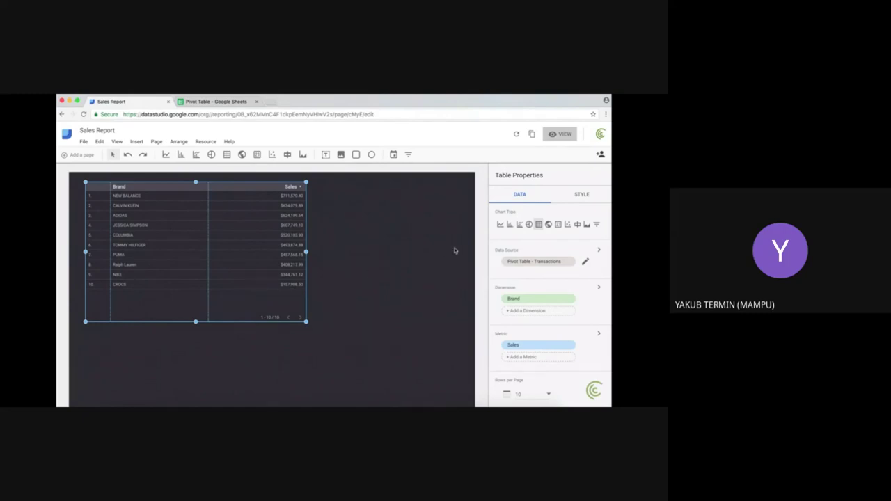
# Step: Set the table label font size to 18px and drag the table slightly taller
pyautogui.click(577, 198)
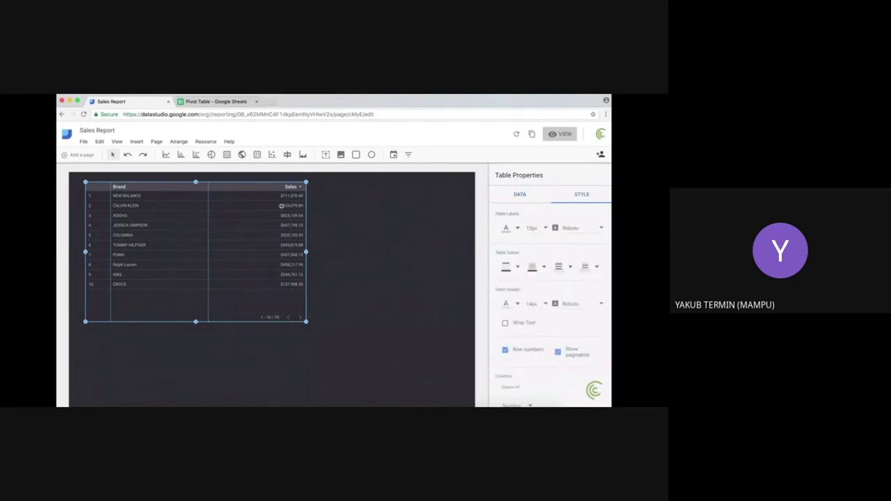
pyautogui.click(545, 230)
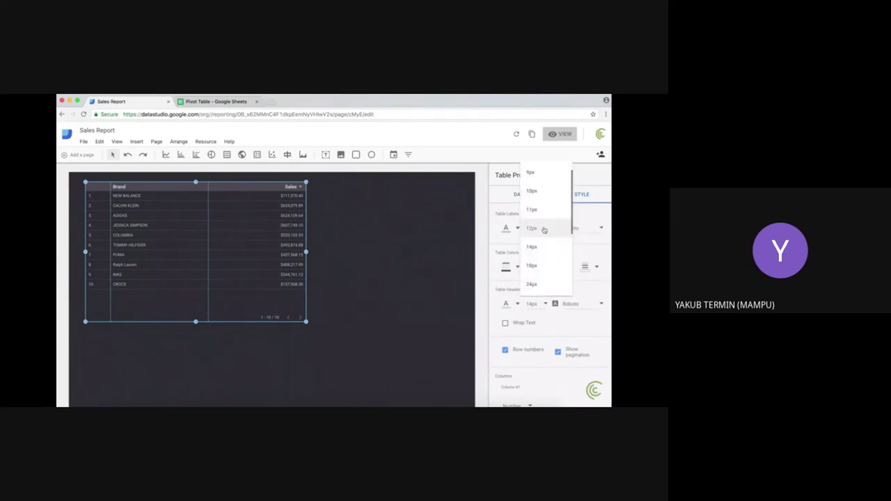
pyautogui.click(540, 255)
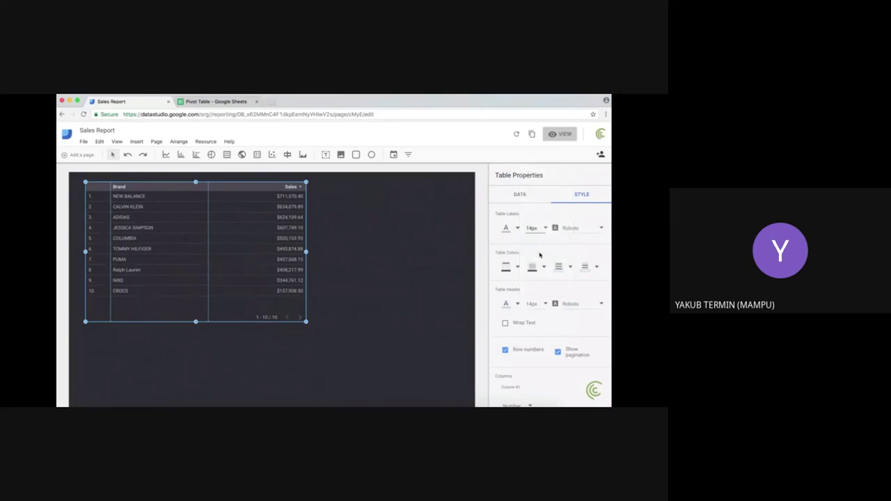
pyautogui.click(537, 228)
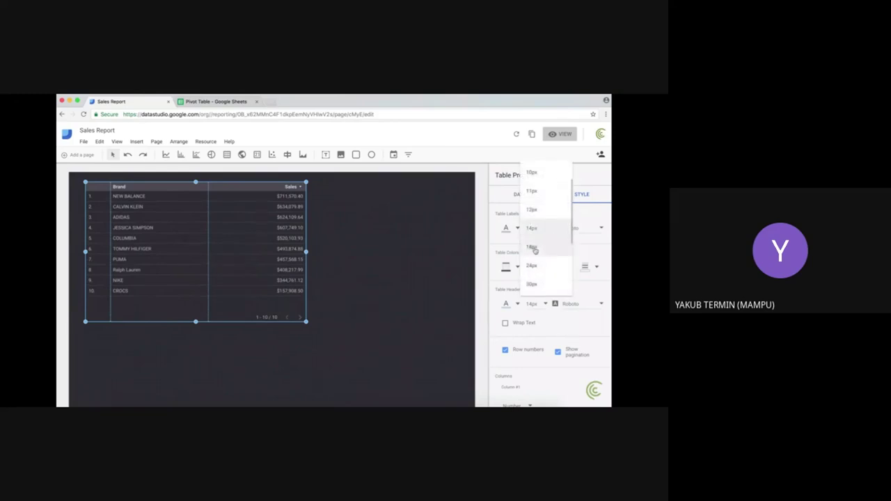
pyautogui.click(535, 249)
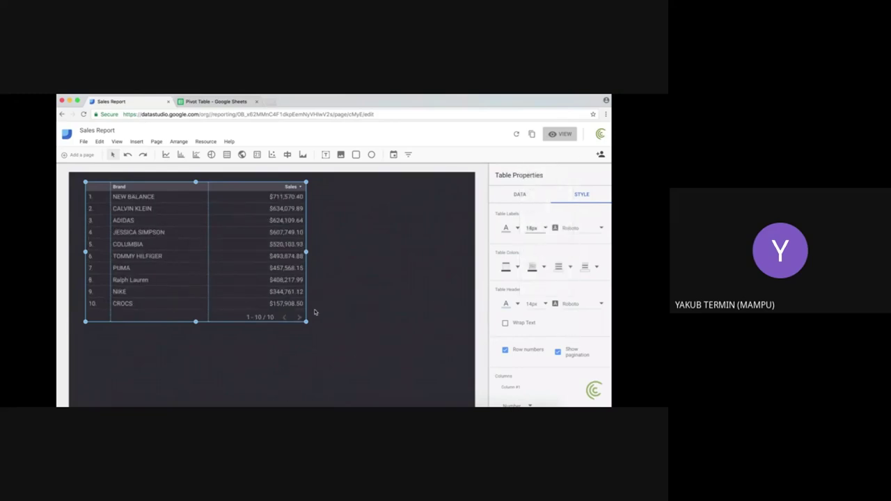
pyautogui.moveTo(307, 321); pyautogui.dragTo(307, 331)
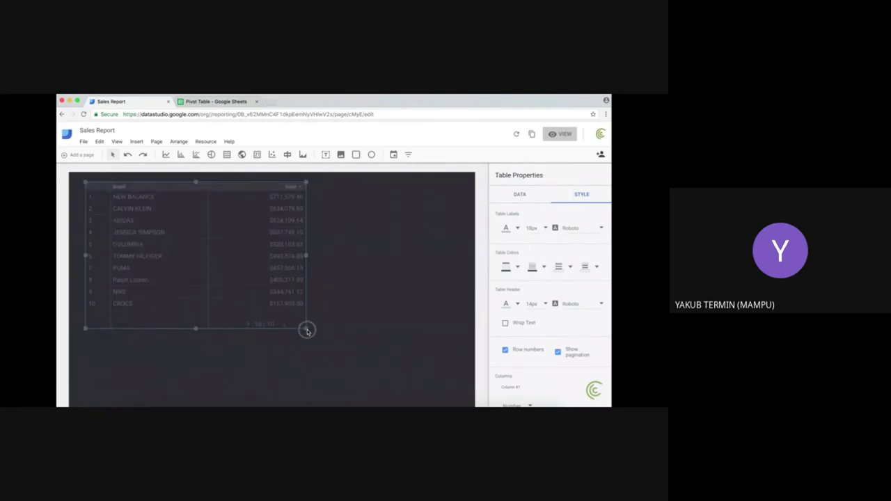
pyautogui.moveTo(326, 211)
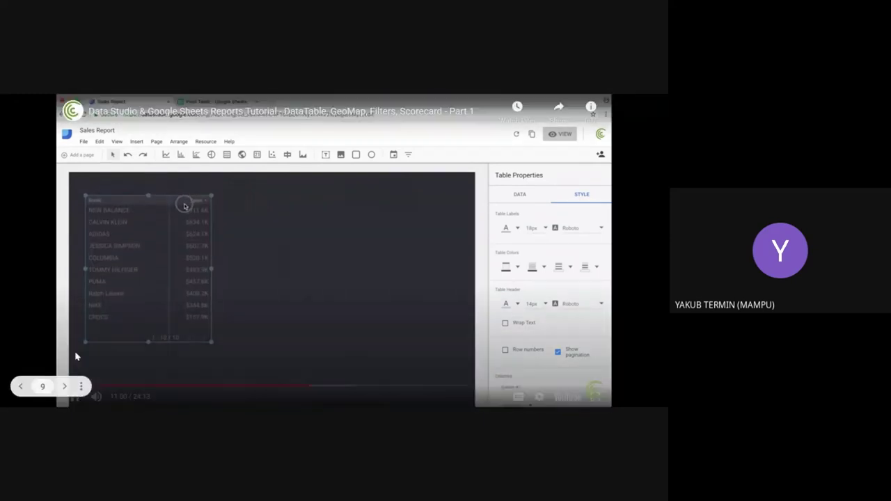
# Step: Pause the tutorial video
pyautogui.click(74, 396)
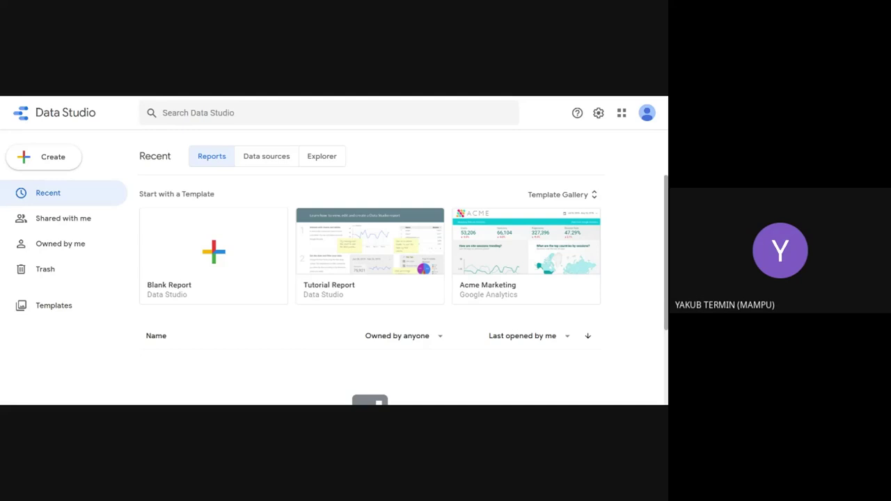
# Step: Check the account menu and Shared with me list, then start a Blank Report from Recent
pyautogui.click(647, 112)
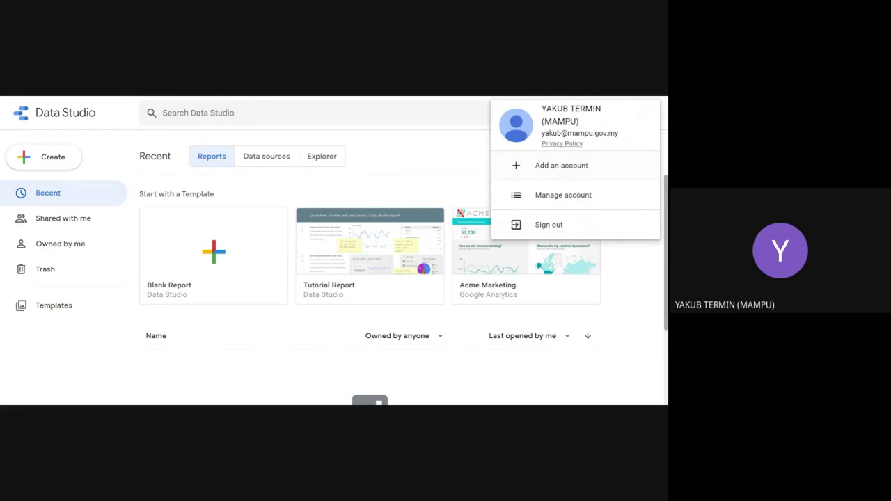
pyautogui.click(456, 119)
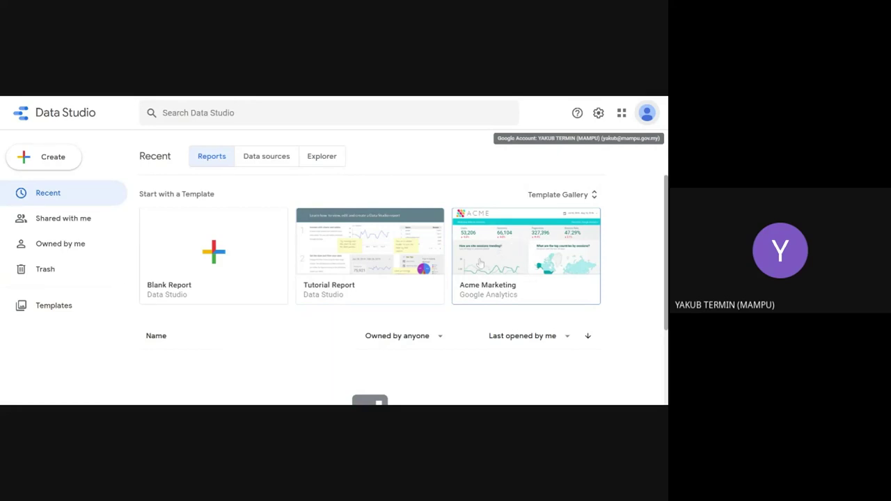
pyautogui.click(78, 221)
pyautogui.click(61, 198)
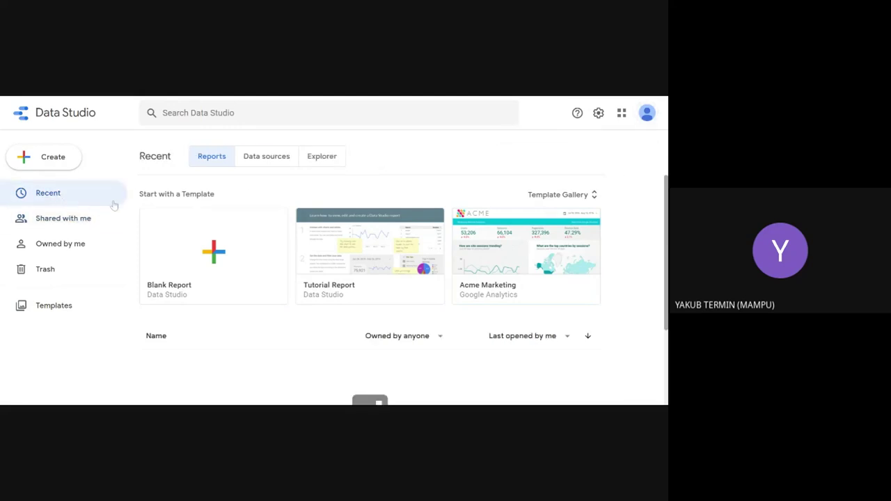
pyautogui.click(231, 265)
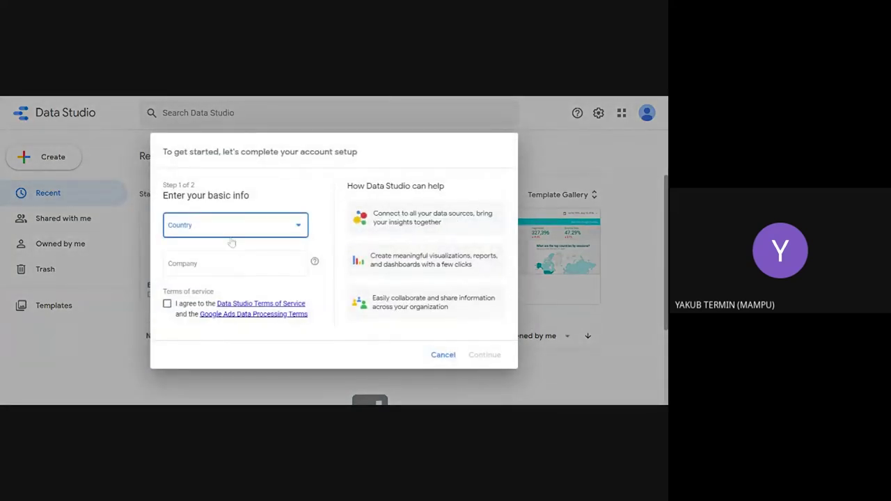
# Step: Choose Malaysia as country, enter company MAMPU and accept the terms of service
pyautogui.click(283, 224)
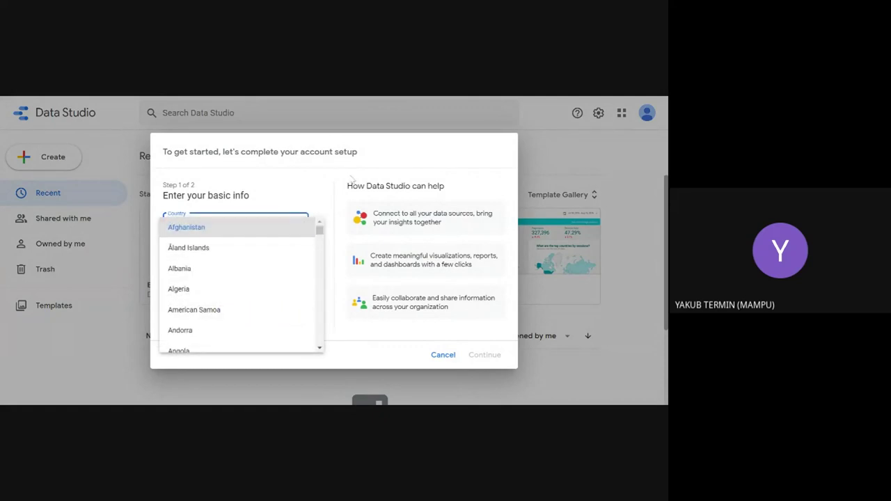
pyautogui.press('m')
pyautogui.press('Down')
pyautogui.press('Down')
pyautogui.press('Down')
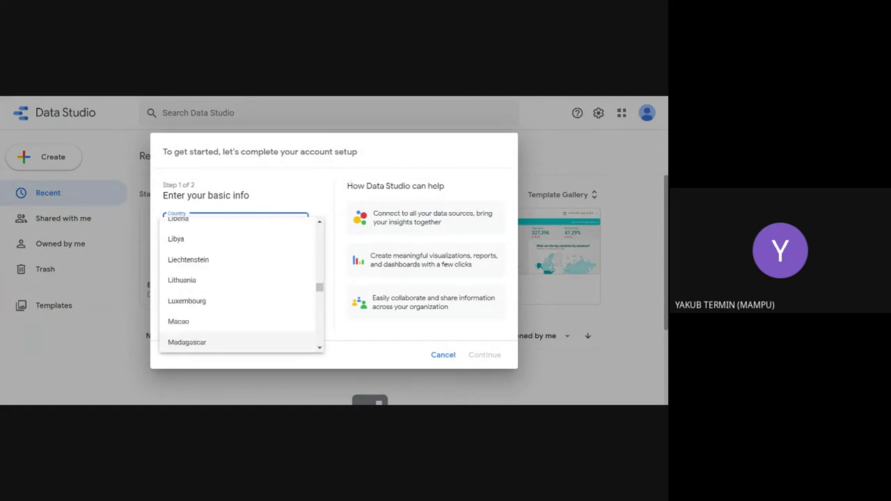
pyautogui.press('Return')
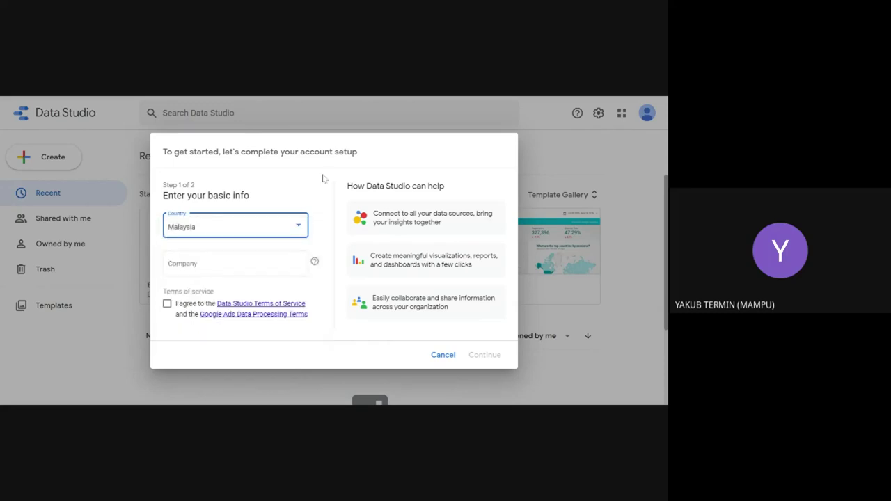
pyautogui.click(254, 264)
pyautogui.write('test')
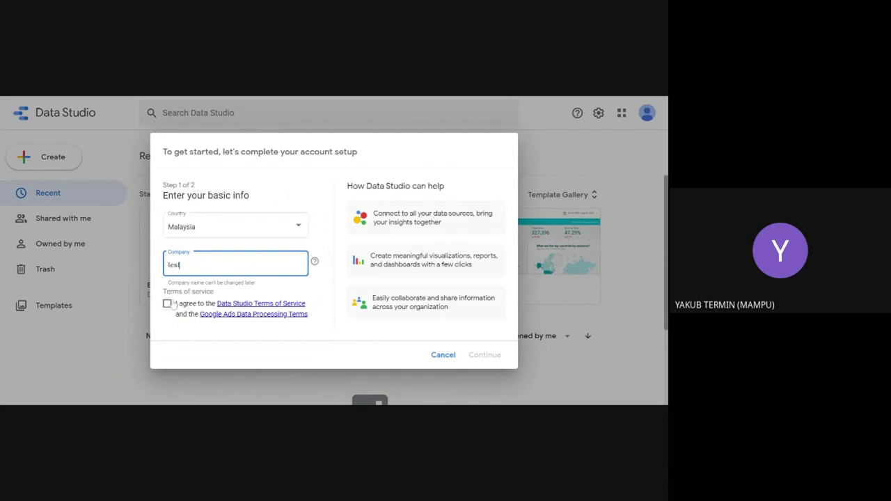
pyautogui.click(160, 306)
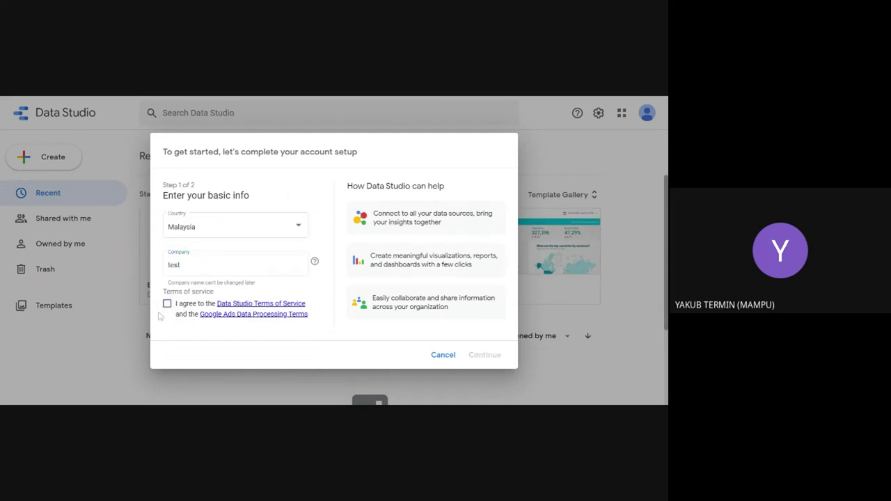
pyautogui.click(167, 304)
pyautogui.click(176, 267)
pyautogui.moveTo(180, 267); pyautogui.dragTo(161, 268)
pyautogui.write('MAMPU')
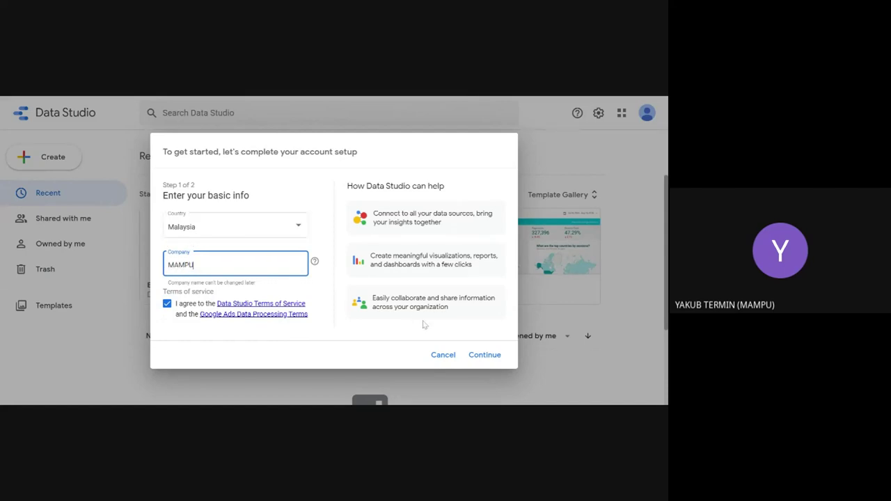
# Step: Decline all three email updates (tips, announcements, market research) and finish setup
pyautogui.click(486, 357)
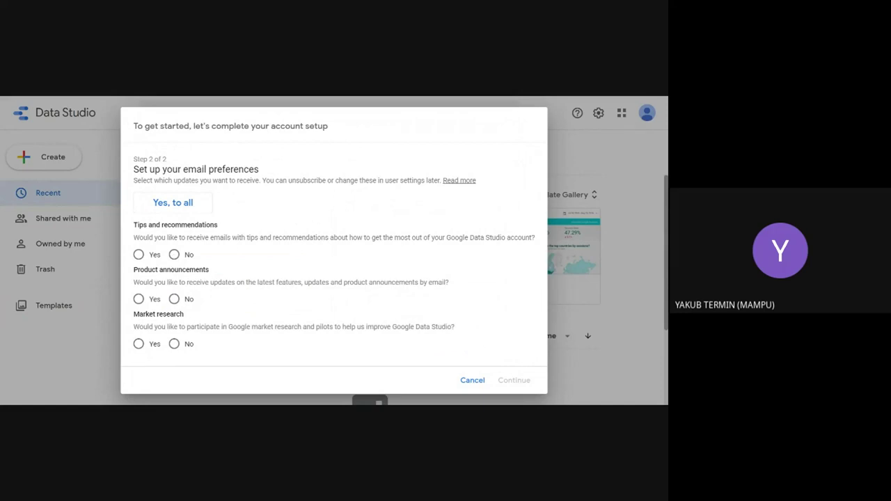
pyautogui.click(174, 256)
pyautogui.click(174, 300)
pyautogui.click(174, 343)
pyautogui.click(504, 384)
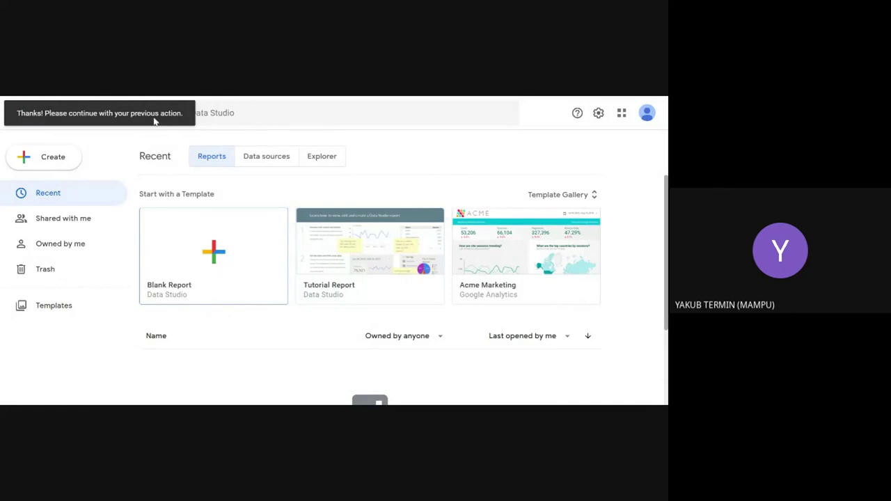
# Step: Create a blank report and close the Google Sheets add-data panel without connecting data
pyautogui.click(214, 257)
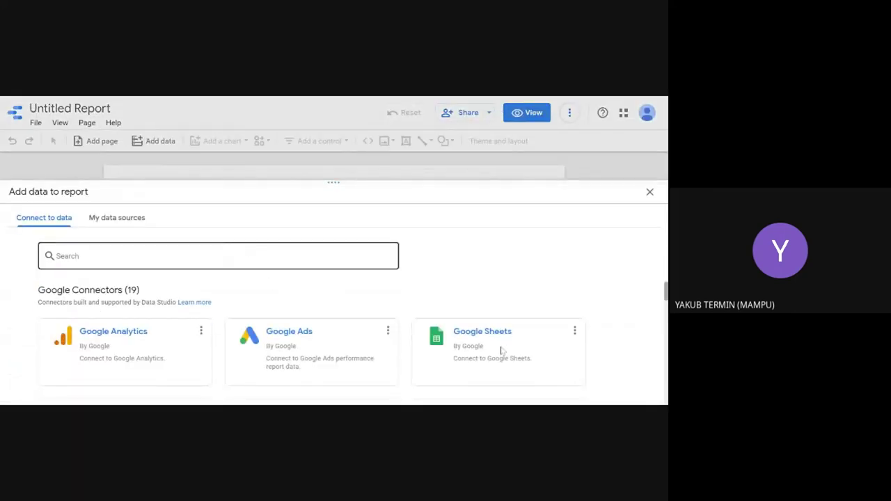
pyautogui.moveTo(471, 193); pyautogui.dragTo(474, 148)
pyautogui.click(475, 191)
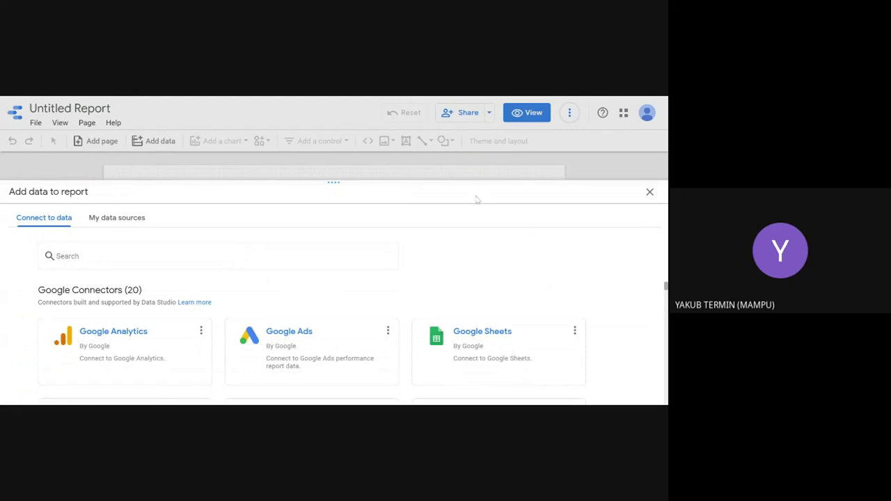
pyautogui.click(478, 345)
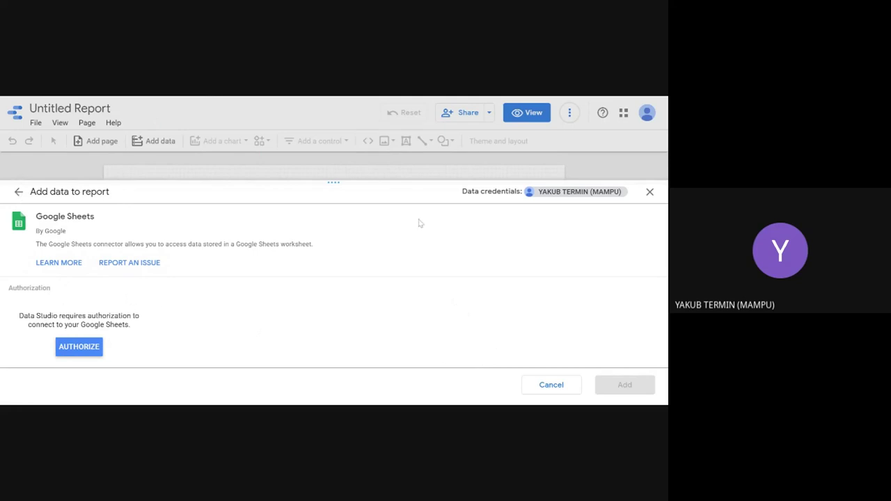
pyautogui.click(650, 192)
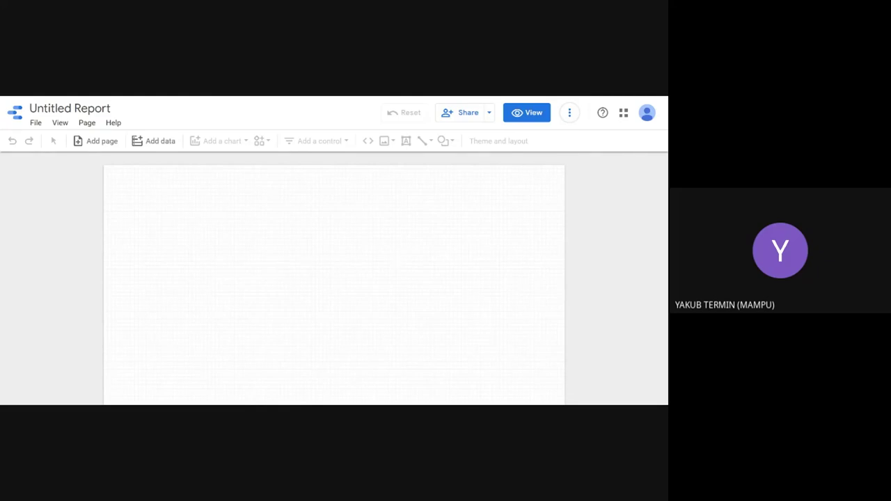
pyautogui.hotkey('ctrl', 'Tab')
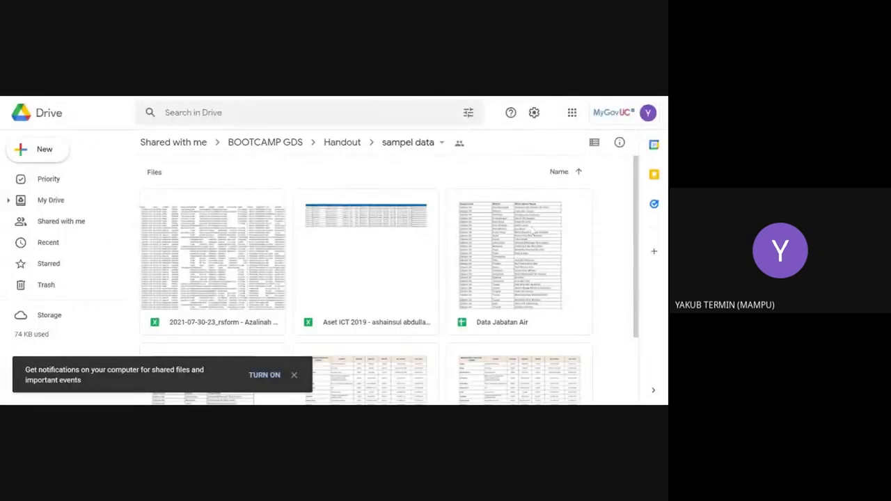
# Step: Dismiss the notifications prompt and select the Data Jabatan Air spreadsheet in the sample data folder
pyautogui.scroll(-1, 394, 295)
pyautogui.scroll(1, 395, 291)
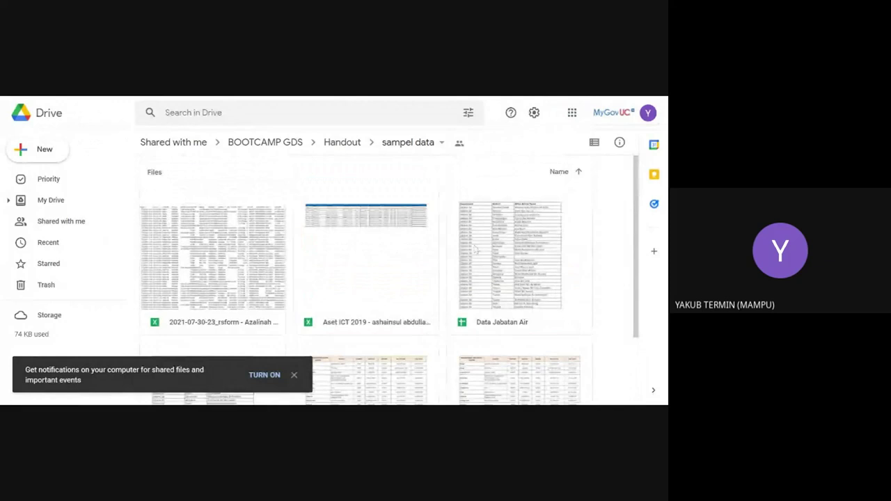
pyautogui.scroll(-2, 485, 255)
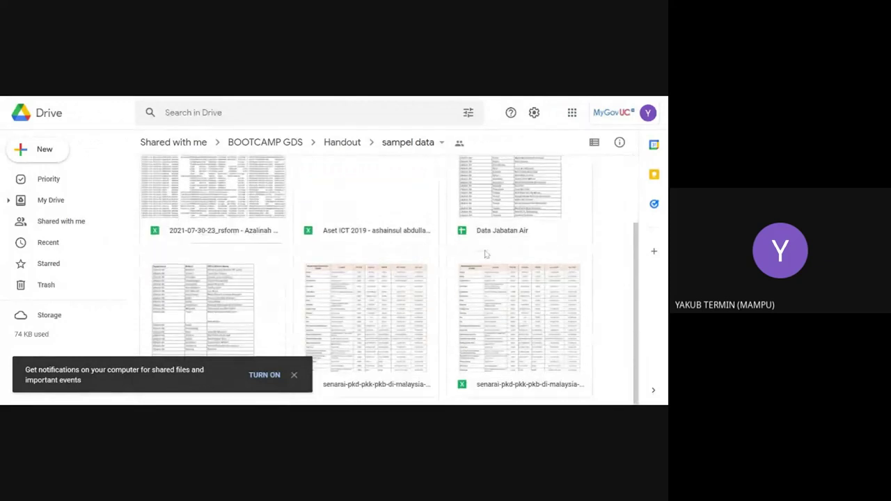
pyautogui.click(293, 377)
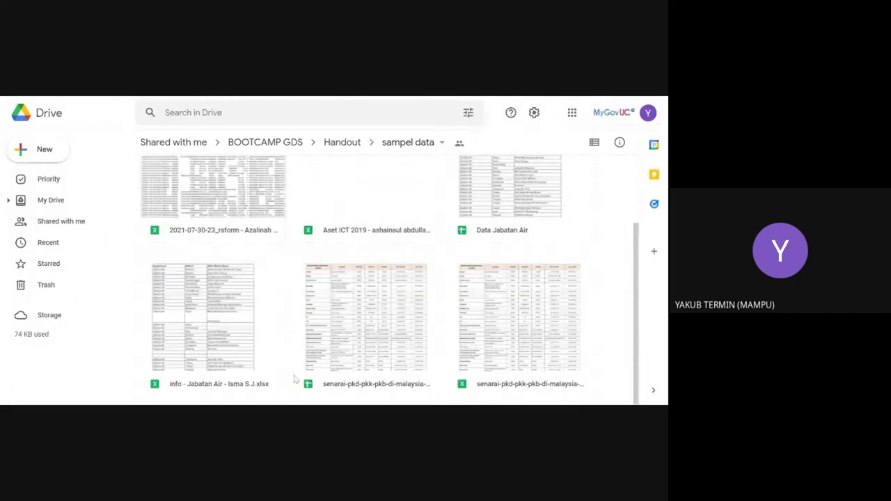
pyautogui.scroll(2, 456, 293)
pyautogui.click(493, 249)
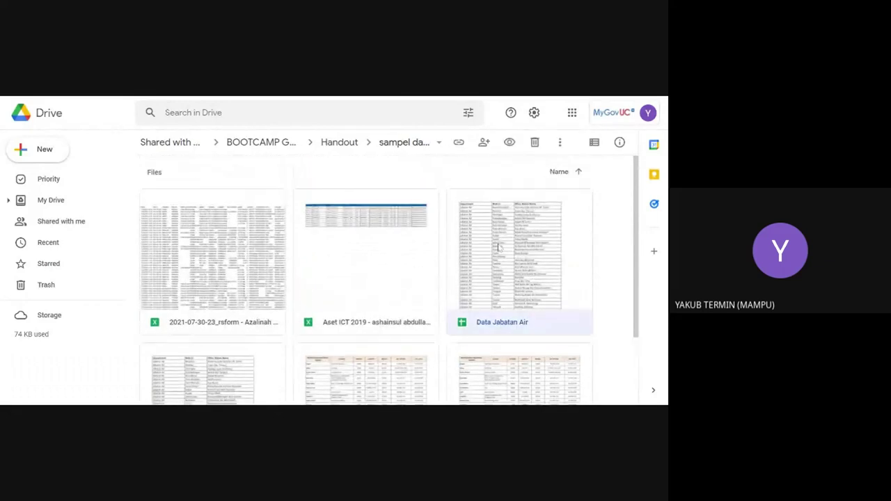
pyautogui.scroll(-1, 486, 244)
pyautogui.scroll(1, 486, 244)
pyautogui.scroll(-2, 484, 242)
pyautogui.scroll(2, 483, 242)
# Step: Return to the top of the file grid and pick the Aset ICT 2019 spreadsheet
pyautogui.scroll(-2, 252, 247)
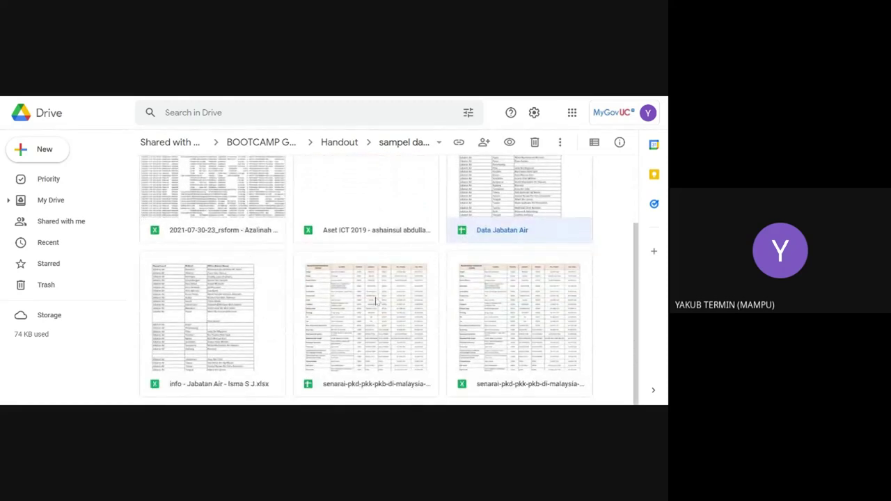
pyautogui.scroll(2, 376, 301)
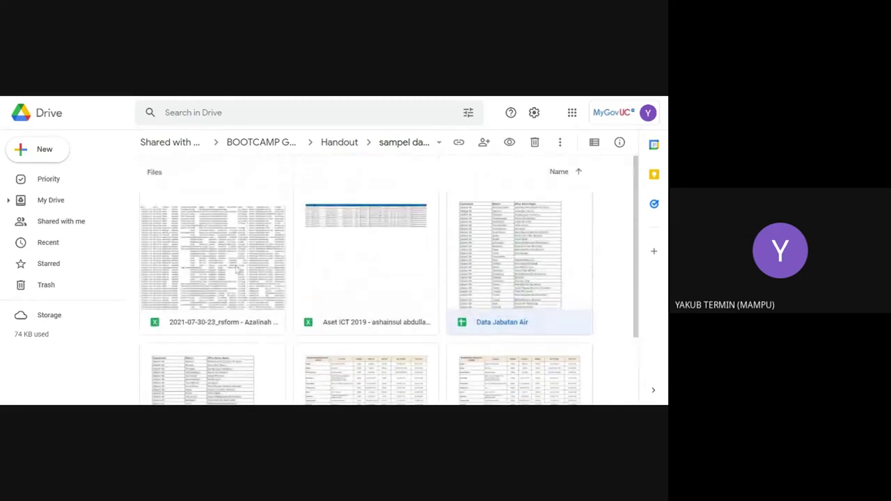
pyautogui.press('Home')
pyautogui.click(359, 223)
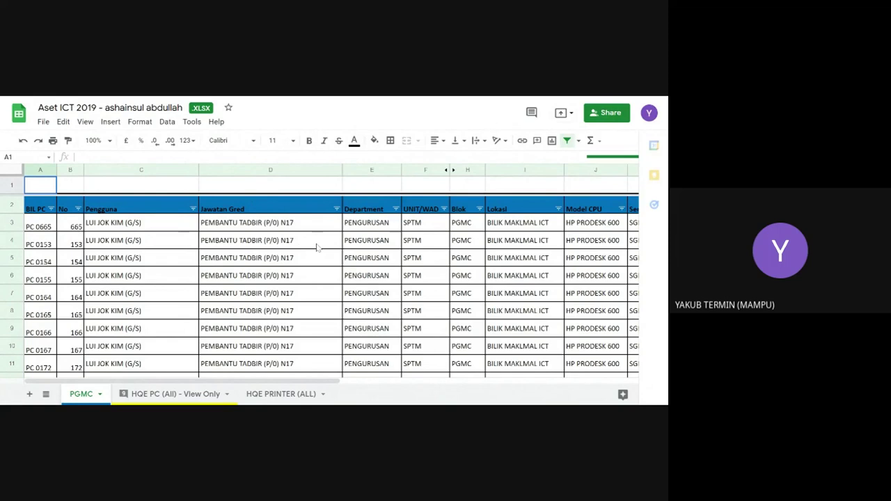
pyautogui.scroll(-3, 315, 244)
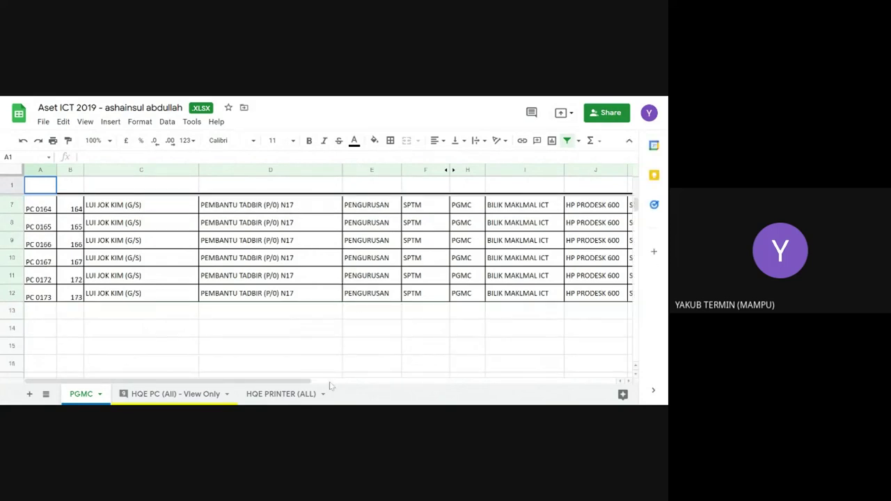
pyautogui.moveTo(325, 383); pyautogui.dragTo(282, 388)
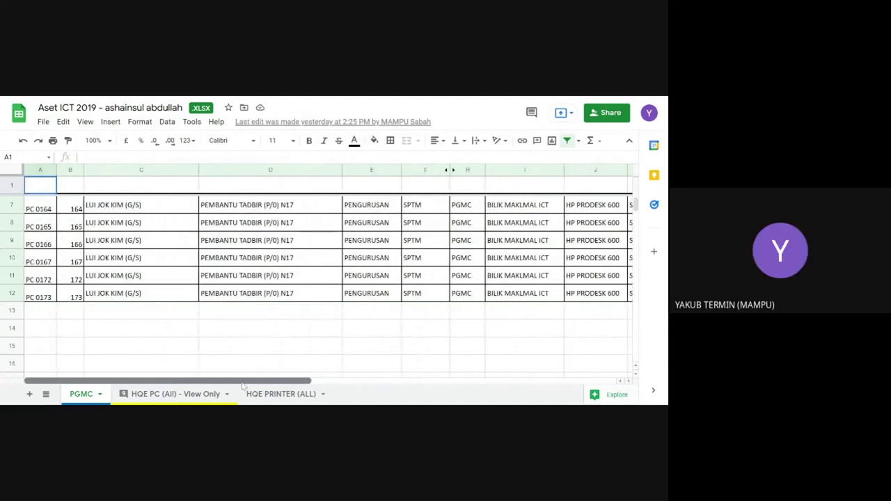
pyautogui.scroll(2, 289, 327)
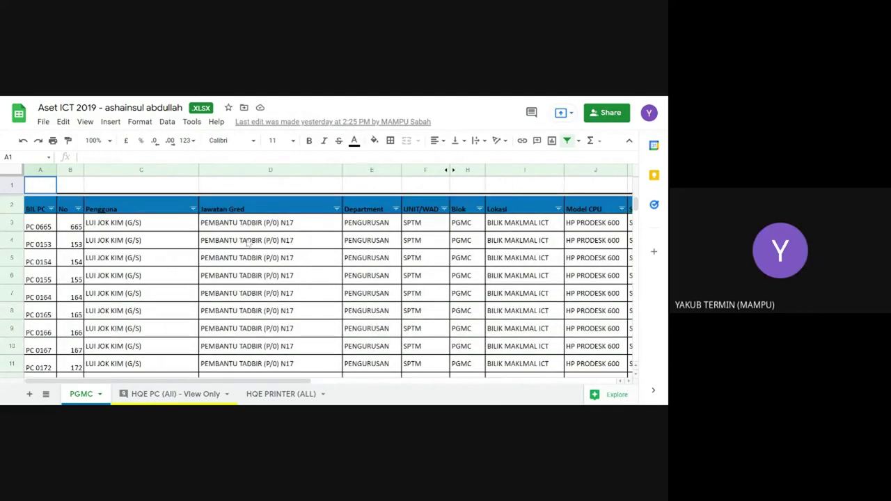
pyautogui.scroll(-3, 245, 237)
pyautogui.scroll(1, 240, 224)
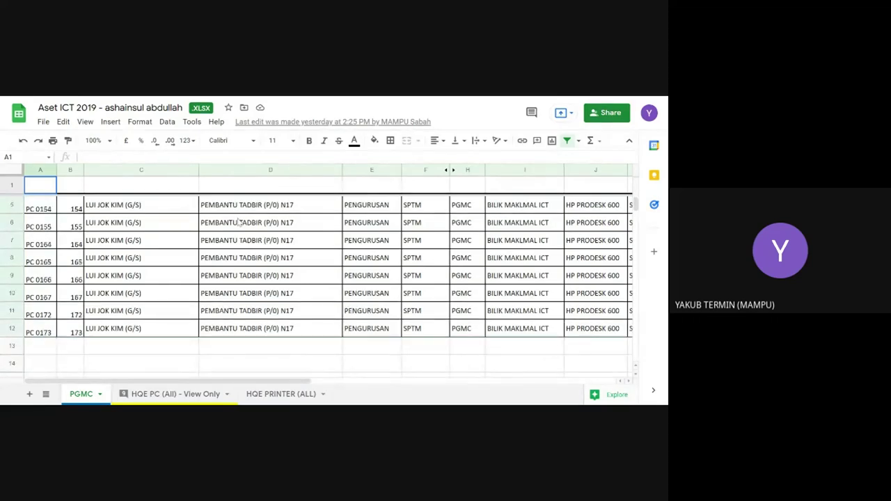
pyautogui.scroll(1, 239, 221)
pyautogui.scroll(1, 150, 316)
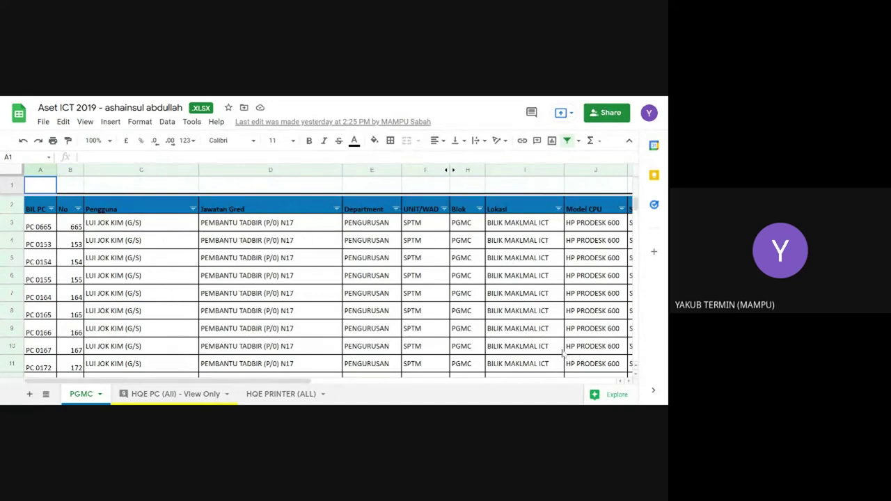
pyautogui.doubleClick(308, 225)
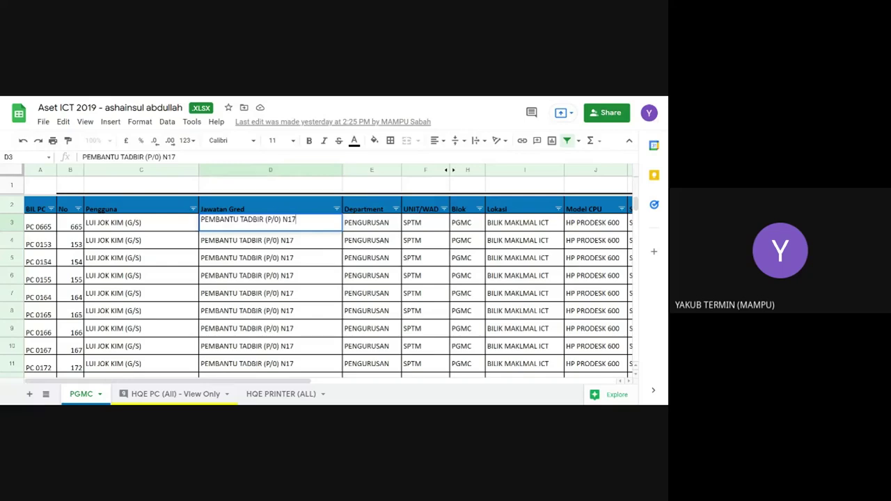
pyautogui.moveTo(303, 381); pyautogui.dragTo(378, 393)
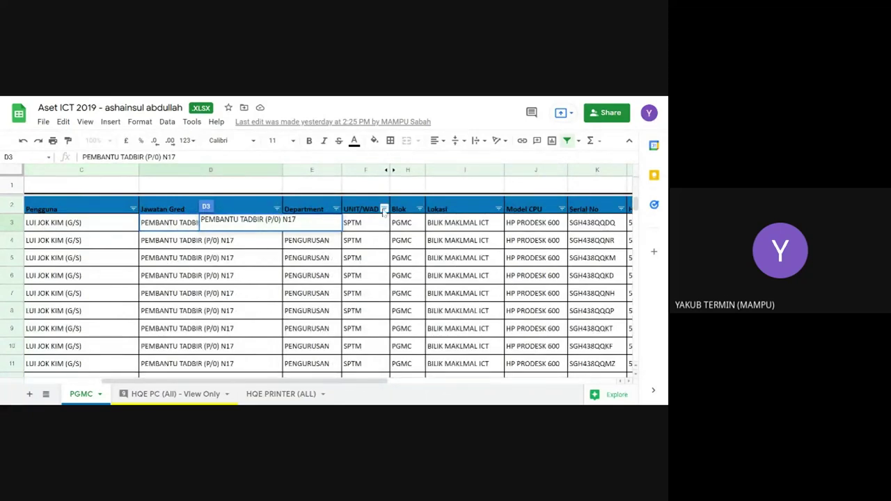
pyautogui.scroll(-1, 408, 312)
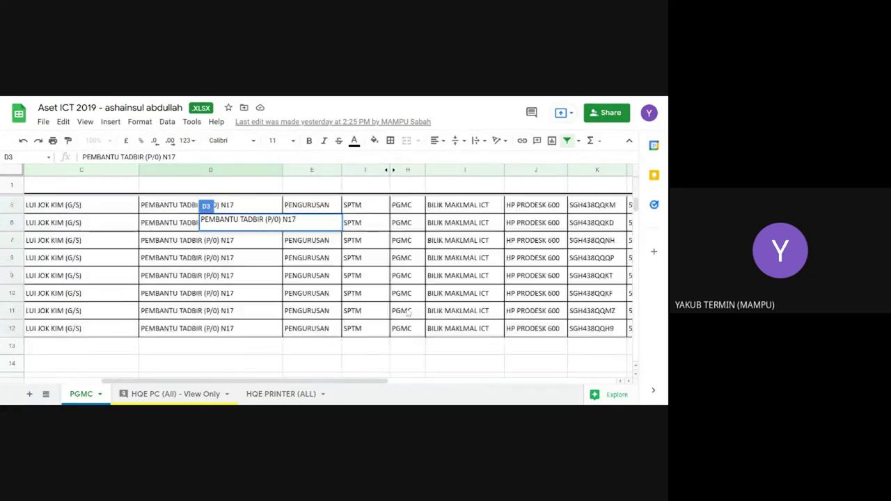
pyautogui.doubleClick(261, 394)
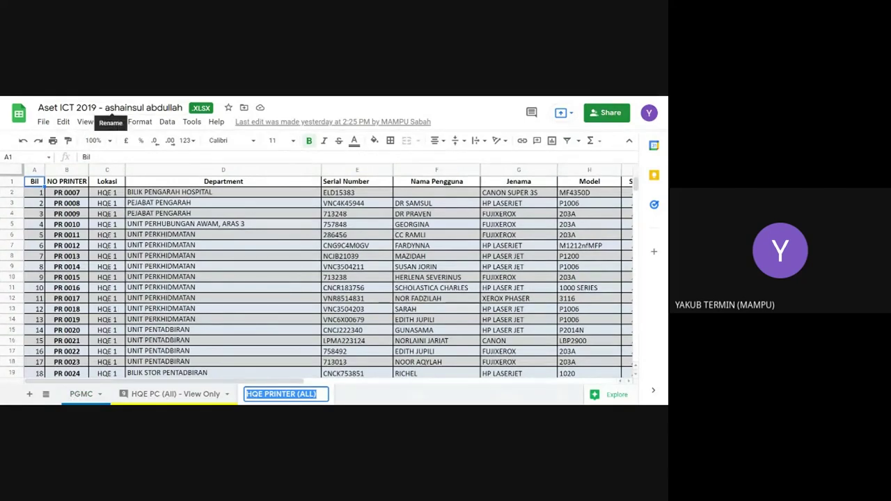
pyautogui.click(84, 394)
pyautogui.click(131, 395)
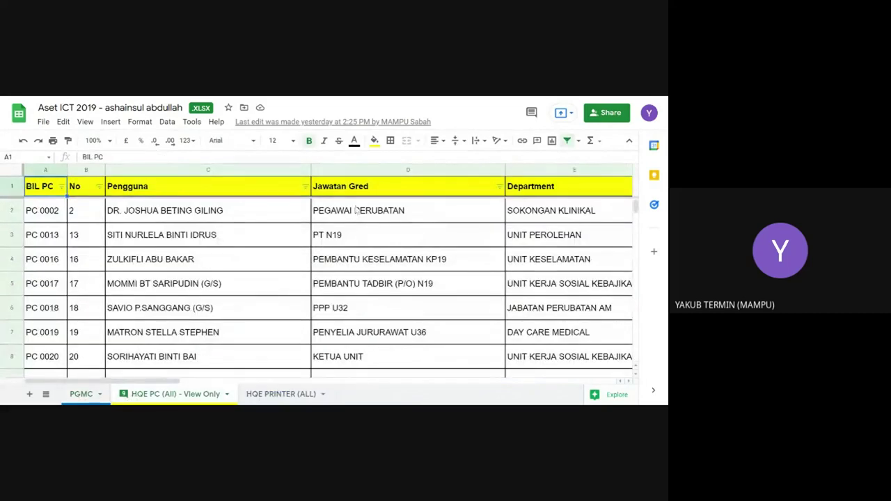
pyautogui.click(268, 397)
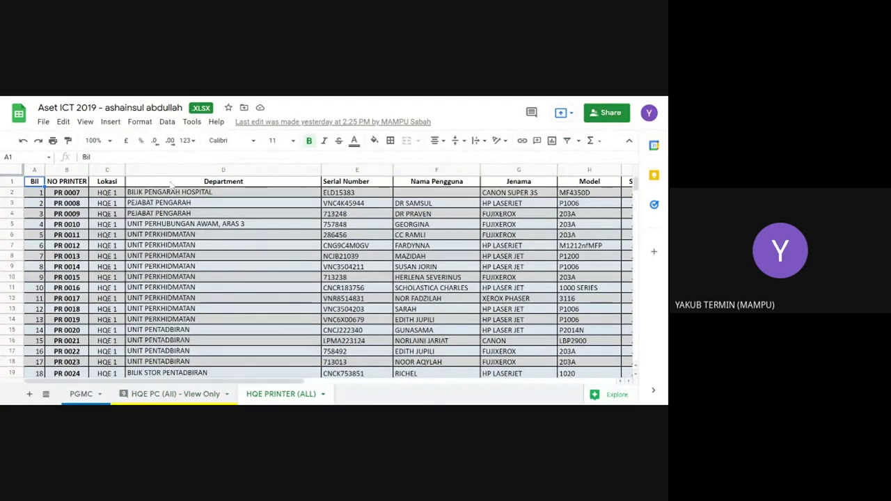
pyautogui.click(208, 395)
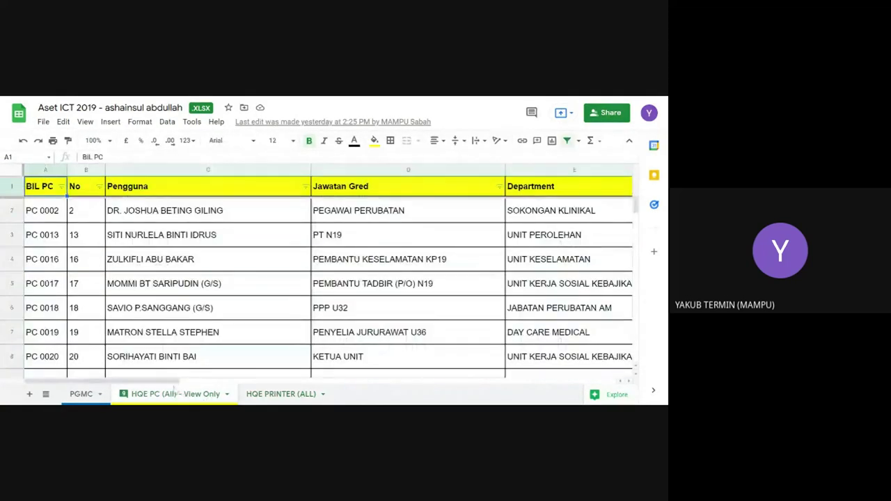
pyautogui.click(81, 394)
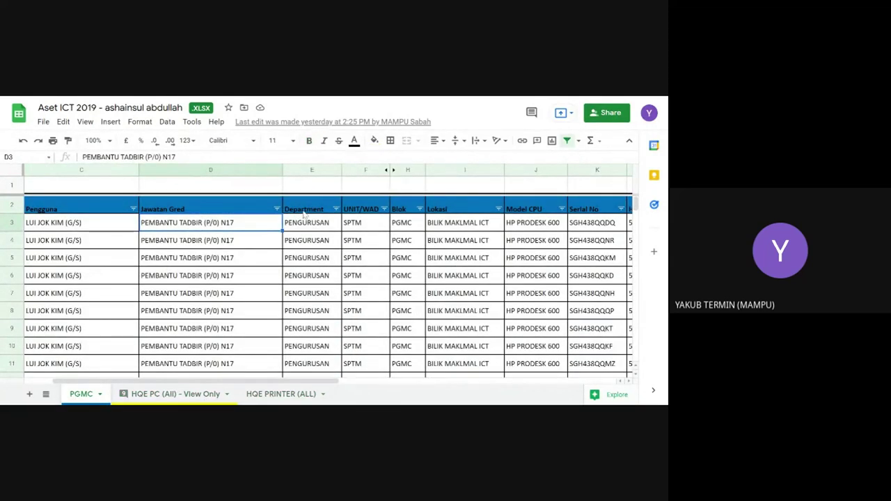
pyautogui.hotkey('ctrl', 'shift', 'pagedown')
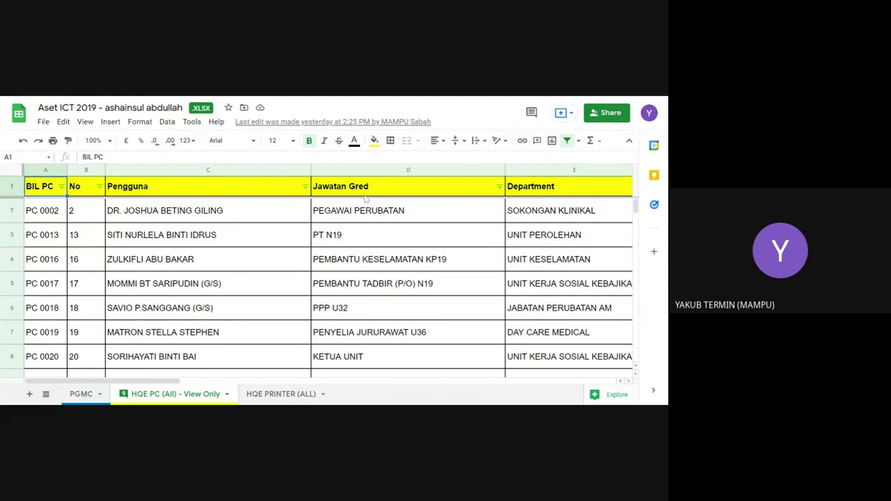
pyautogui.click(288, 395)
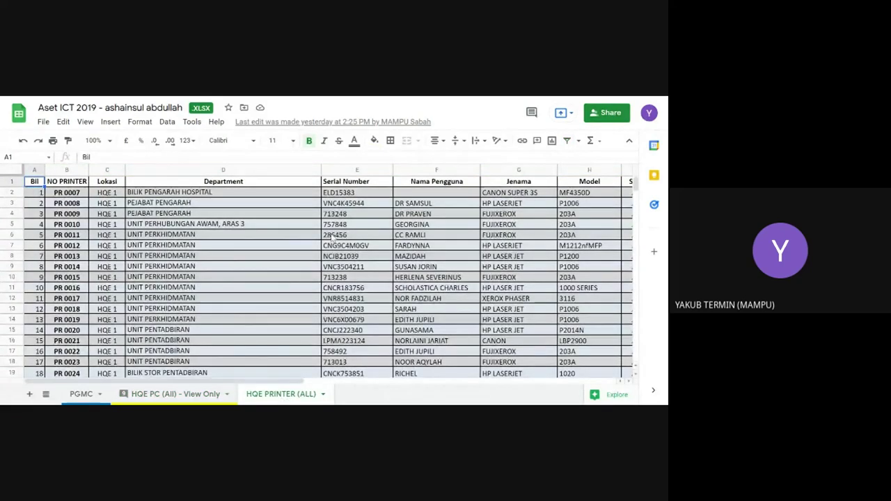
pyautogui.scroll(-3, 333, 237)
pyautogui.scroll(3, 333, 237)
pyautogui.click(81, 394)
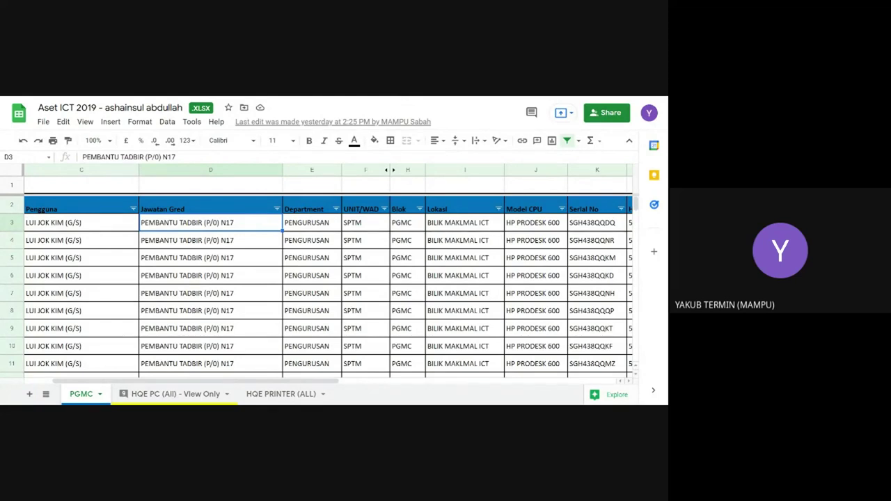
# Step: Turn on Enable embedding in File > Embed report, producing a 600 × 450 iframe code
pyautogui.hotkey('ctrl', 'Tab')
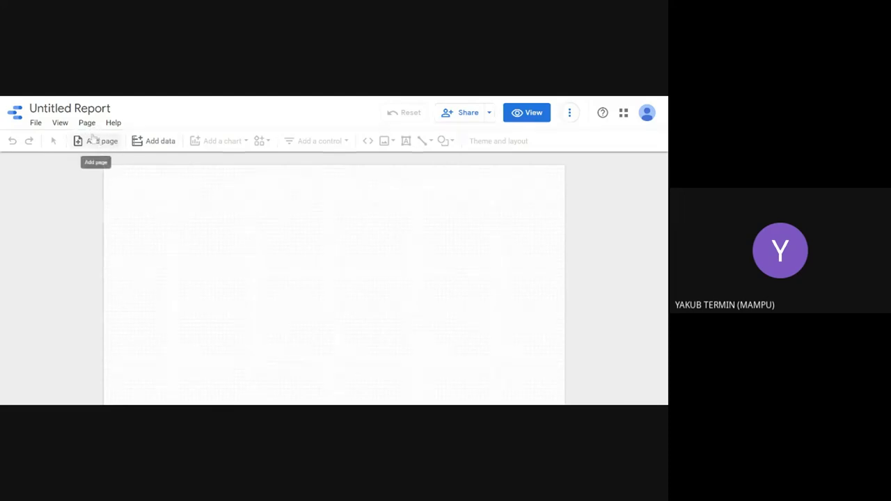
pyautogui.click(35, 122)
pyautogui.moveTo(45, 251)
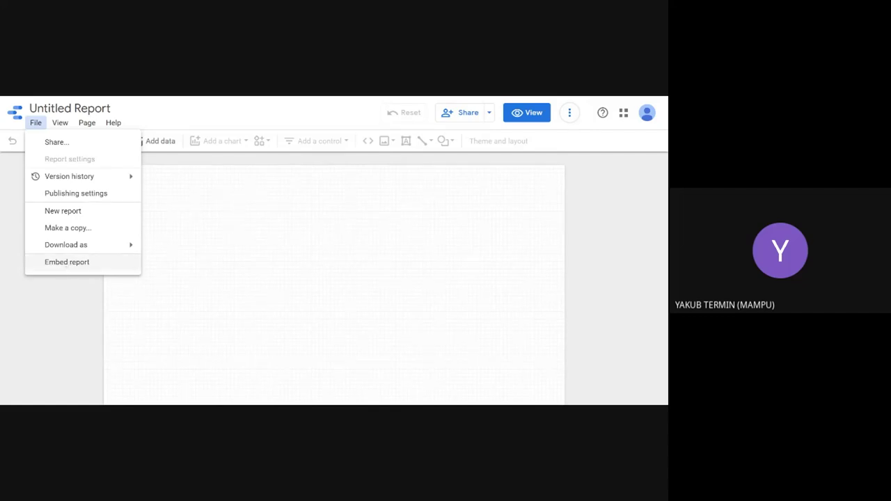
pyautogui.click(68, 262)
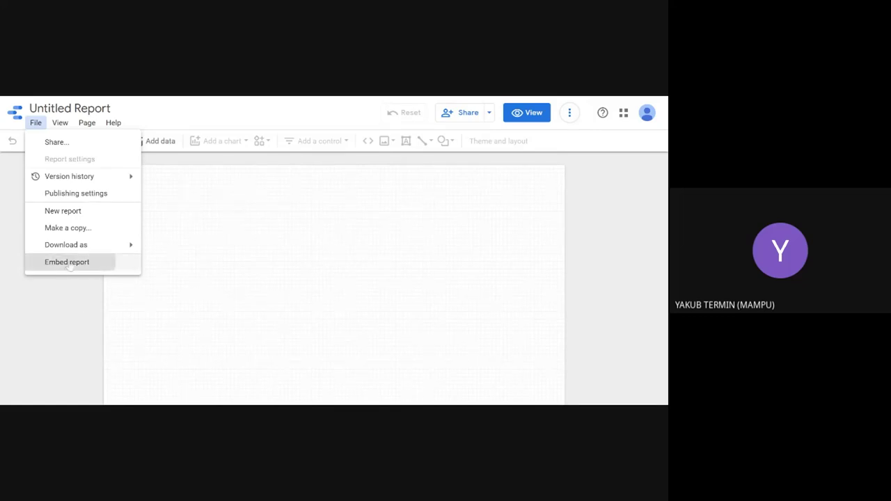
pyautogui.click(181, 249)
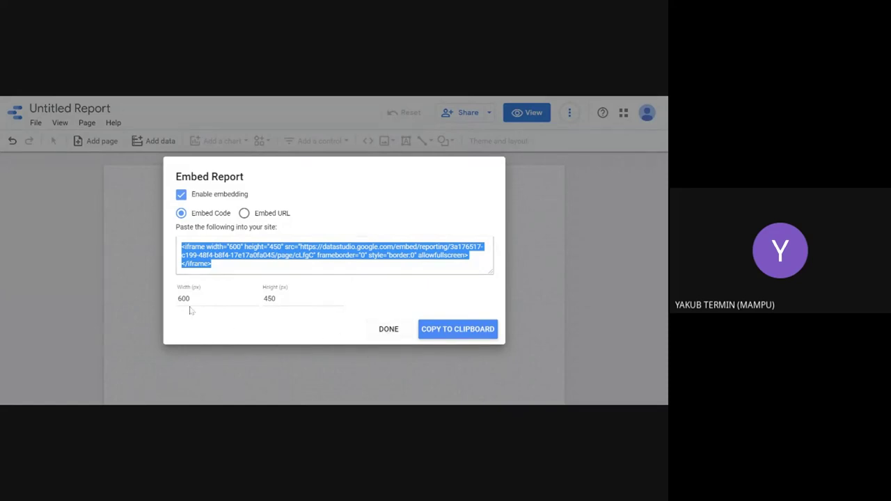
pyautogui.click(389, 329)
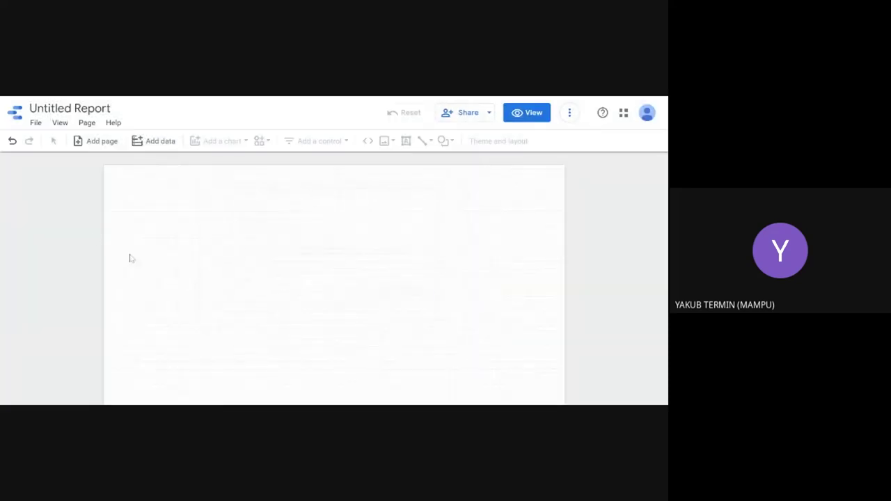
# Step: Open the report's sharing settings, keeping invited people at view-only access
pyautogui.click(36, 123)
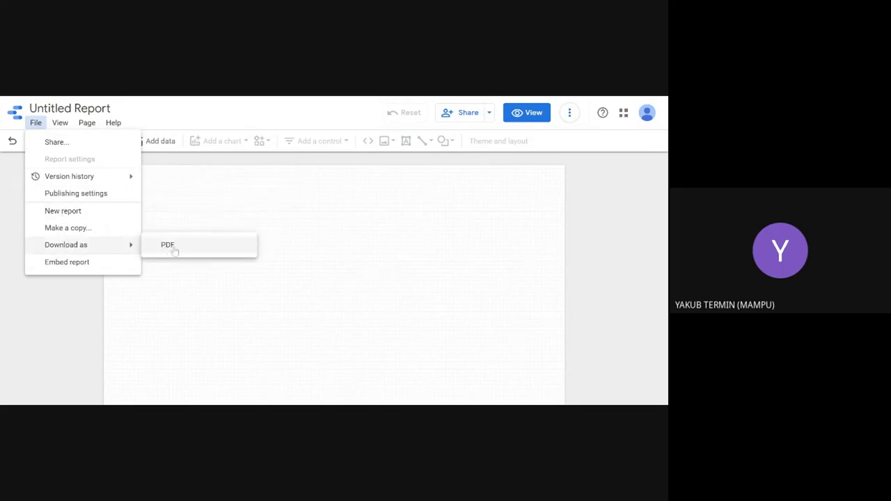
pyautogui.click(188, 193)
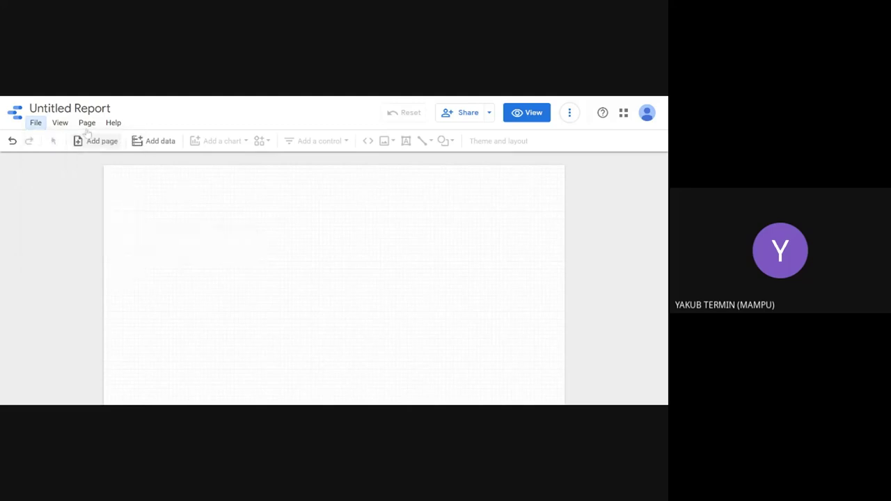
pyautogui.click(490, 116)
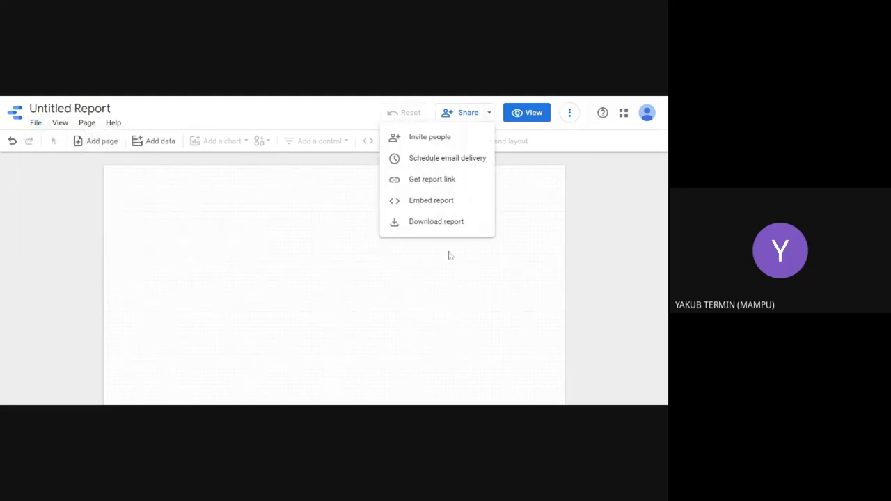
pyautogui.click(449, 255)
pyautogui.click(488, 120)
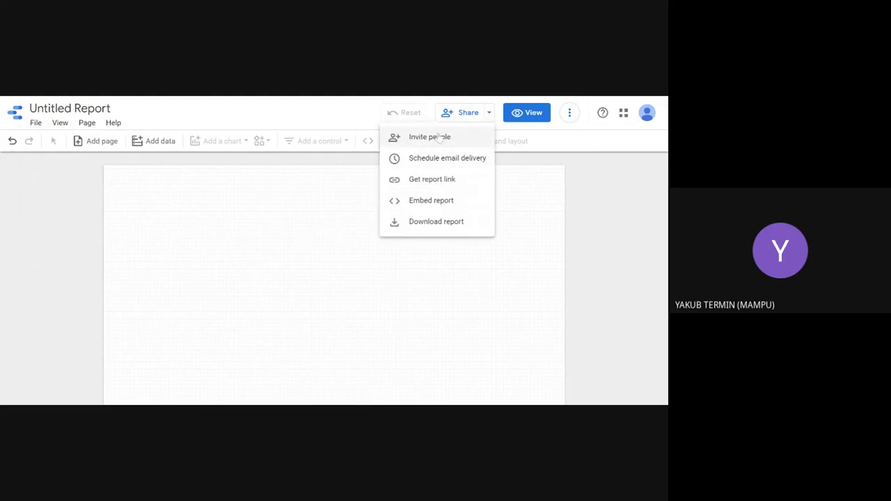
pyautogui.click(432, 181)
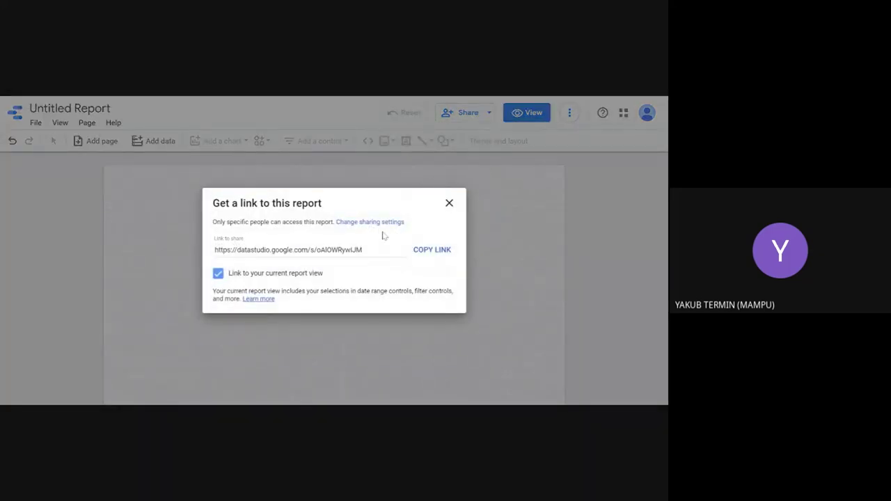
pyautogui.click(376, 223)
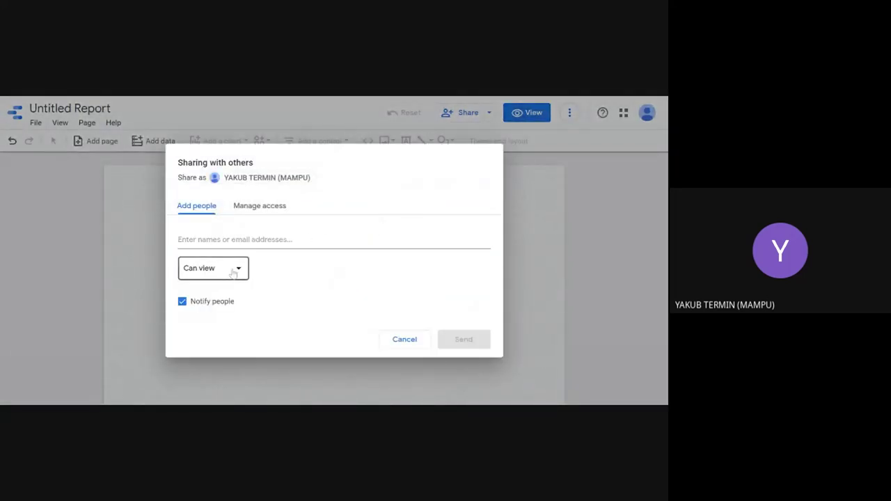
pyautogui.click(234, 273)
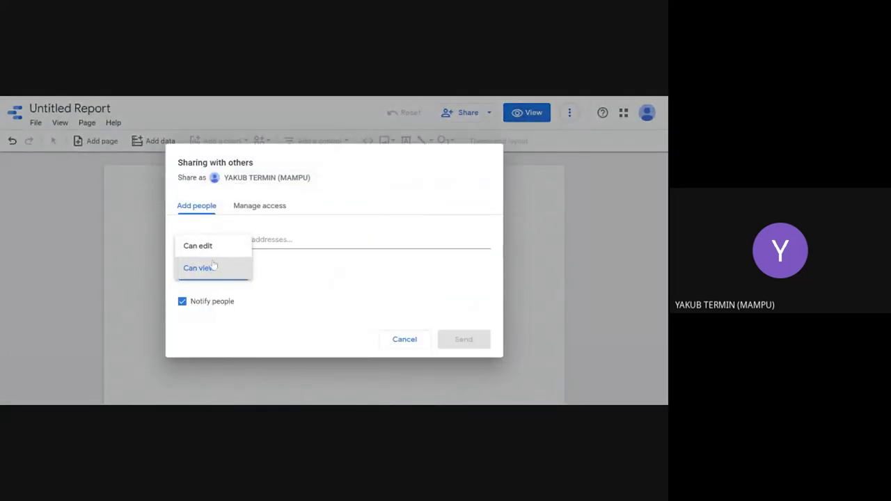
pyautogui.click(270, 220)
pyautogui.click(269, 208)
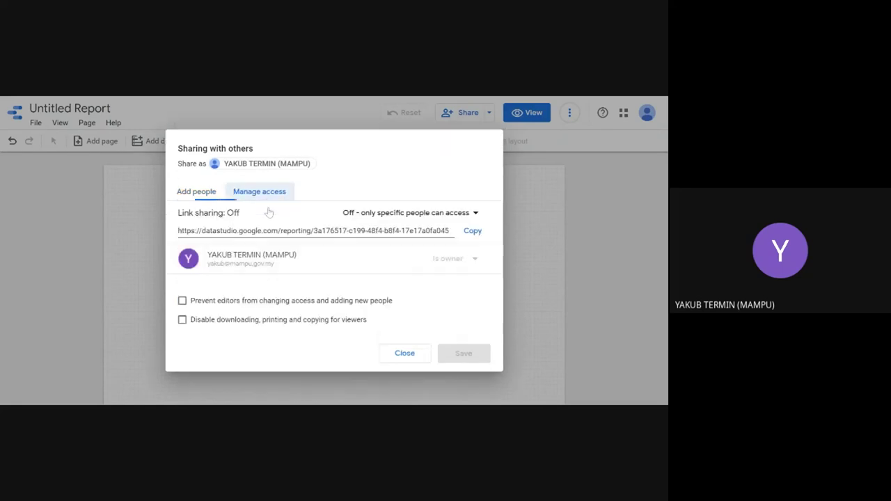
# Step: Set link sharing to anyone in mampu.gov.my with the link can view, then close
pyautogui.click(421, 213)
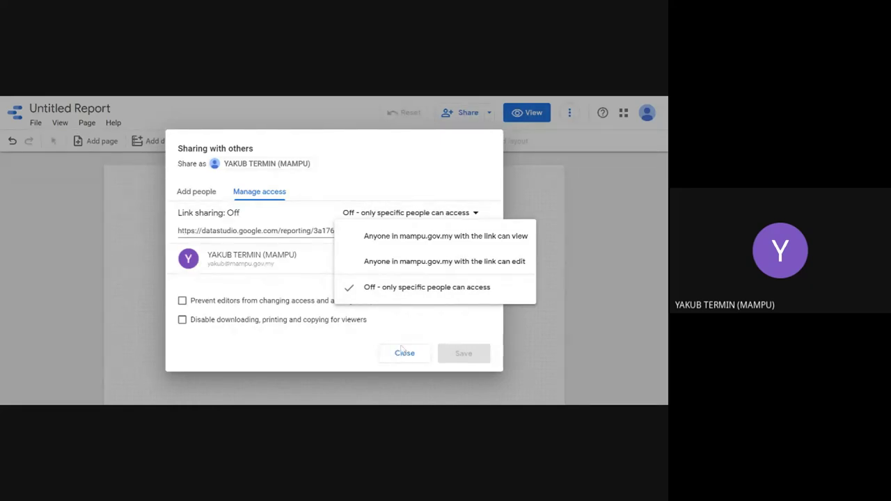
pyautogui.click(508, 286)
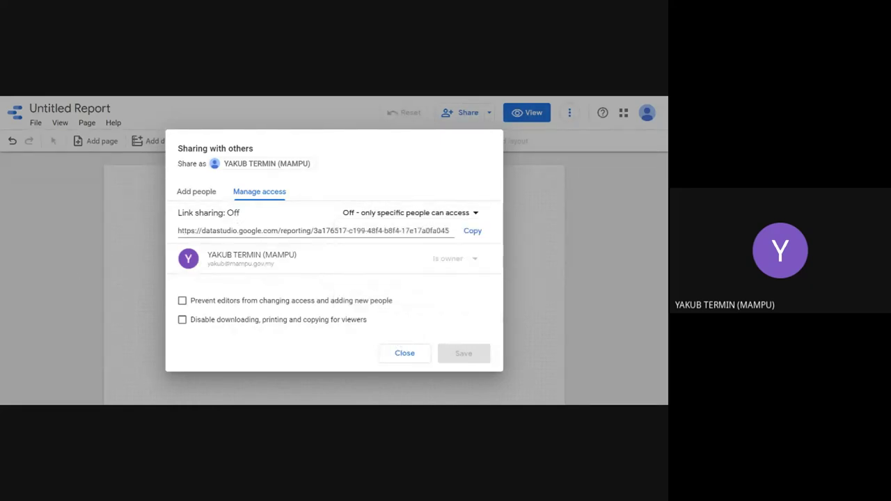
pyautogui.click(419, 214)
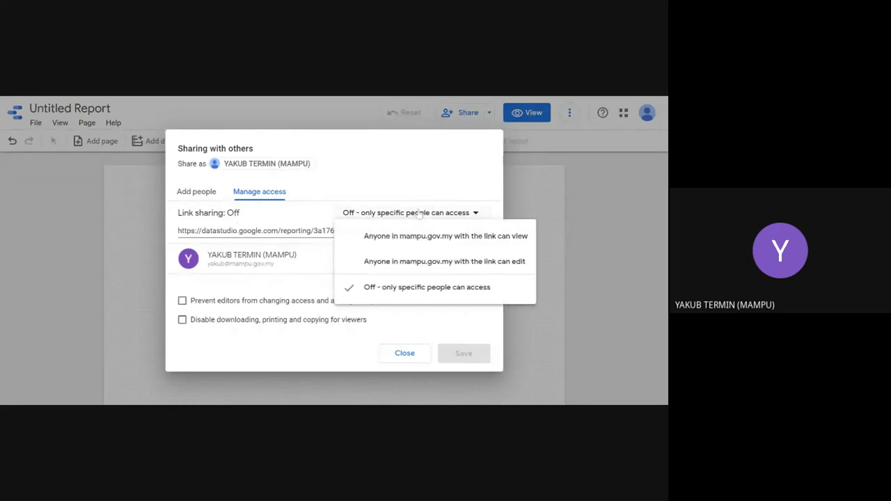
pyautogui.click(369, 238)
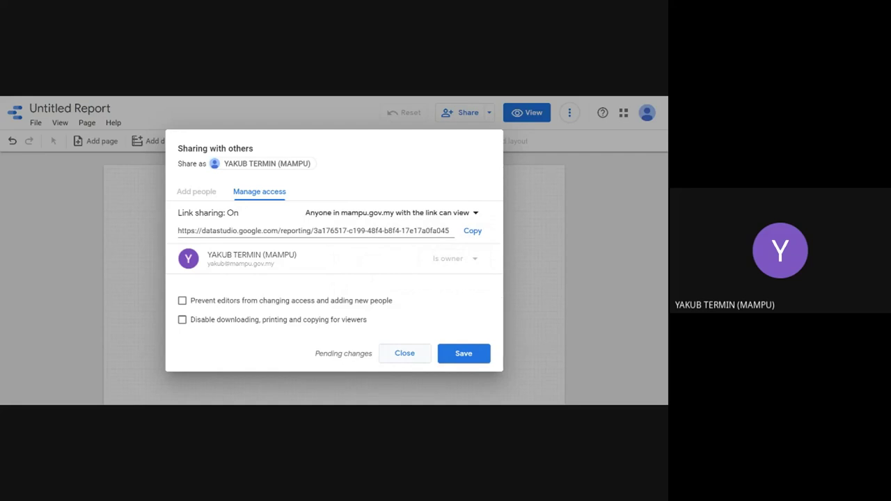
pyautogui.click(405, 353)
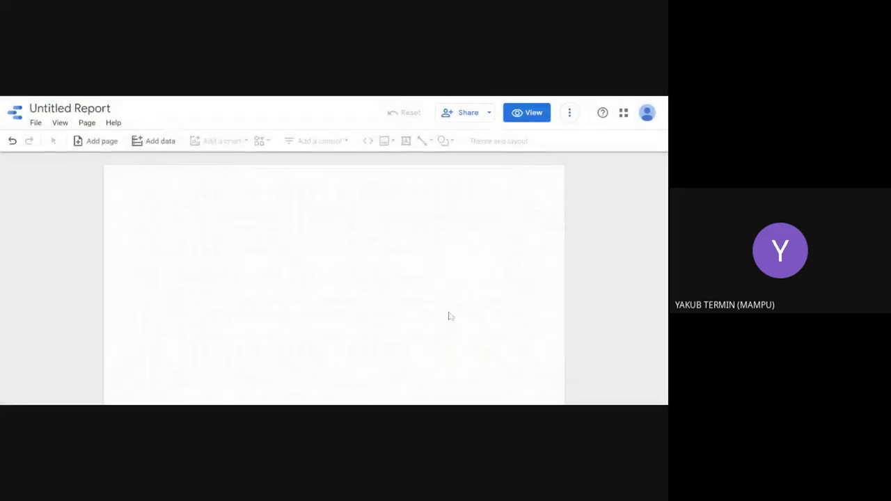
# Step: Check the report's extra options, then choose scheduled email delivery from the Share menu
pyautogui.click(570, 113)
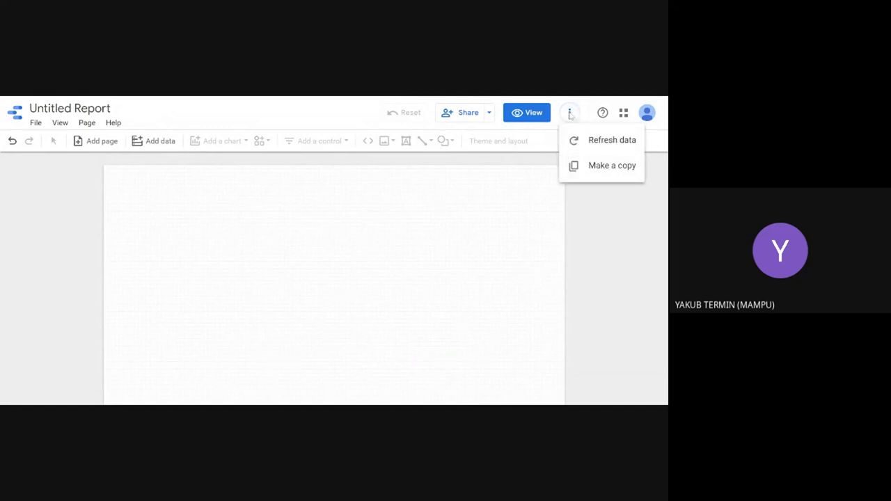
pyautogui.click(490, 113)
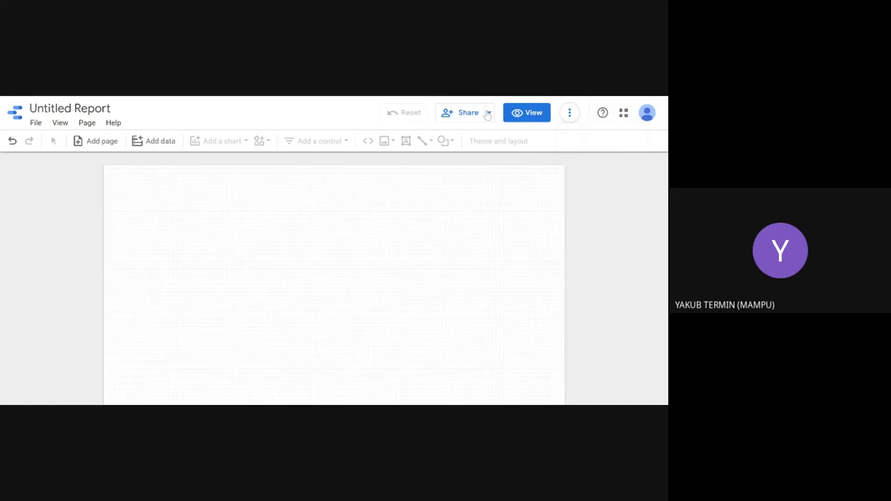
pyautogui.click(490, 113)
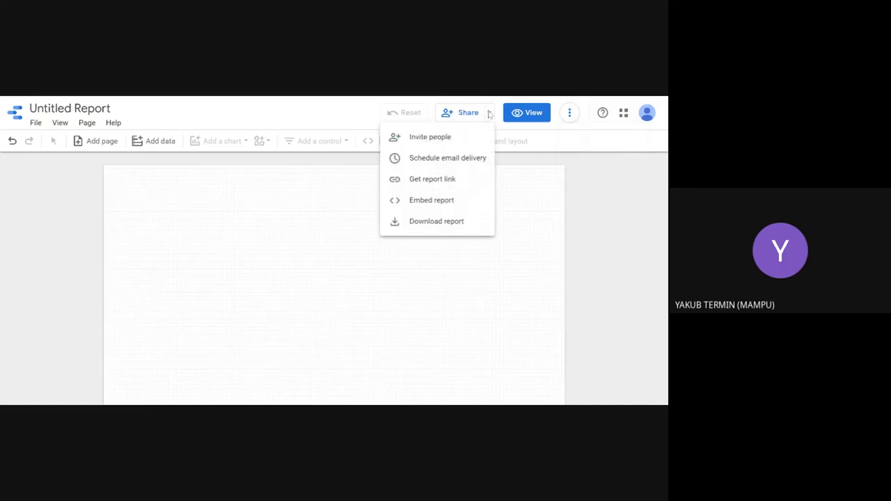
pyautogui.click(440, 160)
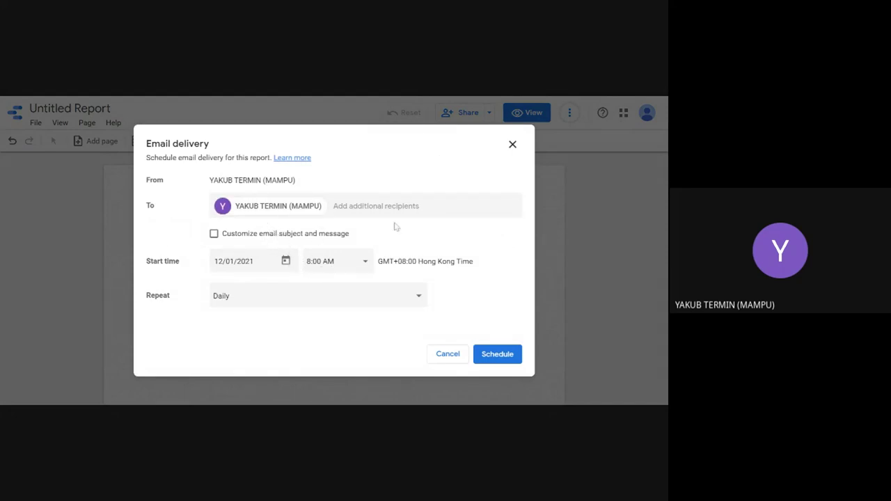
pyautogui.click(289, 304)
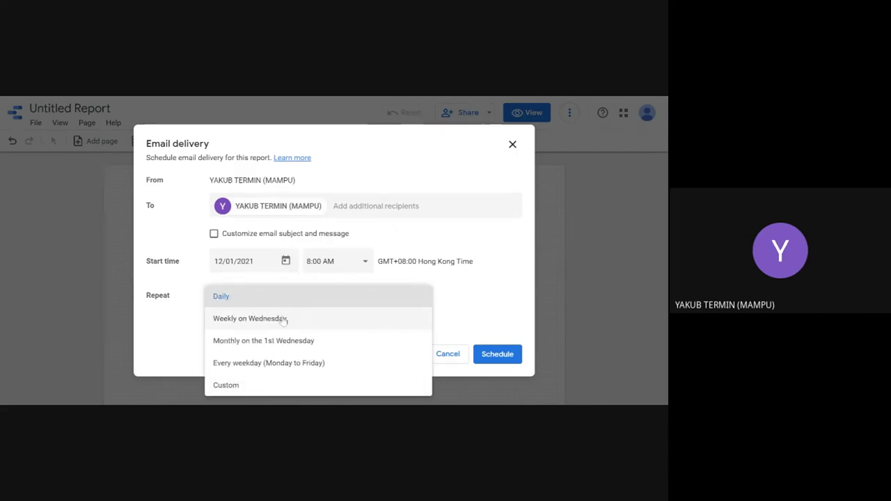
pyautogui.click(285, 318)
pyautogui.click(288, 306)
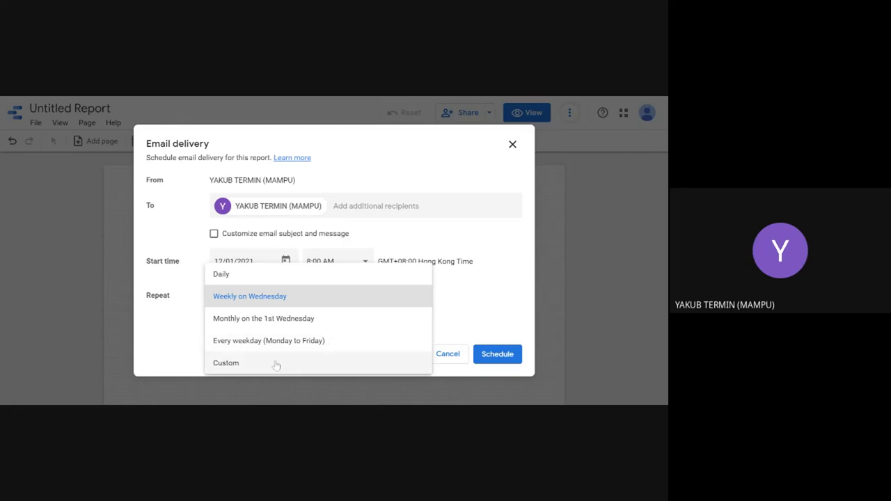
pyautogui.click(276, 363)
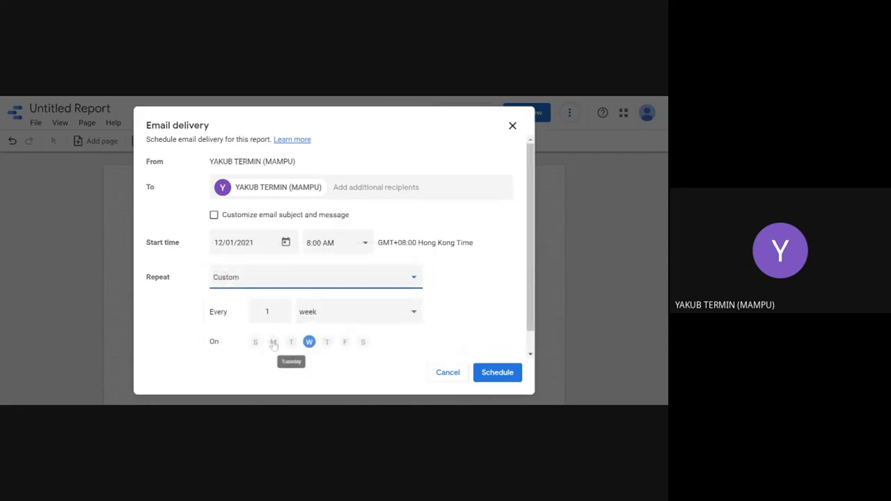
pyautogui.click(389, 315)
pyautogui.click(386, 314)
pyautogui.click(356, 315)
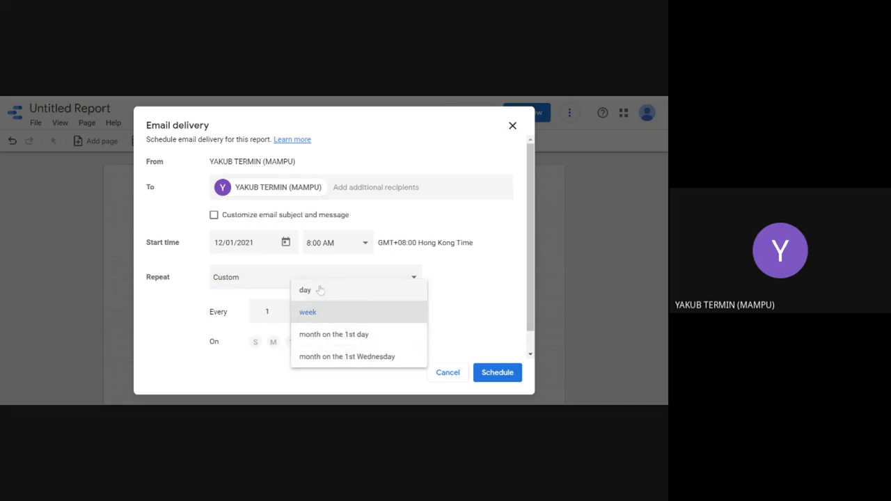
pyautogui.click(461, 291)
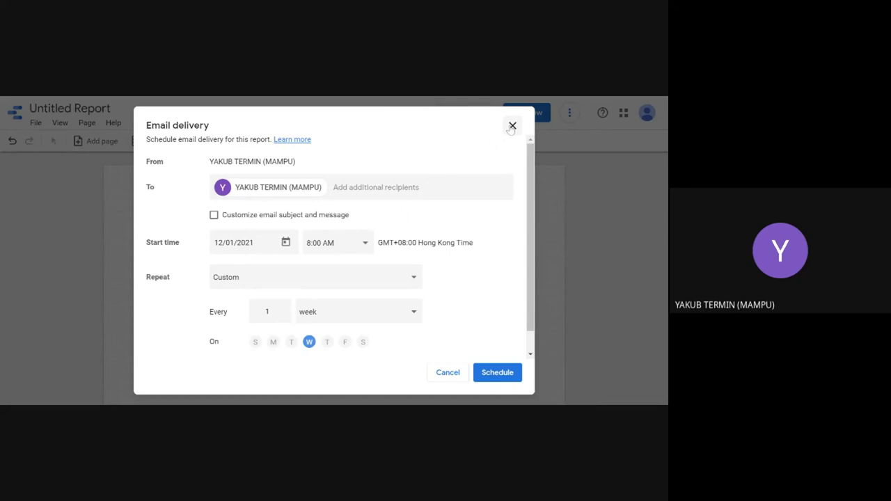
pyautogui.click(511, 126)
pyautogui.click(488, 113)
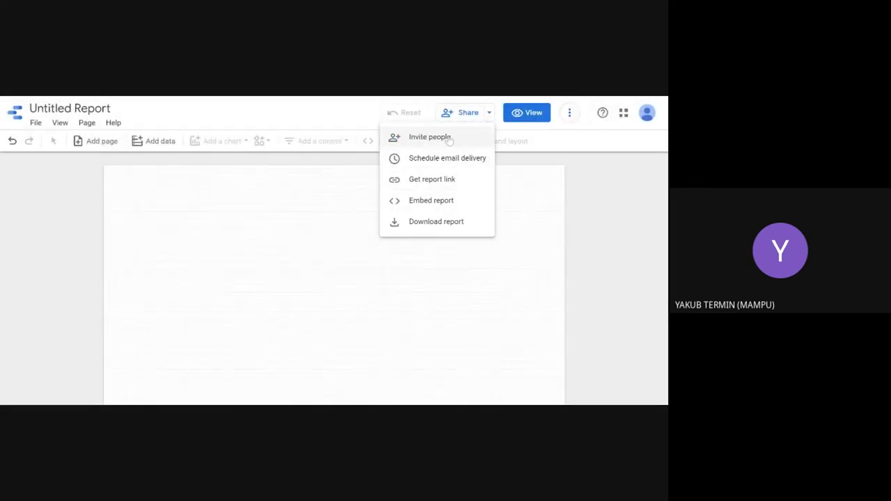
# Step: Open Download as PDF, toggle Password protect report on and off, then cancel
pyautogui.click(422, 223)
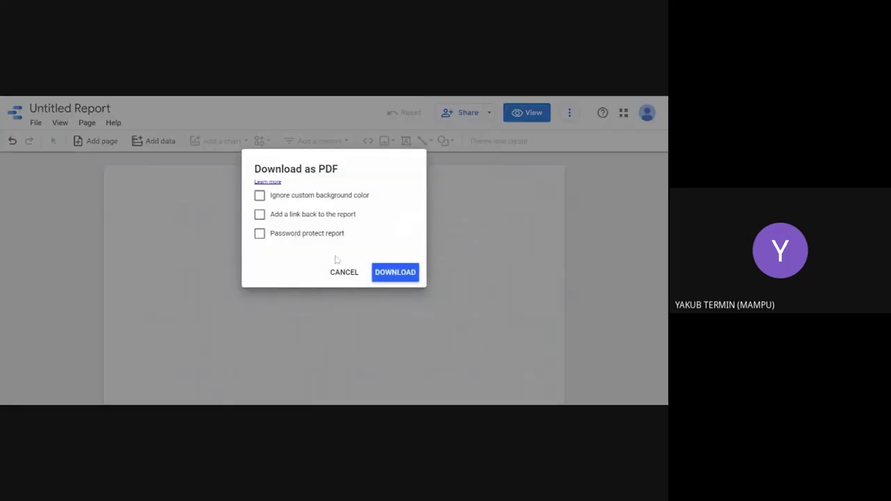
pyautogui.click(259, 234)
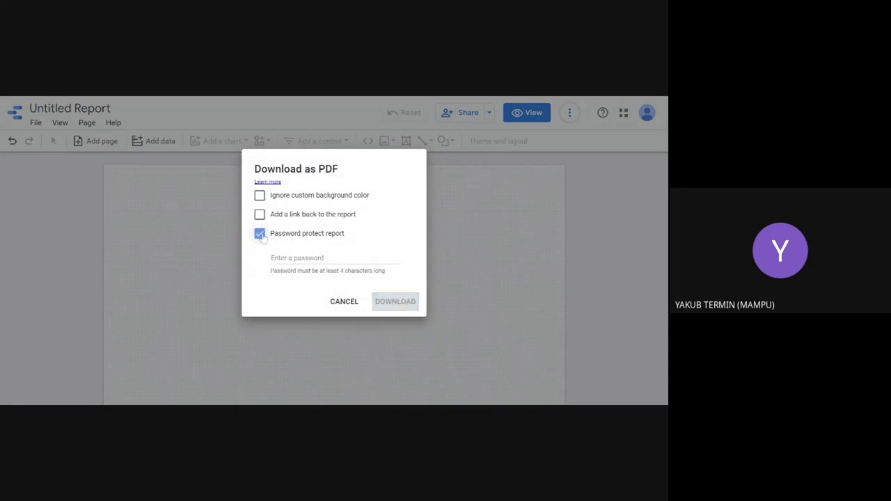
pyautogui.click(260, 234)
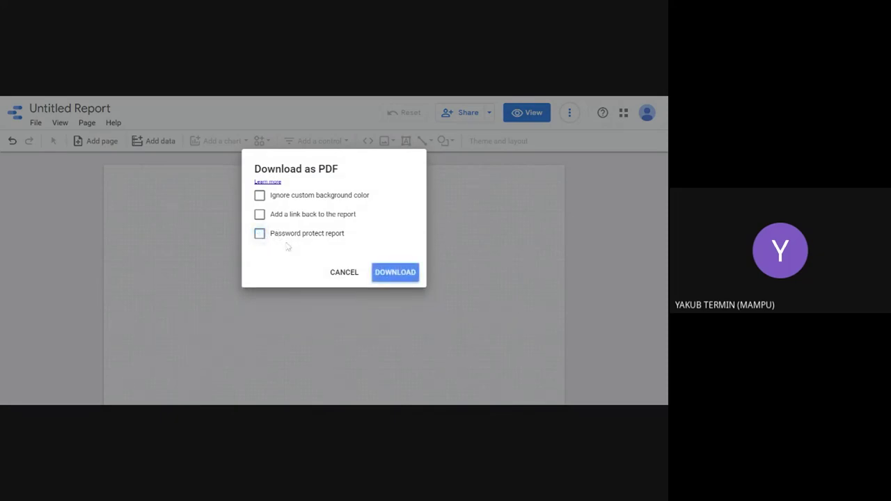
pyautogui.click(345, 272)
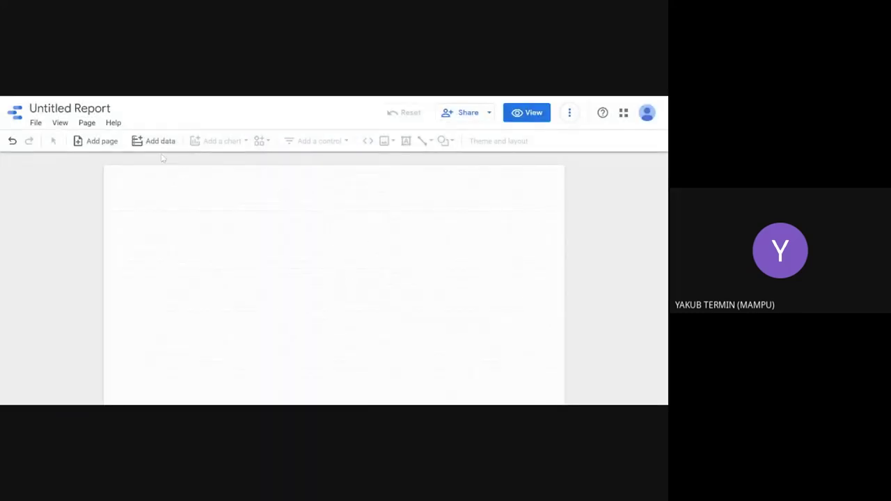
# Step: Look through the View menu's grid options without changing anything
pyautogui.click(60, 122)
pyautogui.moveTo(80, 175)
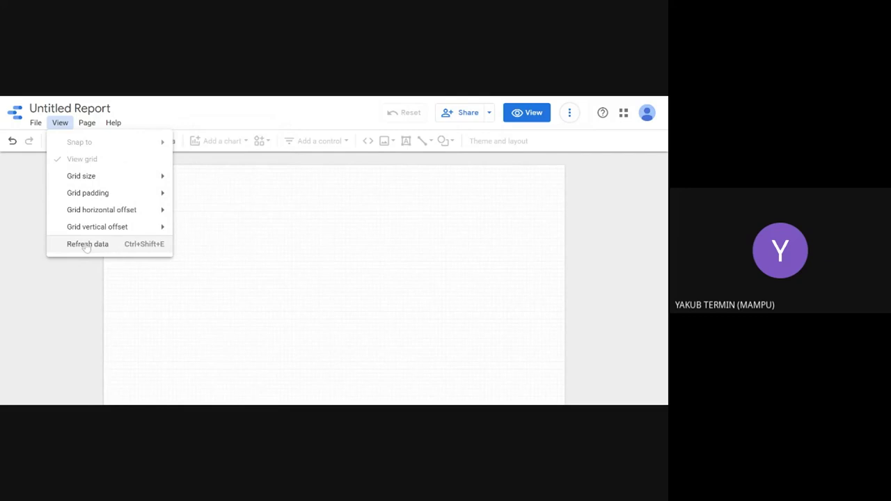
pyautogui.click(244, 242)
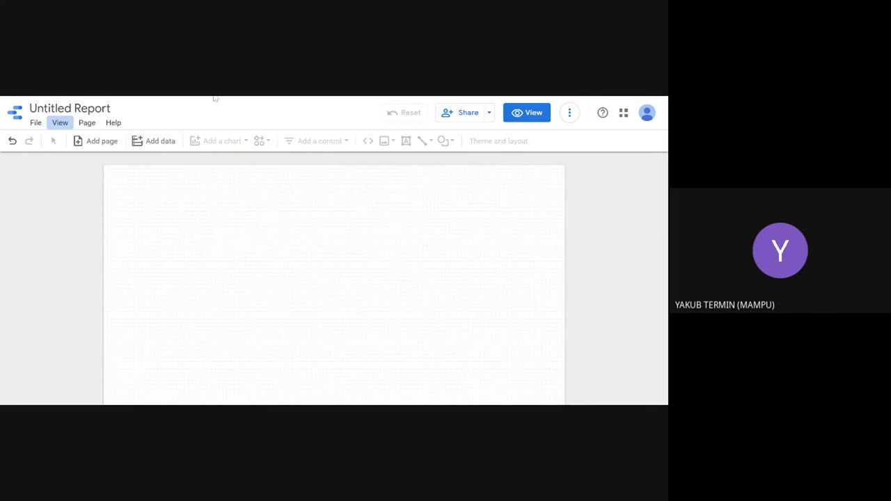
# Step: Check the Page menu, add a second blank page, and return to page 1
pyautogui.click(87, 126)
pyautogui.click(304, 205)
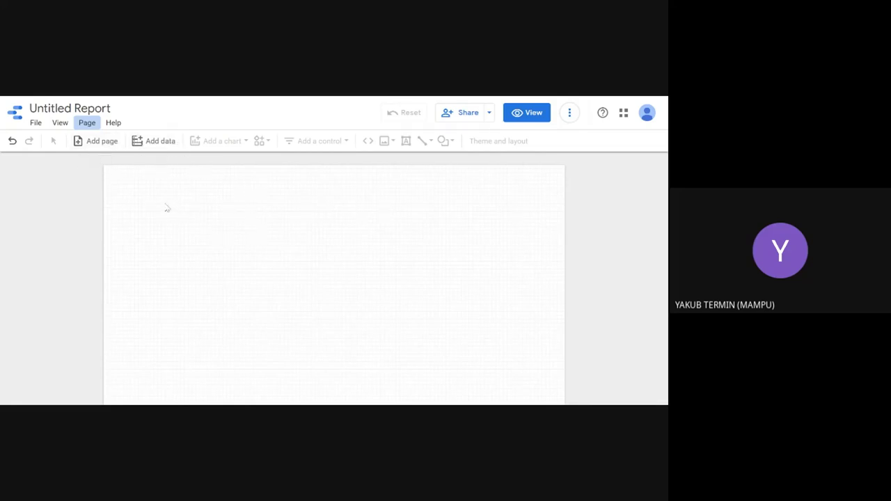
pyautogui.click(105, 142)
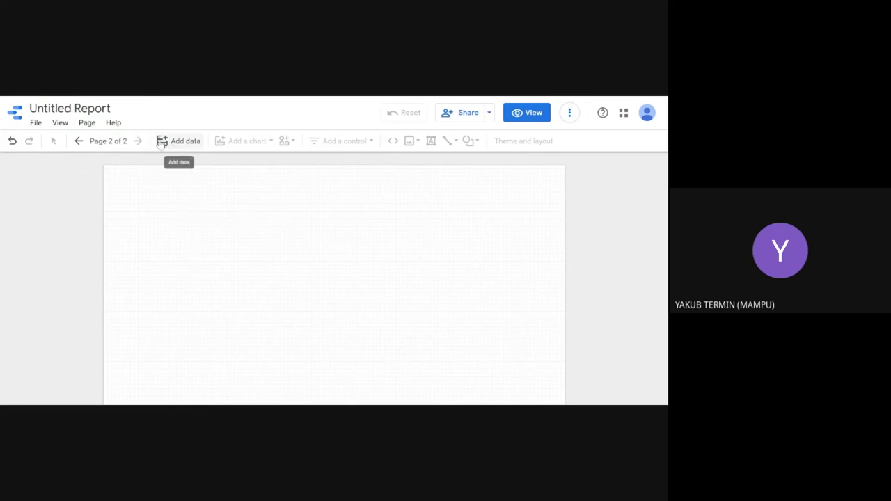
pyautogui.click(79, 140)
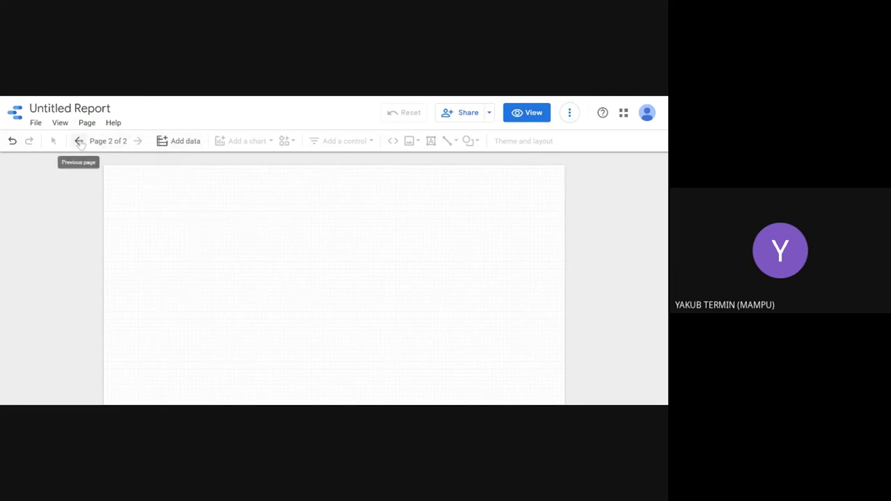
pyautogui.click(183, 142)
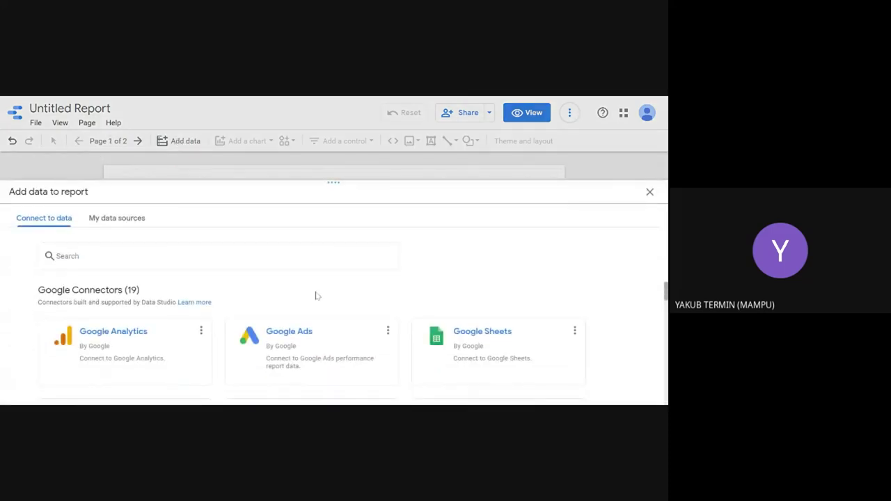
pyautogui.click(471, 344)
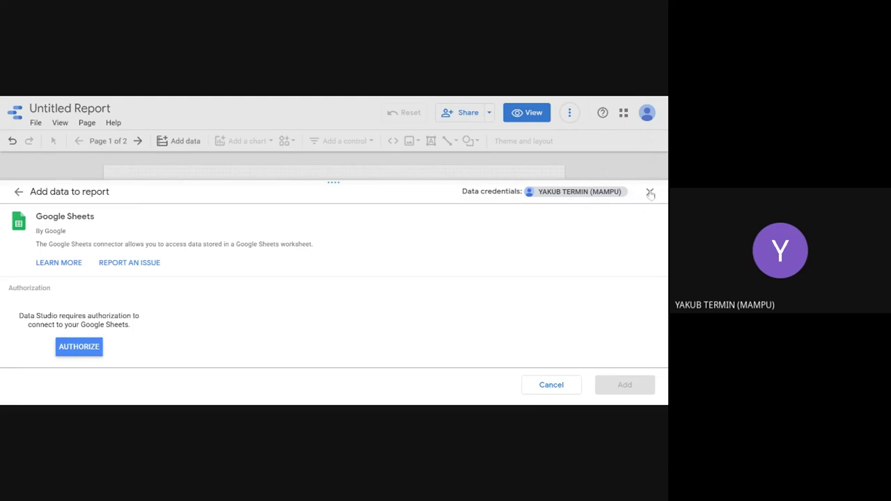
pyautogui.click(649, 192)
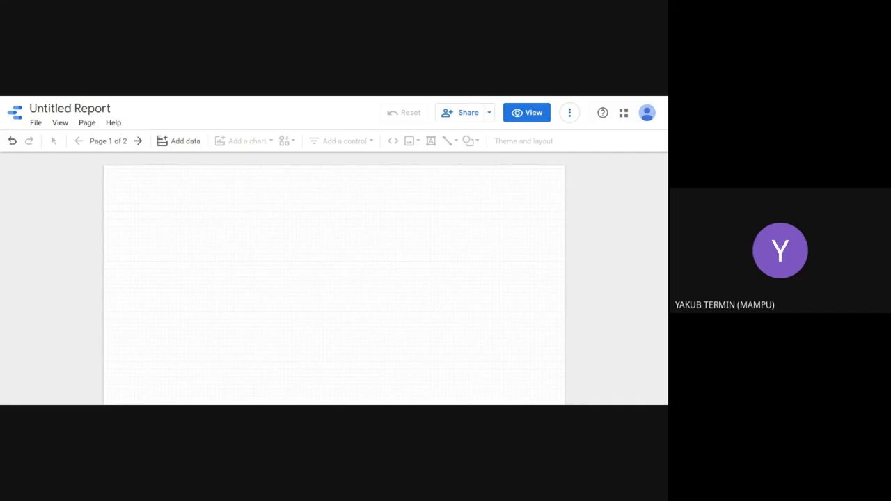
# Step: Add a second Google account and sign in with its e-mail address and password
pyautogui.click(647, 112)
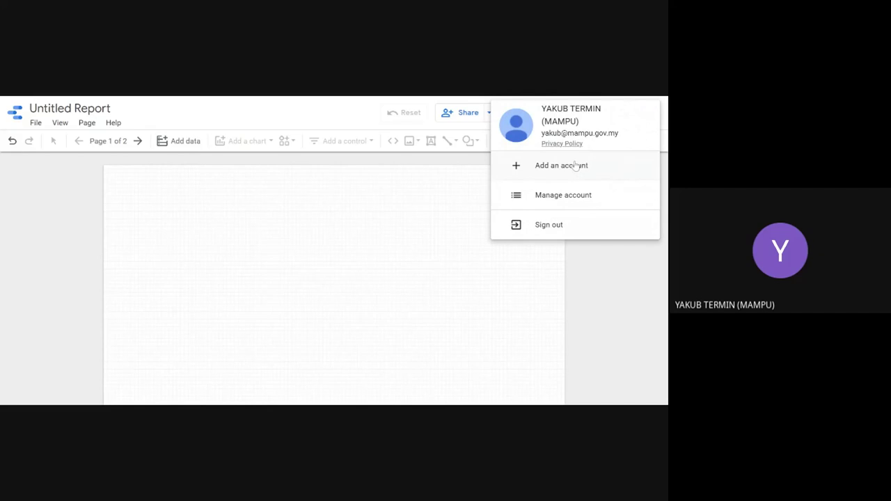
pyautogui.click(566, 198)
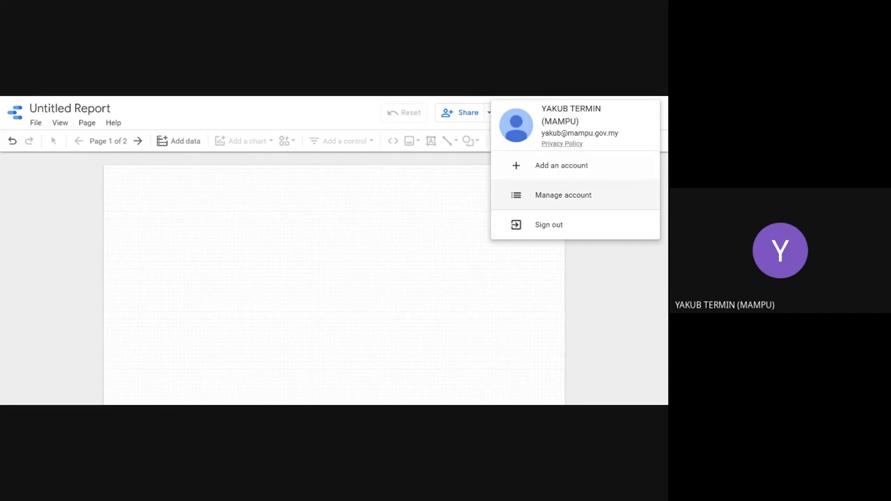
pyautogui.click(555, 175)
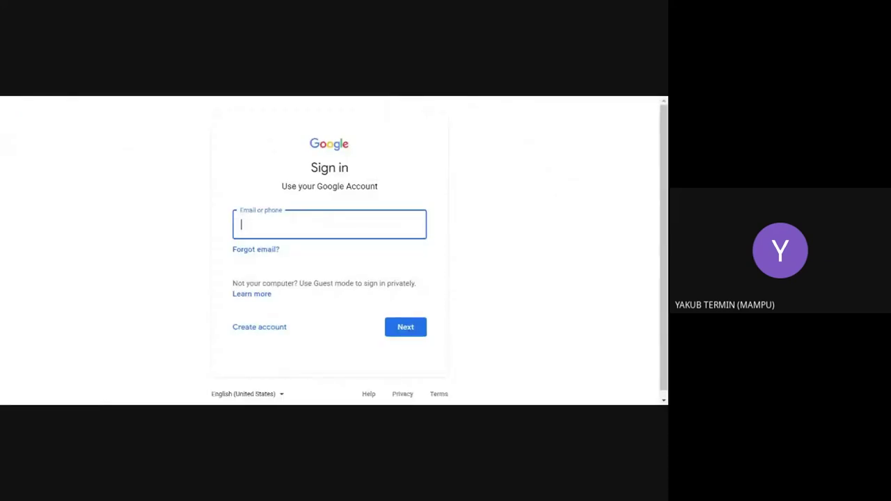
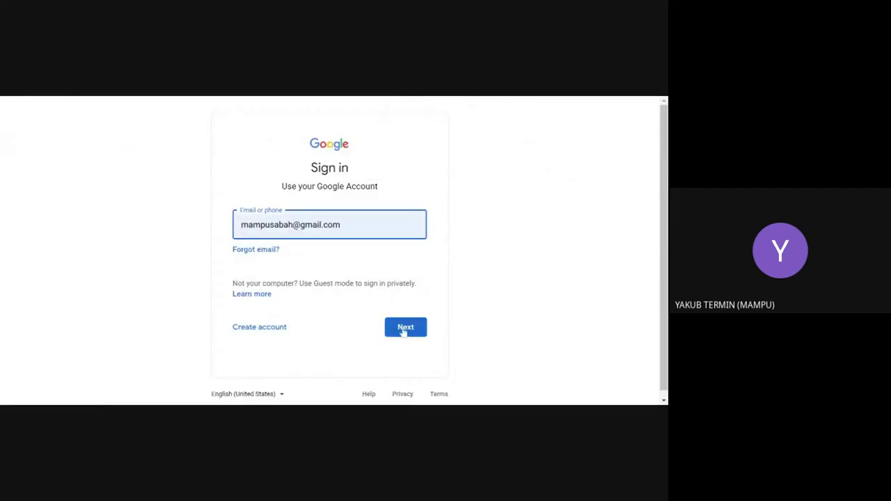
pyautogui.click(405, 330)
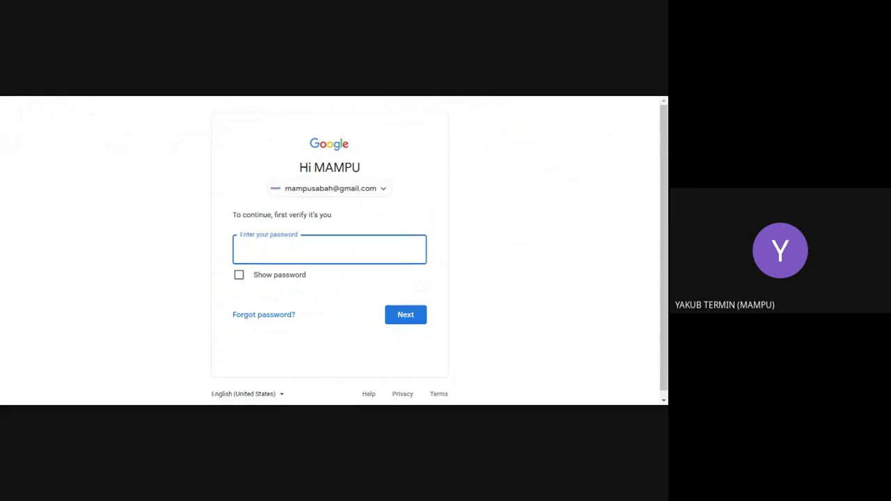
pyautogui.write('•••••••••••••')
pyautogui.press('Return')
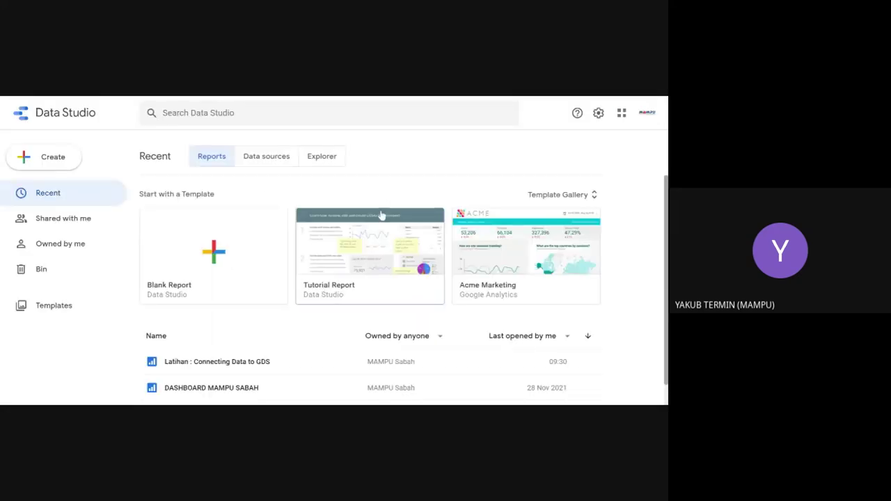
# Step: Open the 'Latihan : Connecting Data to GDS' report
pyautogui.scroll(-1, 369, 199)
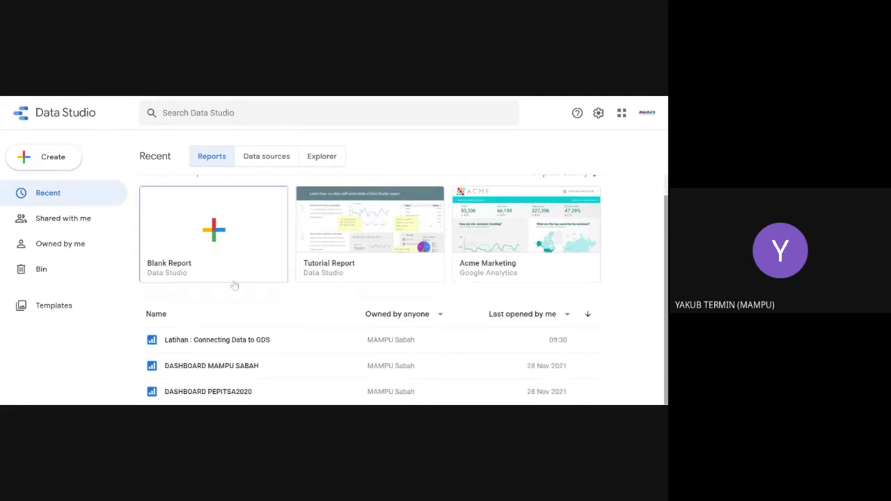
pyautogui.click(243, 340)
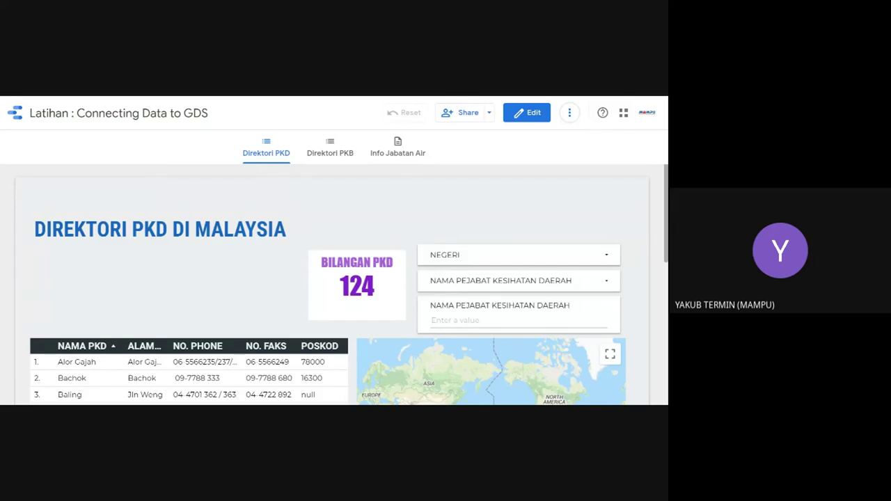
pyautogui.scroll(-3, 324, 230)
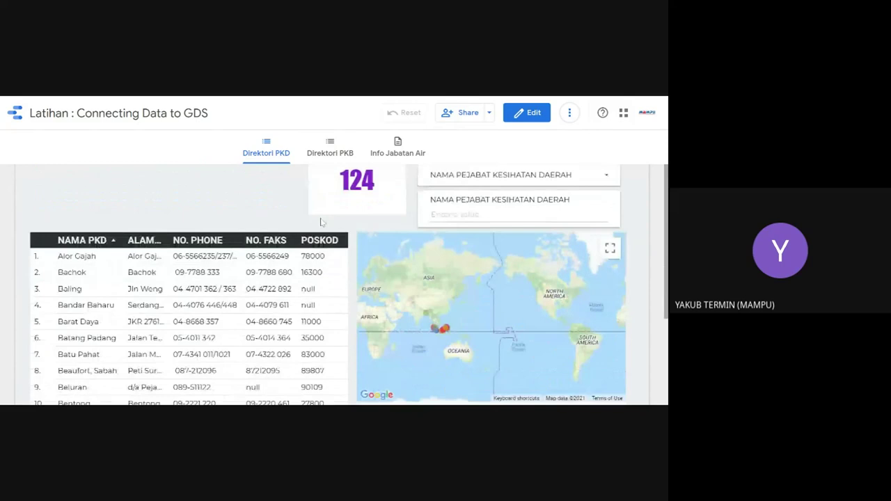
# Step: Browse the Direktori PKB, Direktori PKD and Info Jabatan Air pages, then go to the Data Jabatan Air sheet
pyautogui.click(328, 154)
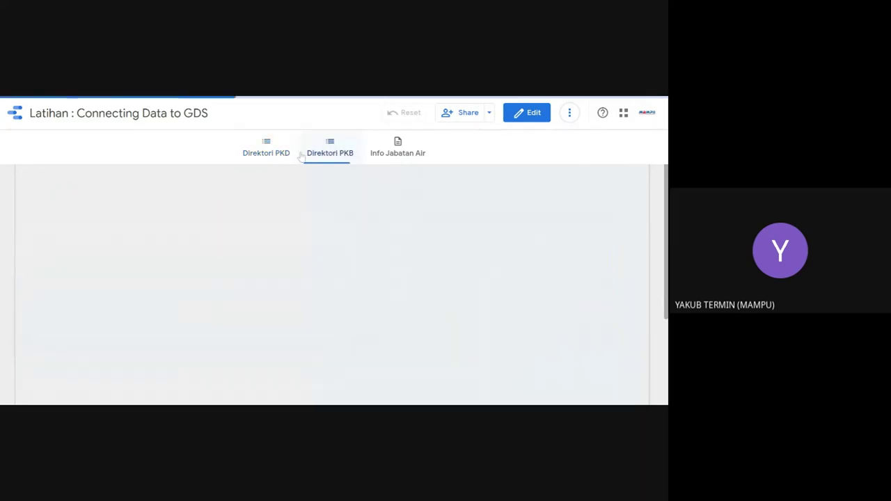
pyautogui.click(265, 148)
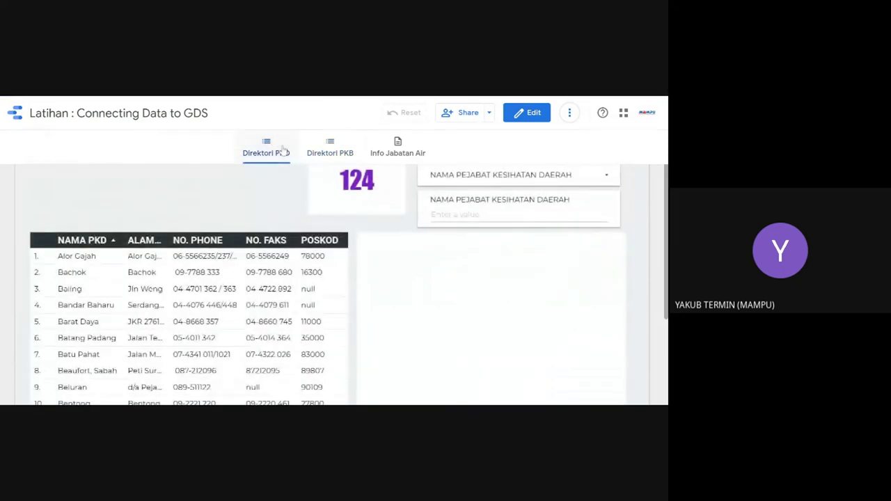
pyautogui.click(397, 147)
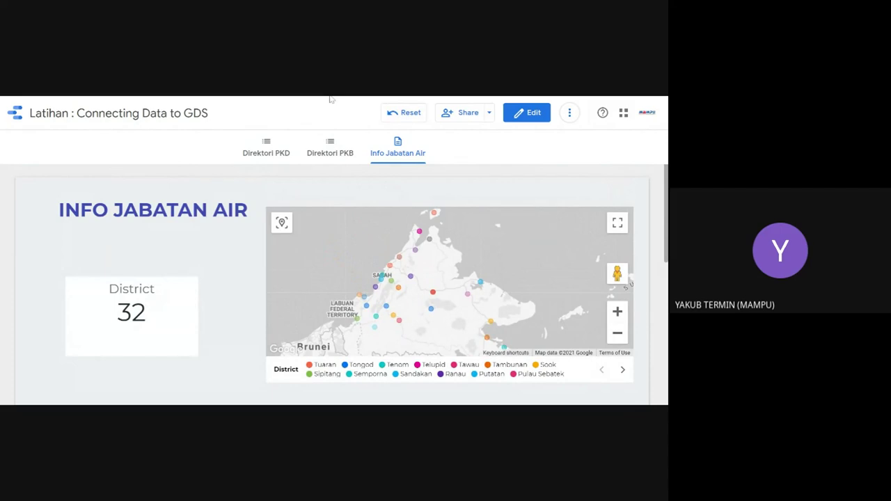
pyautogui.hotkey('alt', 'Tab')
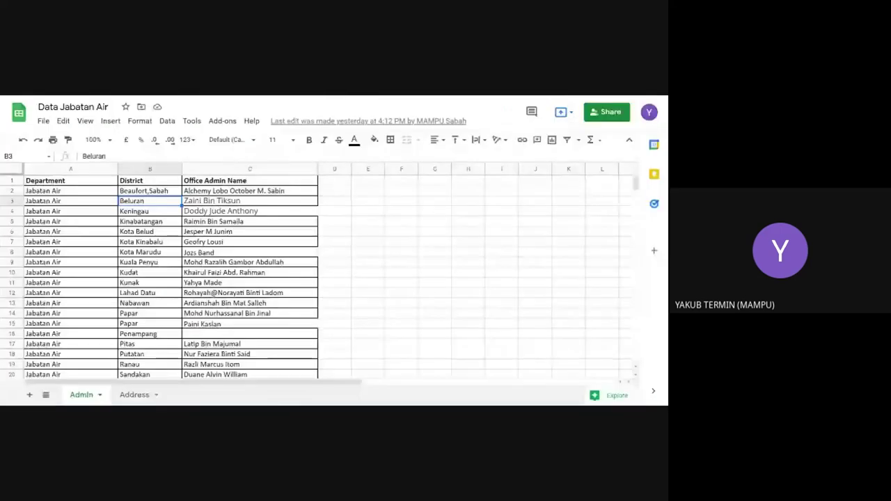
# Step: Inspect the 'Beaufort,Sabah' text in cell B2 by selecting ',Sabah', leaving it unchanged
pyautogui.click(147, 194)
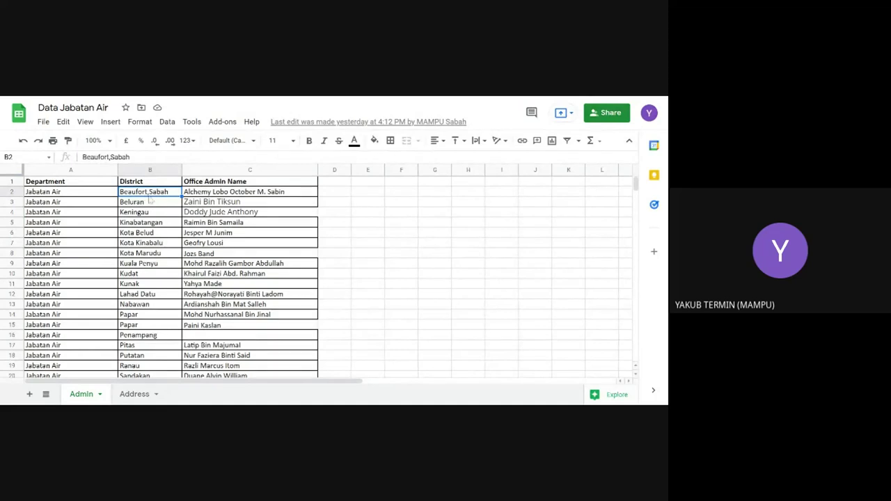
pyautogui.doubleClick(146, 197)
pyautogui.moveTo(148, 192); pyautogui.dragTo(170, 192)
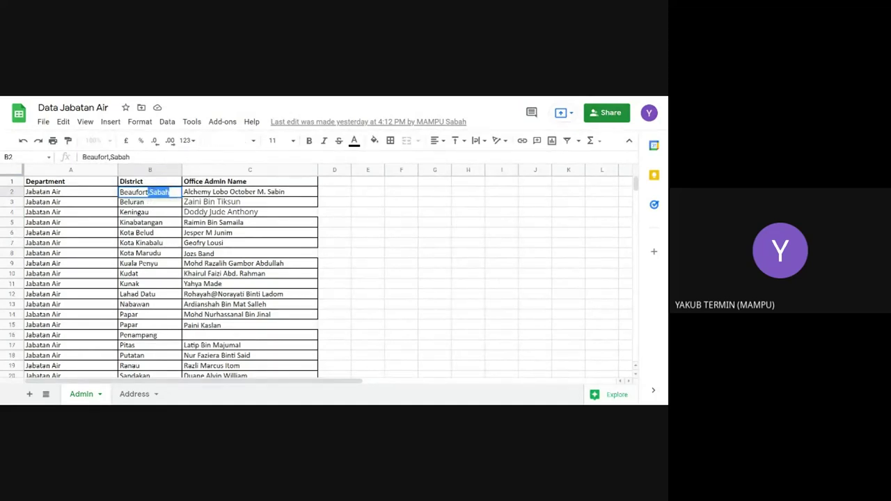
pyautogui.click(170, 192)
pyautogui.moveTo(170, 193); pyautogui.dragTo(148, 192)
pyautogui.click(148, 192)
pyautogui.moveTo(171, 192); pyautogui.dragTo(148, 192)
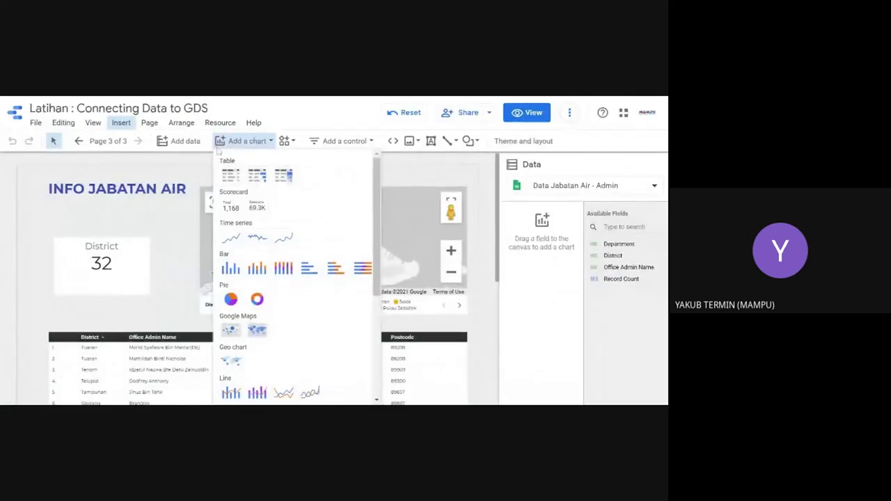
# Step: Look through the View, Insert and Page menus without choosing anything
pyautogui.click(95, 125)
pyautogui.click(93, 124)
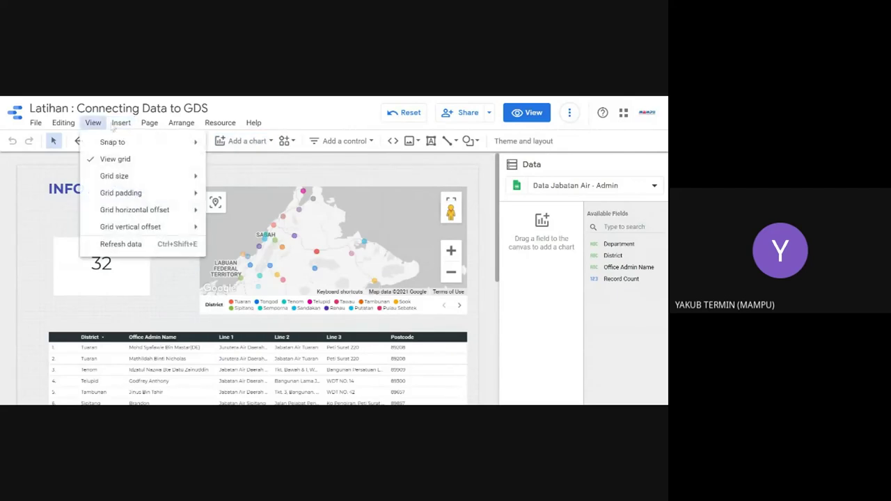
pyautogui.click(119, 124)
pyautogui.click(123, 123)
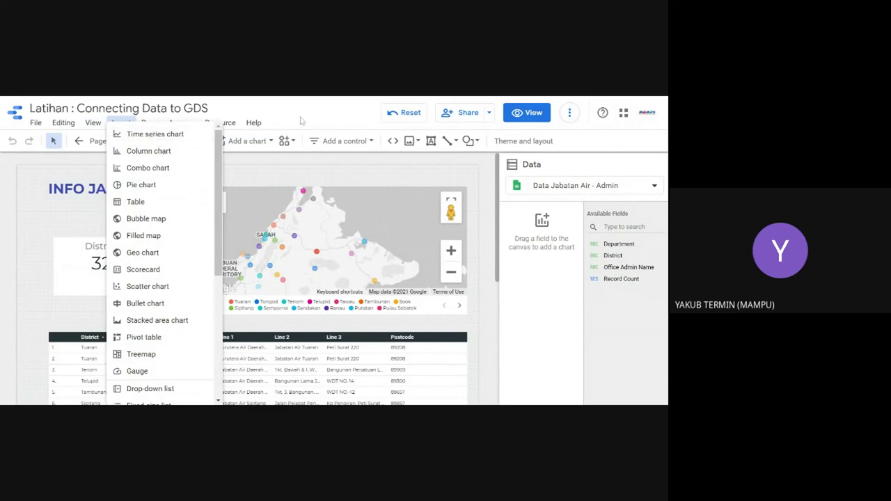
pyautogui.click(121, 123)
pyautogui.click(150, 123)
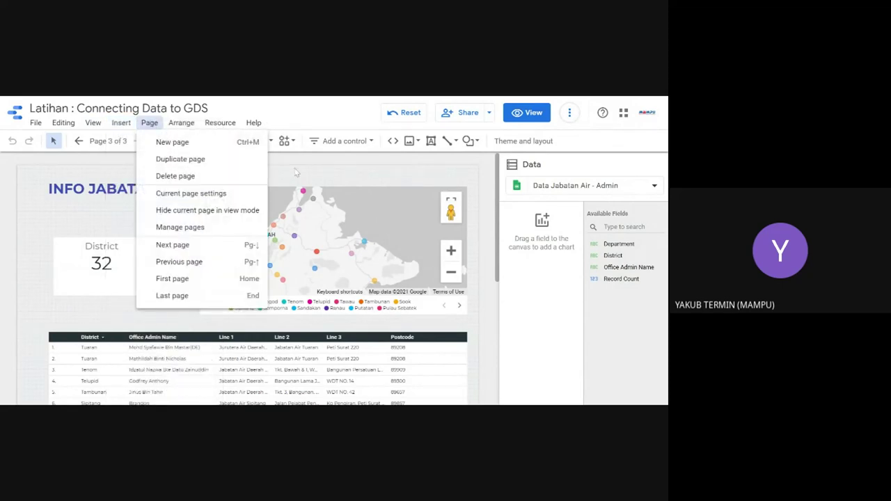
pyautogui.press('Escape')
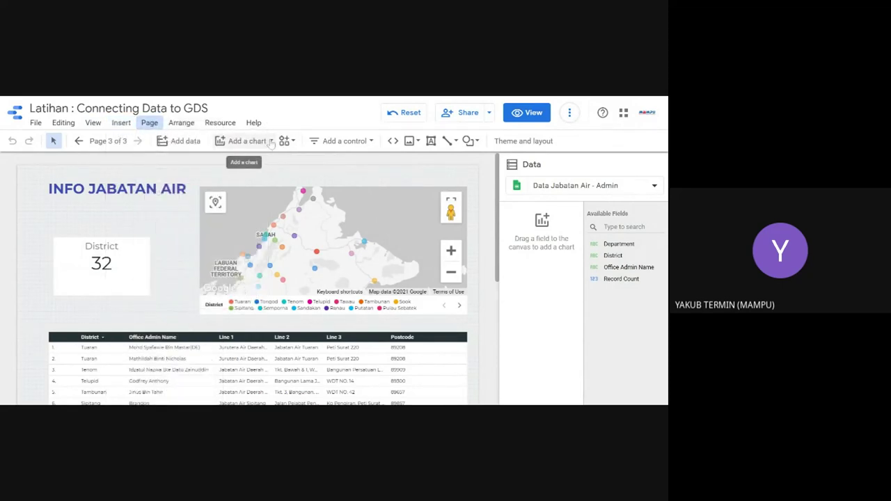
# Step: Glance at the Add a chart list, then put the report into view mode
pyautogui.click(269, 141)
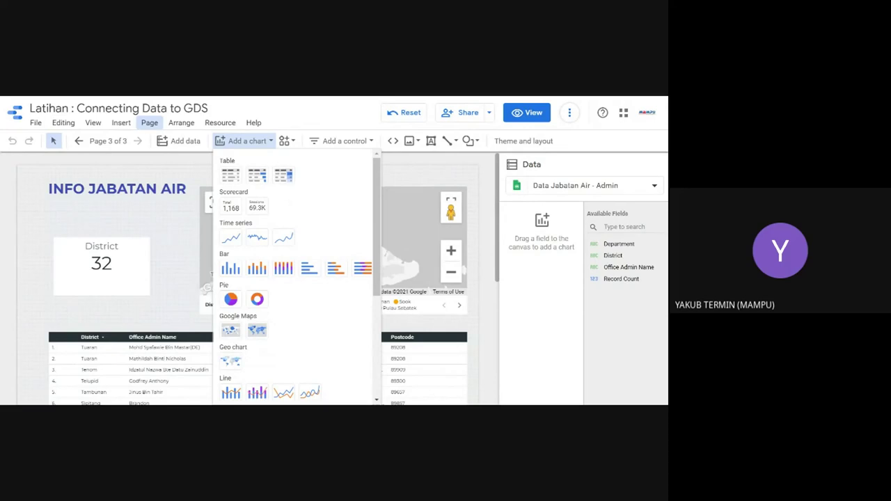
pyautogui.click(292, 118)
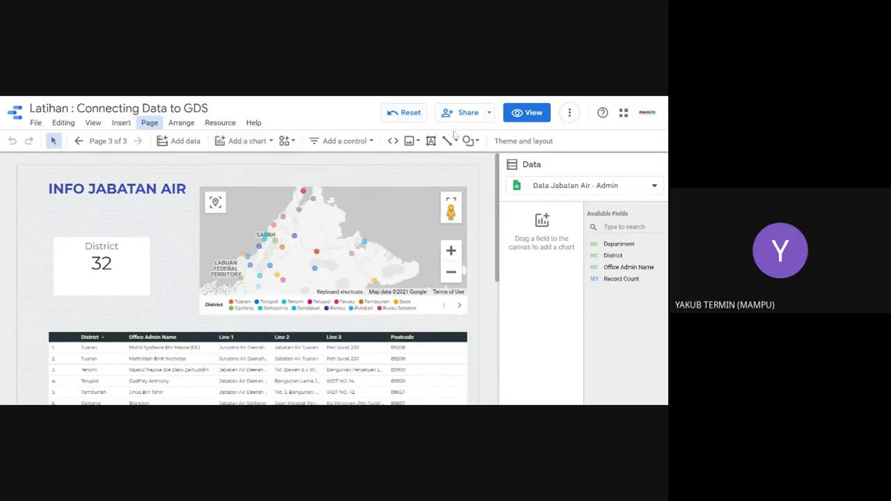
pyautogui.click(528, 114)
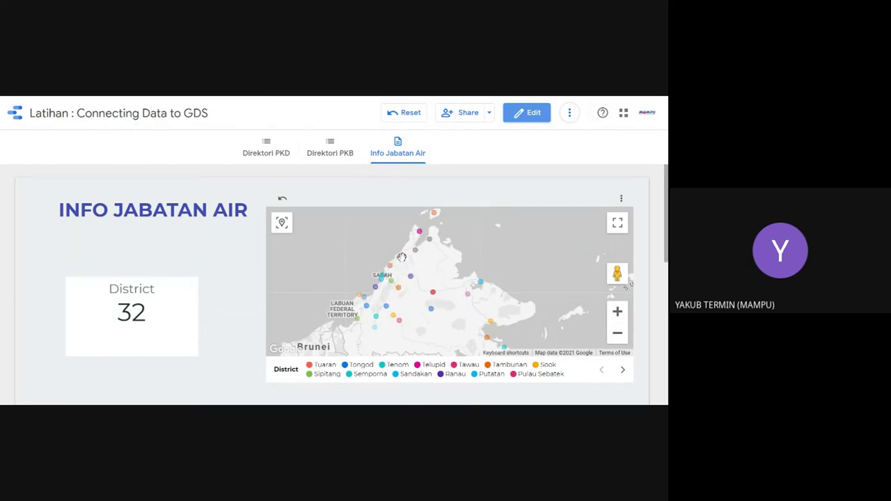
# Step: Read district names on the Info Jabatan Air map points, then reopen the report for editing
pyautogui.moveTo(399, 264)
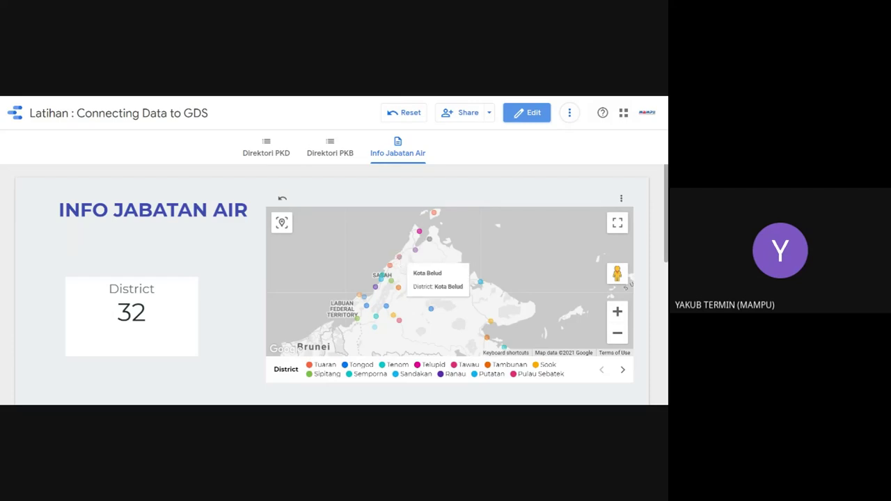
pyautogui.moveTo(392, 283)
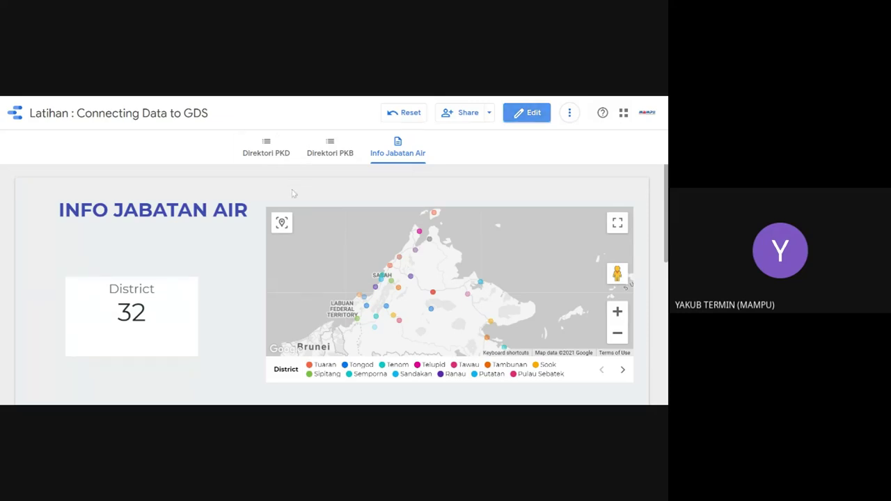
pyautogui.click(527, 114)
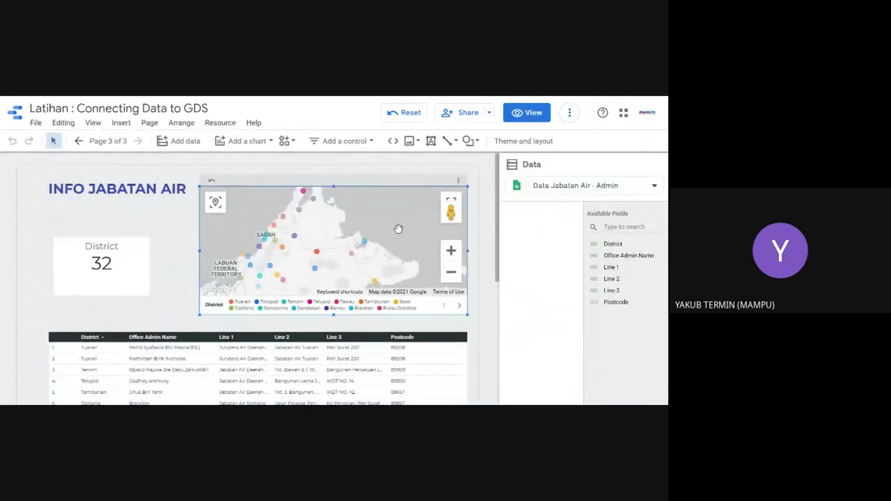
# Step: Make Office Admin Name the tooltip field of the Info Jabatan Air map
pyautogui.click(357, 241)
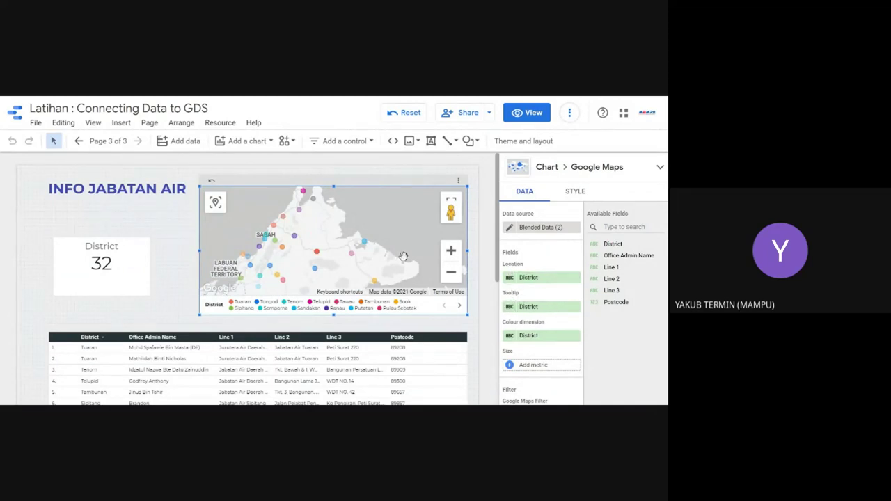
pyautogui.moveTo(314, 206)
pyautogui.moveTo(614, 255); pyautogui.dragTo(543, 307)
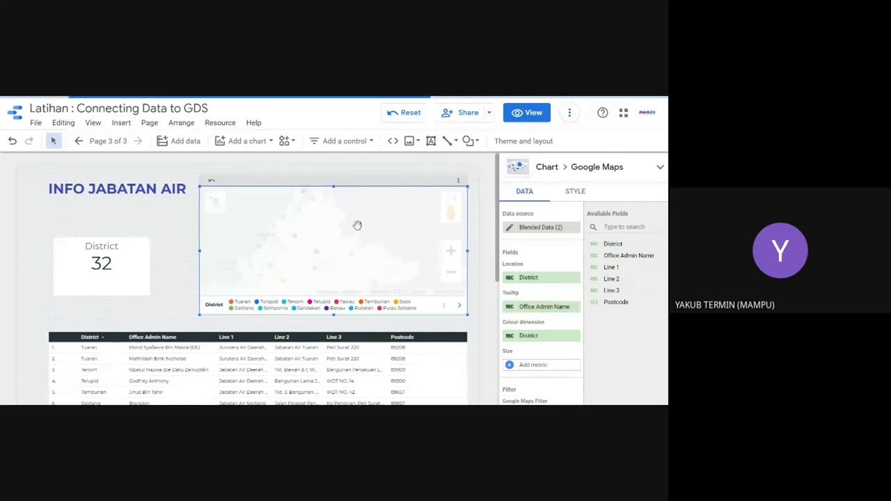
pyautogui.moveTo(311, 201)
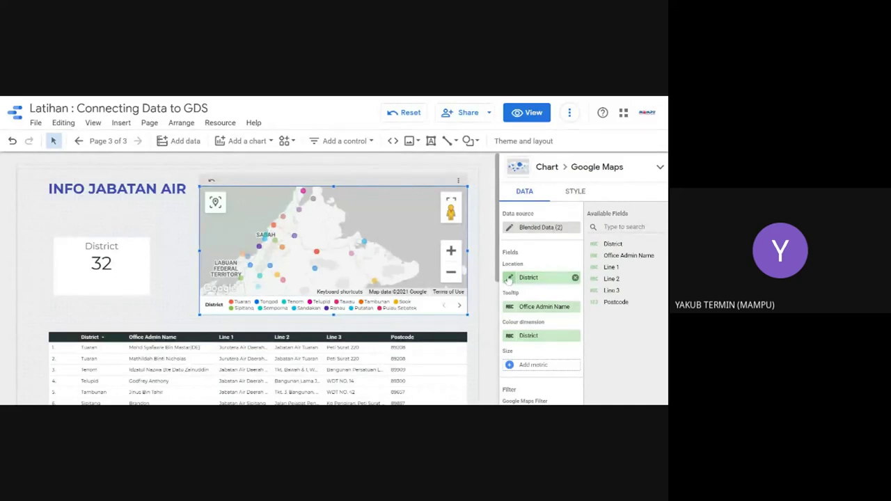
# Step: Set the map's District location field to the Text data type
pyautogui.click(509, 278)
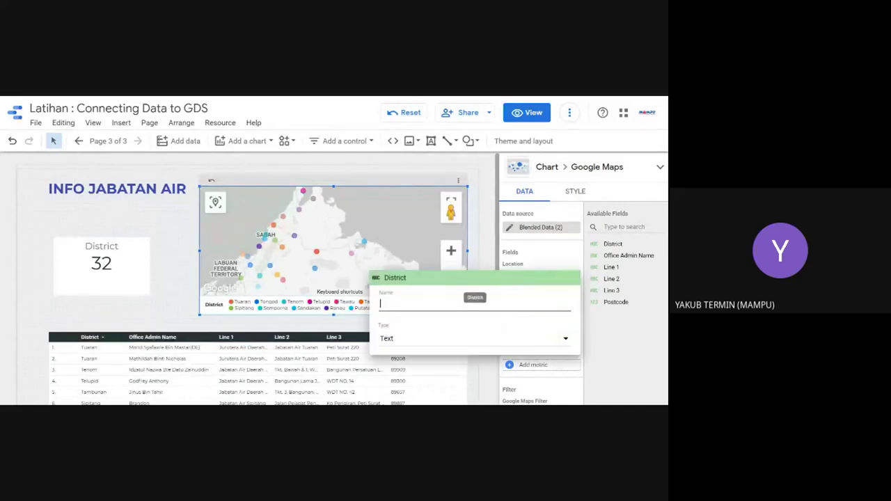
pyautogui.click(442, 345)
pyautogui.moveTo(410, 352)
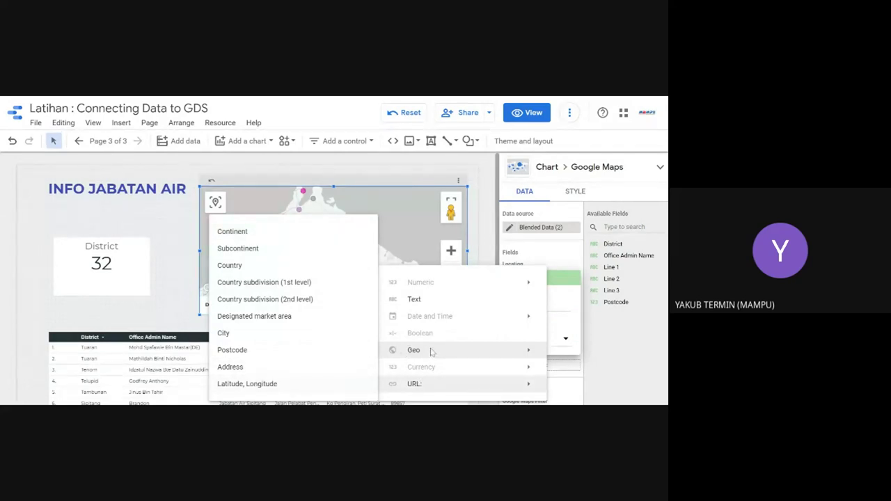
pyautogui.click(426, 302)
pyautogui.click(396, 218)
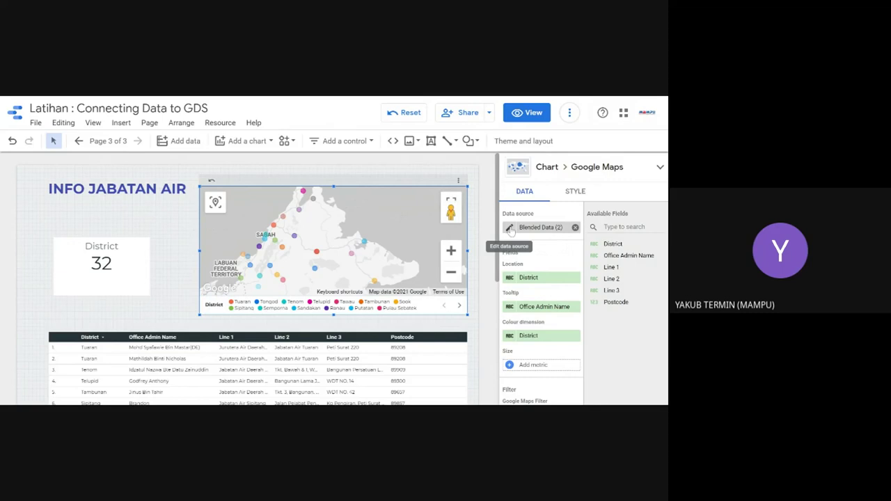
pyautogui.click(509, 230)
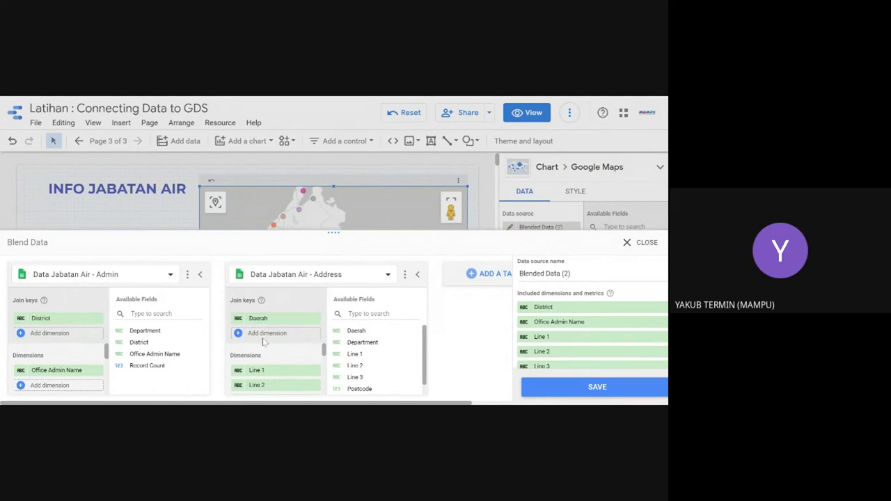
pyautogui.scroll(-2, 265, 341)
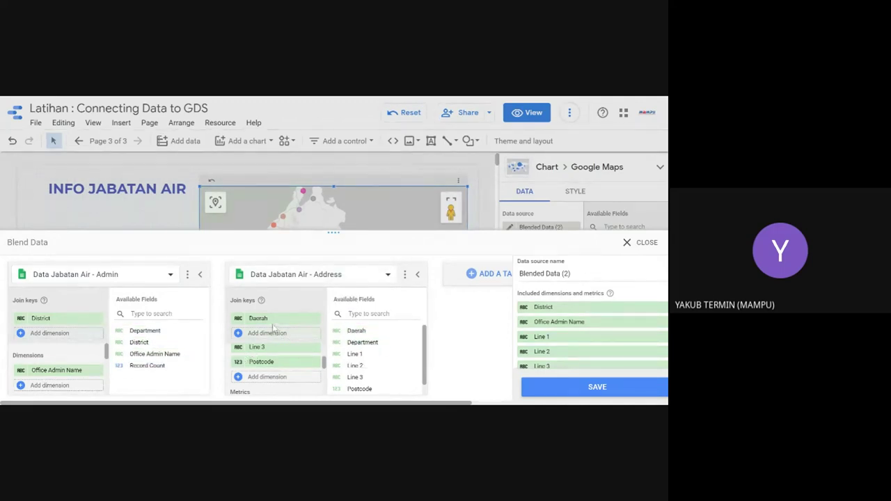
pyautogui.moveTo(336, 356); pyautogui.dragTo(352, 382)
pyautogui.scroll(-1, 355, 386)
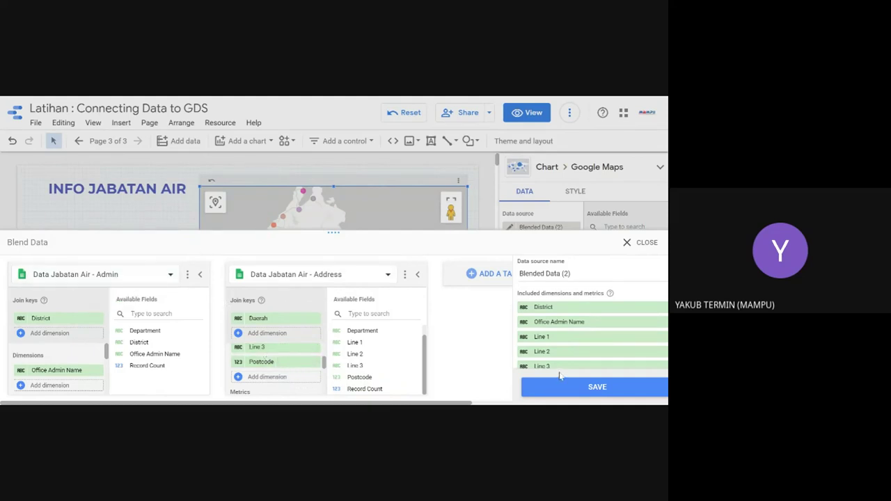
pyautogui.click(643, 242)
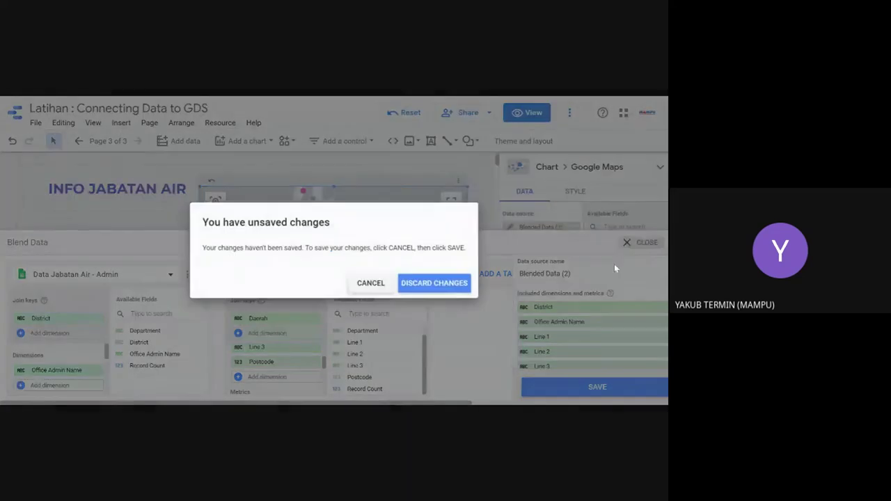
pyautogui.click(437, 284)
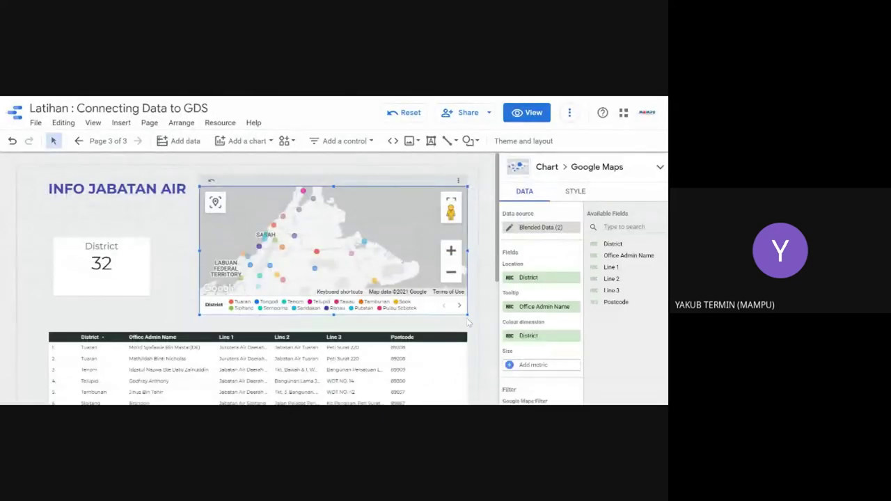
# Step: Try the page 3 office table as doughnut and pie charts, then keep it as a table
pyautogui.scroll(-2, 542, 282)
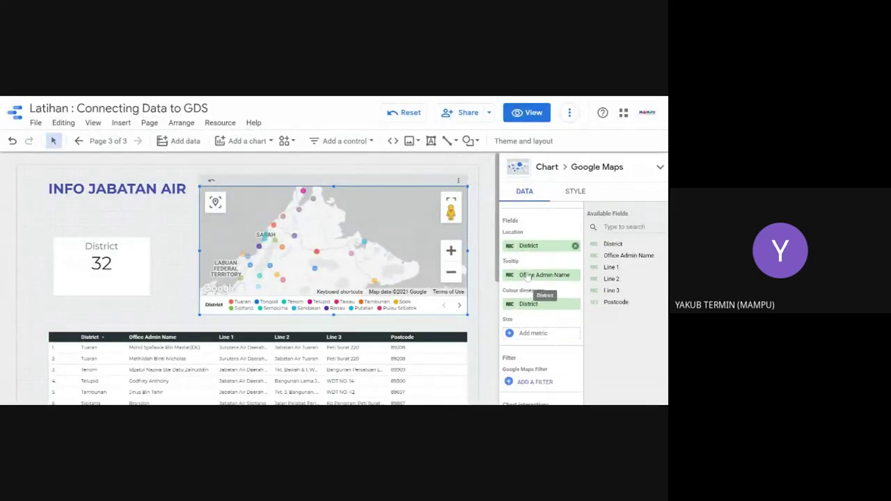
pyautogui.scroll(-2, 306, 341)
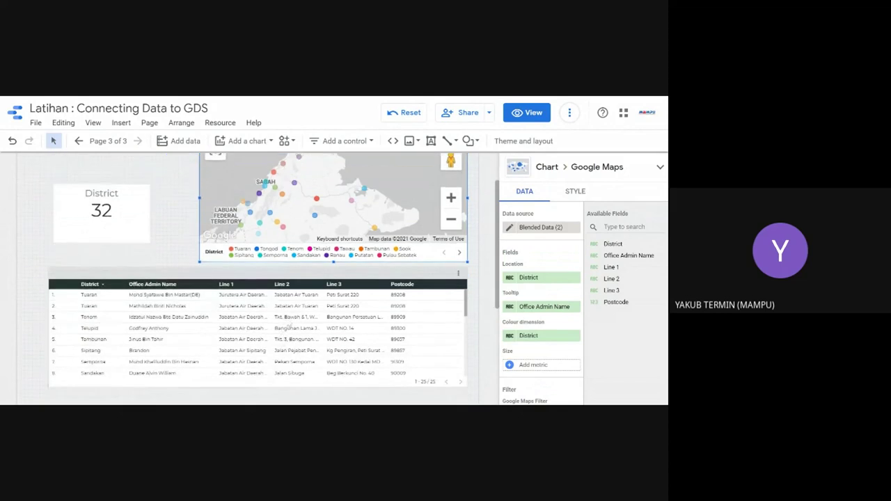
pyautogui.click(316, 320)
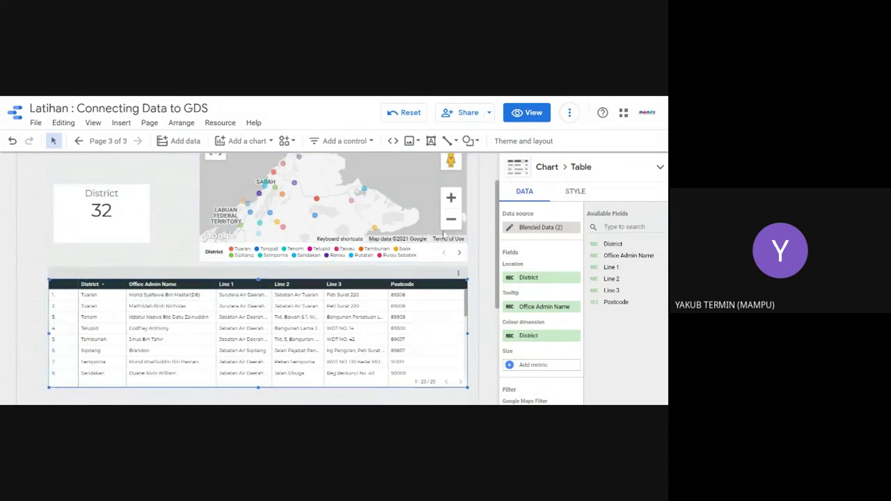
pyautogui.scroll(3, 411, 237)
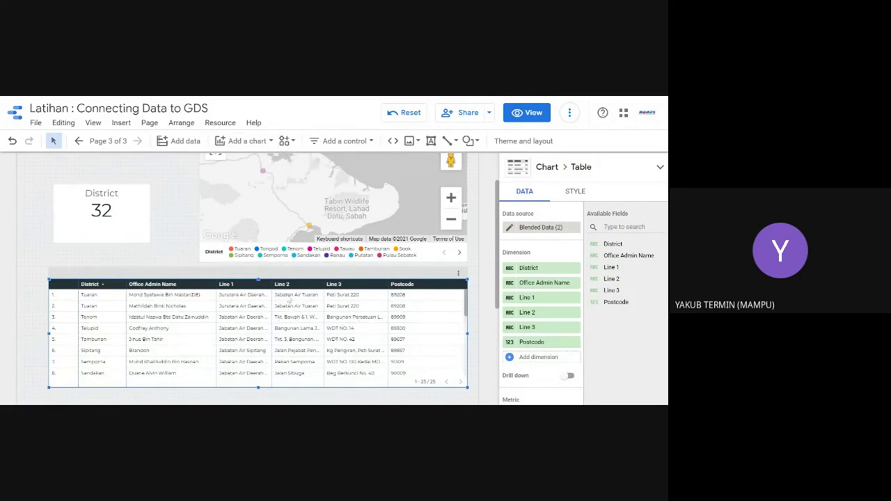
pyautogui.click(577, 192)
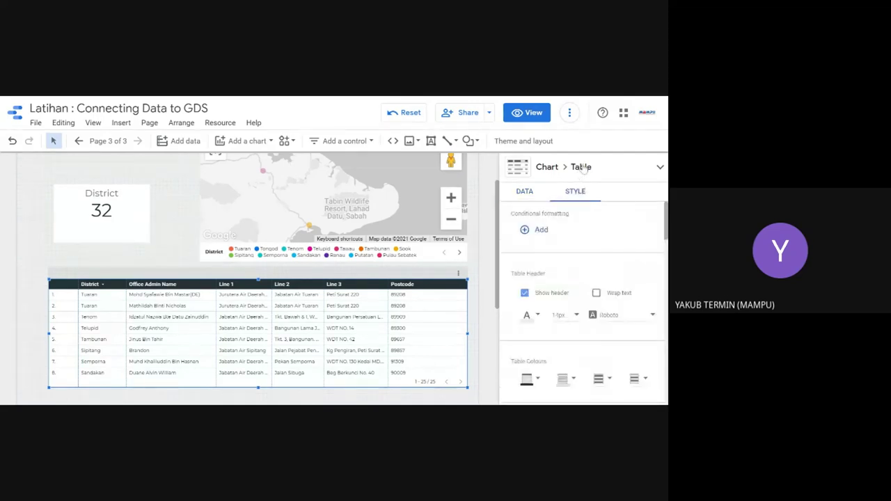
pyautogui.click(583, 171)
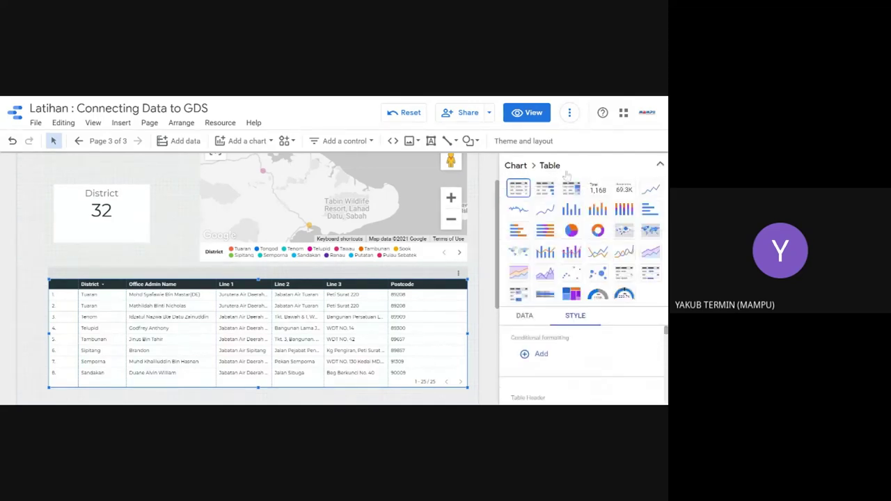
pyautogui.click(598, 230)
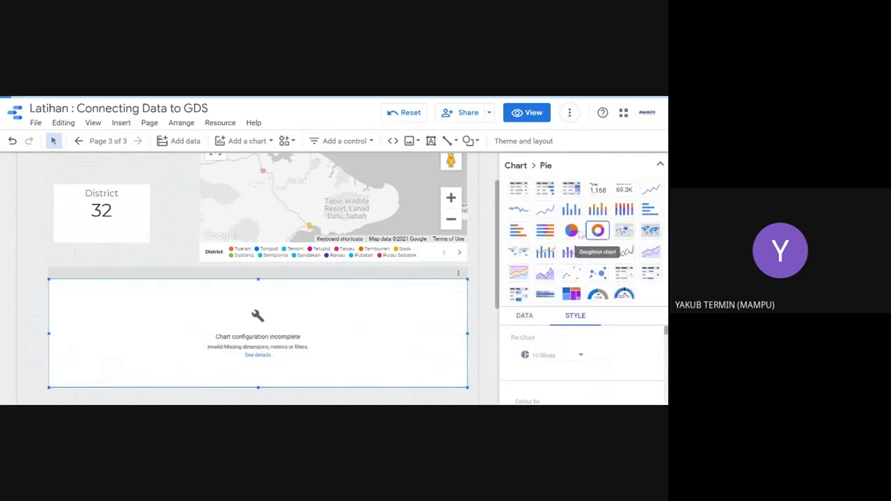
pyautogui.click(571, 230)
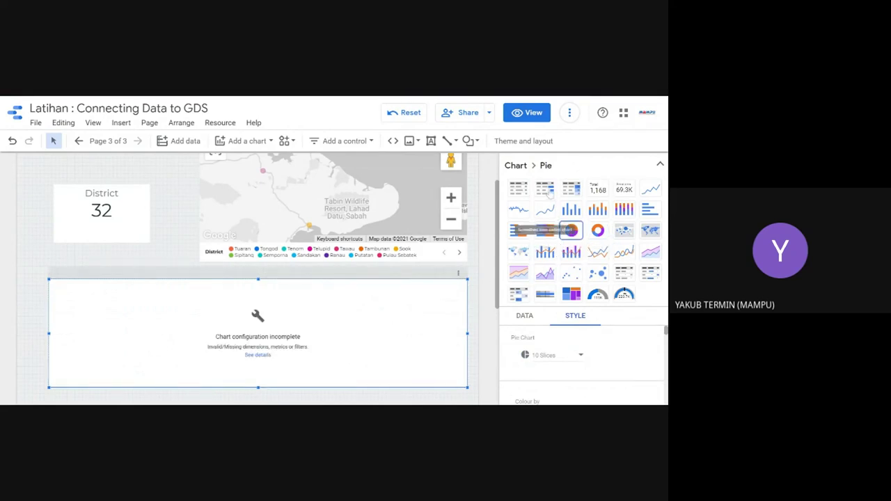
pyautogui.click(518, 188)
pyautogui.hotkey('ctrl', 'z')
pyautogui.hotkey('ctrl', 'y')
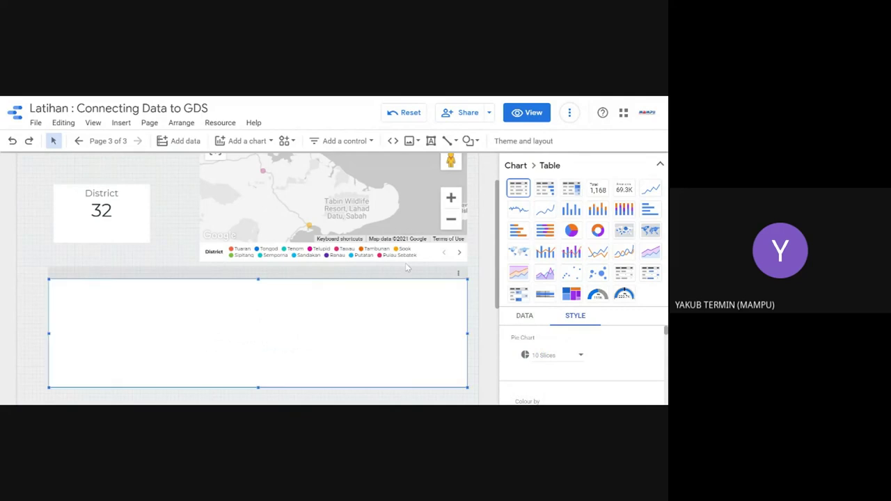
pyautogui.click(462, 291)
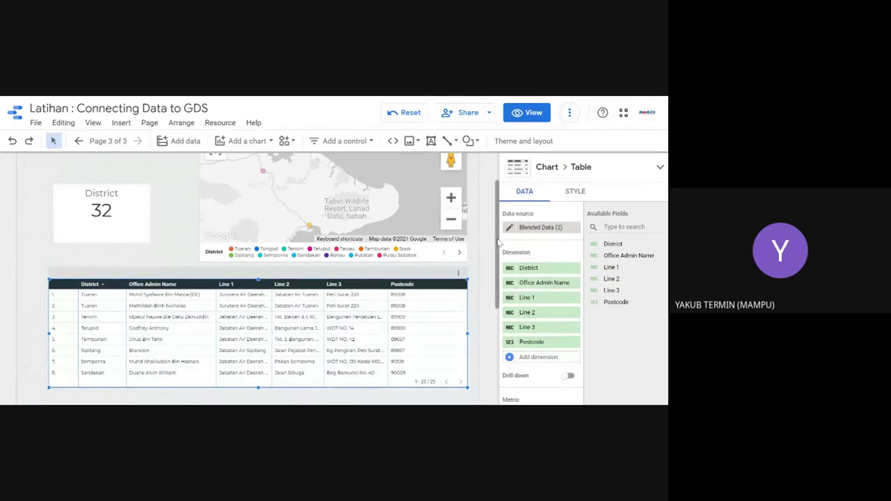
# Step: Pan the map and move to page 2, the Direktori PKB di Sarawak (2018) page
pyautogui.moveTo(315, 160); pyautogui.dragTo(458, 209)
pyautogui.scroll(2, 492, 197)
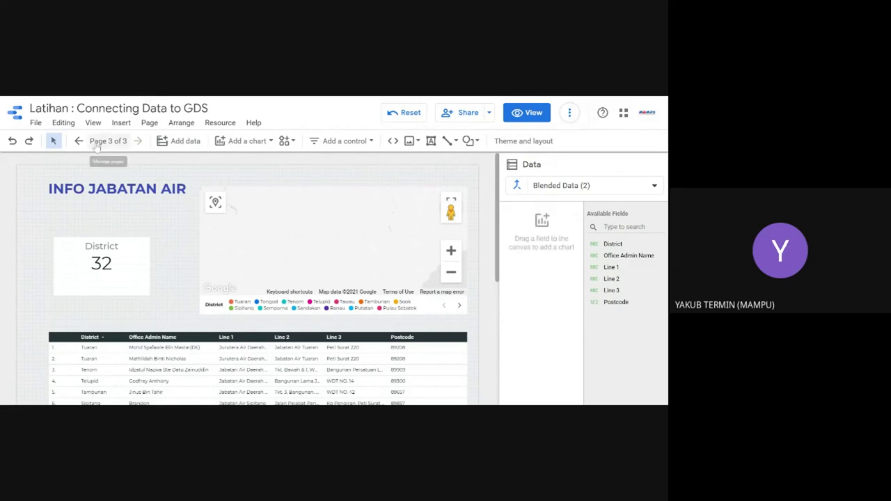
pyautogui.click(78, 141)
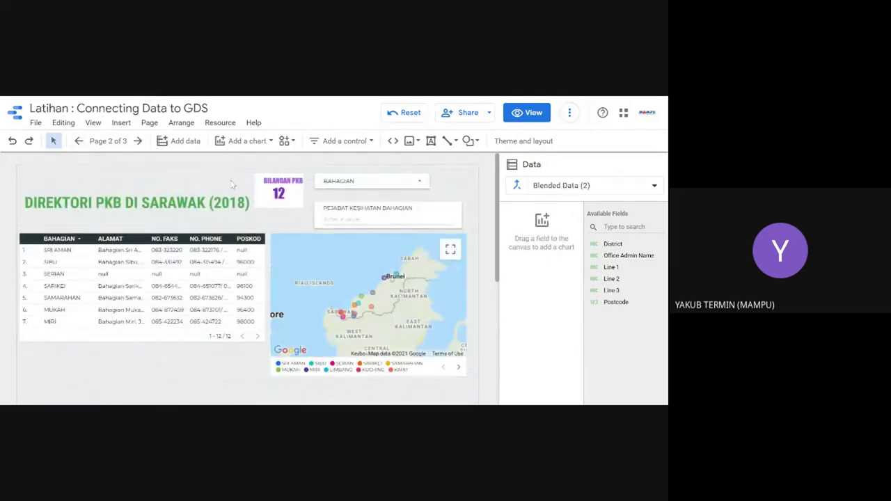
# Step: Try the PKB directory chart as a sparkline, table with bars, heatmap and scorecards
pyautogui.click(186, 277)
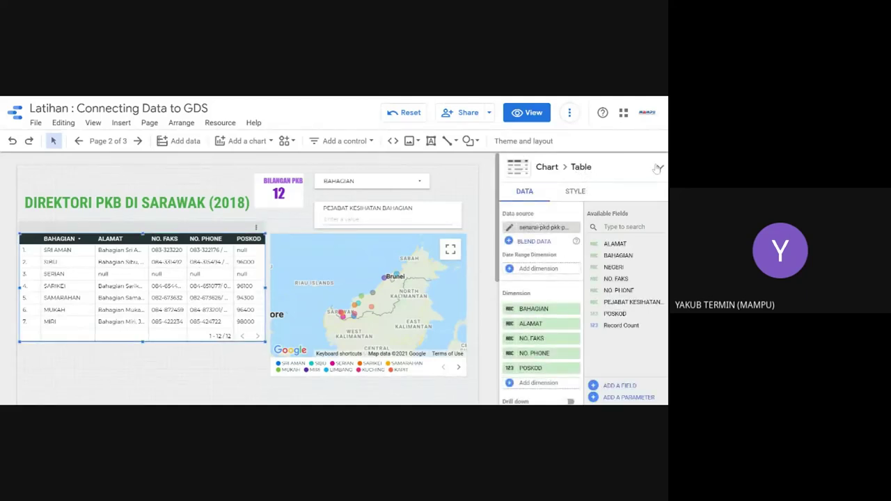
pyautogui.click(658, 167)
pyautogui.click(519, 211)
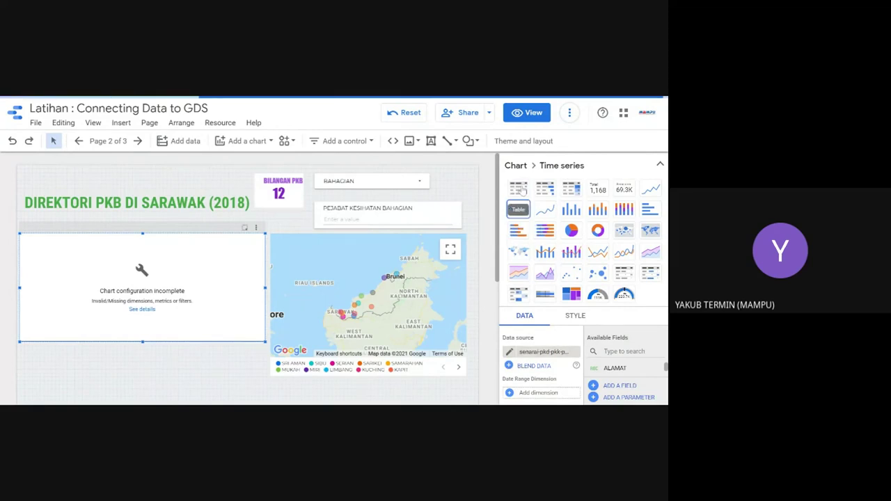
pyautogui.click(519, 189)
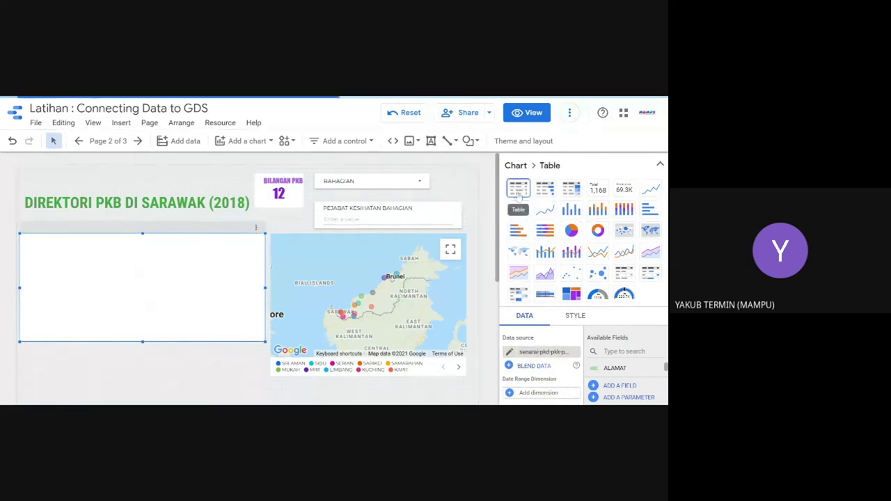
pyautogui.click(545, 189)
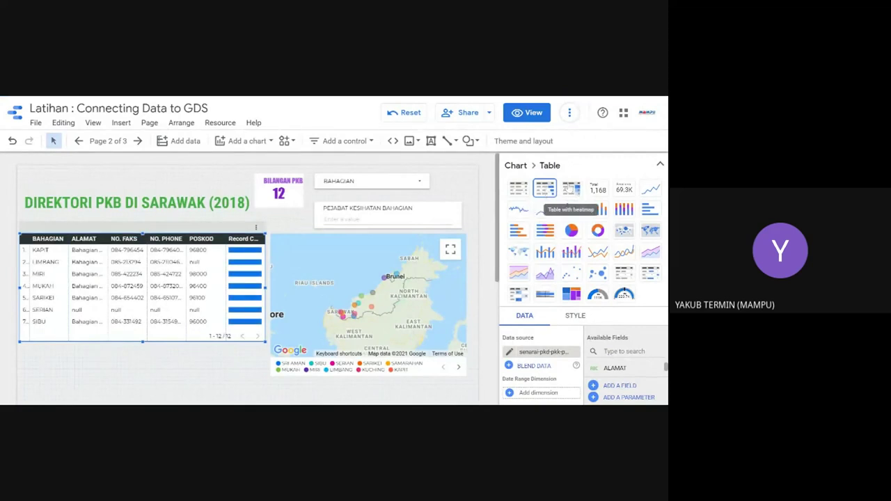
pyautogui.click(570, 188)
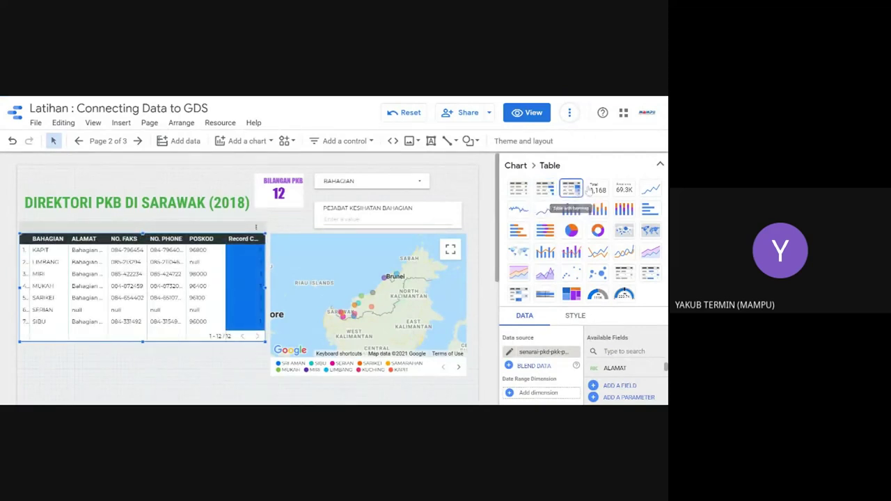
pyautogui.click(595, 188)
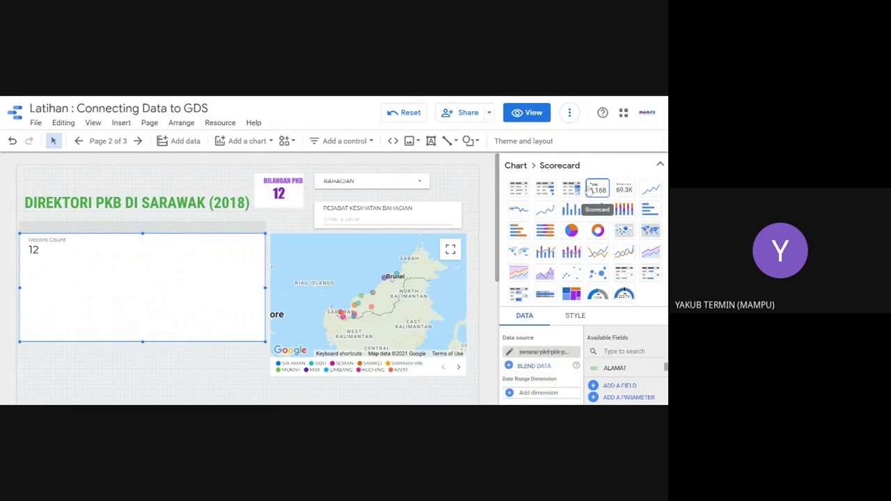
pyautogui.click(623, 189)
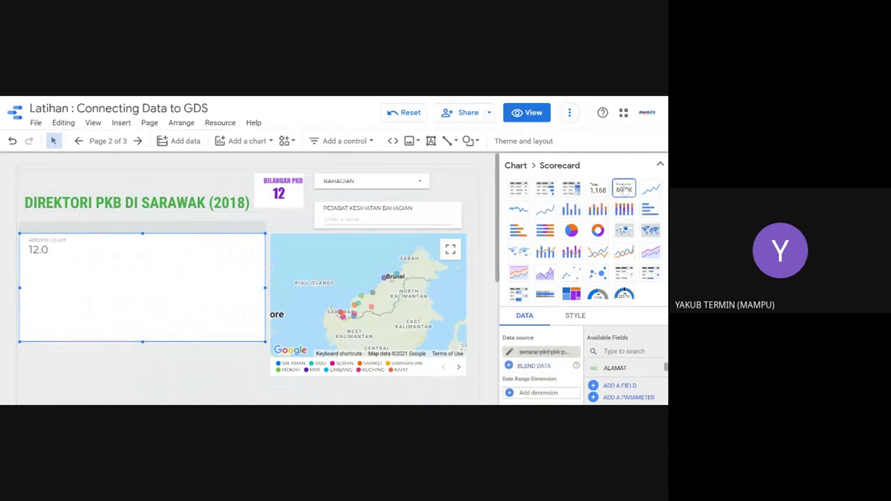
# Step: Try sparkline and column chart styles, then settle on a plain table and deselect it
pyautogui.click(516, 209)
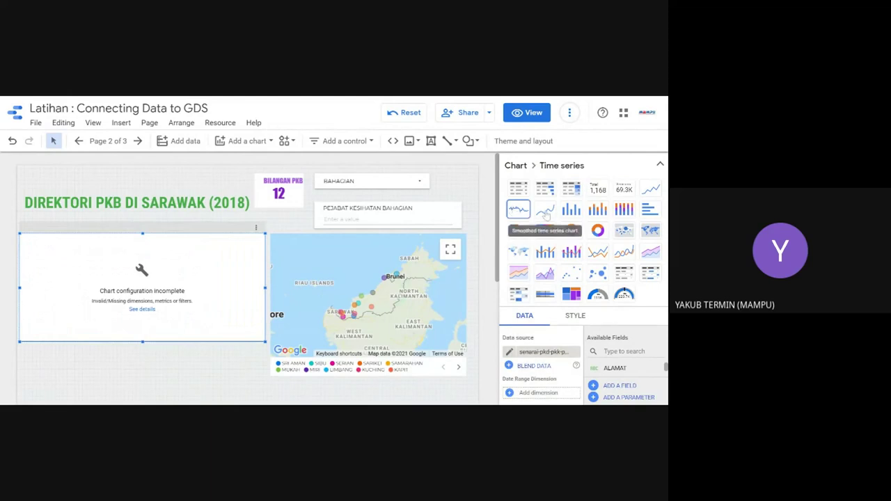
pyautogui.click(570, 210)
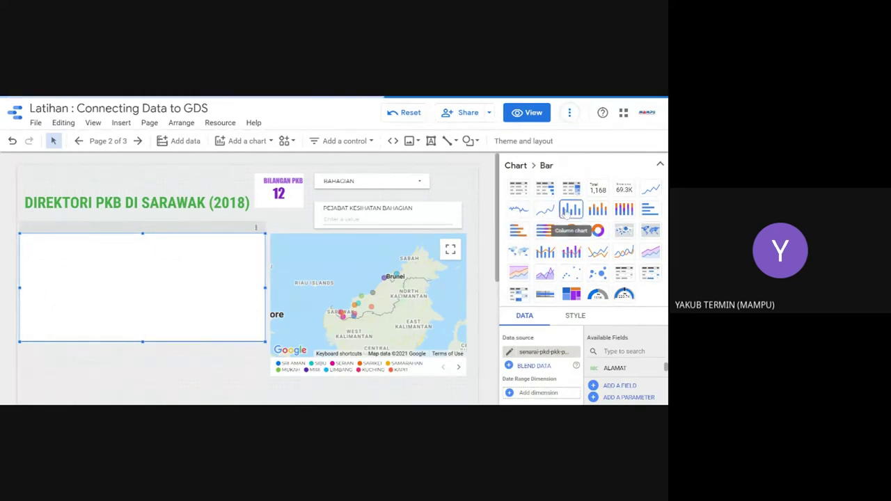
pyautogui.click(597, 209)
pyautogui.click(620, 217)
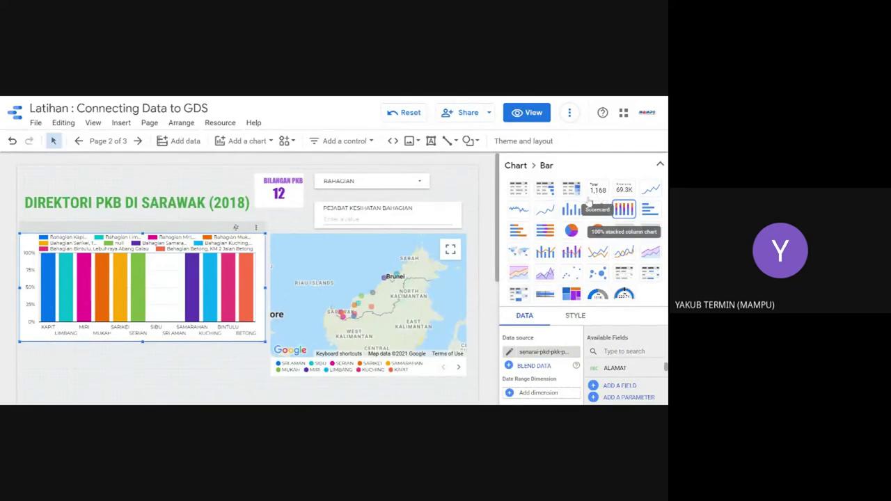
pyautogui.click(519, 189)
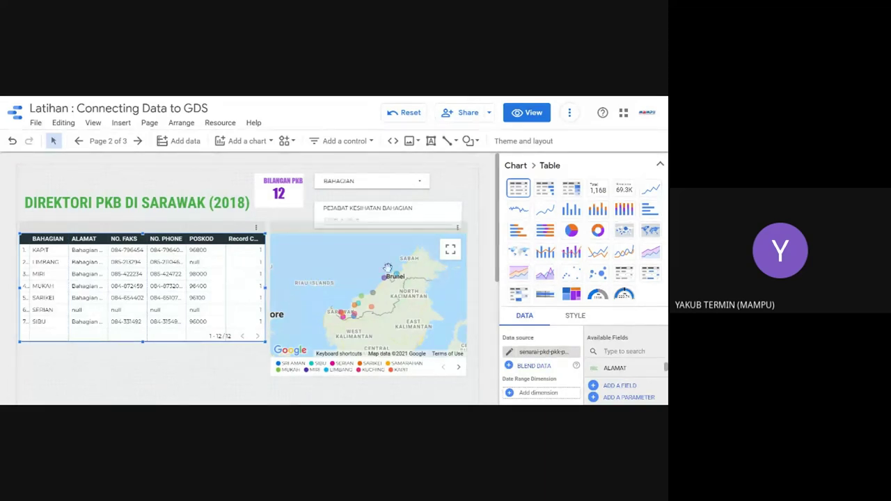
pyautogui.press('Escape')
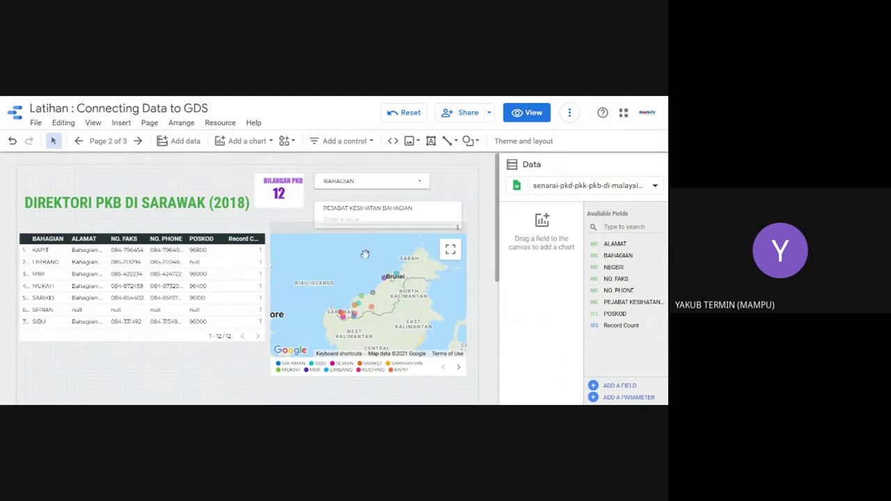
# Step: Dismiss the Add a chart list and select the directory table to show its five dimensions
pyautogui.click(270, 145)
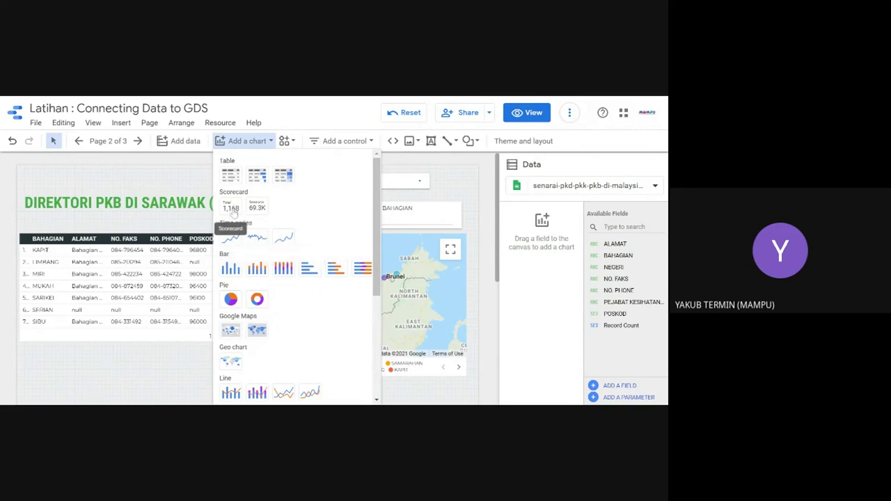
pyautogui.click(231, 209)
pyautogui.click(256, 175)
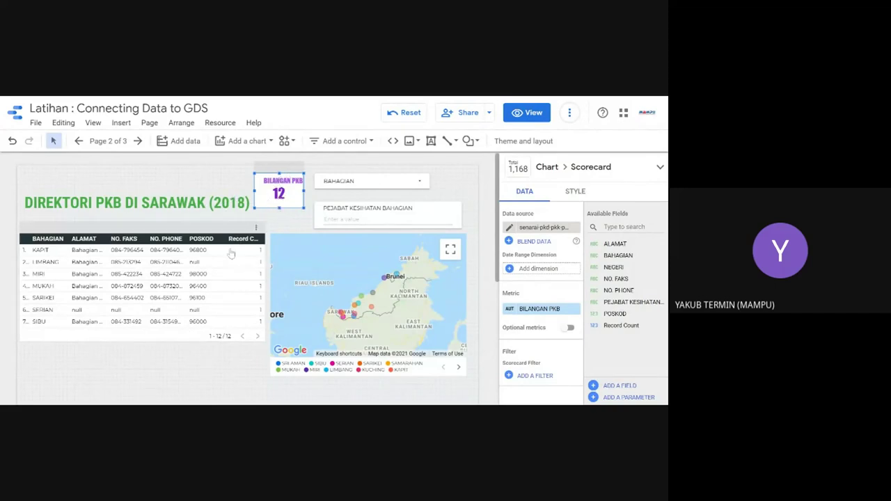
pyautogui.click(147, 262)
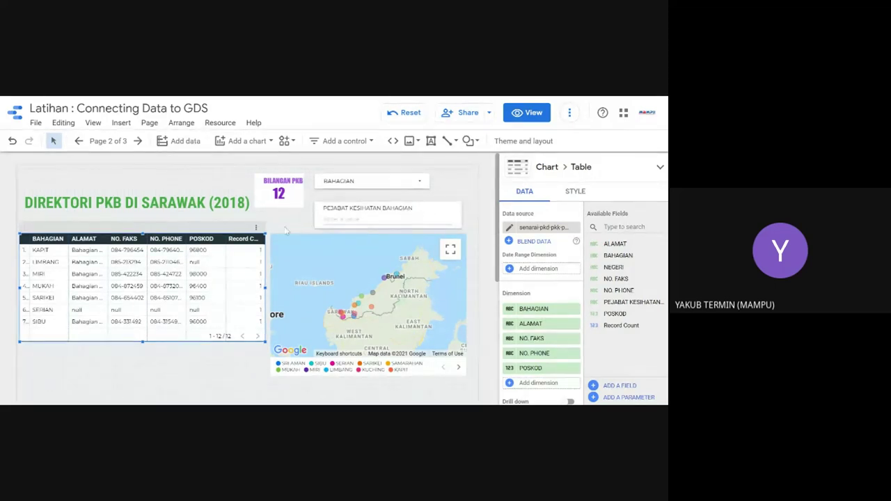
# Step: Add an Exclude filter on POSKOD Is Null to the directory table, leaving 9 offices
pyautogui.scroll(-10, 506, 317)
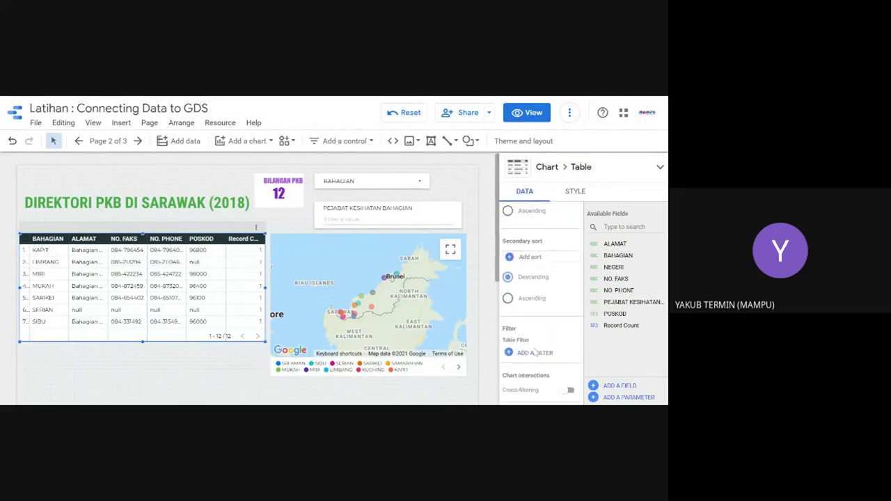
pyautogui.scroll(3, 520, 289)
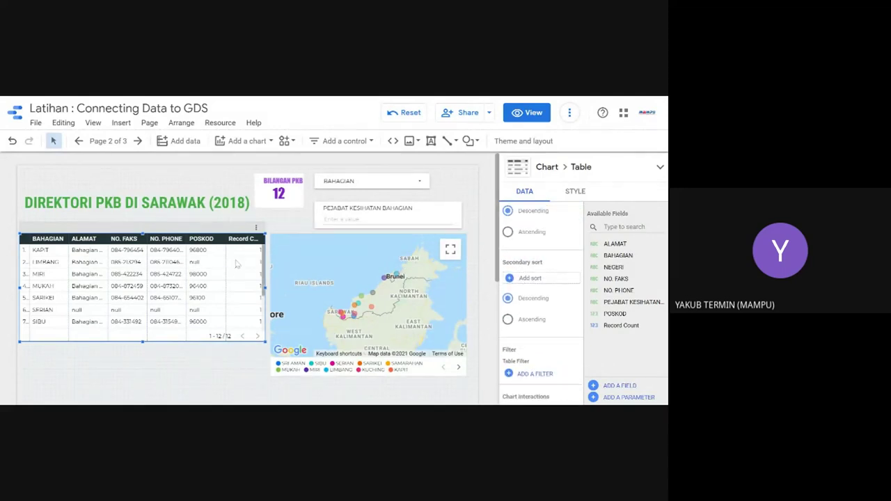
pyautogui.scroll(-1, 240, 270)
pyautogui.scroll(-3, 563, 348)
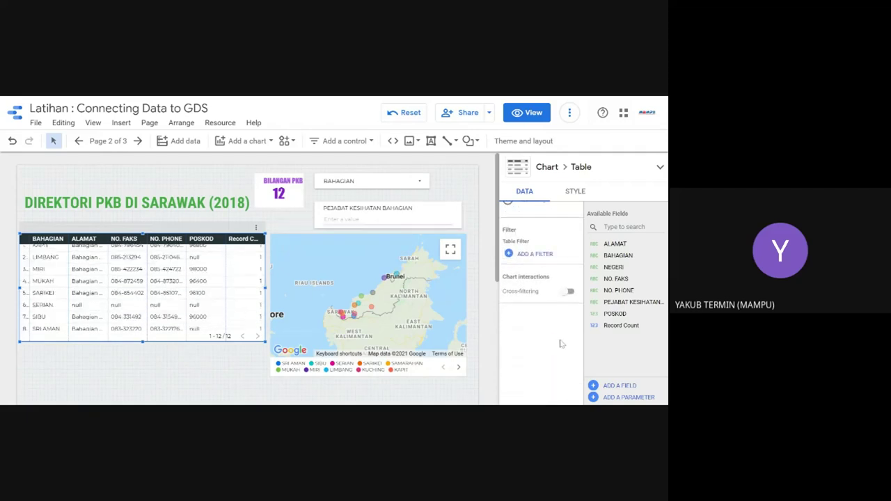
pyautogui.click(531, 255)
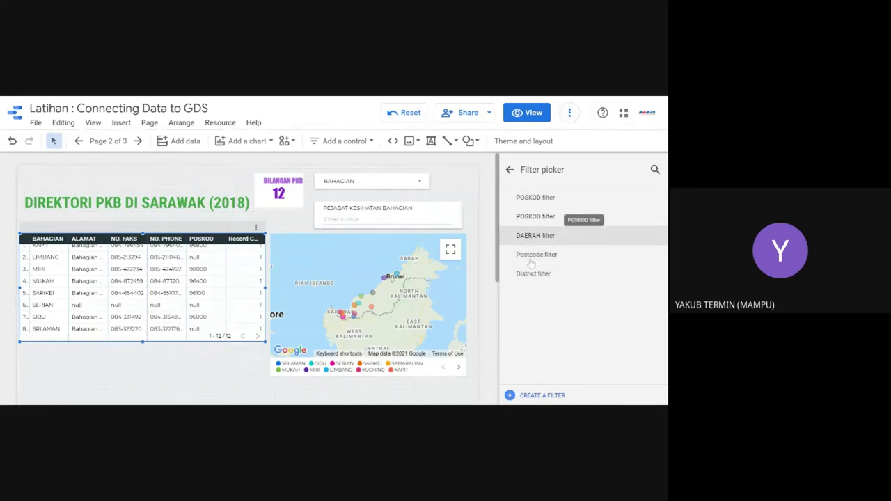
pyautogui.click(541, 396)
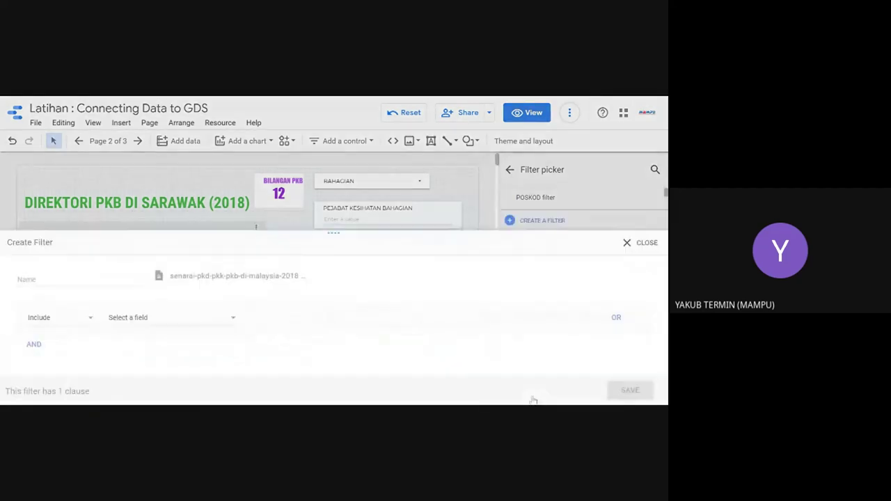
pyautogui.click(42, 342)
pyautogui.click(159, 319)
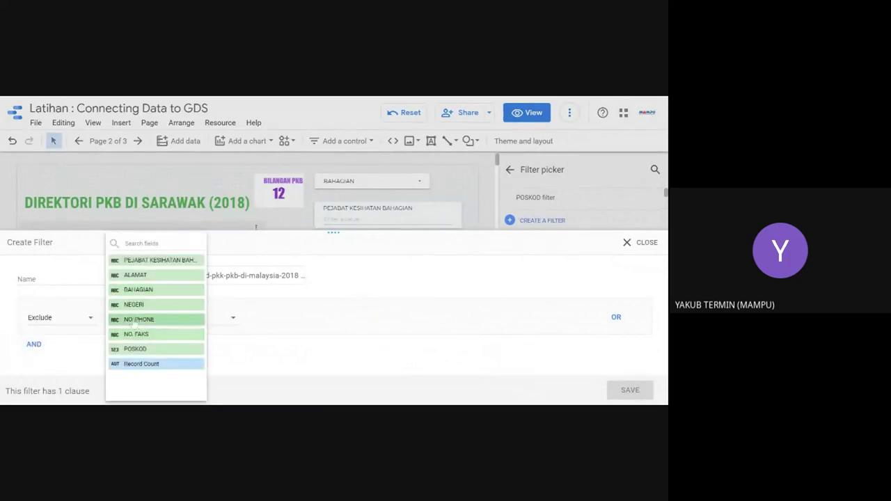
pyautogui.click(136, 351)
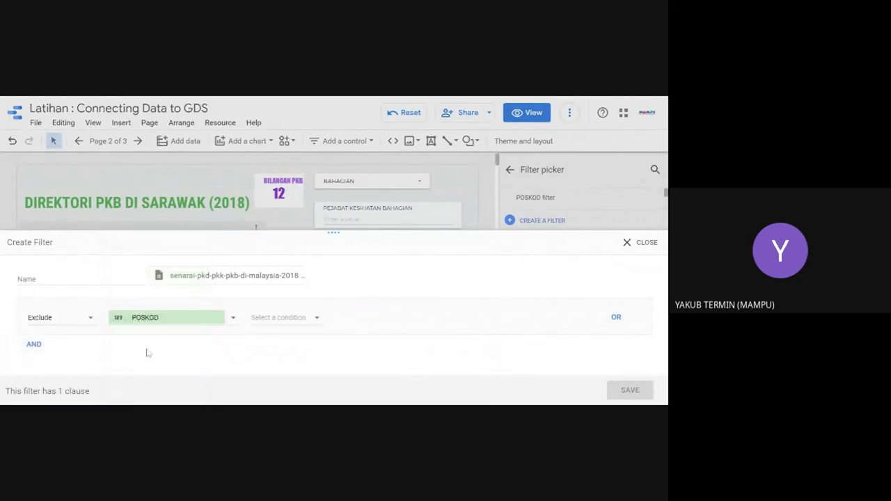
pyautogui.click(266, 323)
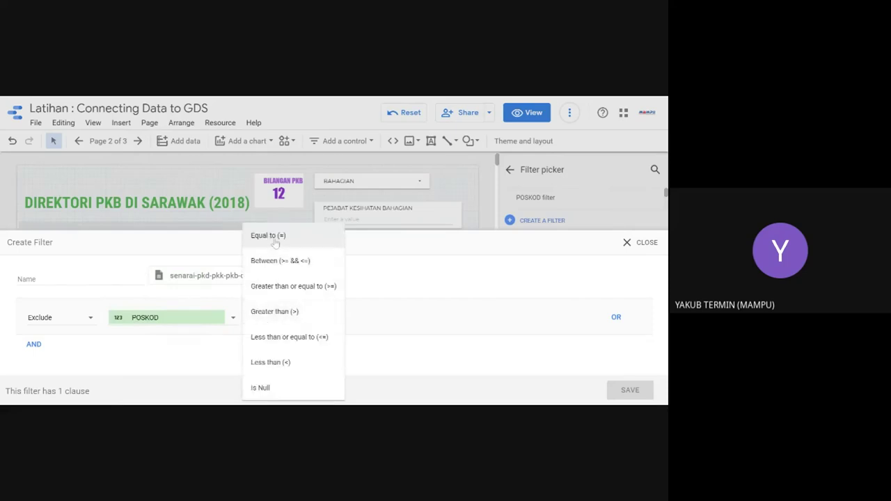
pyautogui.click(259, 388)
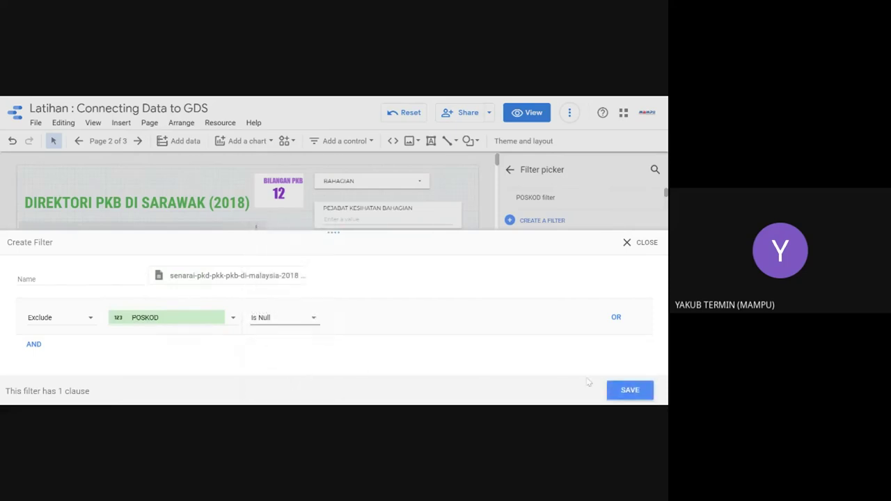
pyautogui.click(630, 390)
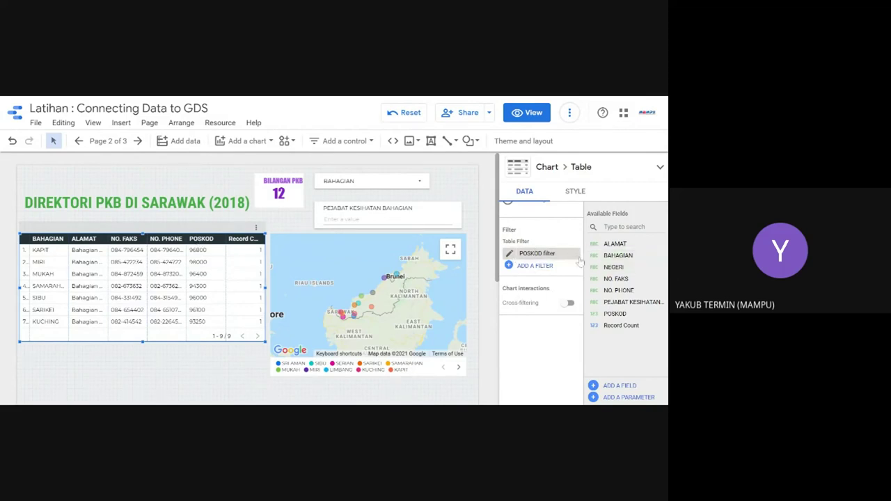
# Step: Remove the POSKOD filter from the directory table so all 12 rows show again
pyautogui.click(575, 254)
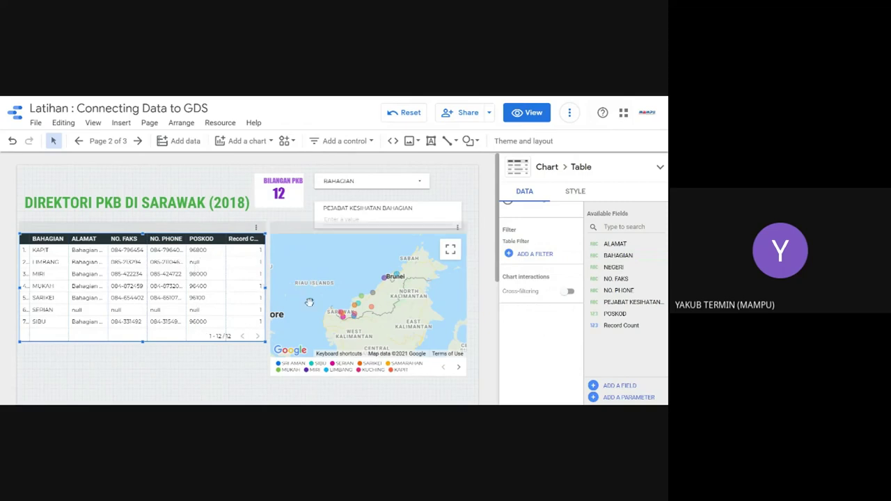
pyautogui.click(313, 270)
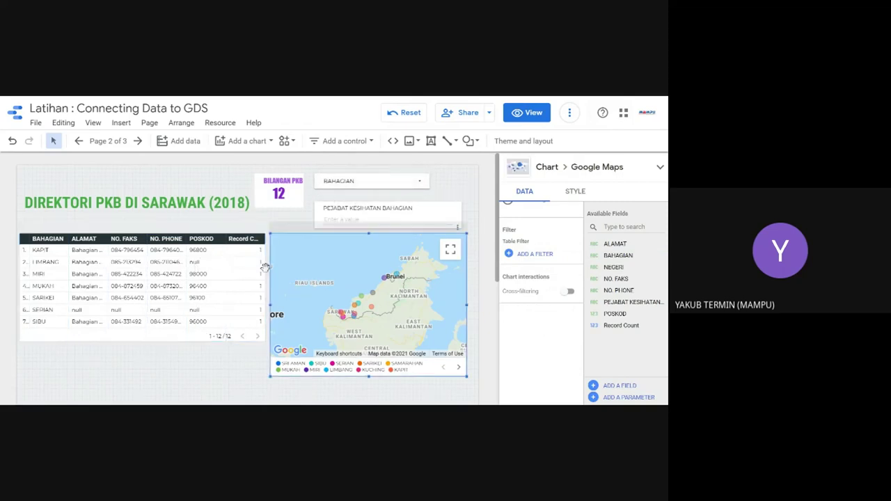
pyautogui.click(238, 271)
# Step: Check the report title, BILANGAN PKB scorecard and BAHAGIAN list, then preview the report in view mode
pyautogui.click(175, 201)
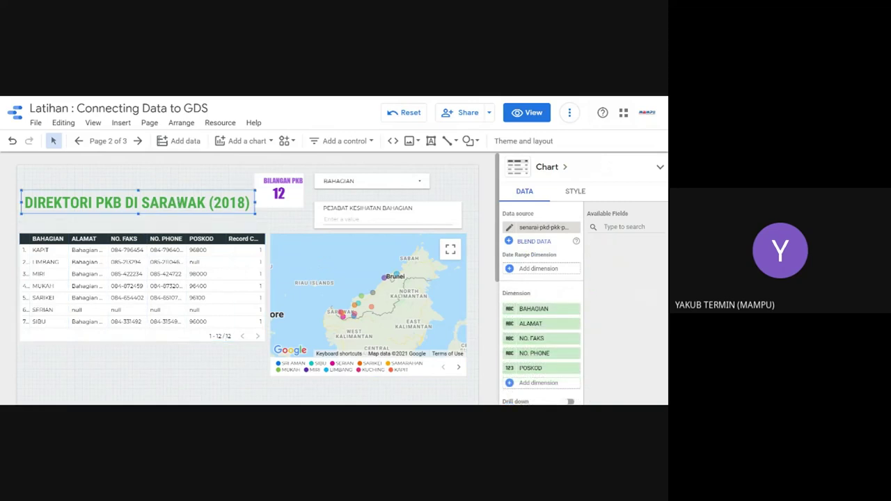
pyautogui.click(278, 191)
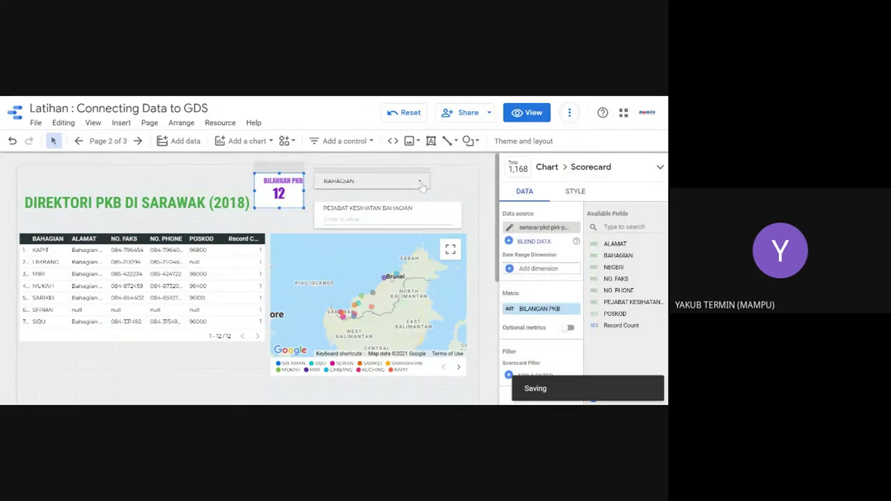
pyautogui.click(420, 182)
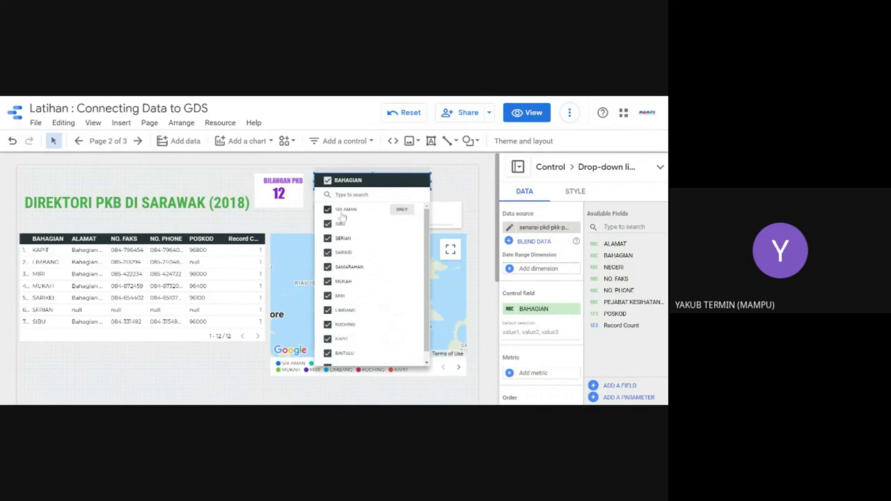
pyautogui.click(527, 112)
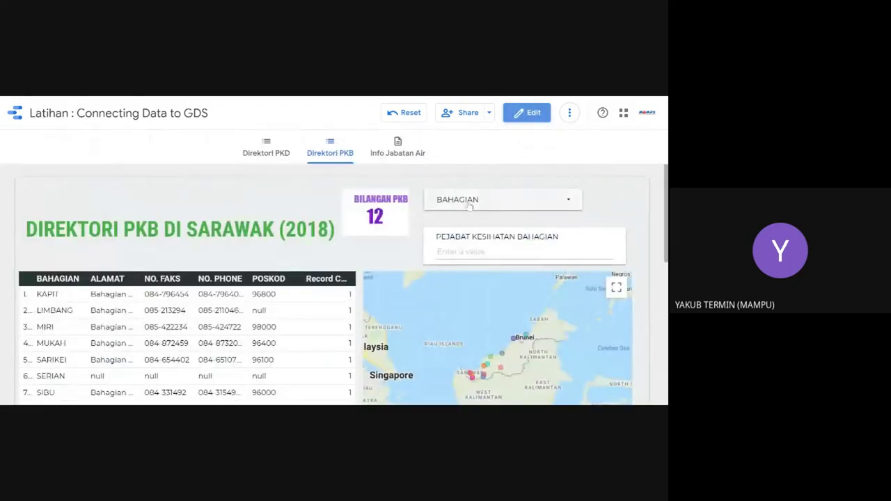
# Step: Look through the BAHAGIAN division list, then go to the Direktori PKD page
pyautogui.click(528, 202)
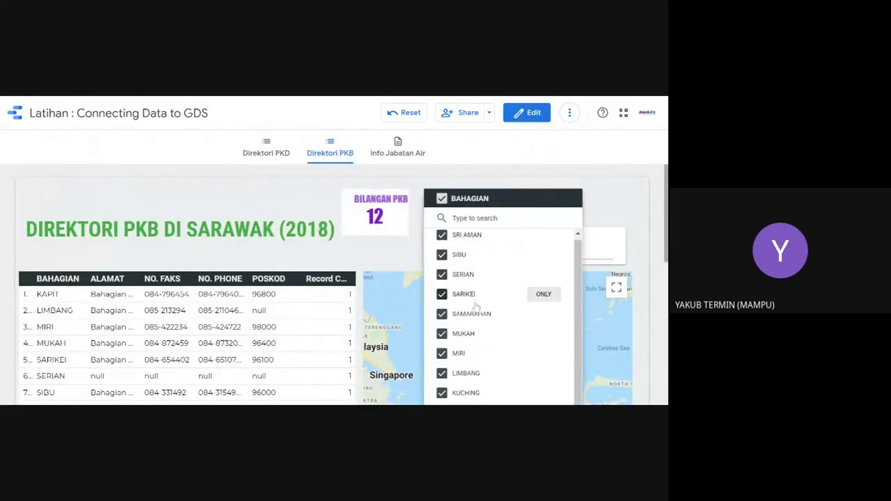
pyautogui.scroll(-1, 476, 307)
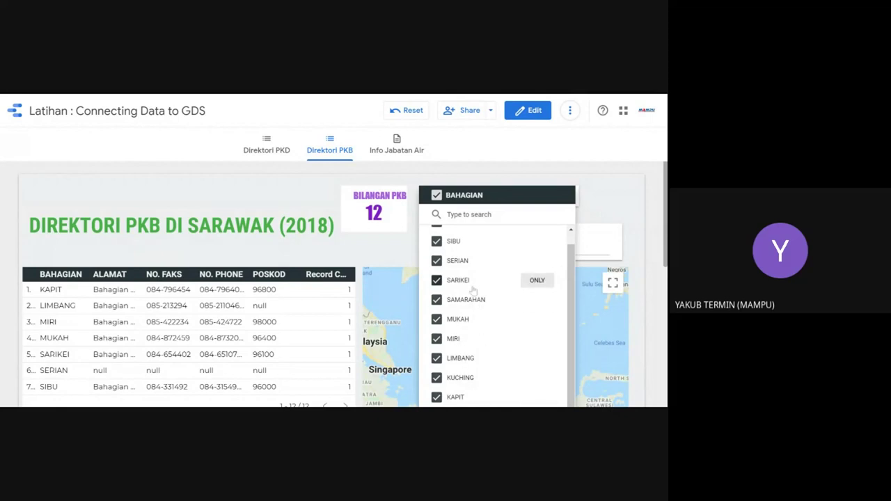
pyautogui.click(284, 158)
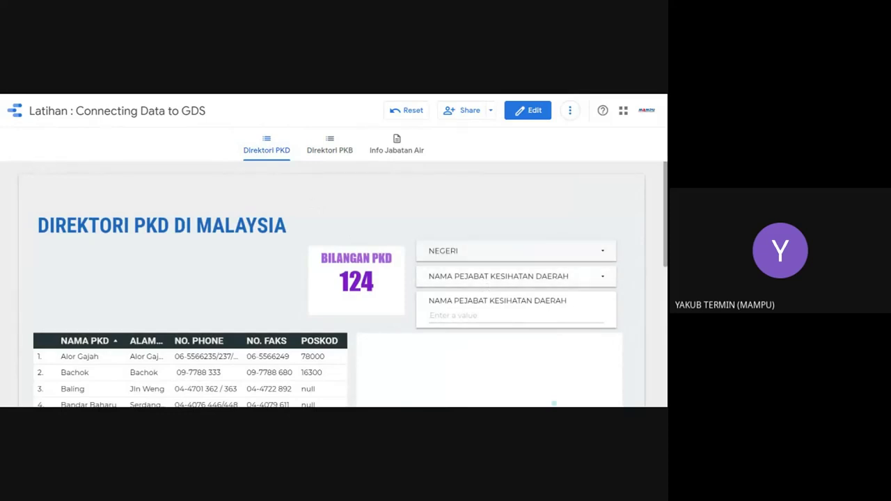
# Step: Filter the PKD report's NEGERI list to SABAH only and pan the map around Sabah
pyautogui.click(452, 253)
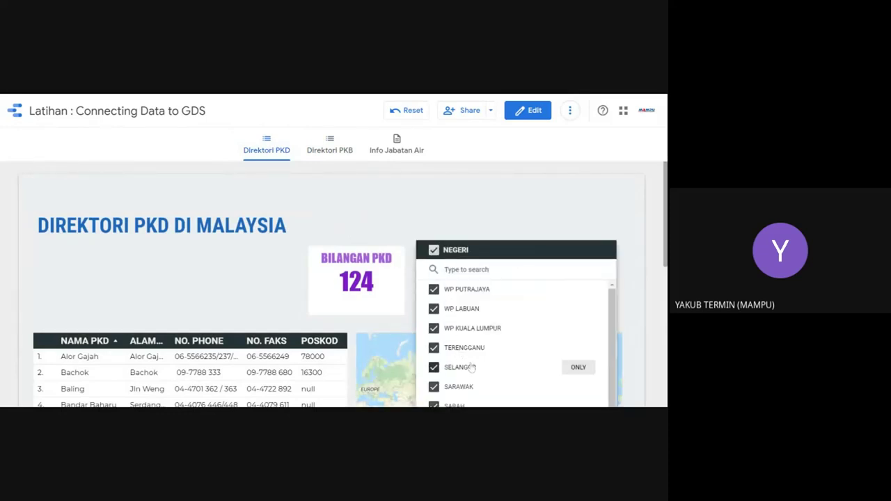
pyautogui.scroll(-3, 487, 383)
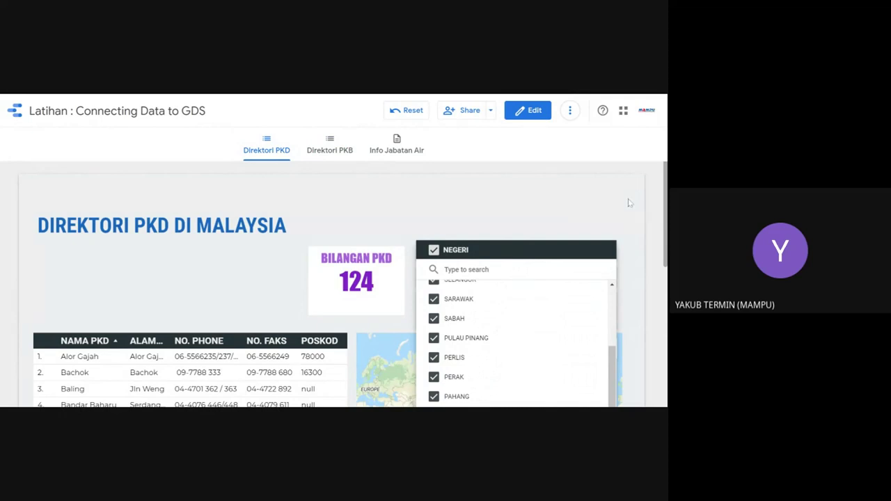
pyautogui.hotkey('ctrl', '-')
pyautogui.hotkey('ctrl', '-')
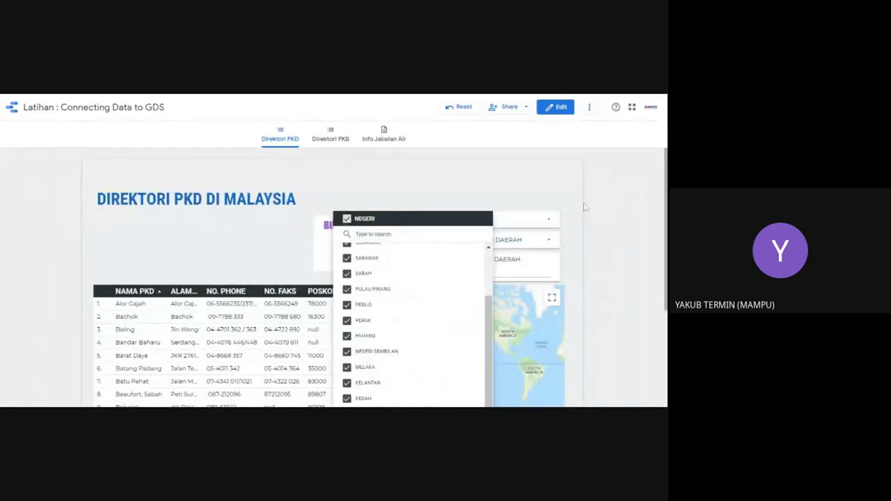
pyautogui.click(460, 274)
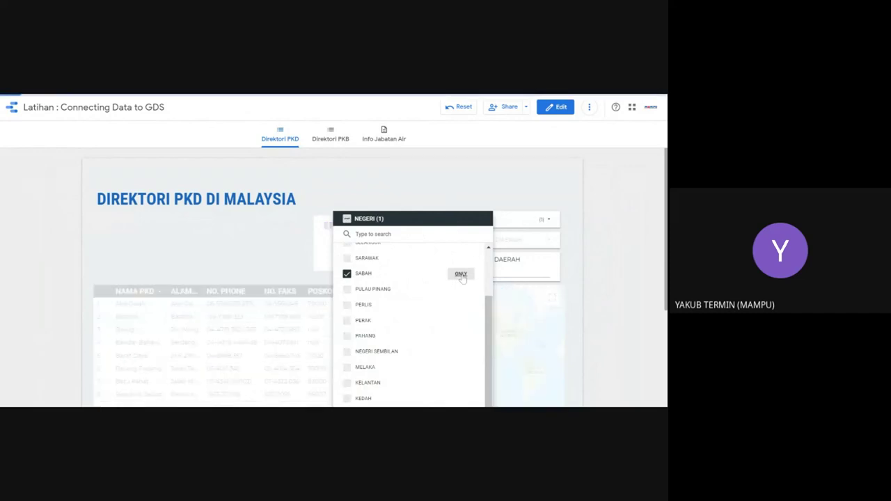
pyautogui.click(409, 190)
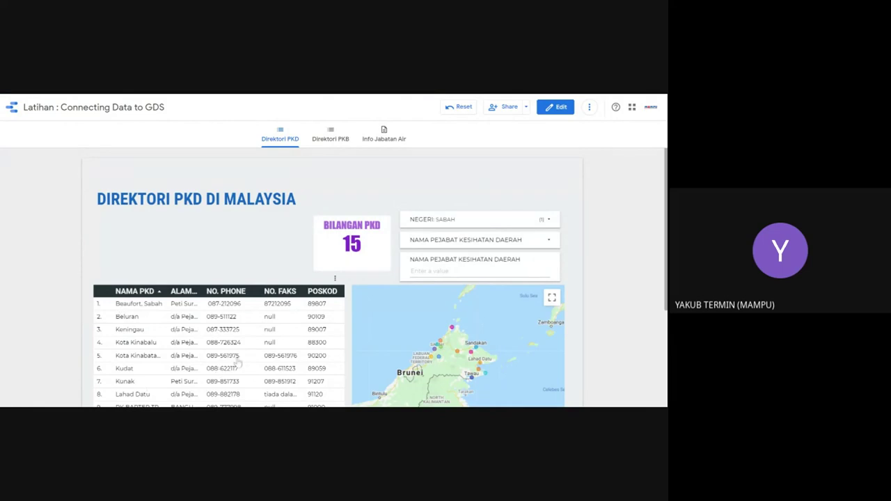
pyautogui.scroll(-3, 239, 362)
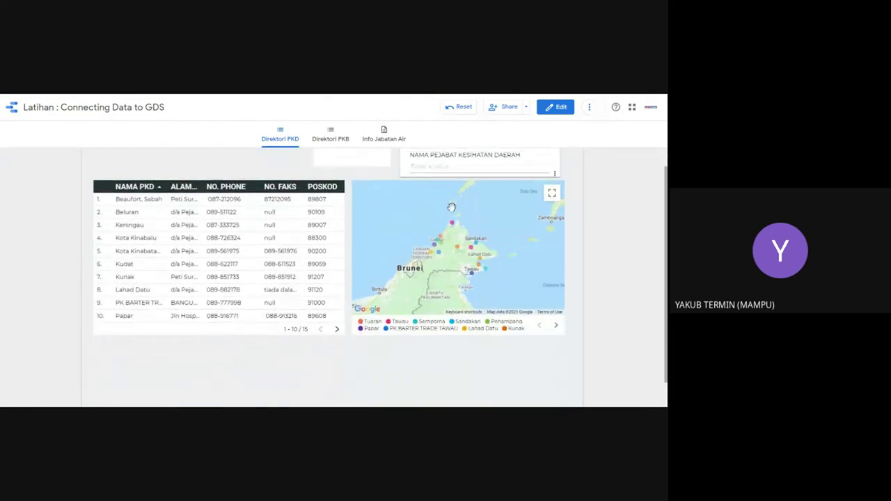
pyautogui.scroll(1, 408, 199)
pyautogui.moveTo(407, 198); pyautogui.dragTo(485, 234)
pyautogui.scroll(-3, 515, 211)
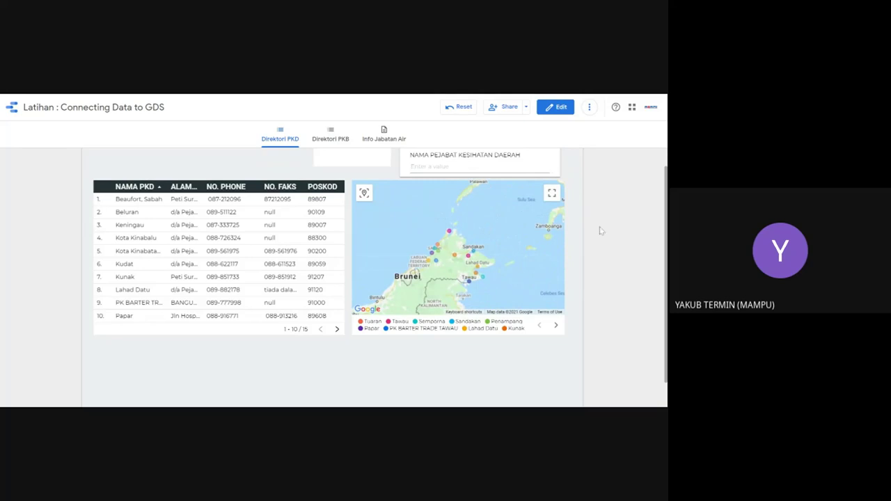
pyautogui.scroll(2, 624, 230)
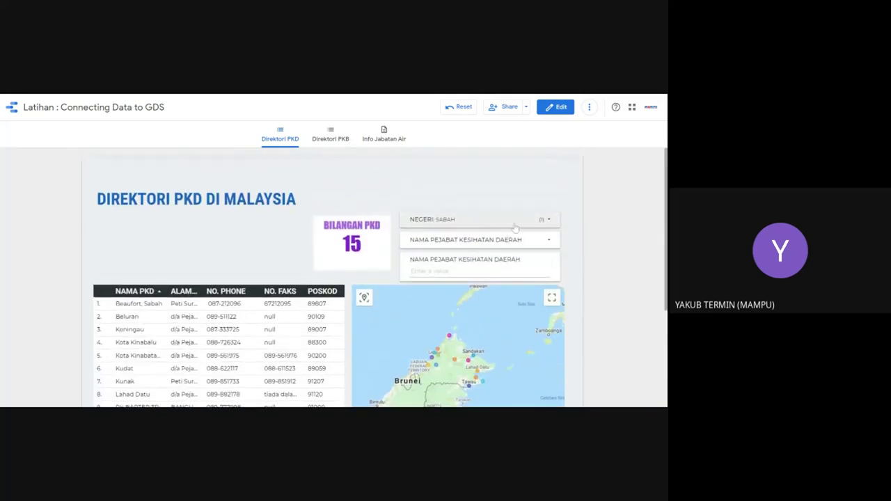
# Step: Filter NEGERI to WP PUTRAJAYA only so the count shows 1 PKD
pyautogui.click(540, 221)
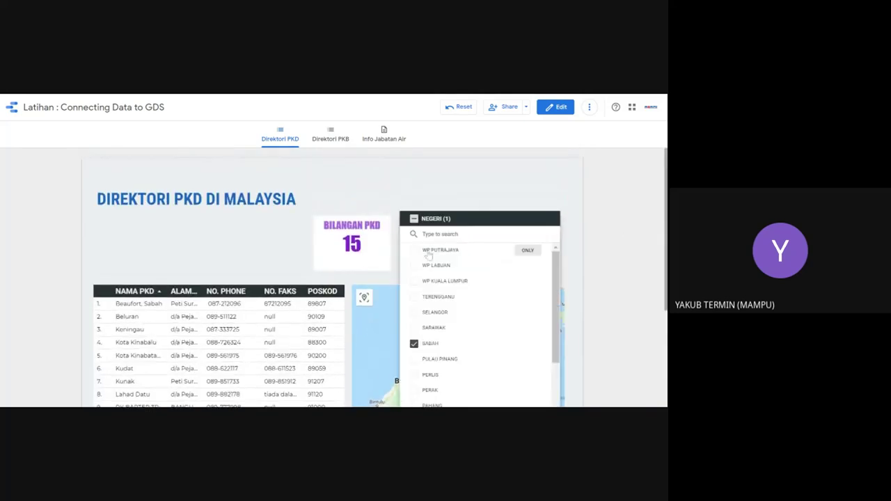
pyautogui.click(527, 249)
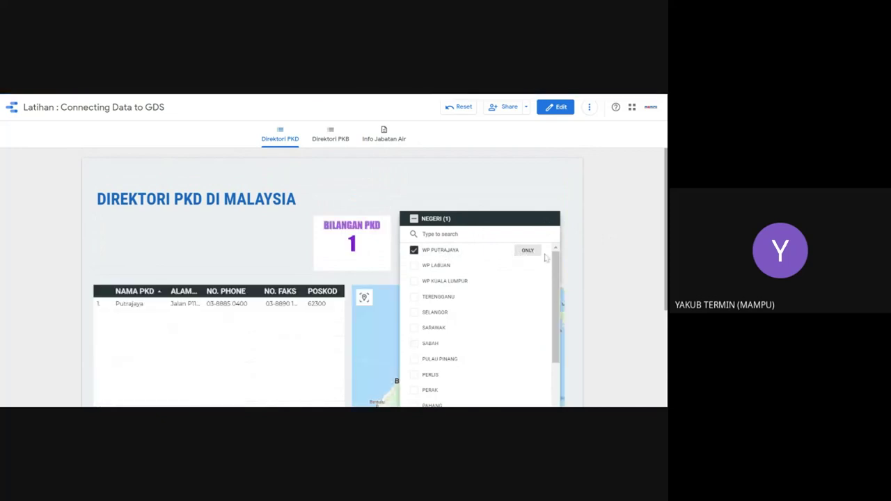
pyautogui.click(272, 255)
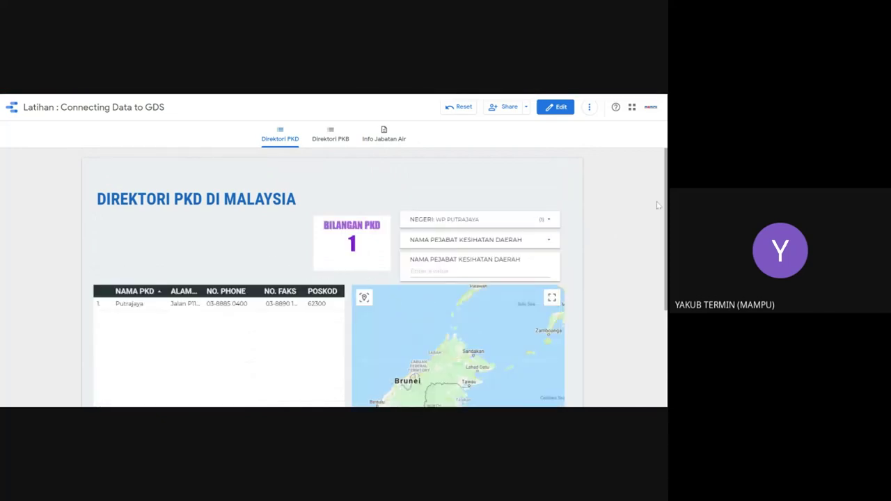
pyautogui.scroll(-2, 662, 228)
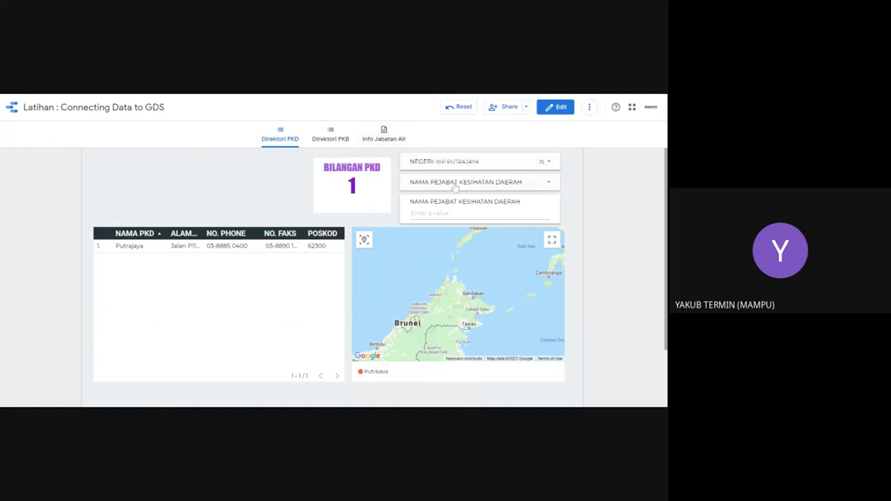
pyautogui.scroll(2, 253, 183)
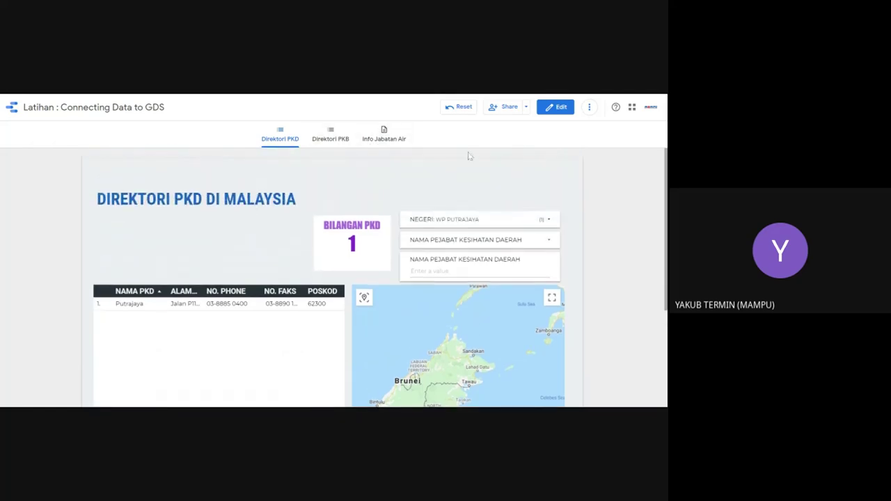
# Step: Enter edit mode, open Resource > Manage added data sources, and start adding a data source
pyautogui.click(559, 108)
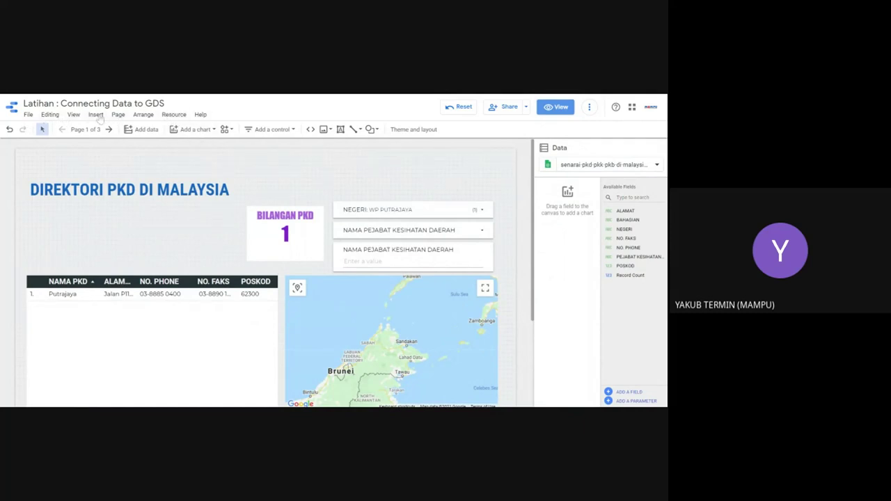
pyautogui.click(174, 115)
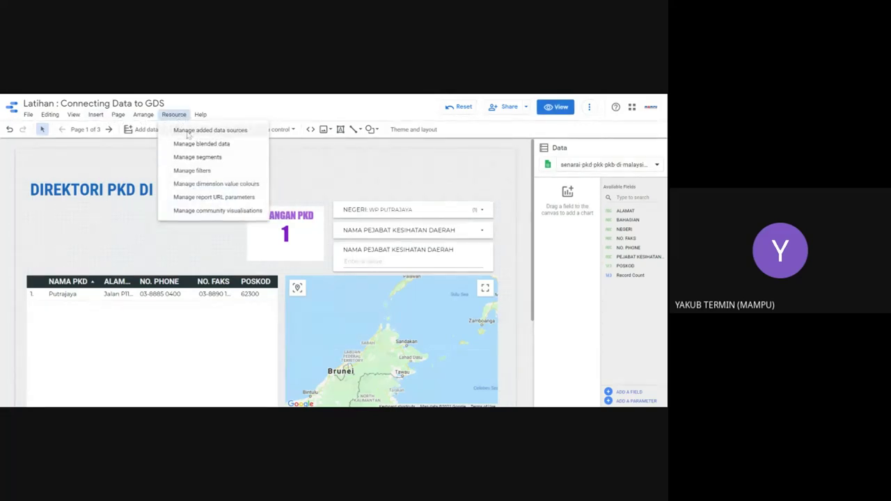
pyautogui.click(215, 130)
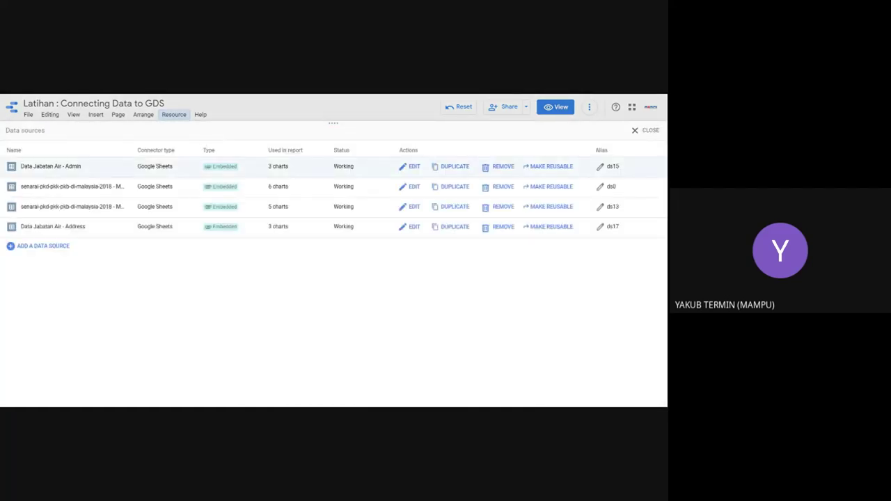
pyautogui.click(43, 246)
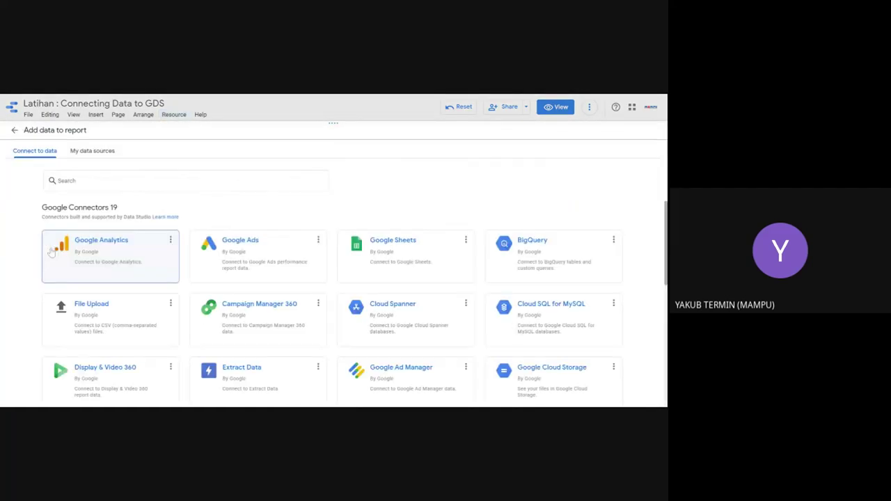
# Step: Choose the Google Sheets connector for the new data source
pyautogui.click(371, 260)
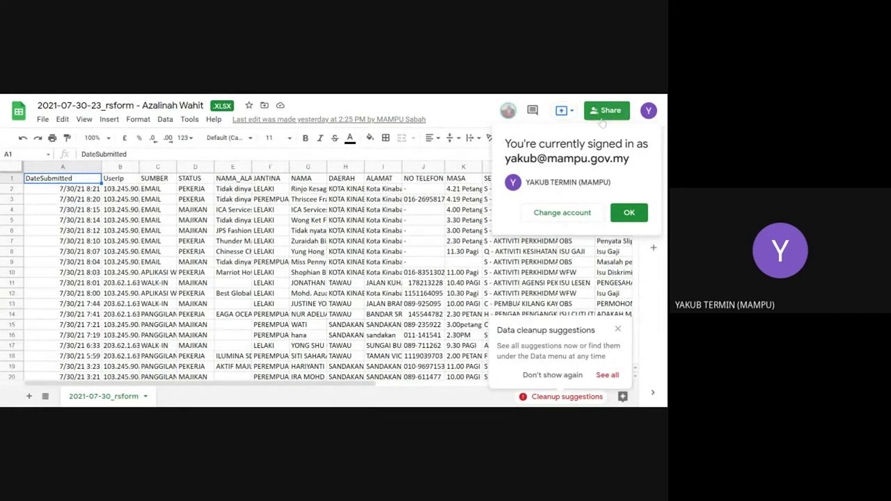
pyautogui.click(647, 115)
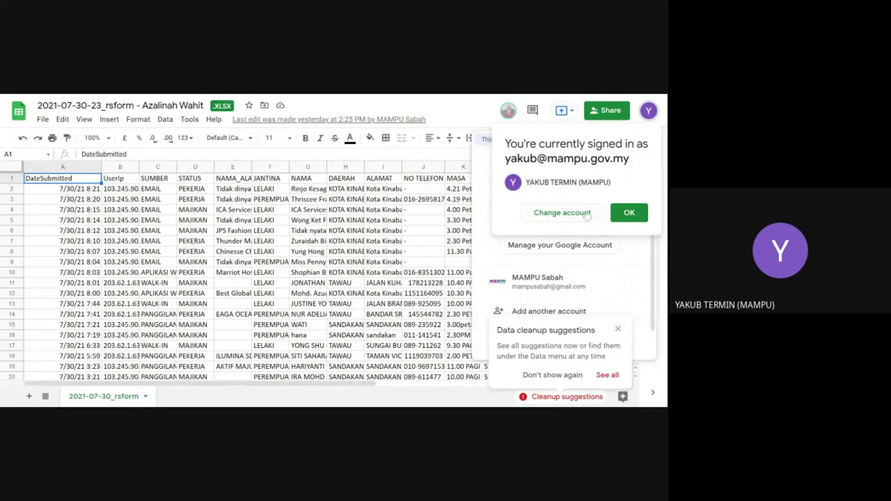
pyautogui.click(468, 106)
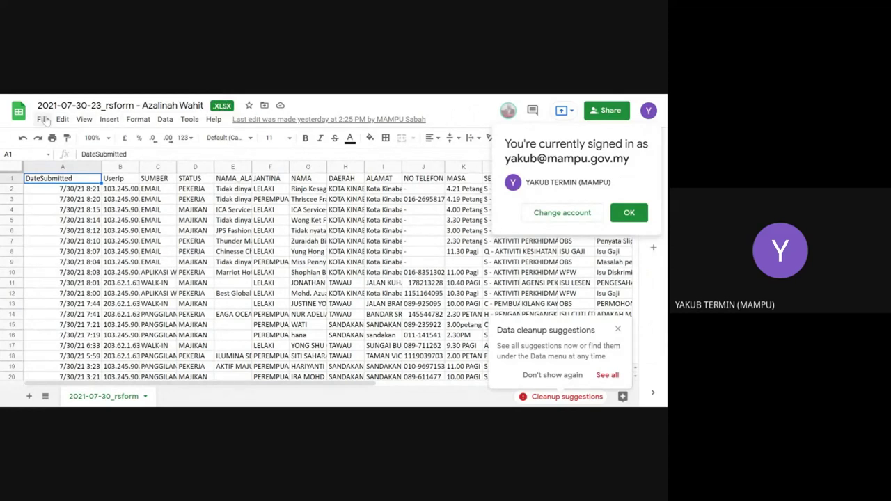
pyautogui.click(43, 120)
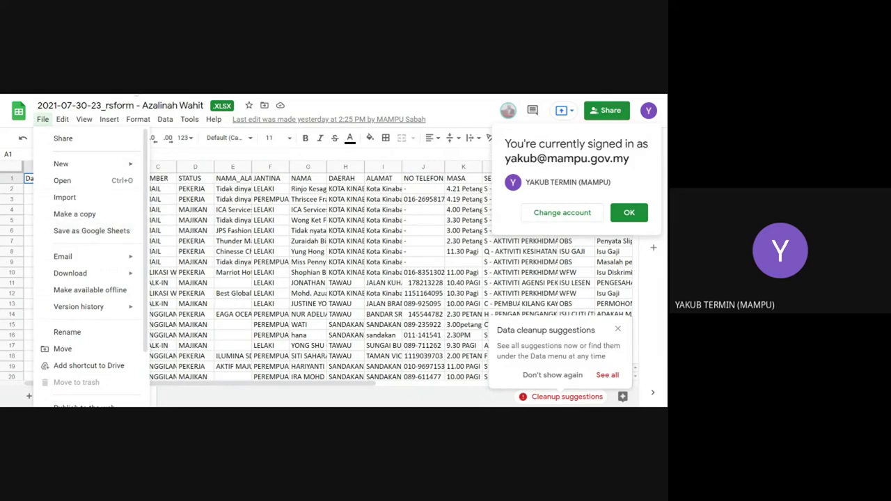
pyautogui.press('Escape')
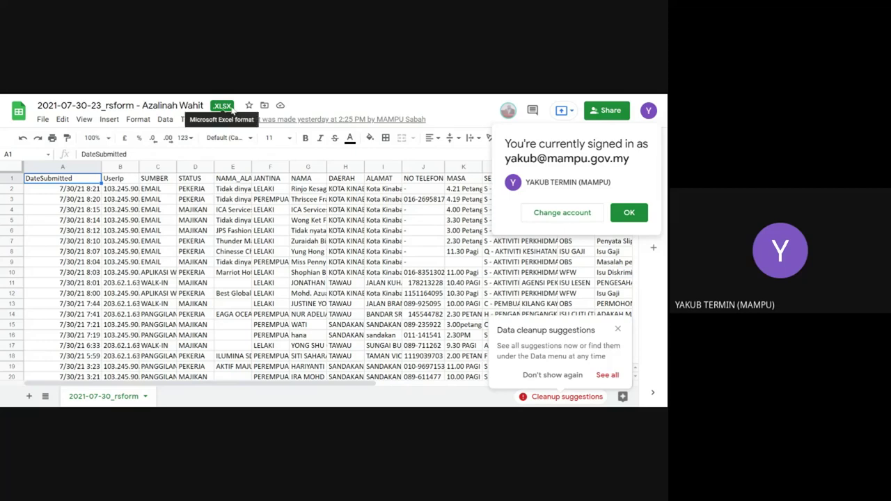
pyautogui.click(42, 120)
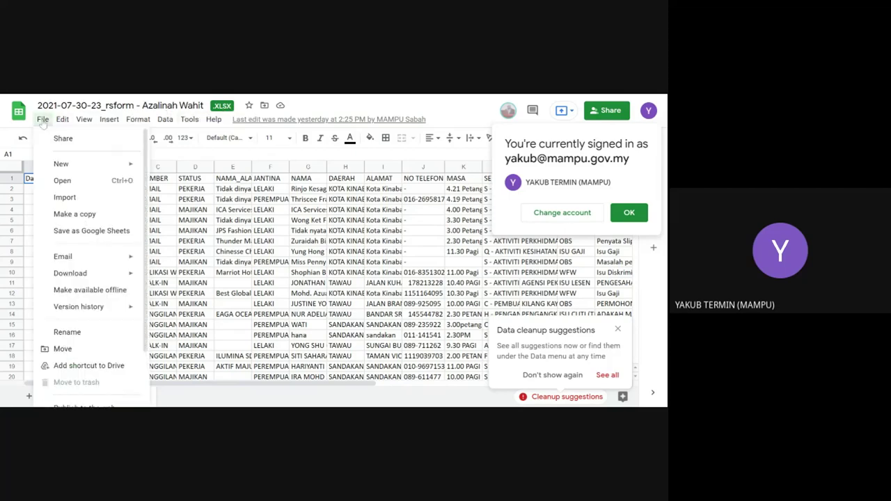
pyautogui.click(70, 231)
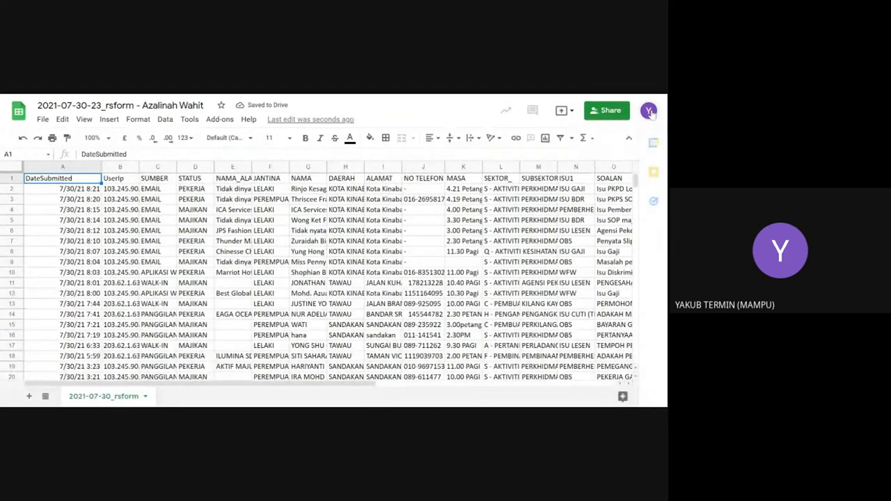
# Step: Acknowledge the view-history notice with I understand and check the signed-in Google account
pyautogui.click(649, 111)
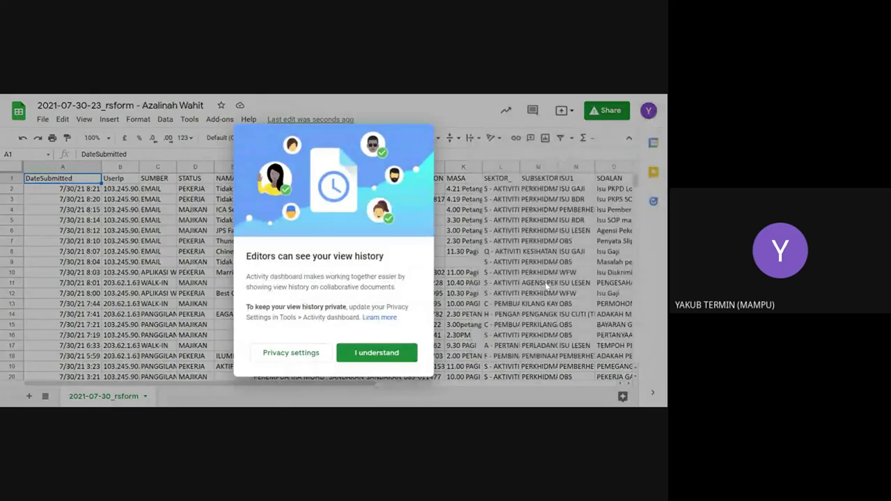
pyautogui.click(361, 354)
pyautogui.click(649, 114)
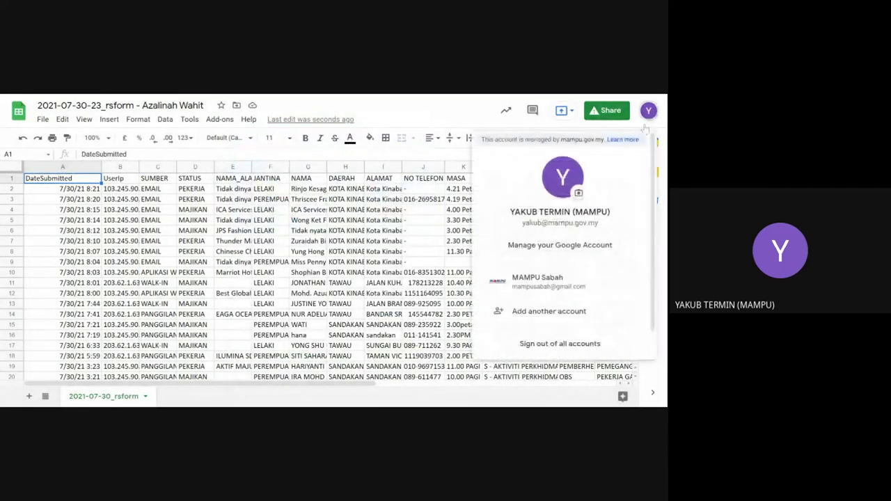
pyautogui.press('Escape')
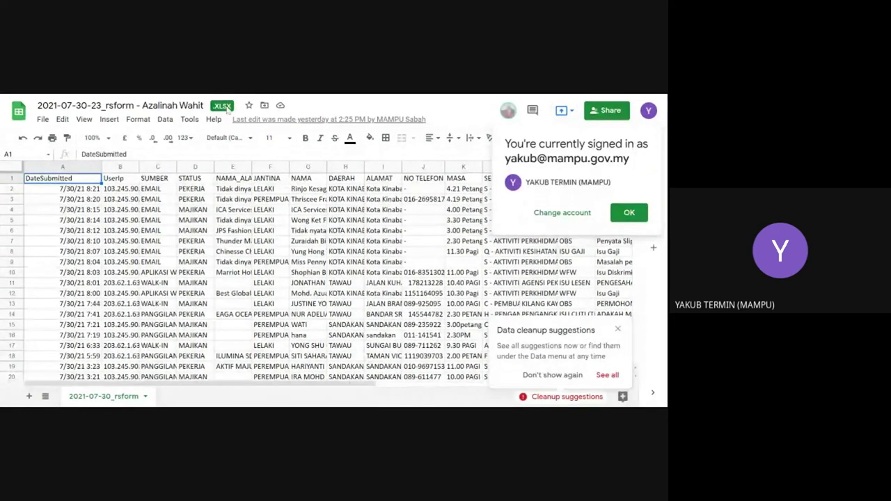
# Step: Browse the rsform spreadsheet's File and neighbouring menus, then dismiss them with Esc
pyautogui.click(43, 118)
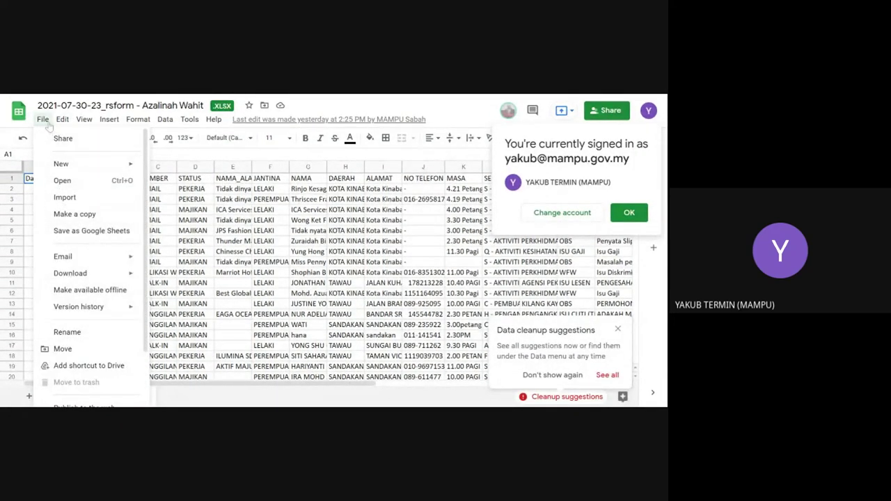
pyautogui.click(83, 119)
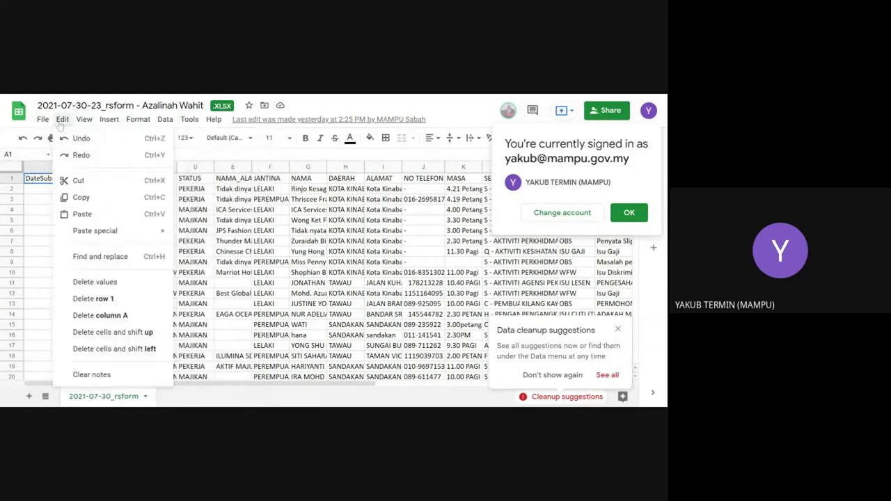
pyautogui.moveTo(43, 120)
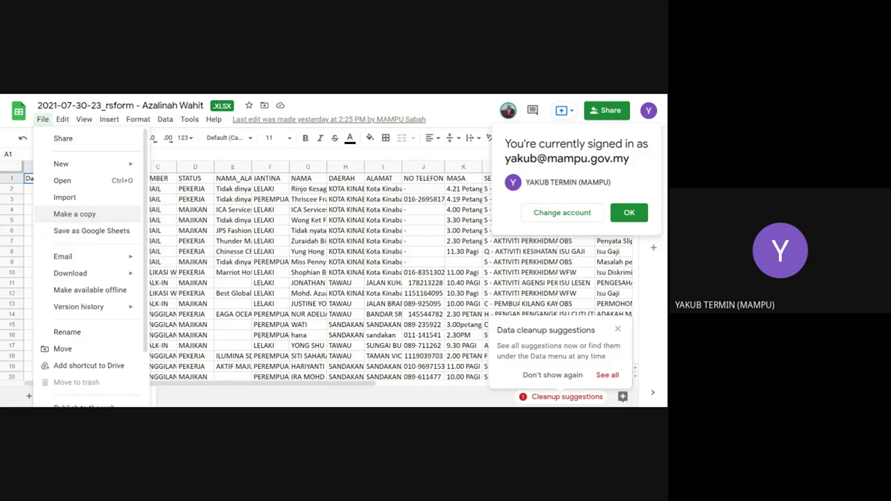
pyautogui.moveTo(84, 119)
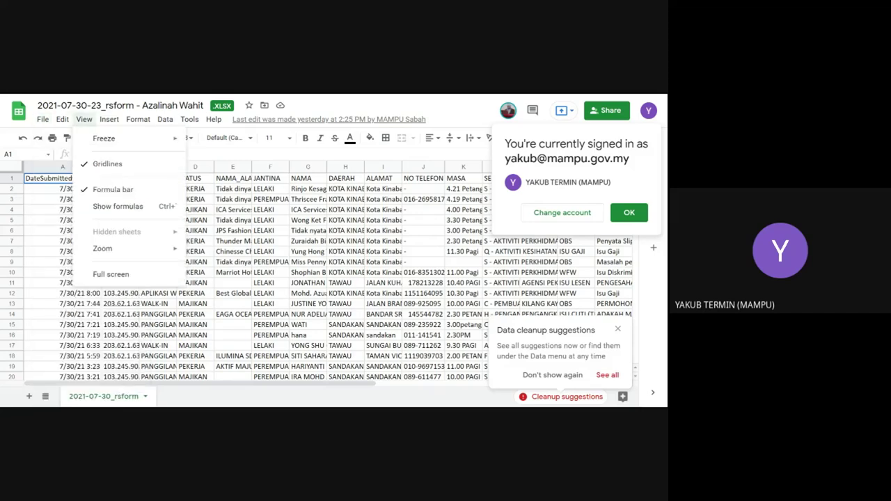
pyautogui.press('Escape')
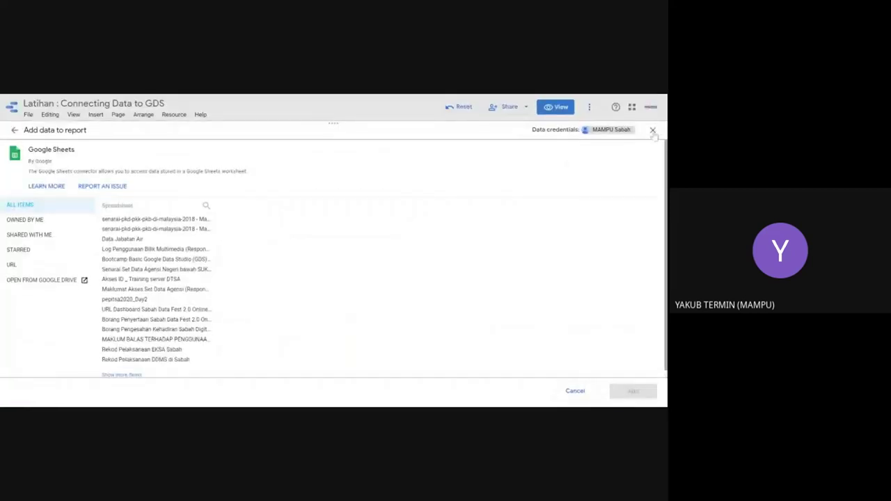
# Step: Return to the Direktori PKD editor and select the Google Maps chart to show its data settings
pyautogui.click(653, 131)
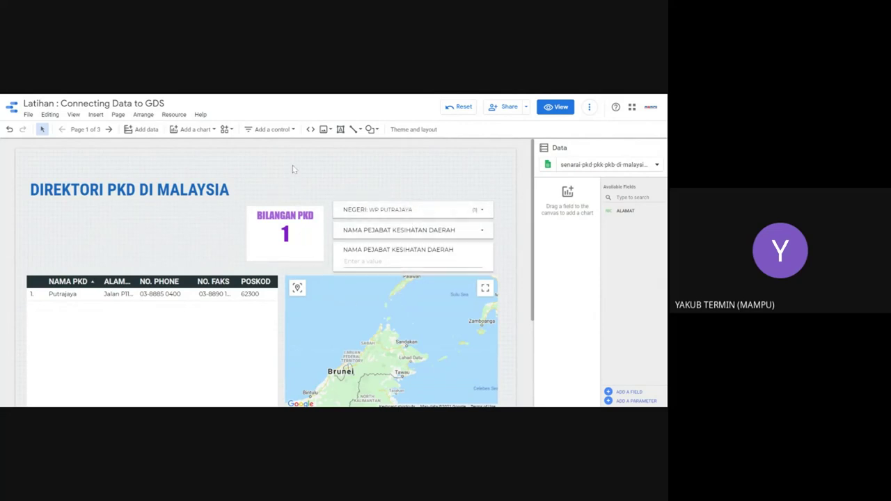
pyautogui.scroll(-2, 342, 234)
pyautogui.click(342, 233)
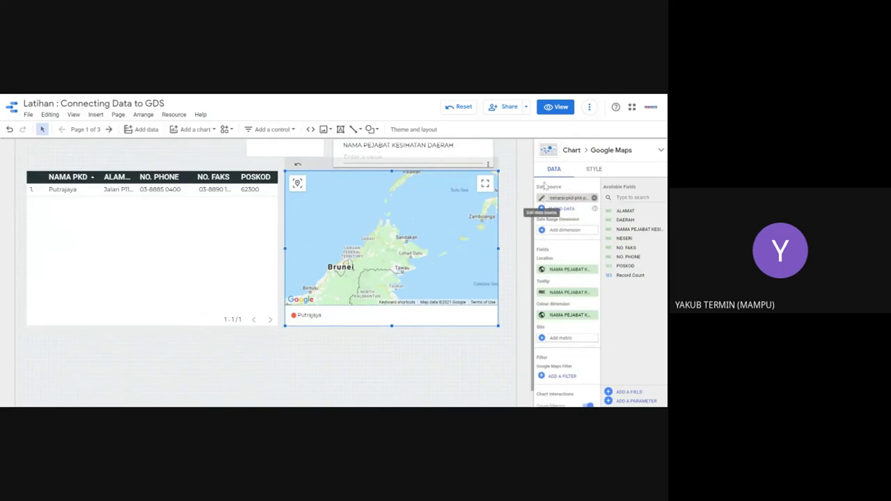
# Step: Check the map chart's STYLE and DATA tabs and drag its Location field chip
pyautogui.click(593, 170)
pyautogui.click(558, 172)
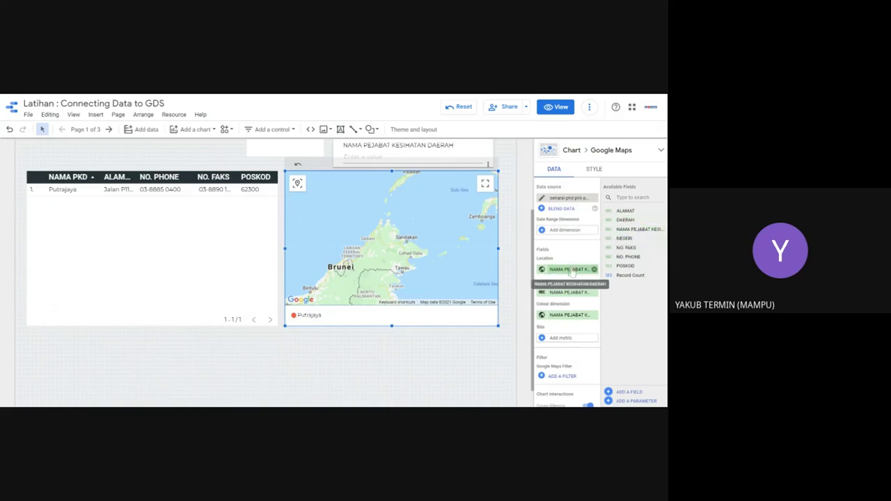
pyautogui.moveTo(571, 272); pyautogui.dragTo(550, 271)
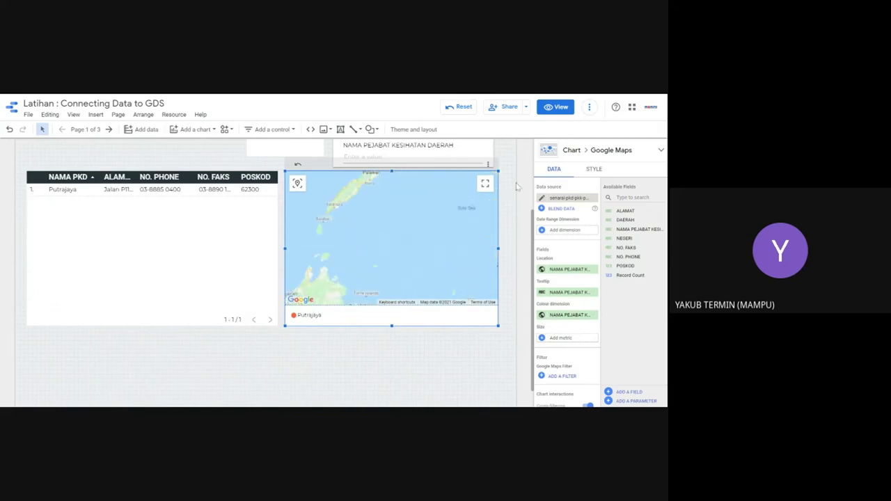
pyautogui.scroll(3, 334, 271)
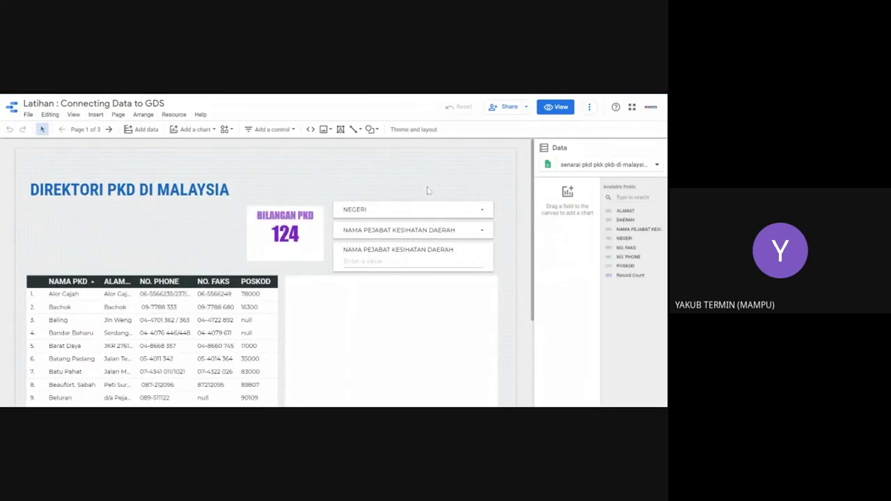
# Step: Centre the map on Mexico, deselect it, and preview the Direktori PKD page in view mode
pyautogui.scroll(-2, 404, 229)
pyautogui.scroll(2, 402, 226)
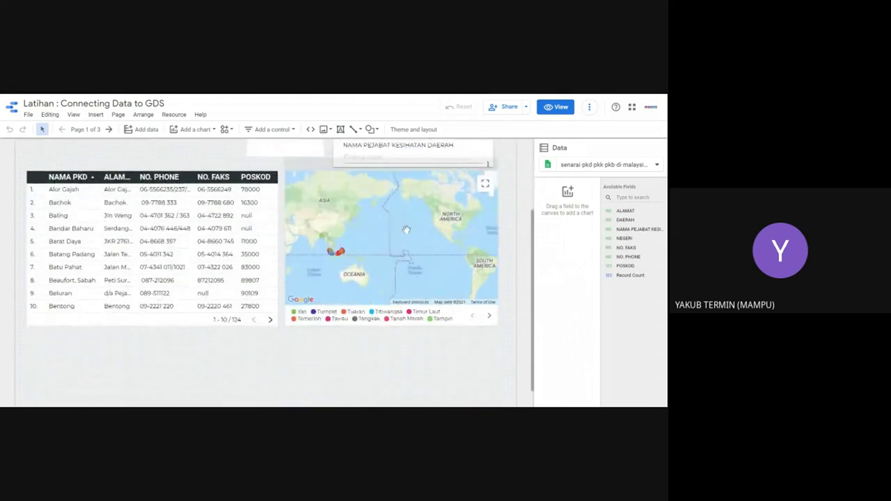
pyautogui.scroll(-2, 401, 224)
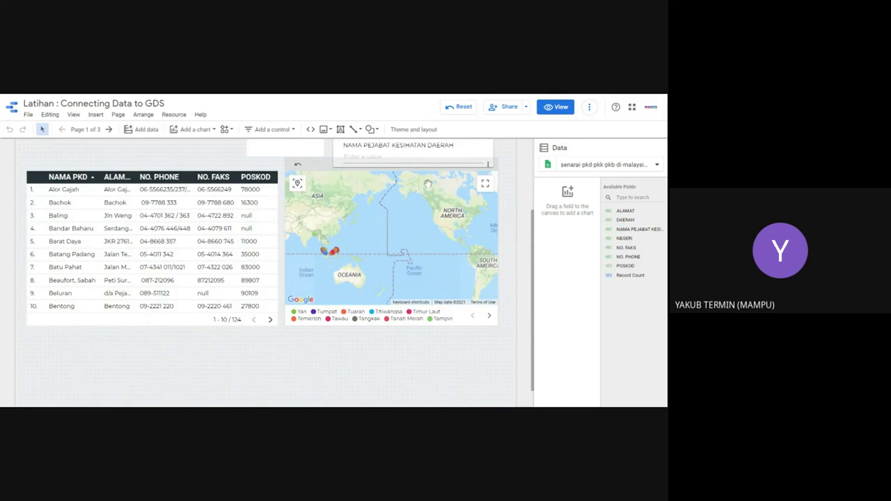
pyautogui.scroll(-1, 428, 183)
pyautogui.scroll(3, 533, 220)
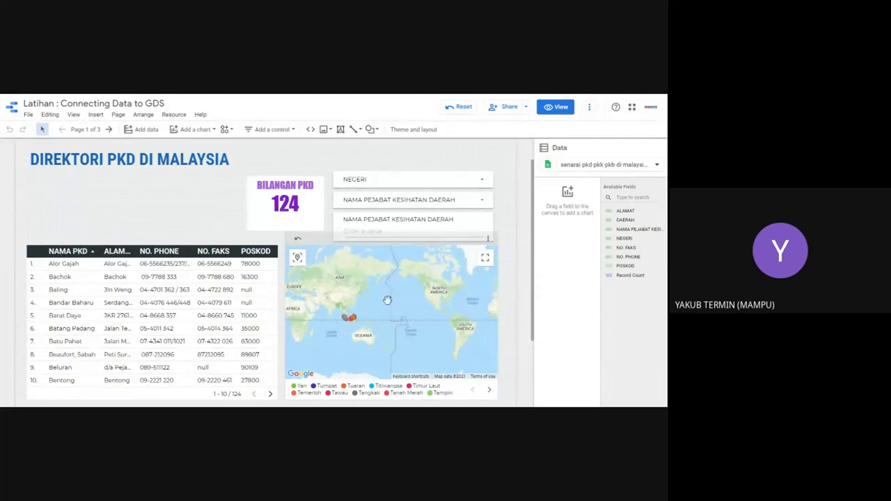
pyautogui.scroll(3, 408, 307)
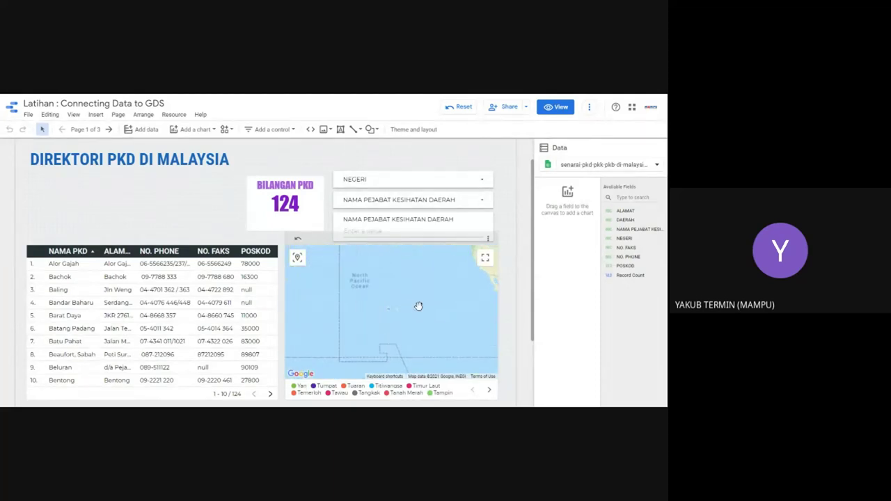
pyautogui.moveTo(407, 307); pyautogui.dragTo(335, 293)
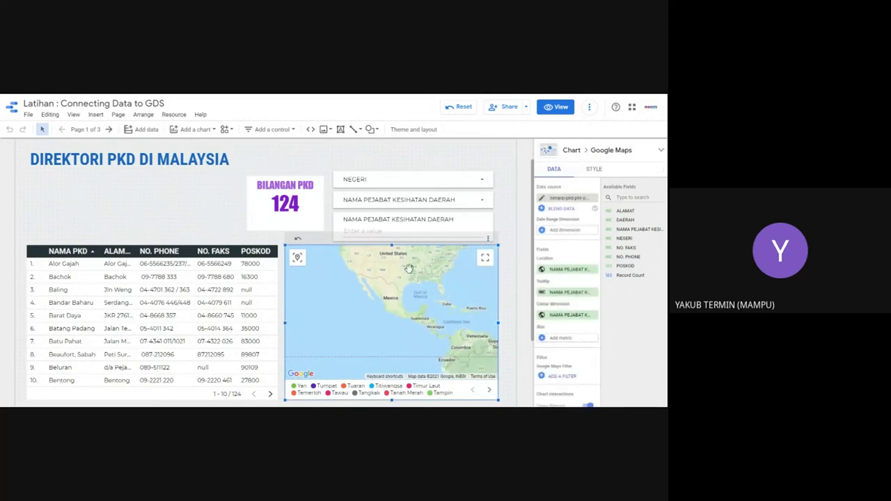
pyautogui.click(503, 275)
pyautogui.click(555, 107)
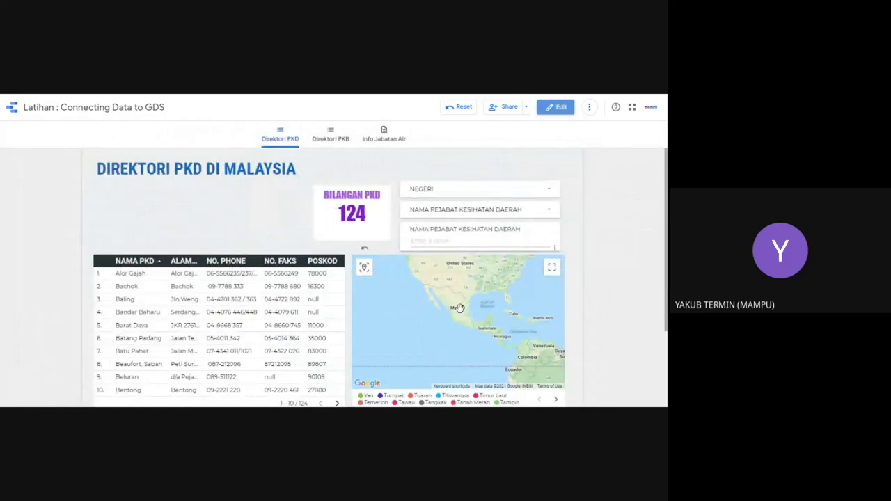
# Step: Page the PKD office table forward to rows 21 to 30
pyautogui.moveTo(476, 284)
pyautogui.scroll(-2, 289, 315)
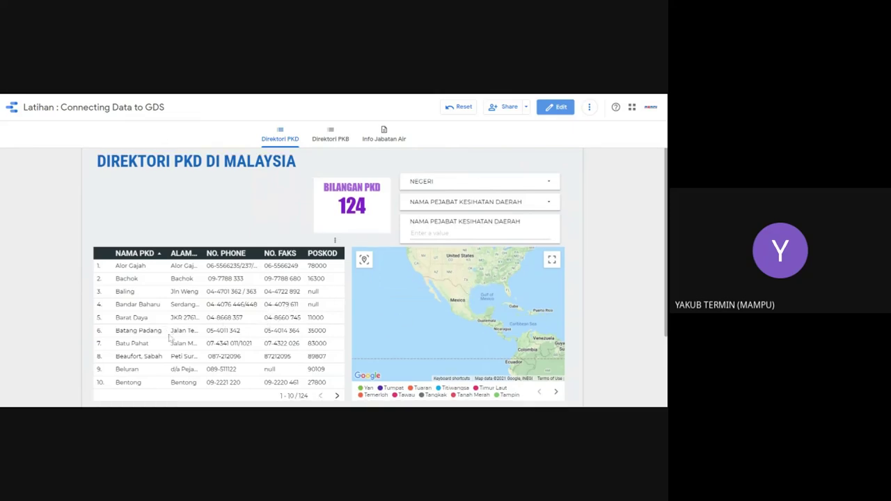
pyautogui.click(337, 351)
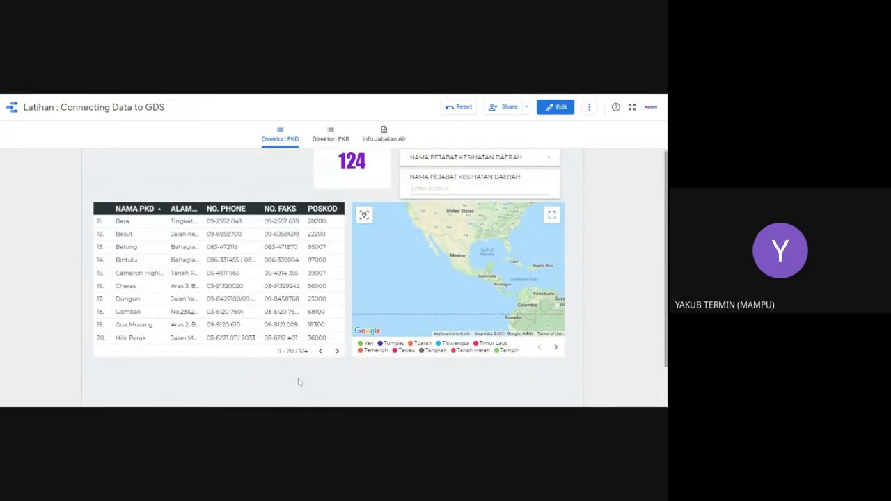
pyautogui.click(337, 352)
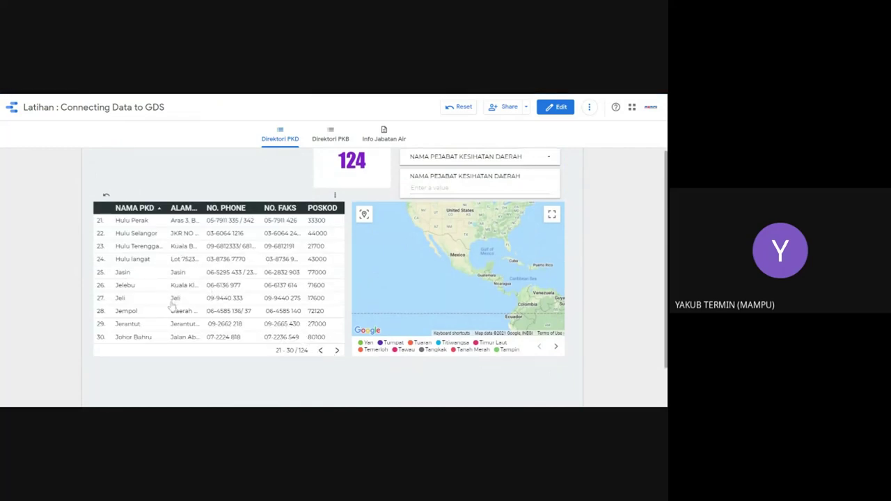
pyautogui.scroll(-1, 209, 309)
pyautogui.scroll(3, 271, 321)
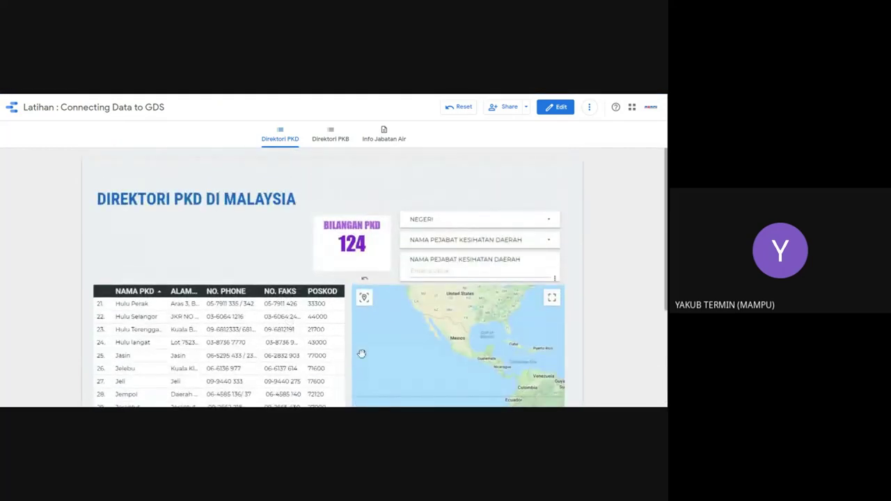
pyautogui.scroll(-1, 332, 345)
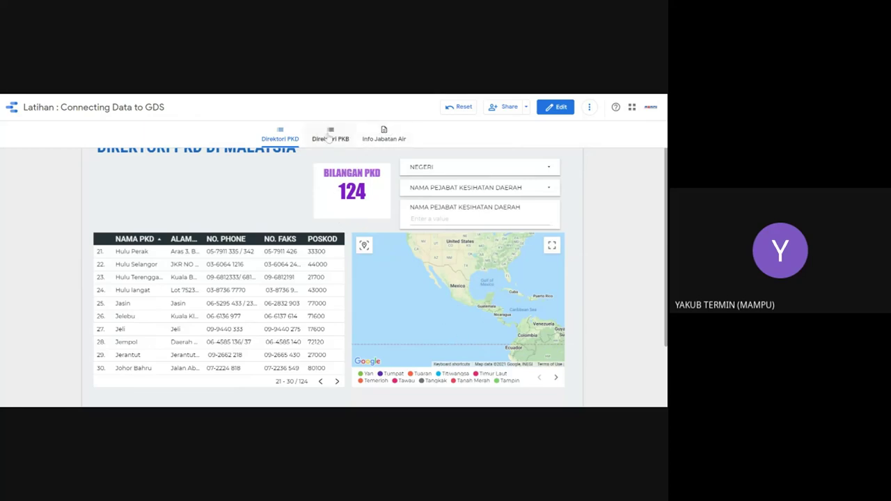
# Step: Visit the Direktori PKB page, then reopen Info Jabatan Air in edit mode
pyautogui.click(329, 137)
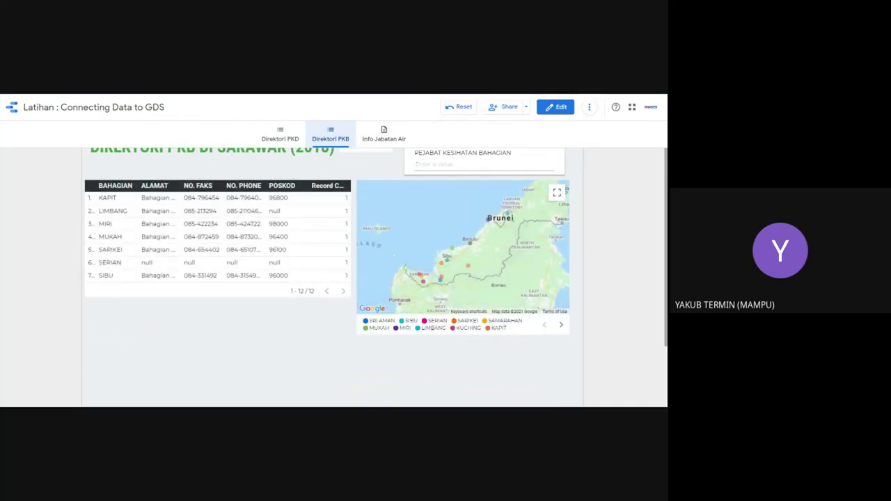
pyautogui.click(374, 139)
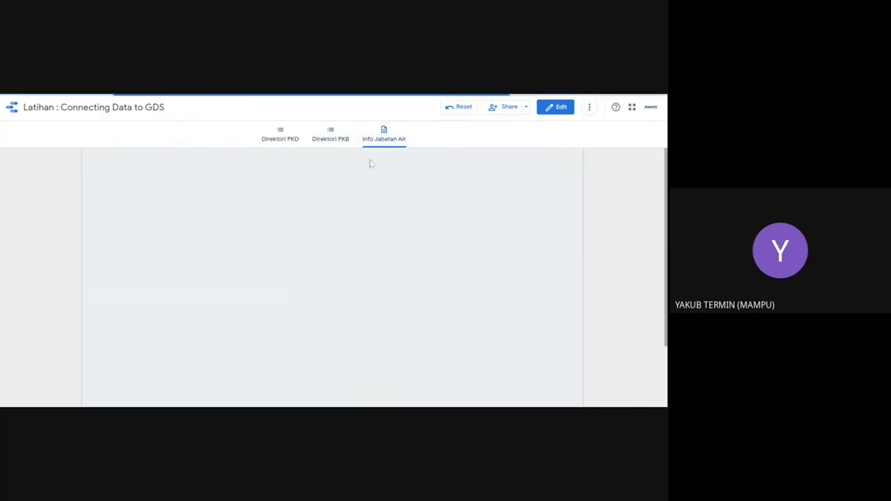
pyautogui.click(553, 107)
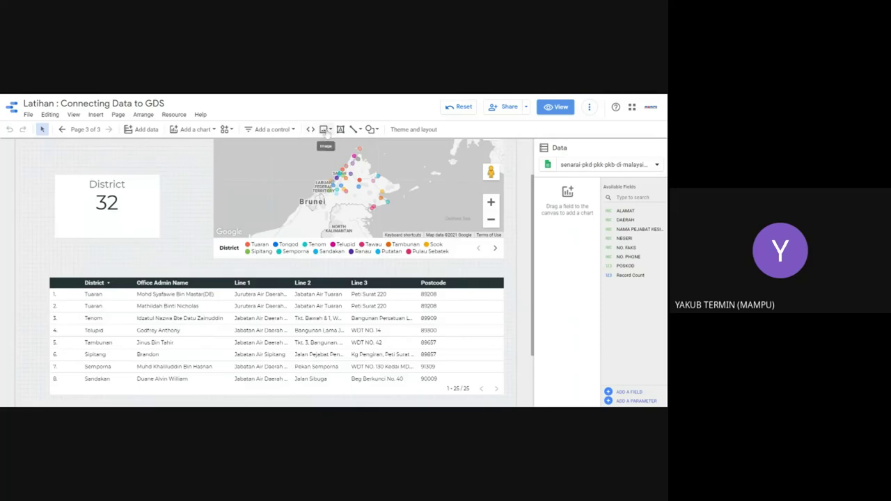
# Step: Open Theme and layout and preview the Groovy theme on the report
pyautogui.click(417, 135)
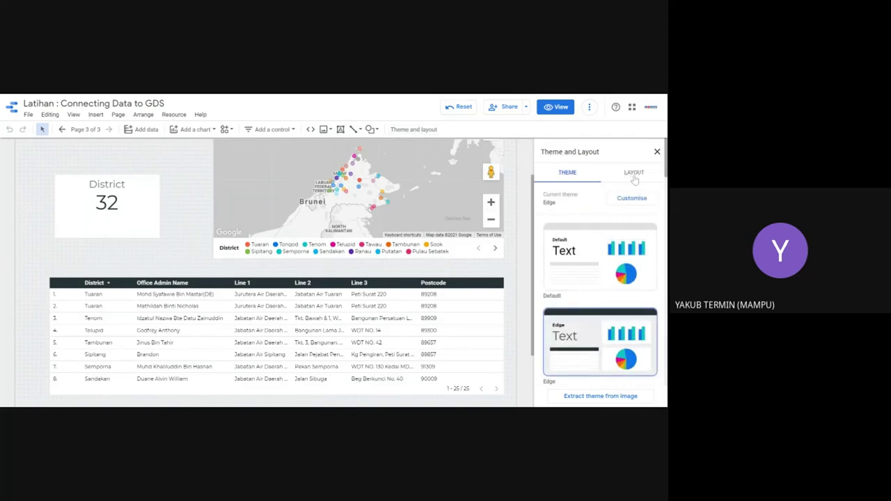
pyautogui.scroll(-1, 582, 249)
pyautogui.scroll(-3, 583, 293)
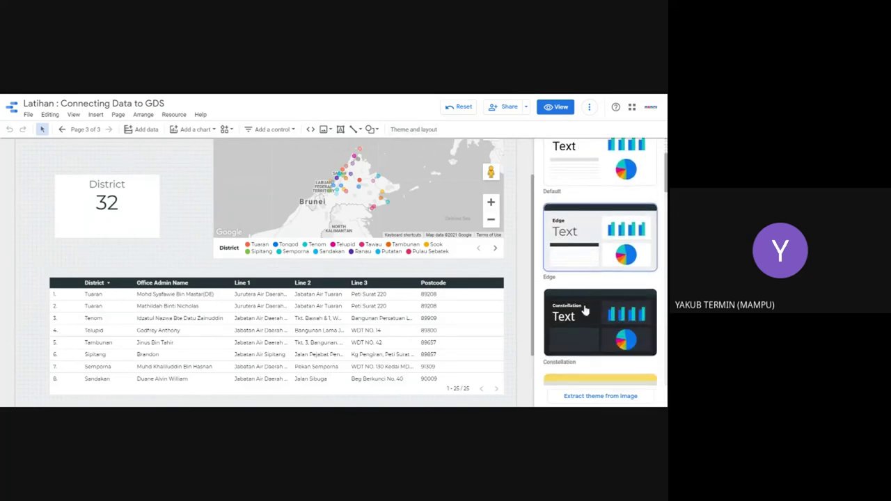
pyautogui.scroll(-1, 592, 311)
pyautogui.scroll(-1, 592, 312)
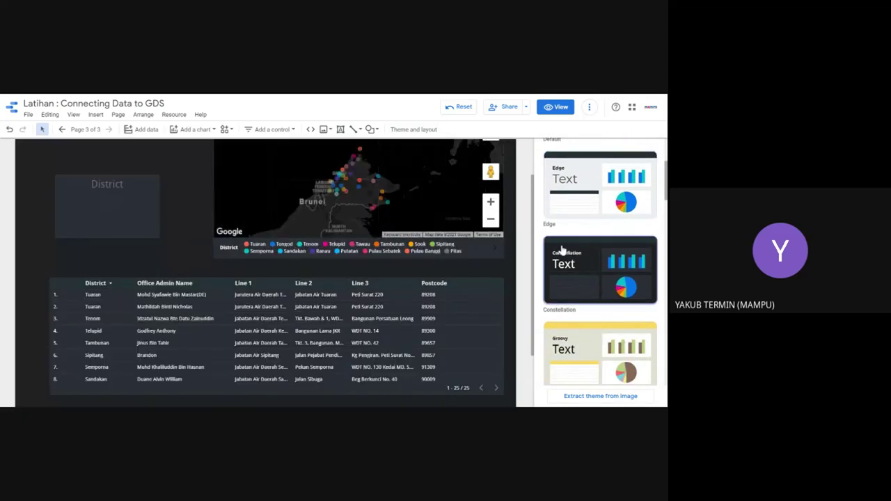
pyautogui.click(592, 346)
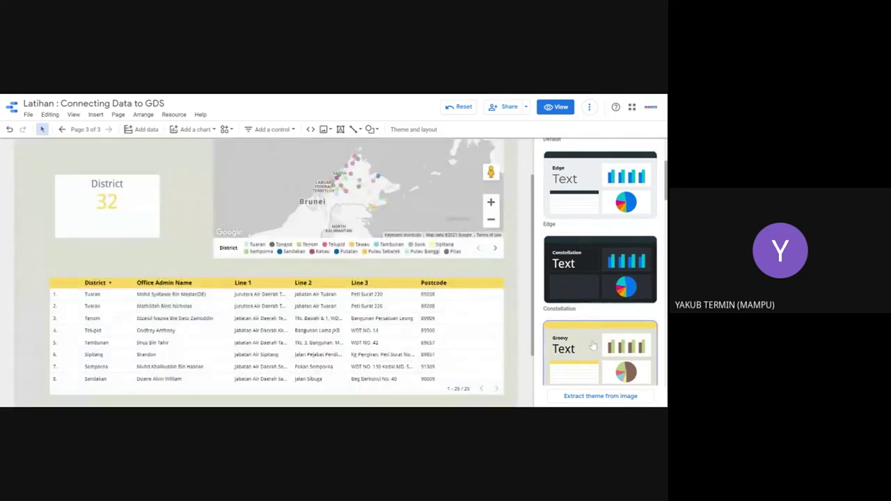
# Step: Try Insight, apply the Ocean theme, and select the district table for its data settings
pyautogui.scroll(-3, 582, 334)
pyautogui.click(581, 295)
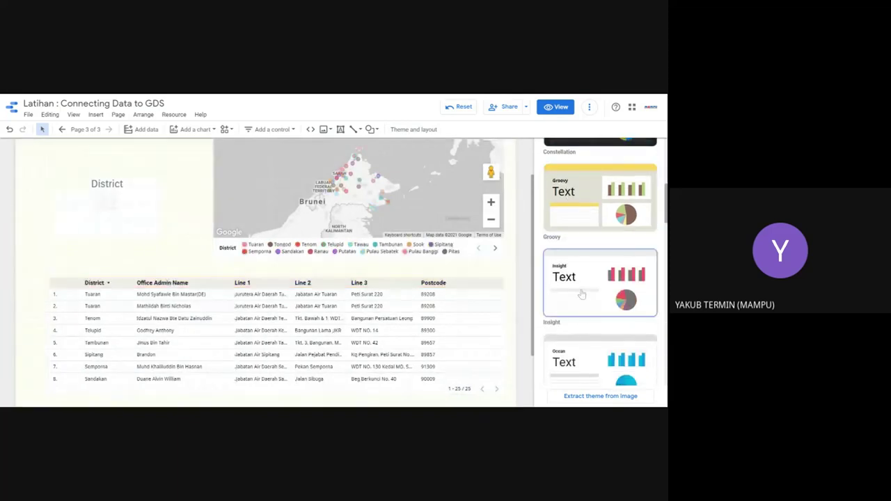
pyautogui.scroll(-3, 577, 289)
pyautogui.click(580, 261)
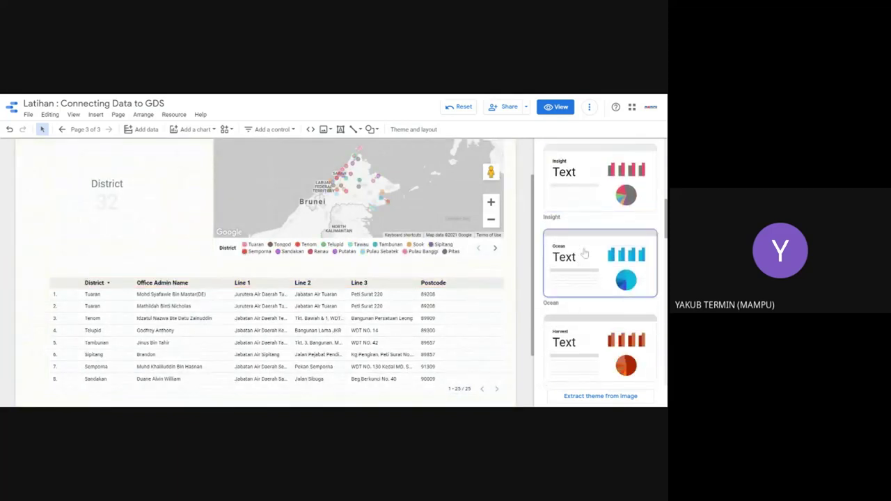
pyautogui.scroll(10, 585, 254)
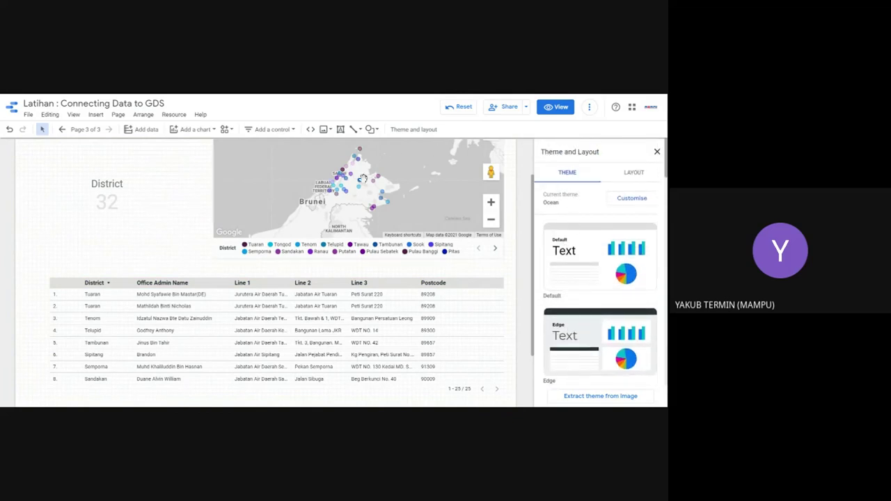
pyautogui.click(230, 332)
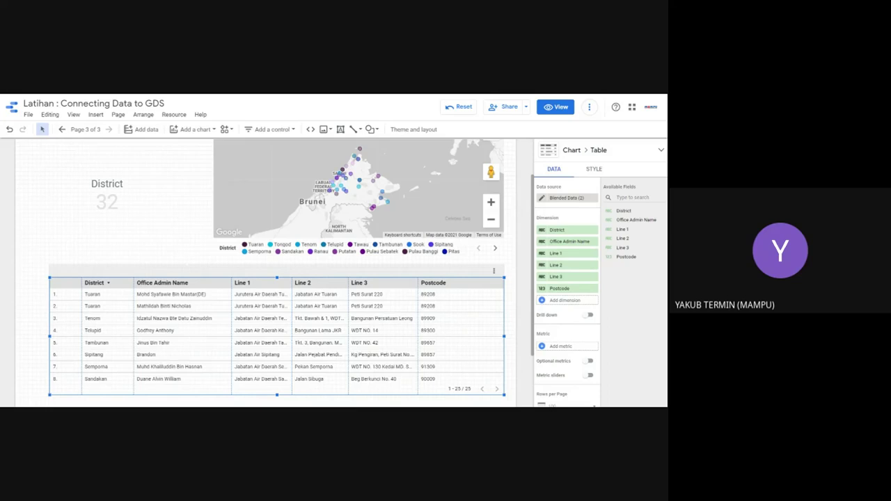
# Step: Deselect the table and start a new data source from Manage added data sources
pyautogui.moveTo(243, 167); pyautogui.dragTo(444, 181)
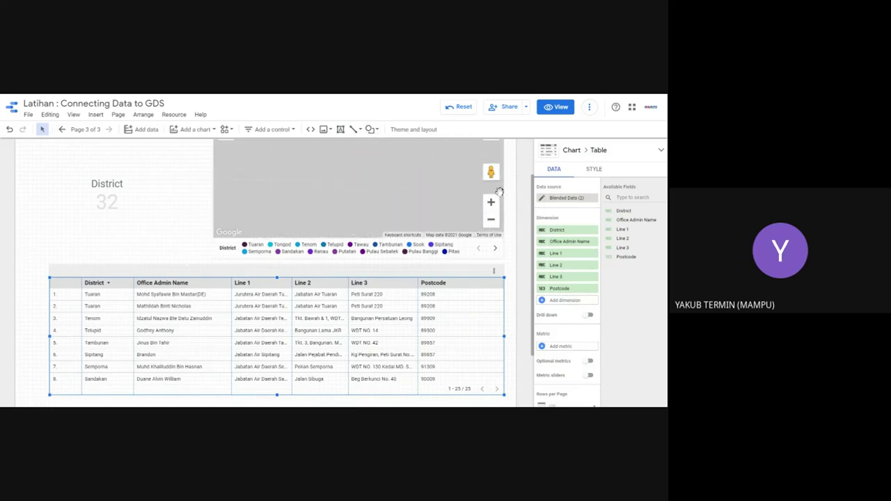
pyautogui.click(179, 225)
pyautogui.scroll(2, 202, 185)
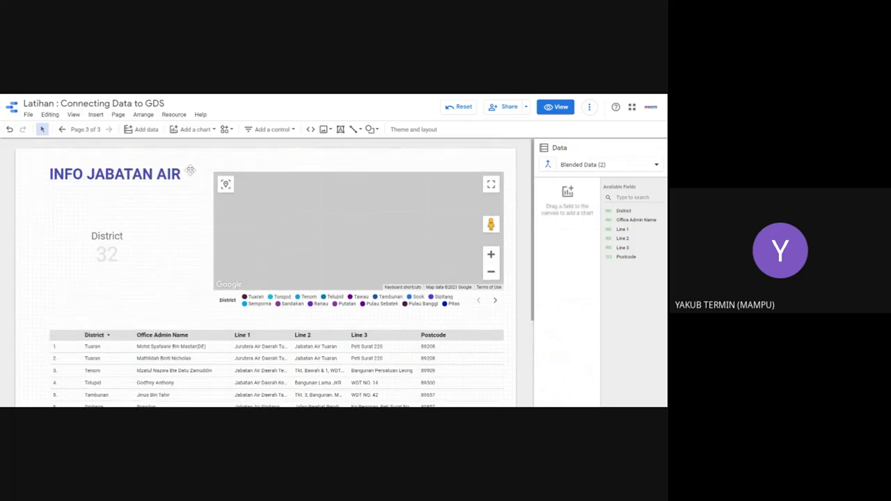
pyautogui.click(174, 115)
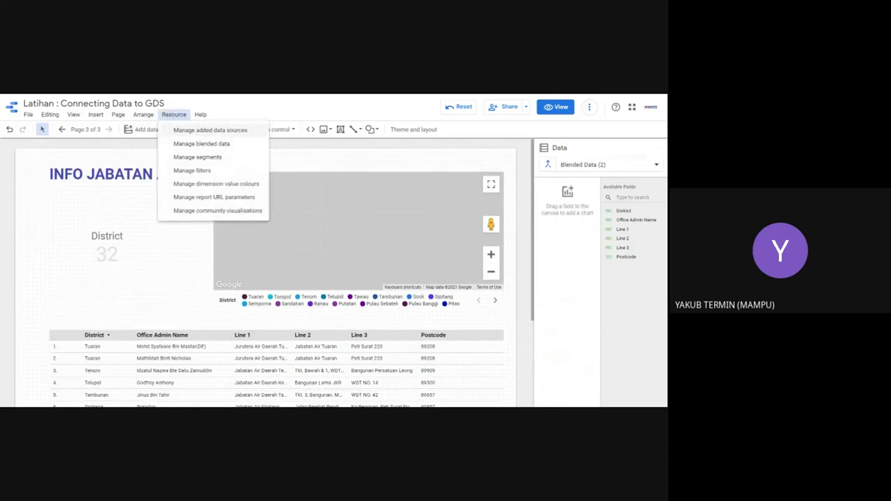
pyautogui.click(224, 132)
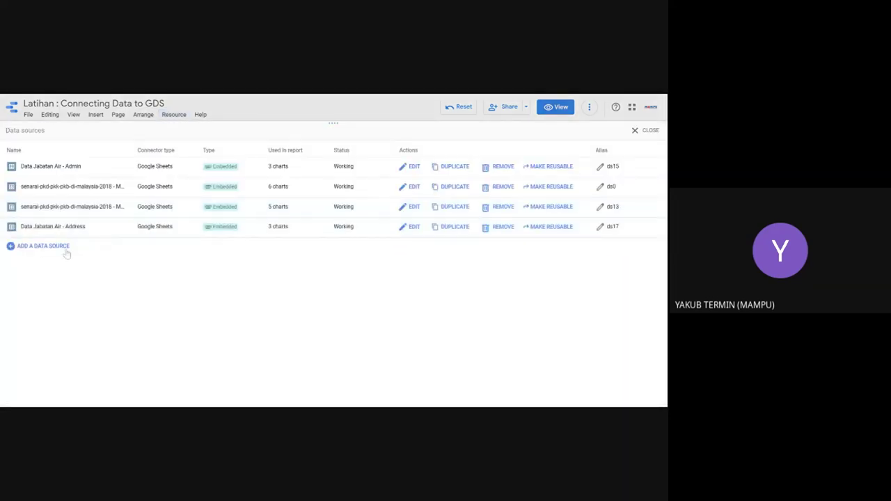
pyautogui.click(64, 247)
# Step: Connect Google Sheets' 'hospital' spreadsheet and add its hospital worksheet to the report
pyautogui.click(406, 259)
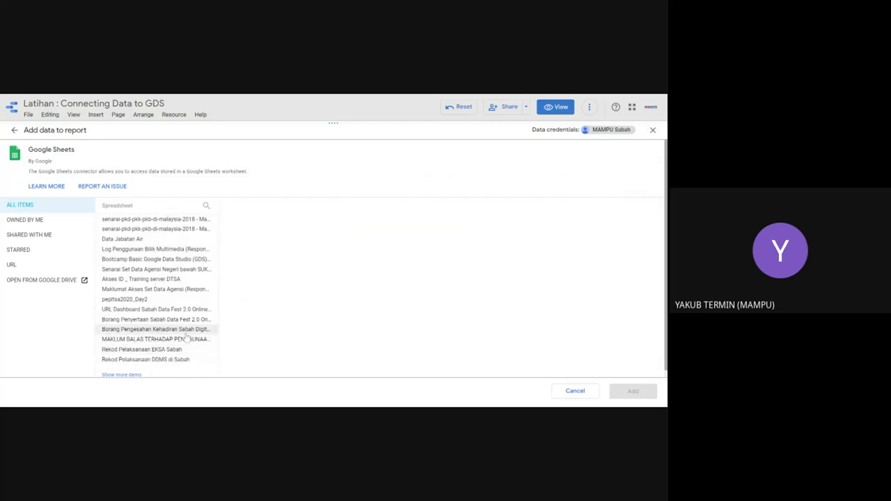
pyautogui.scroll(-1, 185, 339)
pyautogui.click(122, 367)
pyautogui.scroll(-2, 154, 258)
pyautogui.scroll(-3, 154, 260)
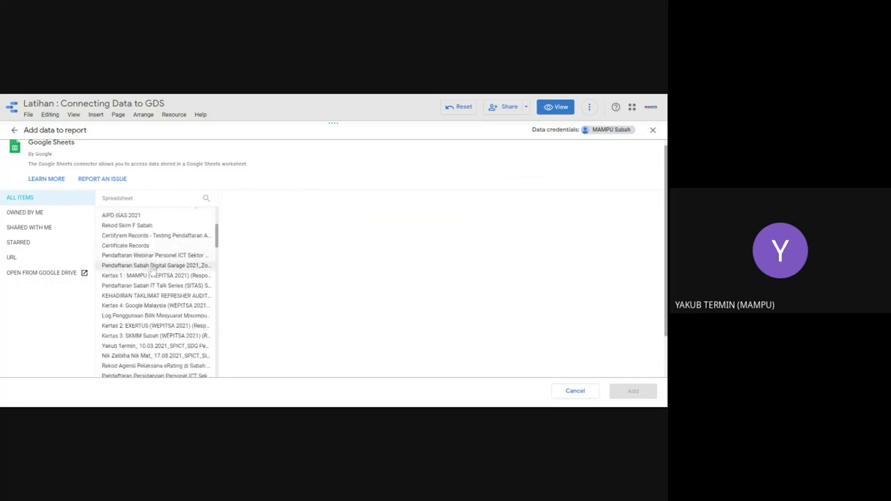
pyautogui.scroll(-4, 152, 274)
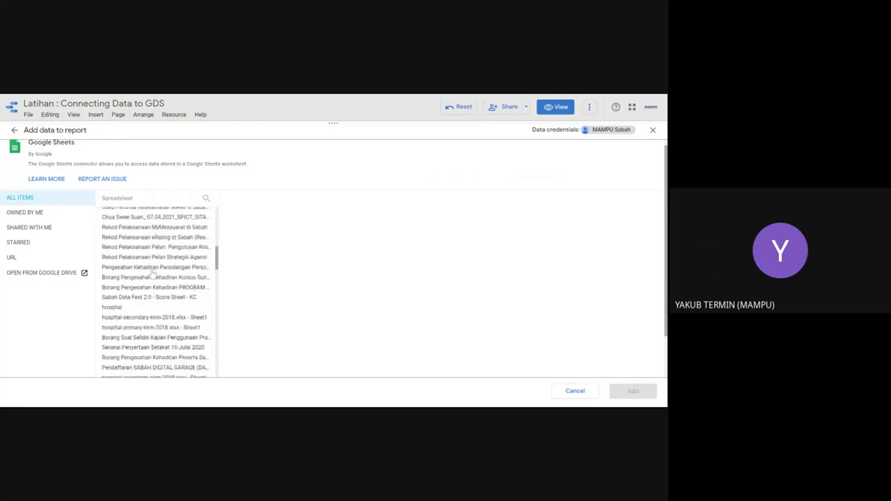
pyautogui.click(128, 309)
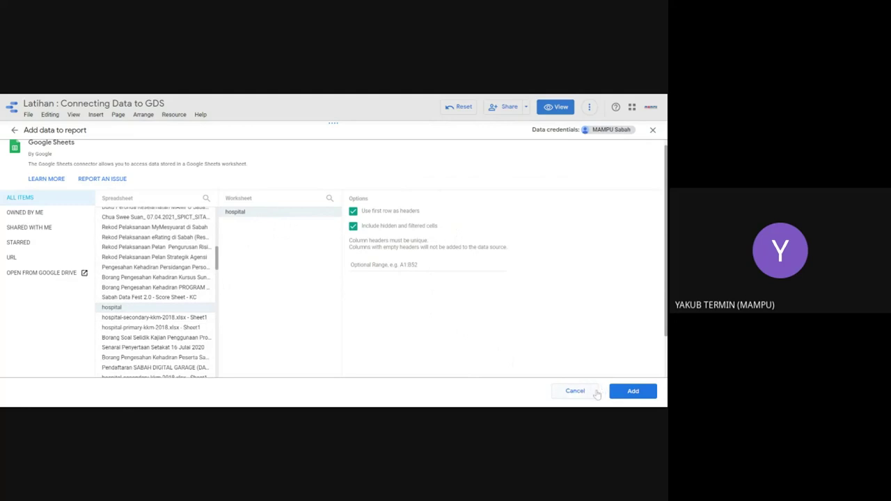
pyautogui.click(632, 392)
pyautogui.click(626, 387)
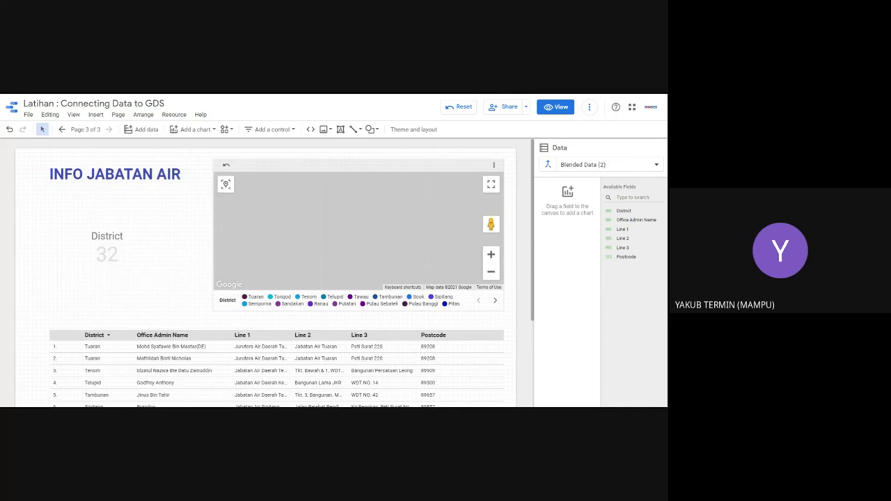
# Step: Add a new blank page 4 to the report
pyautogui.click(407, 213)
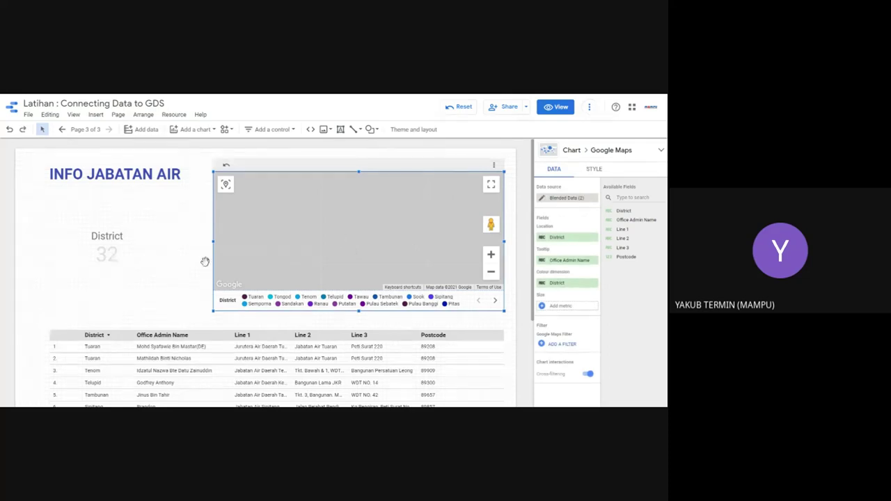
pyautogui.click(175, 241)
pyautogui.click(287, 206)
pyautogui.click(118, 114)
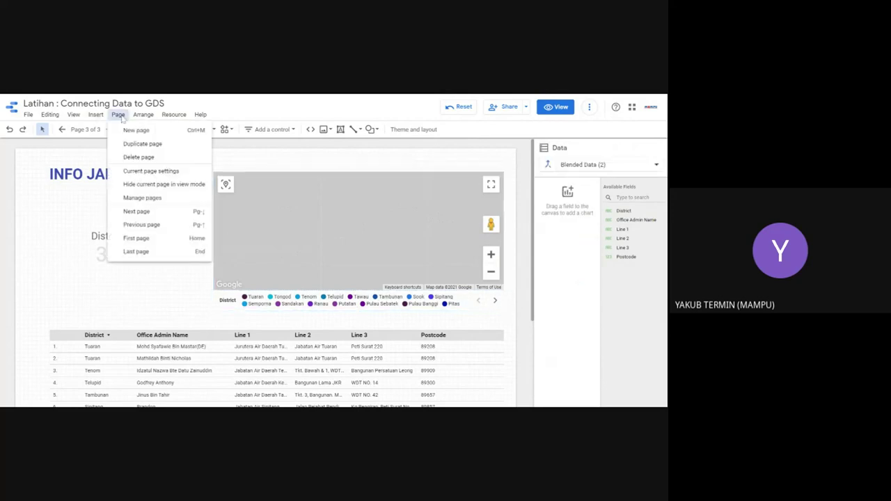
pyautogui.click(132, 130)
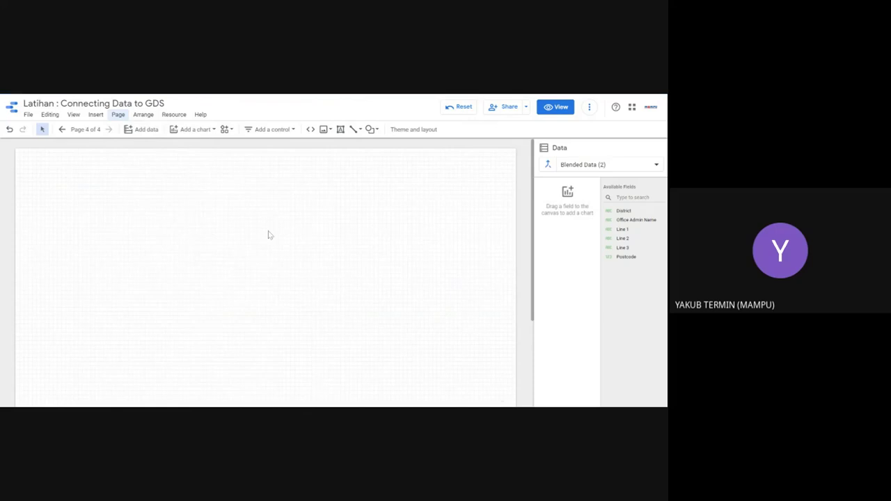
# Step: Set the new page's data source to 'hospital - hospital'
pyautogui.click(575, 166)
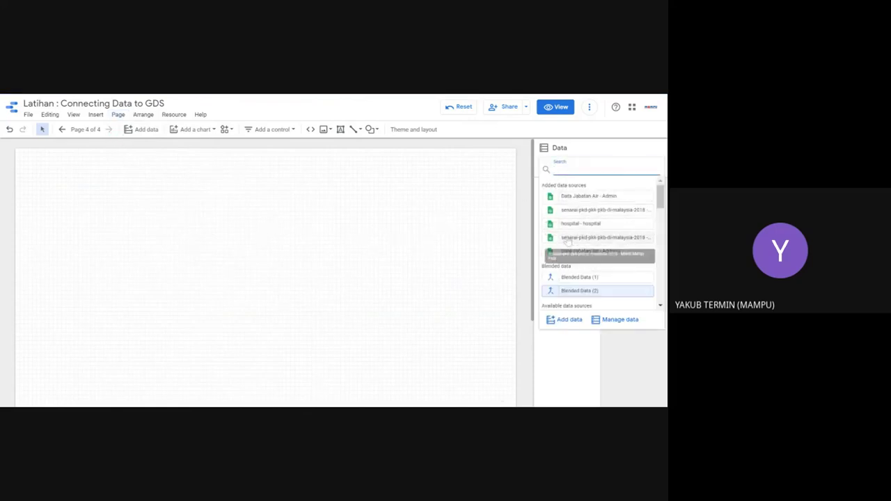
pyautogui.click(569, 224)
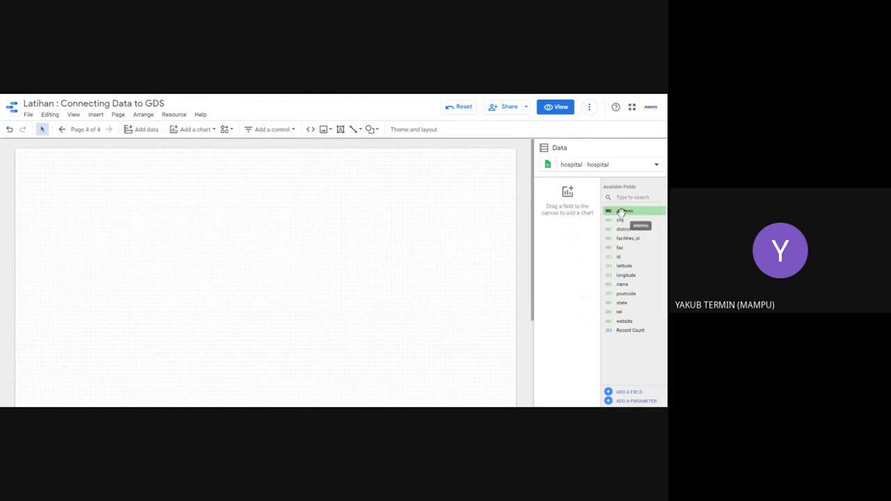
pyautogui.click(214, 130)
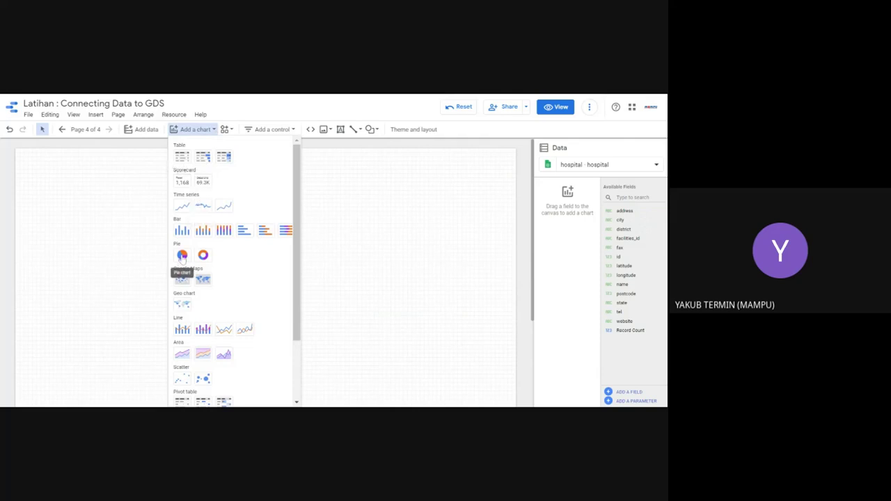
# Step: Insert a table on page 4 with district and city as its dimensions
pyautogui.click(182, 157)
pyautogui.click(139, 225)
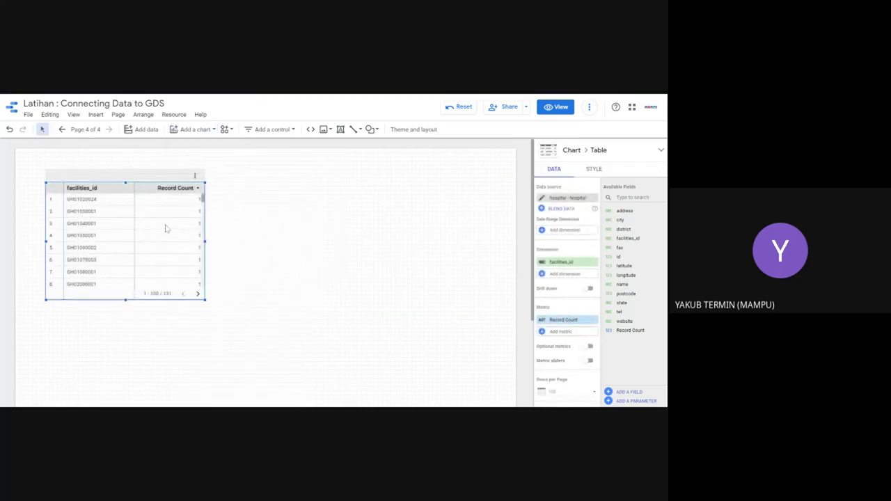
pyautogui.moveTo(617, 257); pyautogui.dragTo(625, 217)
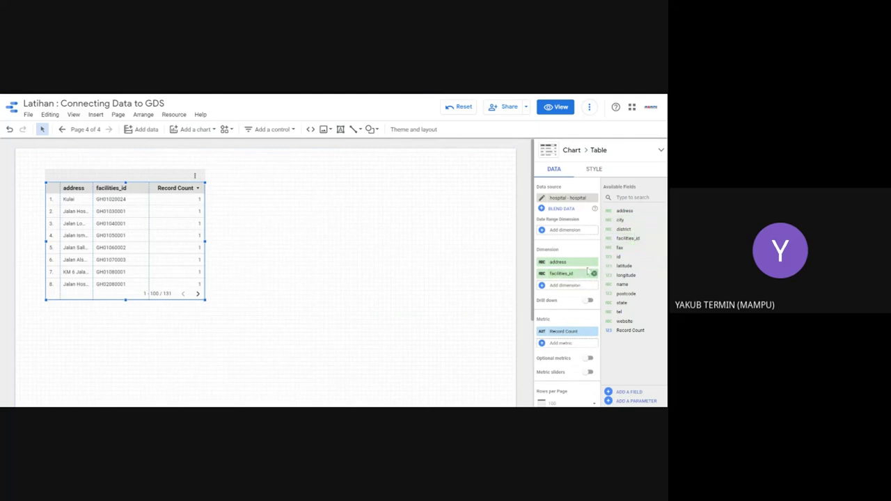
pyautogui.moveTo(616, 230); pyautogui.dragTo(562, 264)
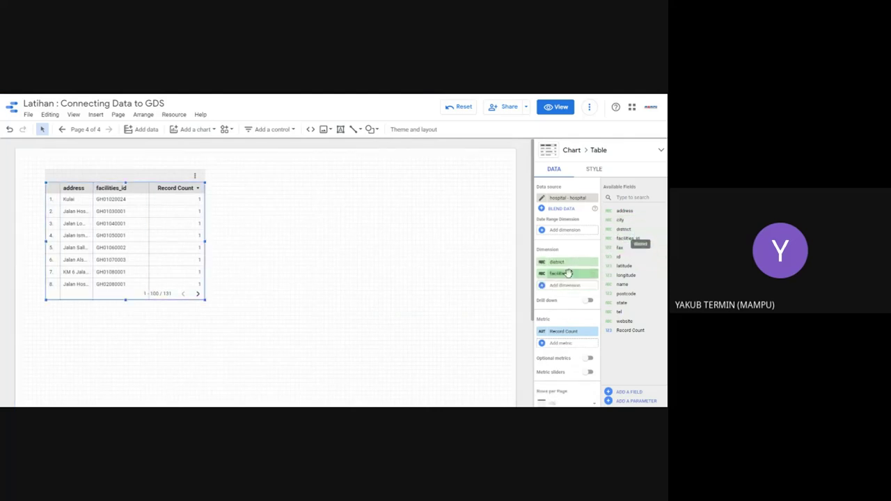
pyautogui.click(594, 275)
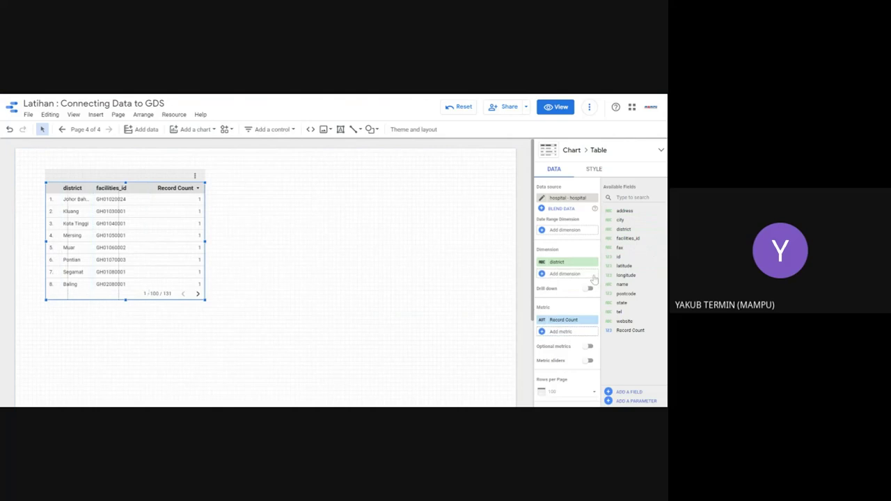
pyautogui.click(591, 273)
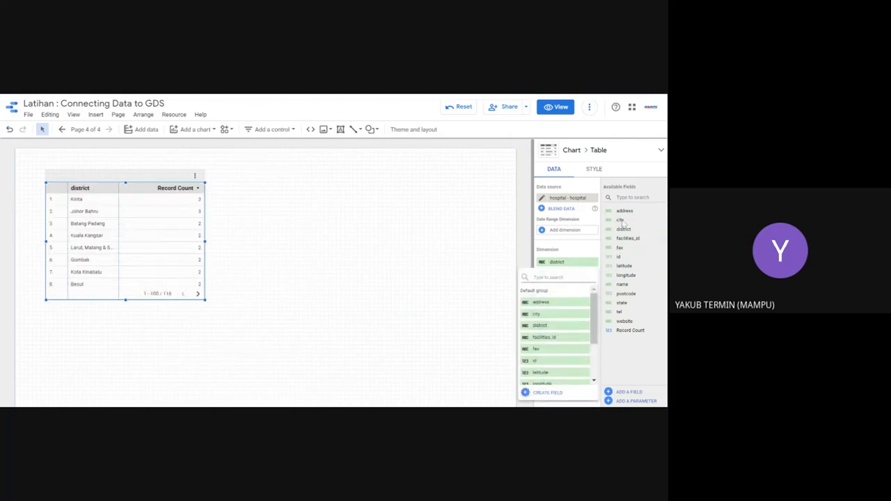
pyautogui.click(621, 222)
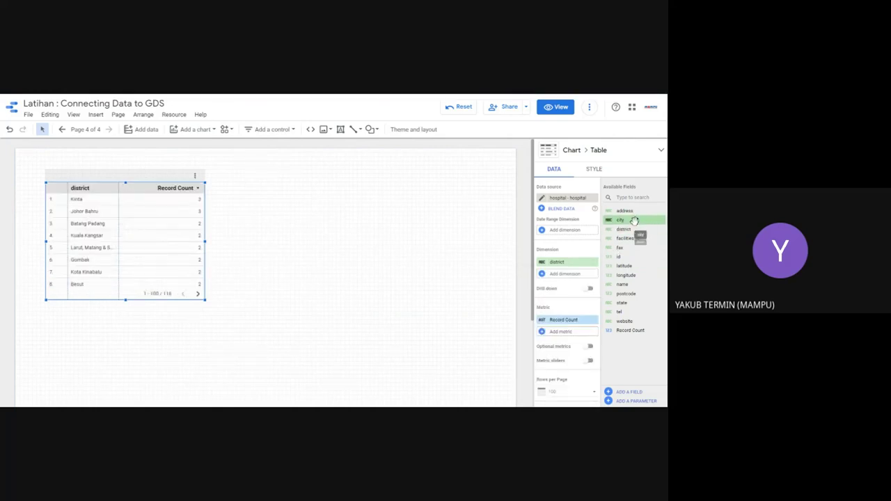
pyautogui.moveTo(632, 220); pyautogui.dragTo(565, 274)
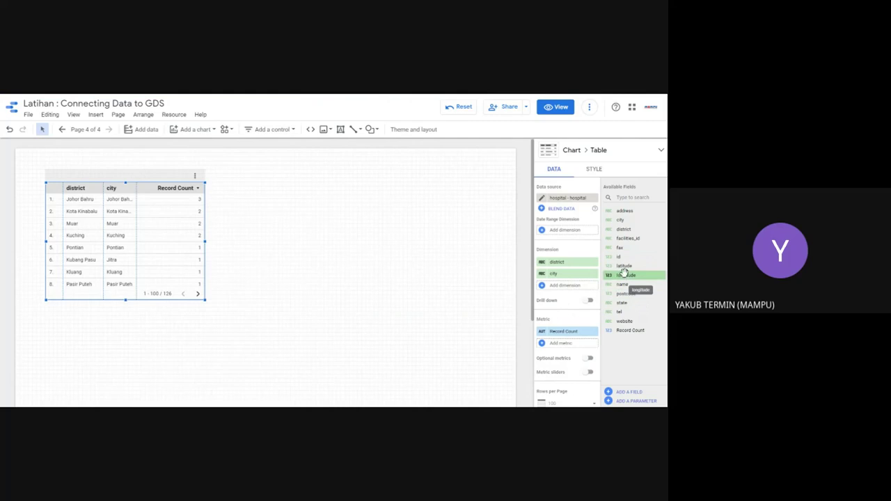
# Step: Use latitude and longitude as the table's metrics and add address as a dimension
pyautogui.moveTo(624, 265); pyautogui.dragTo(561, 346)
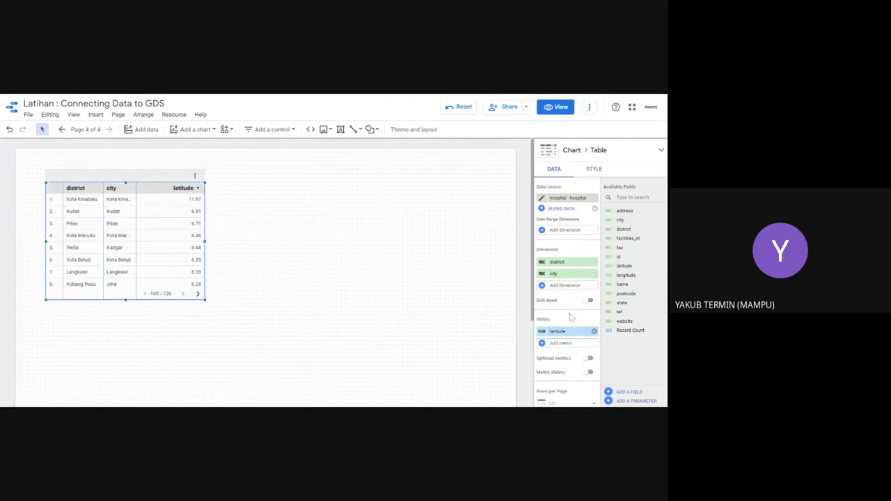
pyautogui.moveTo(624, 275); pyautogui.dragTo(575, 344)
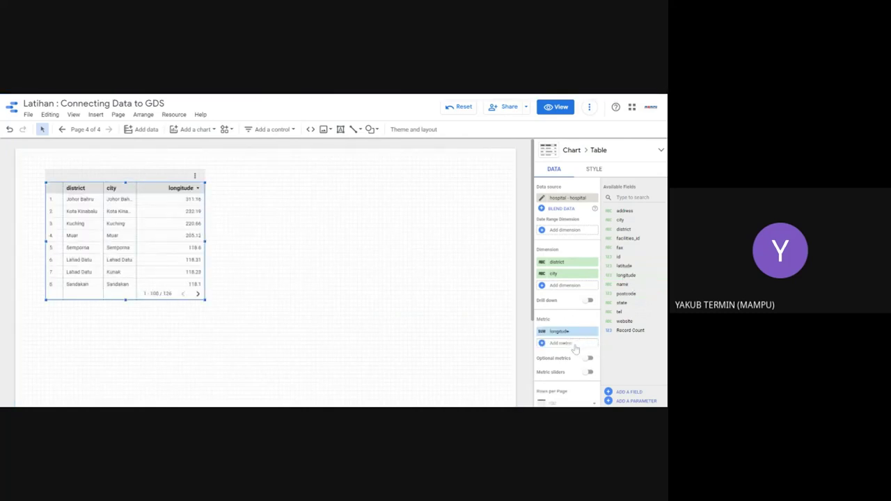
pyautogui.moveTo(626, 266); pyautogui.dragTo(567, 332)
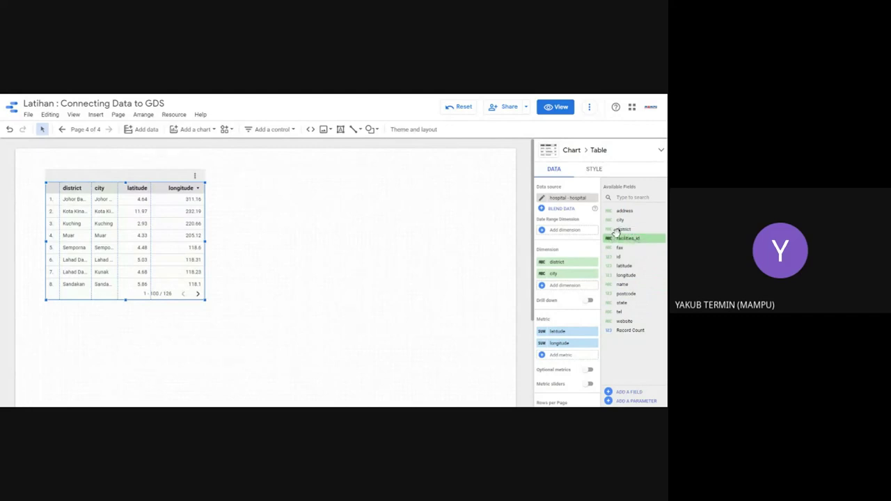
pyautogui.moveTo(623, 211); pyautogui.dragTo(567, 262)
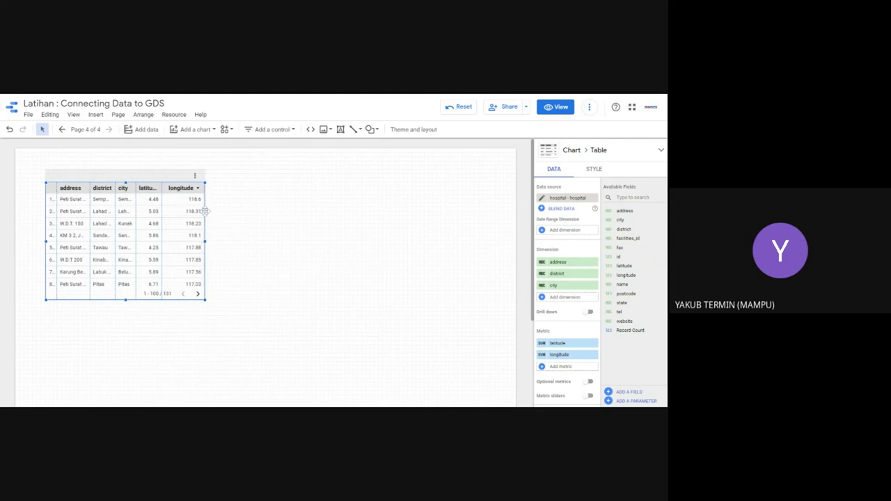
# Step: Widen the hospital table so its address, district, city, latitude and longitude columns read fully
pyautogui.moveTo(204, 241); pyautogui.dragTo(299, 244)
pyautogui.click(345, 268)
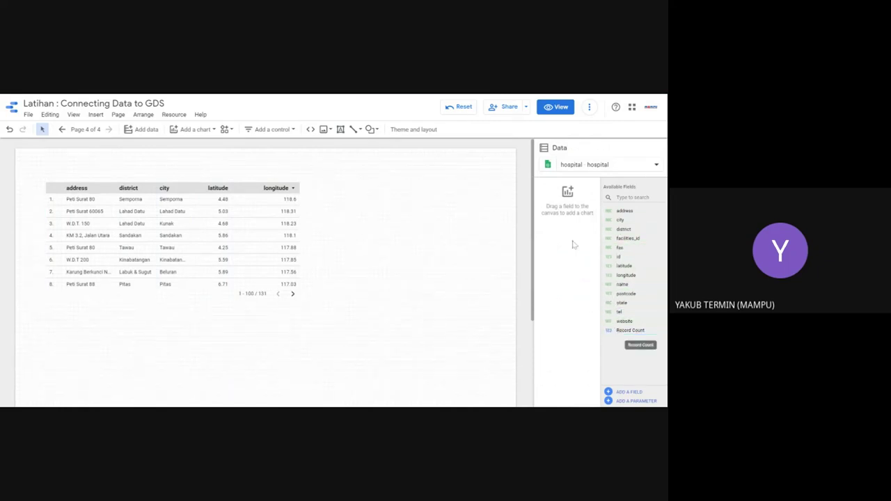
pyautogui.click(252, 240)
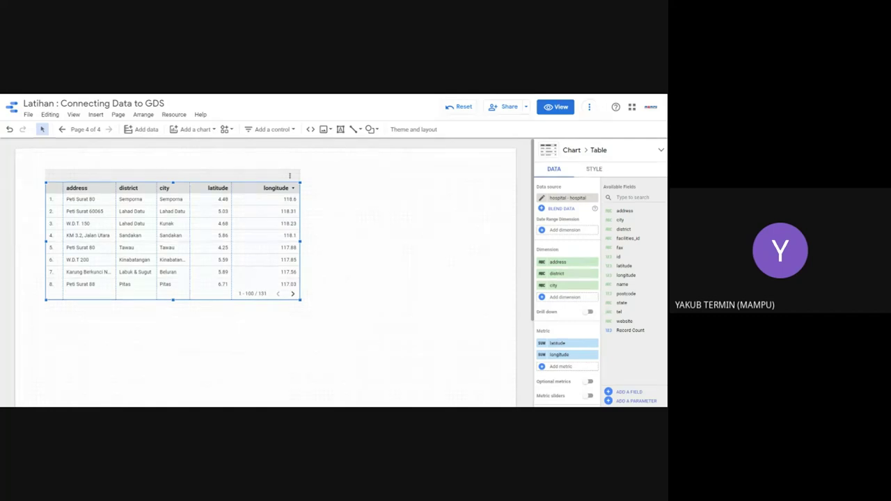
pyautogui.click(373, 213)
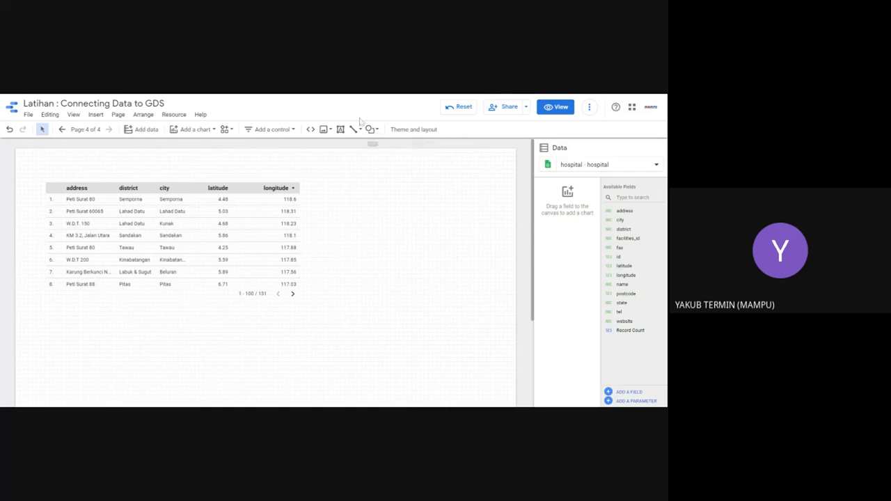
pyautogui.click(239, 239)
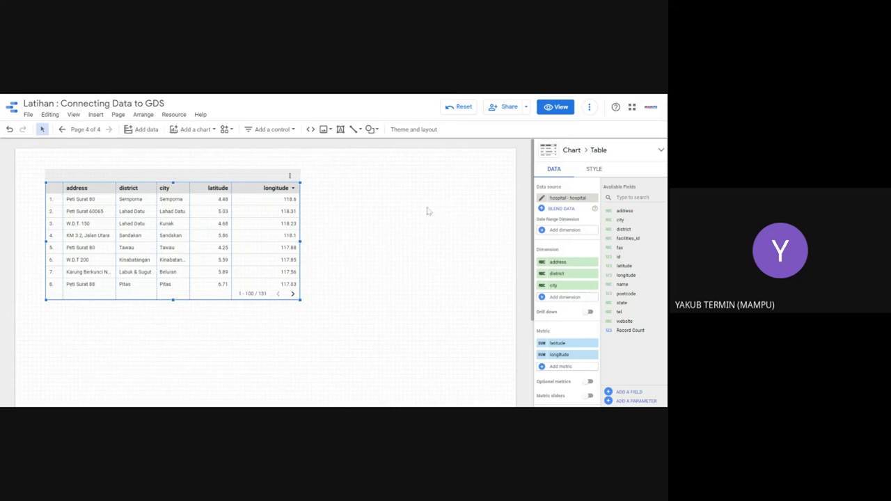
# Step: Nudge the hospital table slightly lower on page 4 to free space above it
pyautogui.moveTo(193, 182); pyautogui.dragTo(194, 179)
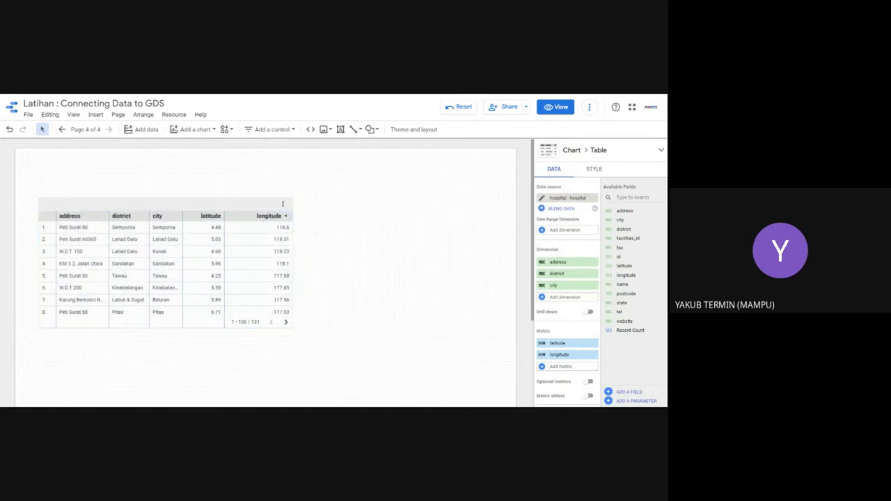
pyautogui.click(331, 242)
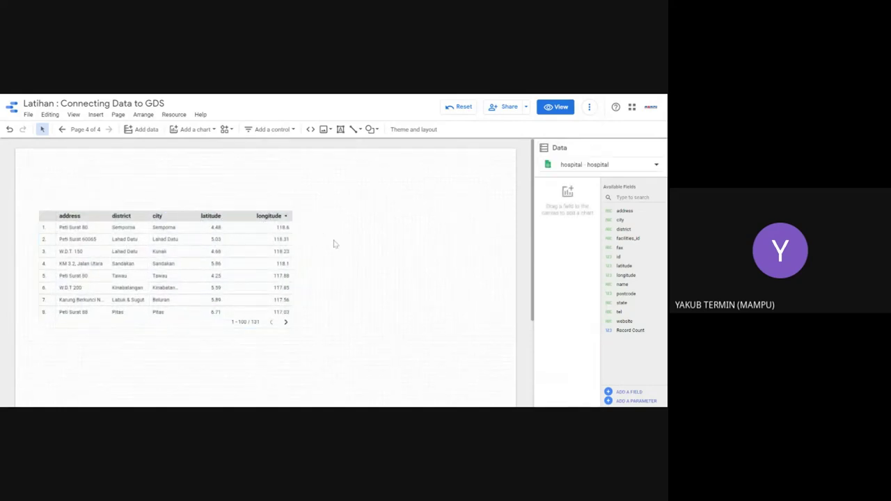
# Step: Add a text box reading 'DIREKTORI HOSPITAL DI SABAH' above the table, bold at 48px
pyautogui.click(340, 129)
pyautogui.moveTo(49, 163); pyautogui.dragTo(242, 197)
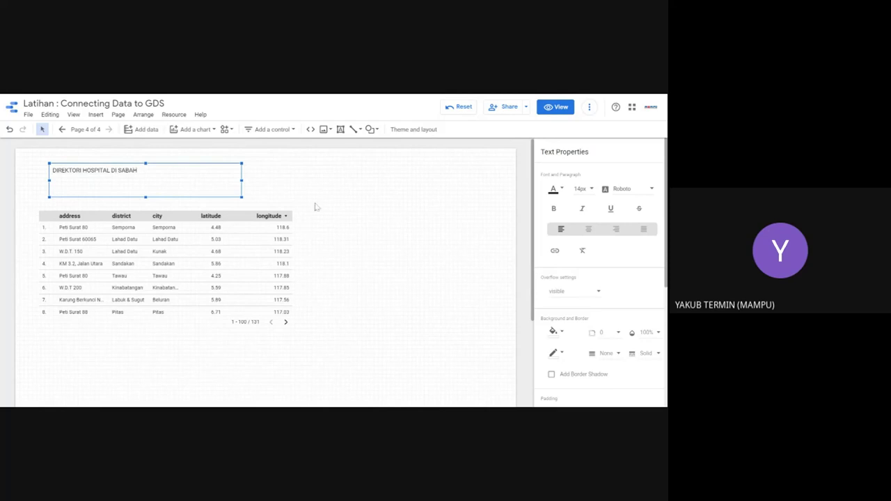
pyautogui.moveTo(138, 170); pyautogui.dragTo(49, 172)
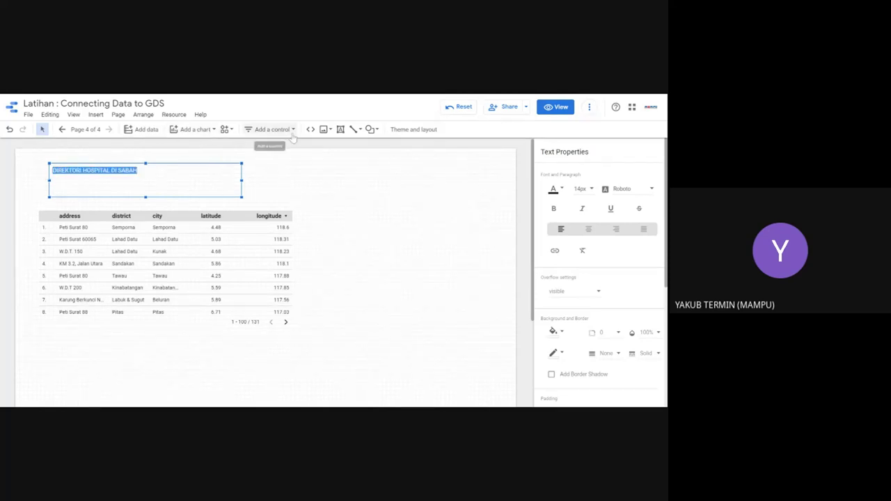
pyautogui.click(553, 208)
pyautogui.click(582, 189)
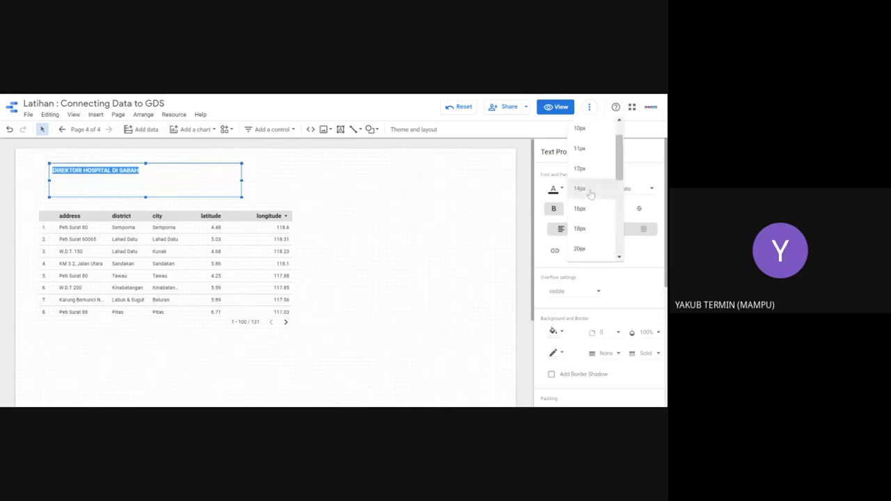
pyautogui.scroll(-3, 584, 237)
pyautogui.click(581, 252)
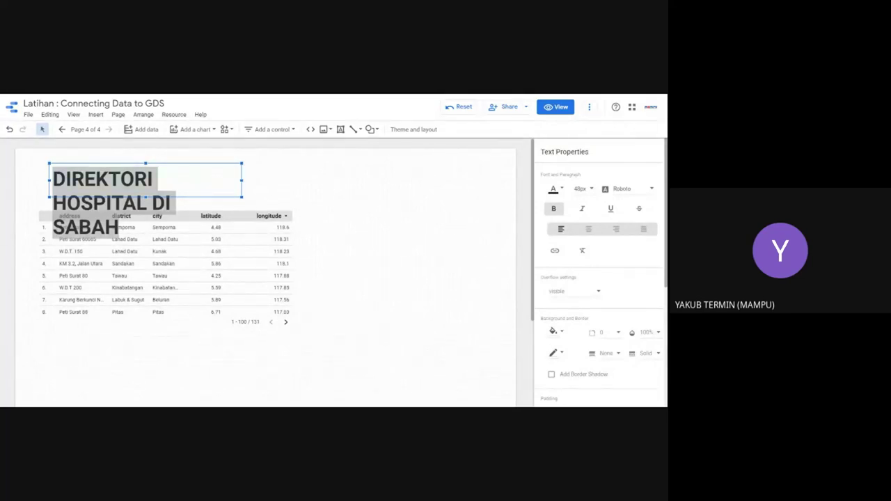
pyautogui.tripleClick(146, 199)
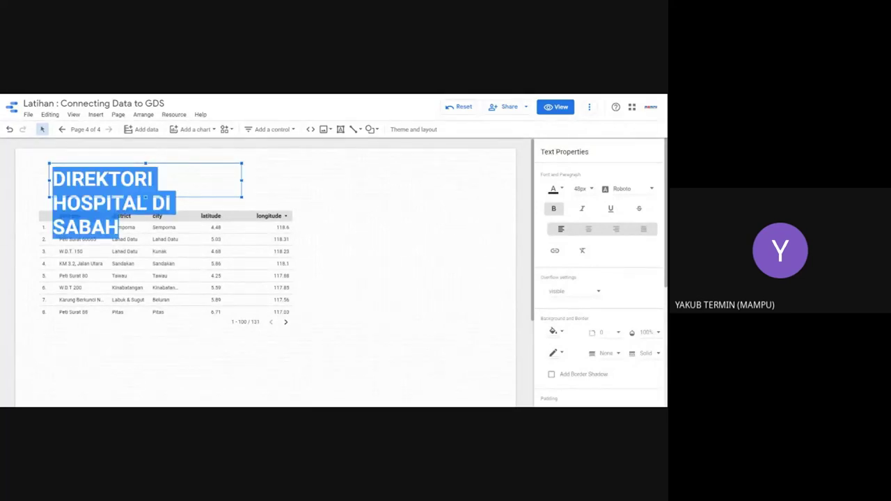
pyautogui.click(244, 184)
pyautogui.click(172, 195)
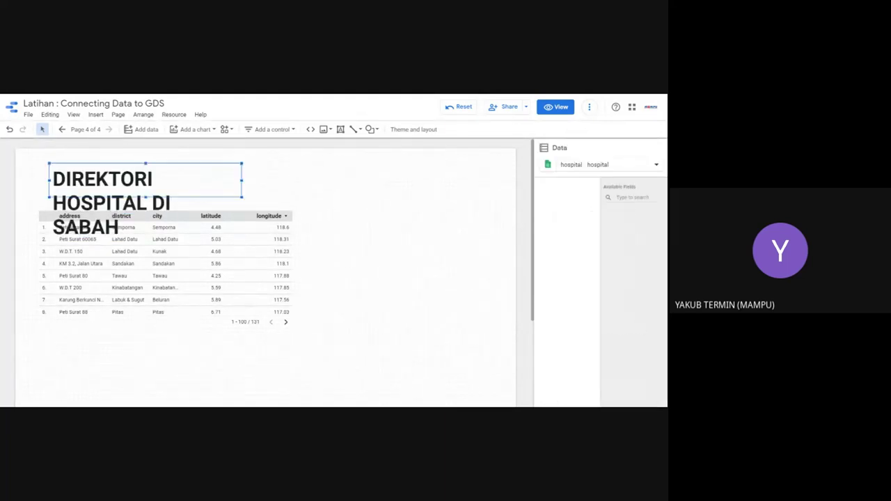
# Step: Widen the title box so 'DIREKTORI HOSPITAL DI SABAH' fits on one line
pyautogui.moveTo(243, 193); pyautogui.dragTo(472, 192)
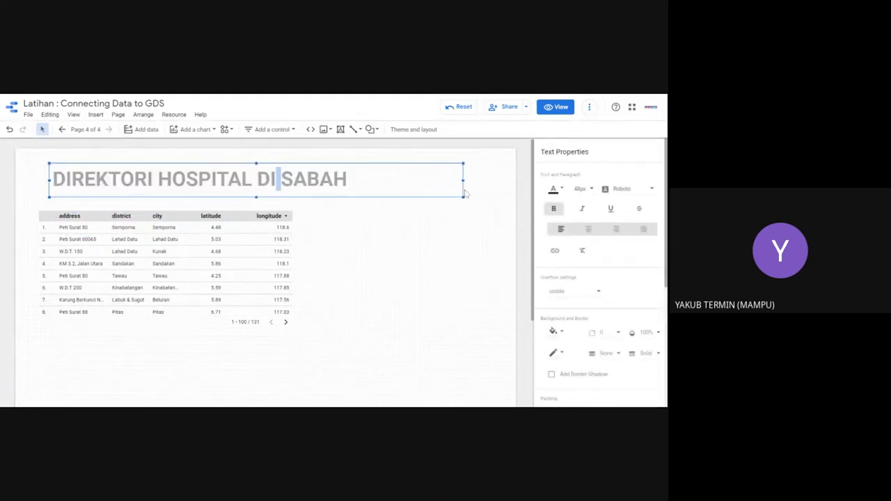
pyautogui.click(555, 193)
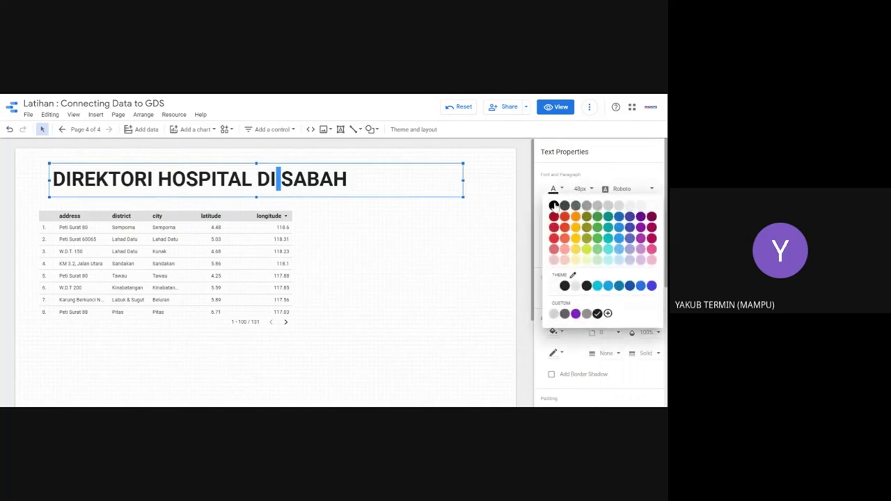
pyautogui.click(629, 294)
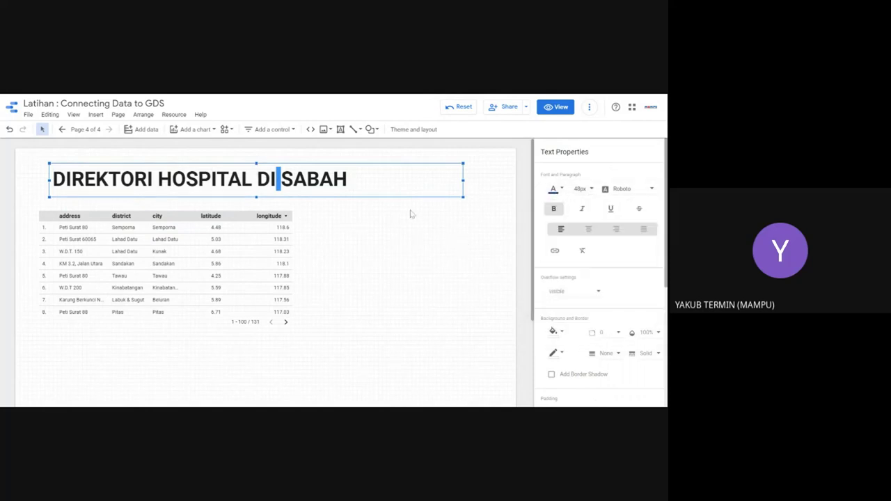
# Step: Colour the whole title text teal from the Font Colour palette
pyautogui.moveTo(348, 179); pyautogui.dragTo(43, 179)
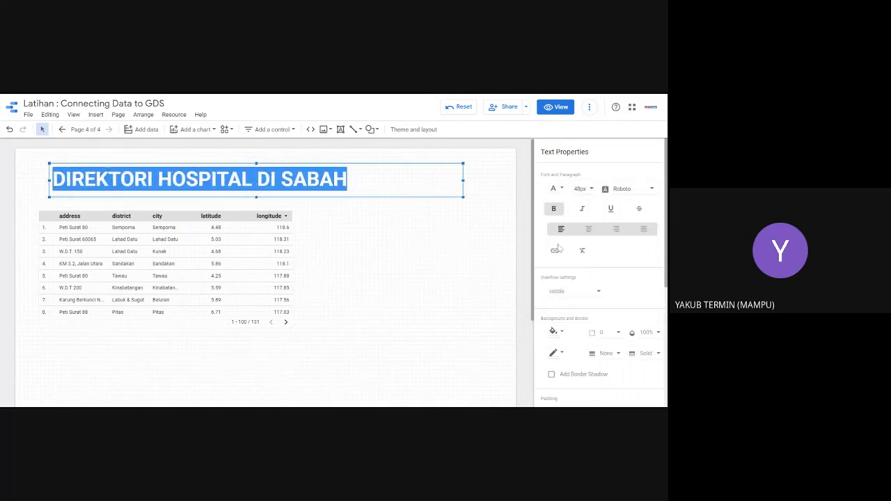
pyautogui.click(554, 189)
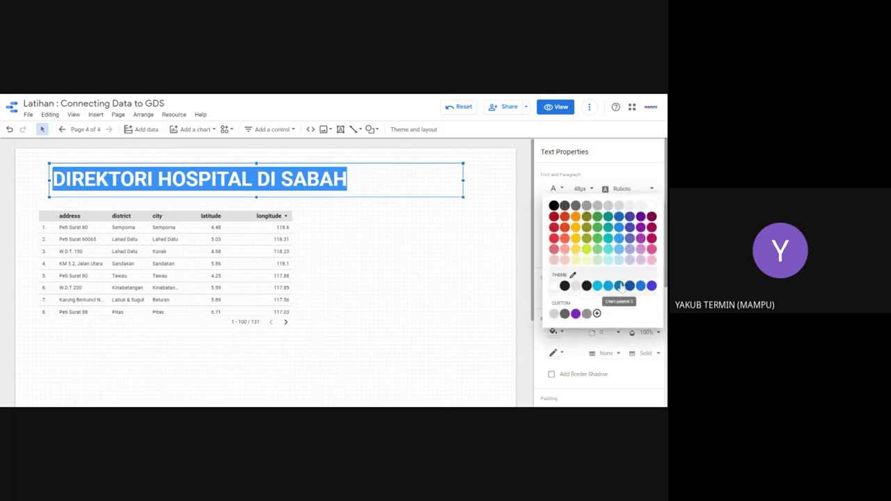
pyautogui.click(619, 286)
pyautogui.click(332, 234)
pyautogui.click(230, 245)
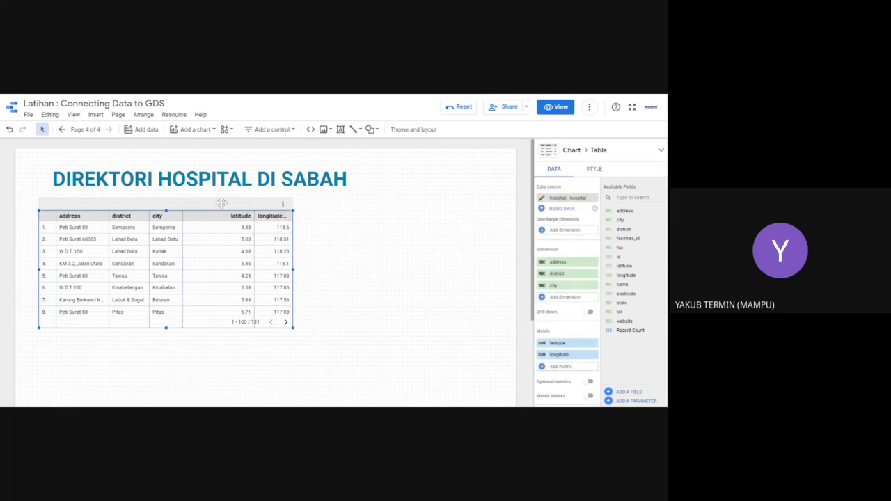
# Step: Shift the hospital table right so it lines up under the title
pyautogui.rightClick(287, 211)
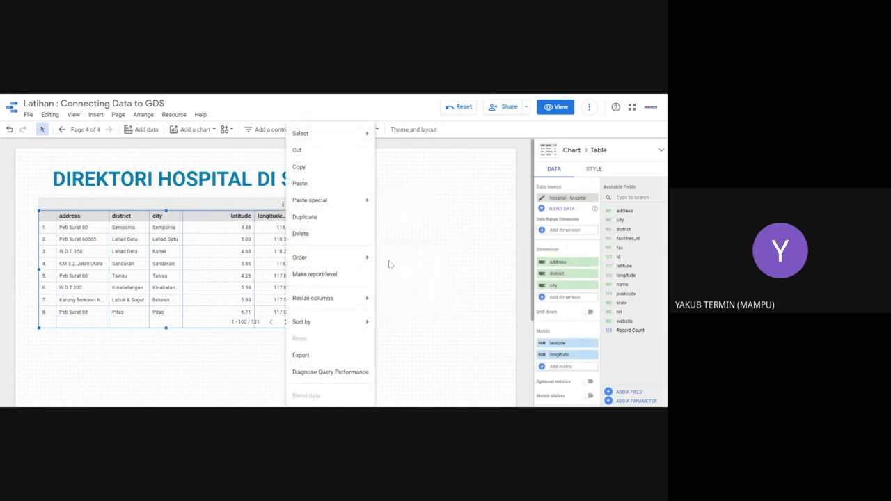
pyautogui.click(409, 359)
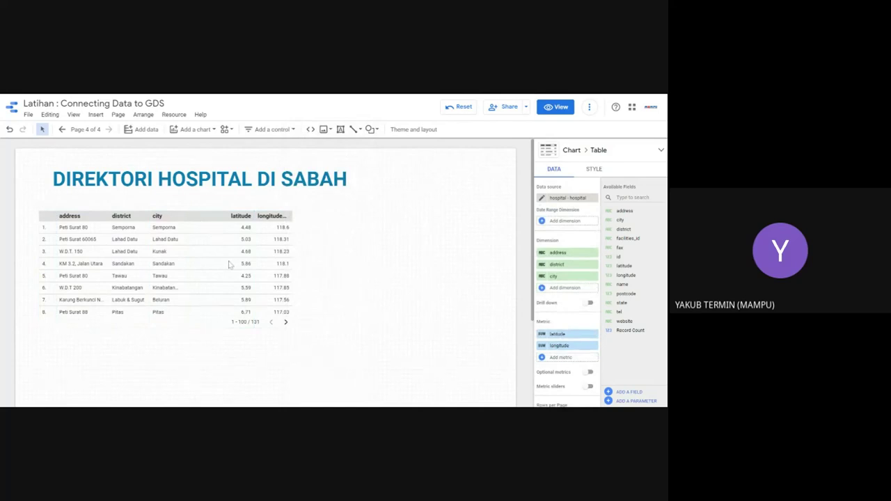
pyautogui.moveTo(234, 250); pyautogui.dragTo(200, 241)
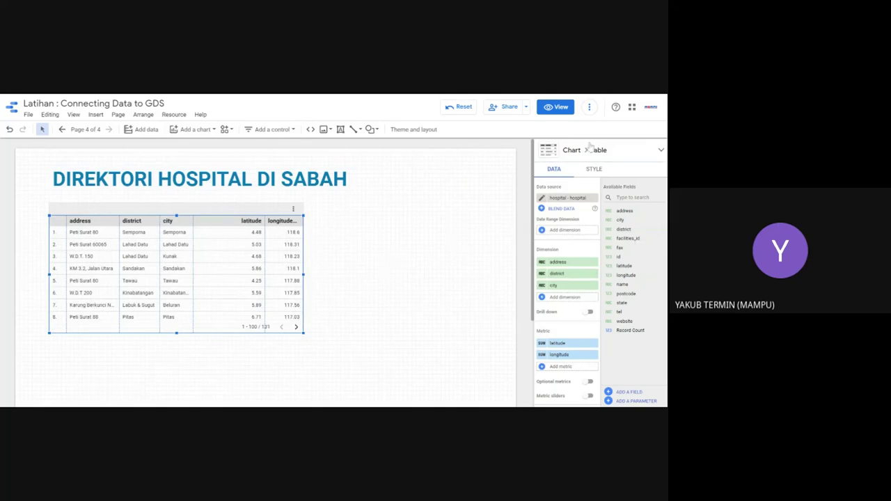
pyautogui.click(593, 168)
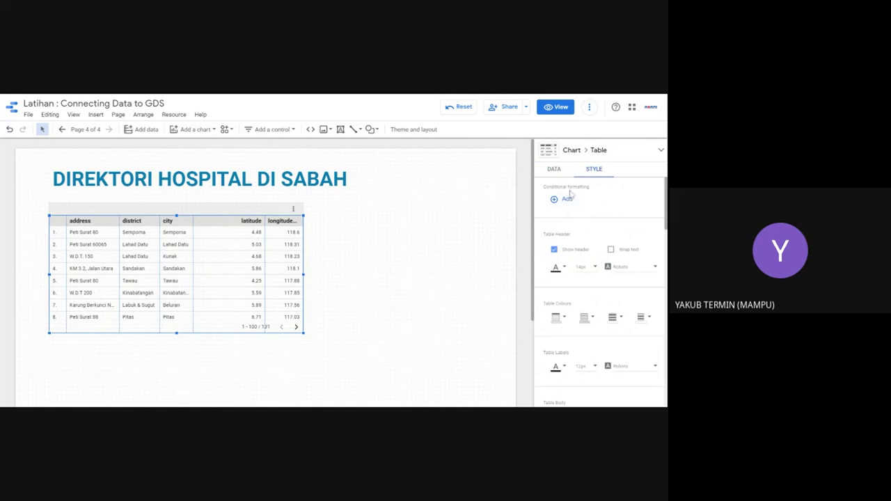
pyautogui.click(351, 246)
pyautogui.click(196, 129)
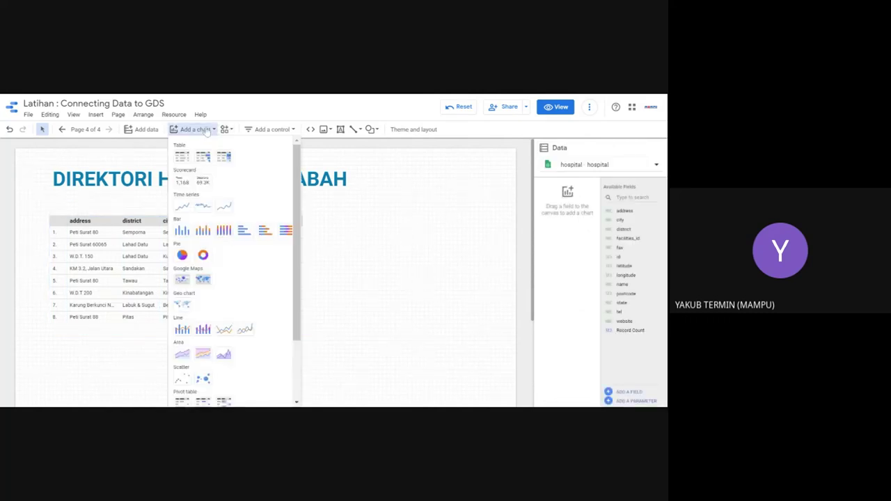
# Step: Place a Scorecard showing Record Count 131 right of the title and make it taller
pyautogui.click(391, 276)
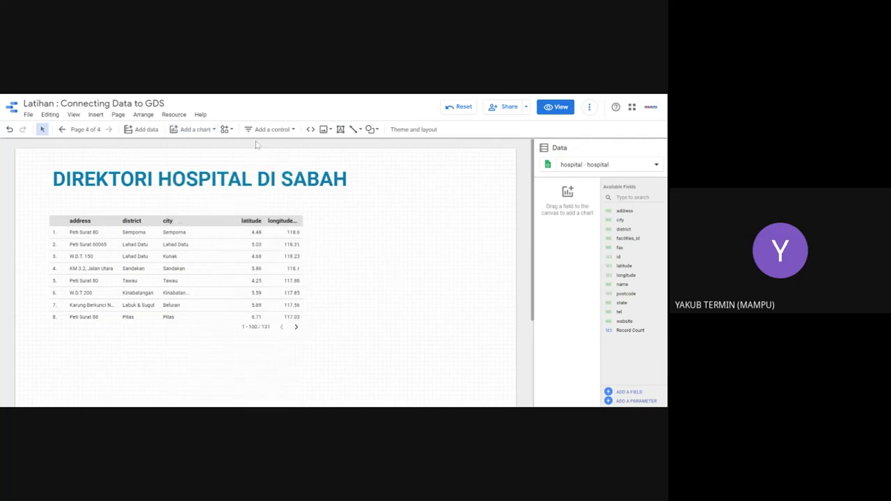
pyautogui.click(228, 130)
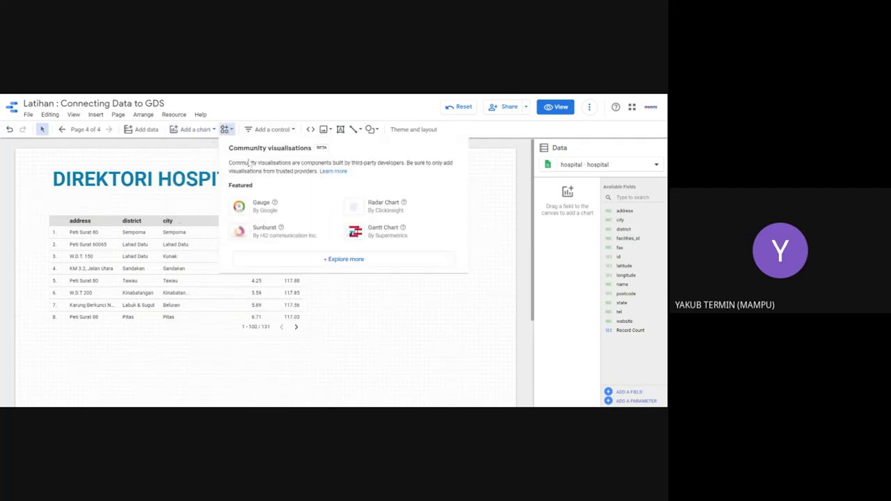
pyautogui.click(199, 134)
pyautogui.click(202, 132)
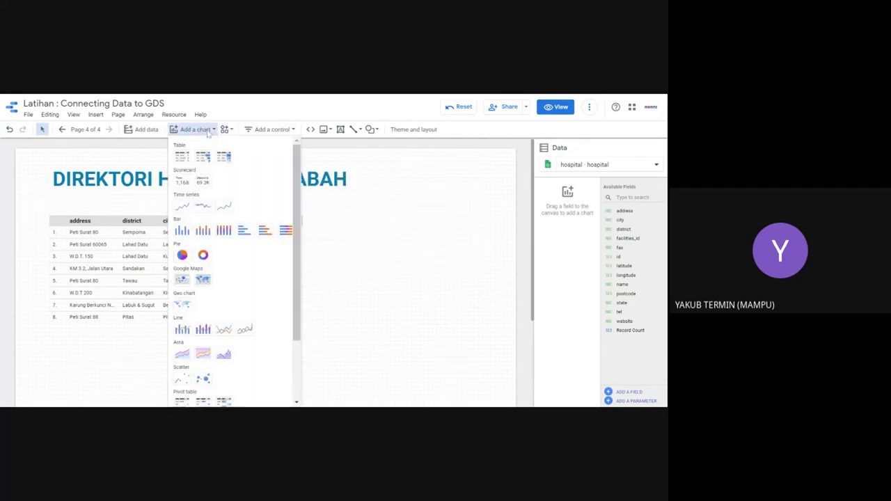
pyautogui.click(183, 183)
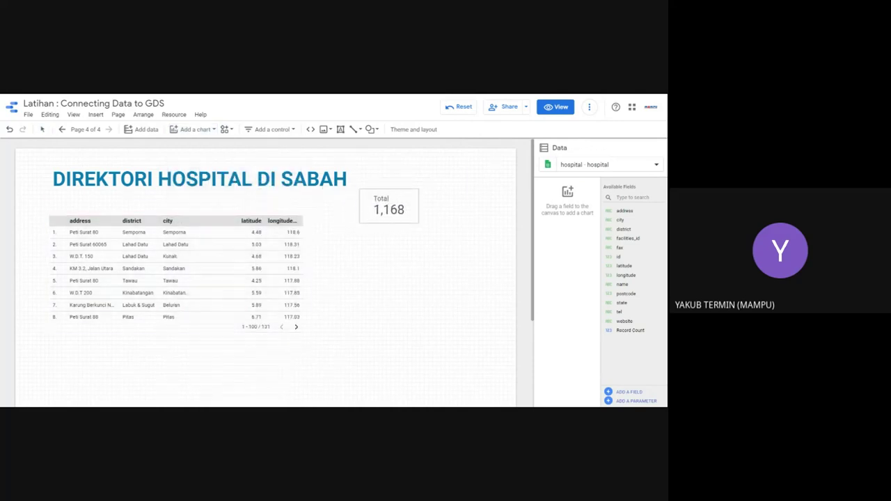
pyautogui.click(367, 172)
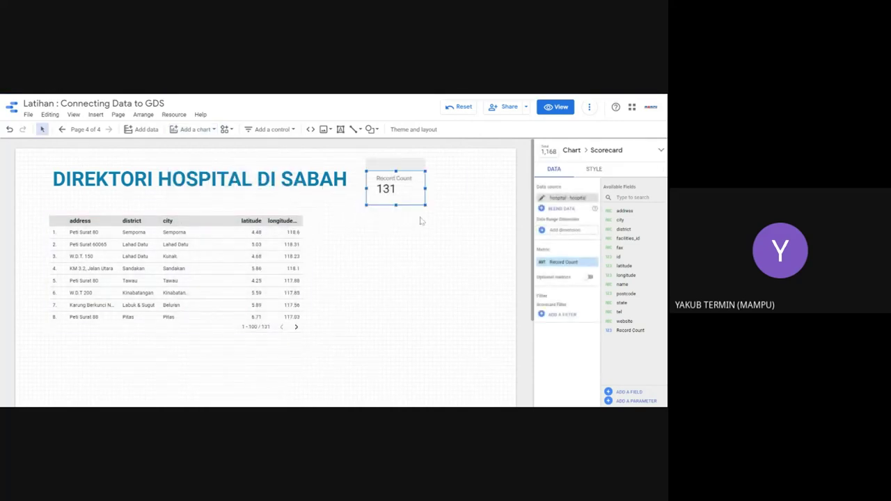
pyautogui.moveTo(396, 205); pyautogui.dragTo(396, 212)
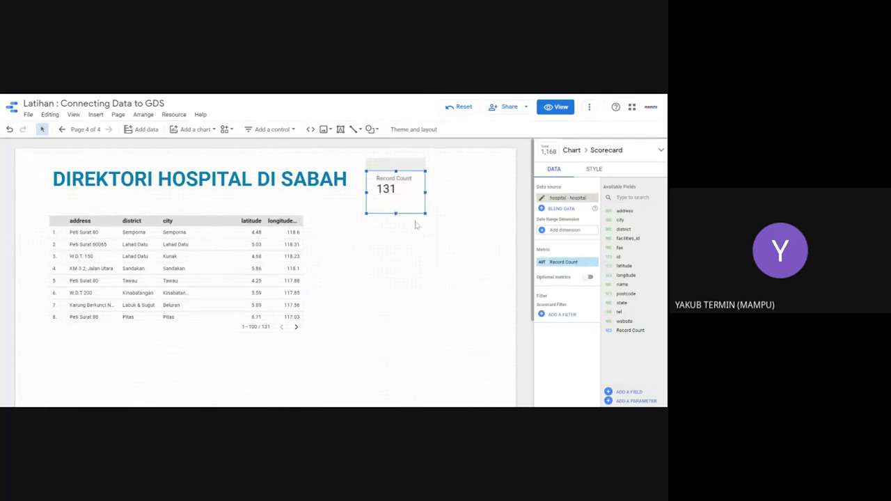
pyautogui.click(542, 263)
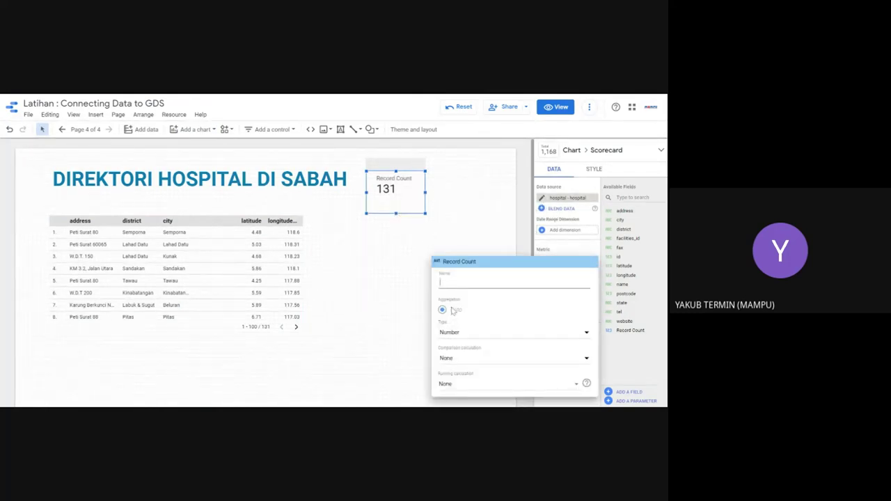
# Step: Rename the scorecard's Record Count metric to 'Bilangan hospital'
pyautogui.write('bi')
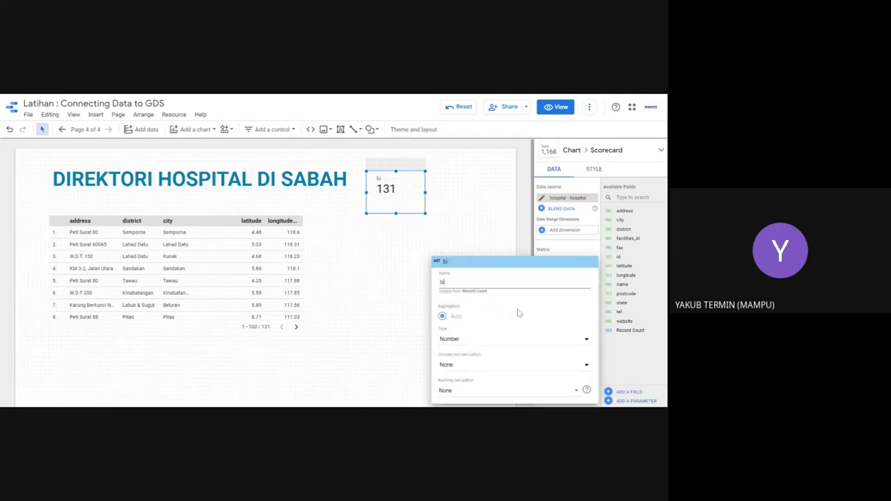
pyautogui.press('BackSpace')
pyautogui.press('BackSpace')
pyautogui.write('Bilangan hospital')
pyautogui.press('Return')
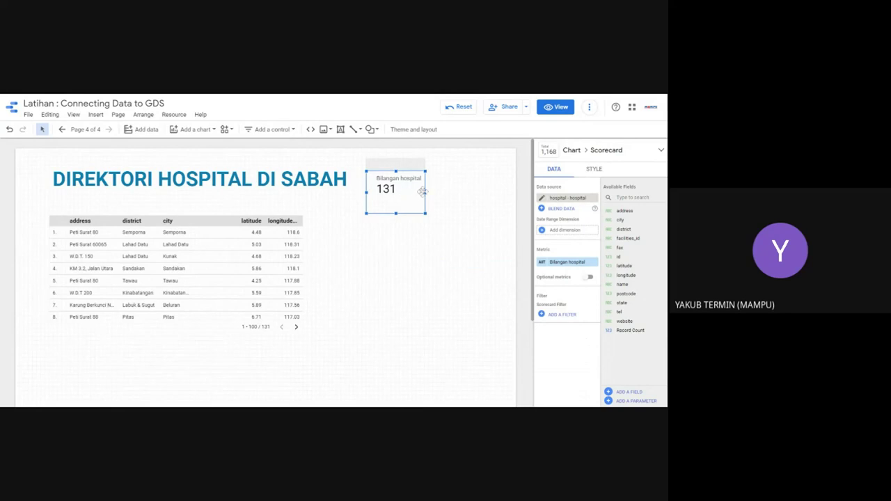
# Step: Make the hospital-count scorecard slightly wider and shorter
pyautogui.moveTo(424, 191); pyautogui.dragTo(443, 191)
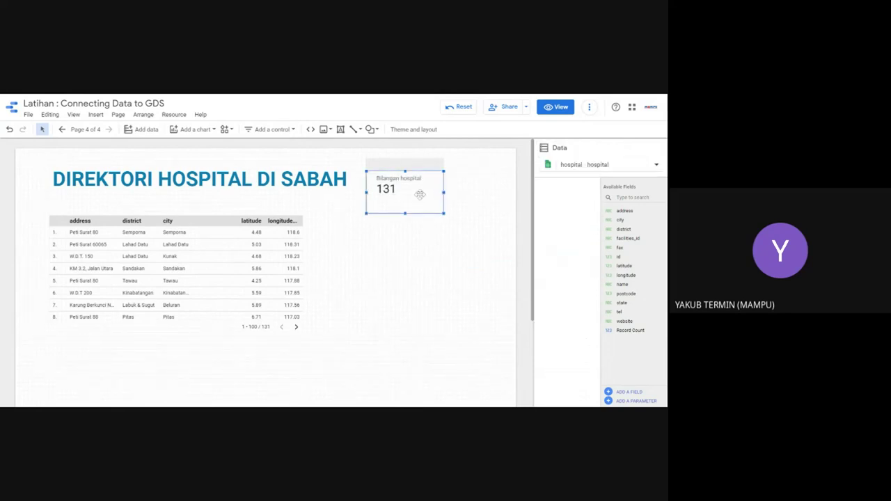
pyautogui.moveTo(406, 213); pyautogui.dragTo(406, 201)
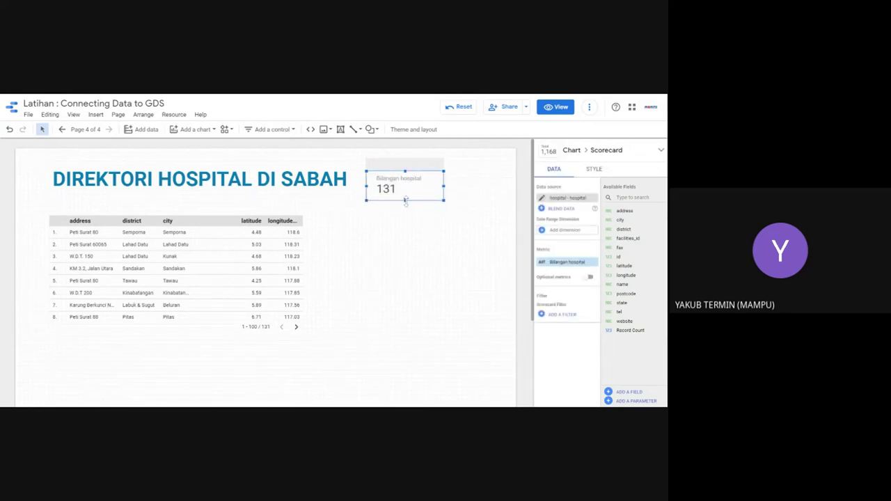
pyautogui.click(383, 248)
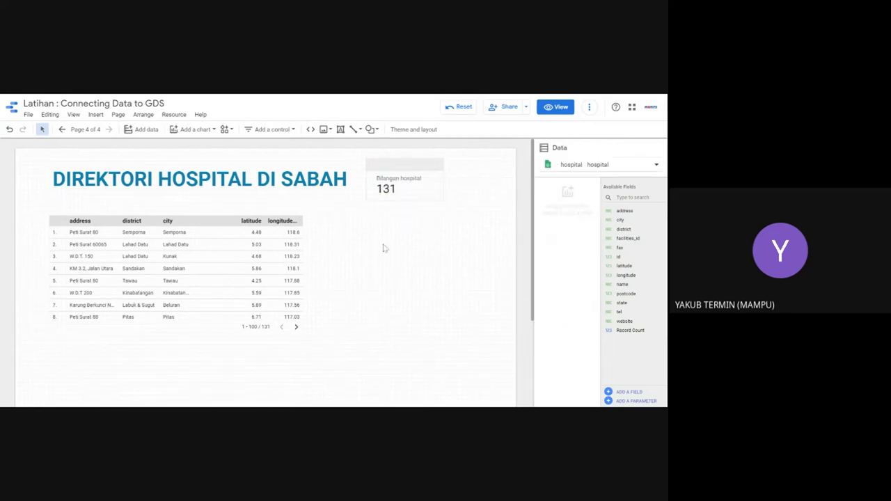
# Step: Add a Google Maps bubble map beside the table, then delete it after a system error
pyautogui.click(208, 132)
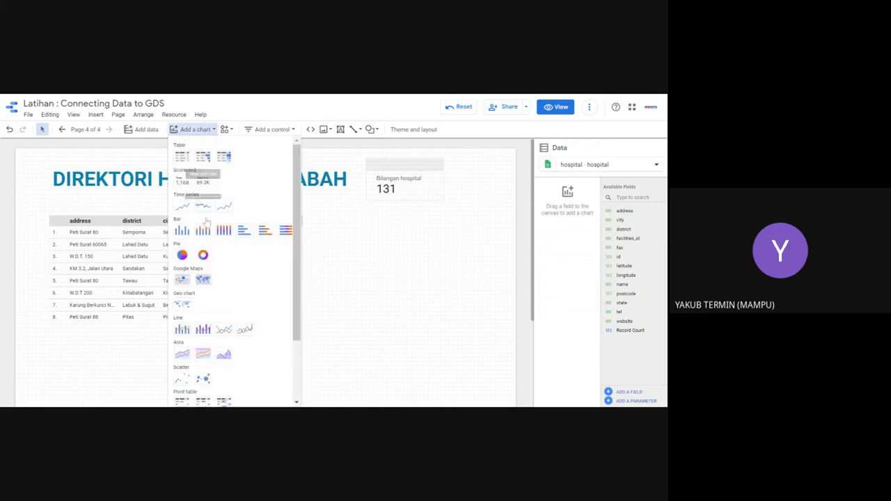
pyautogui.click(181, 279)
pyautogui.click(324, 223)
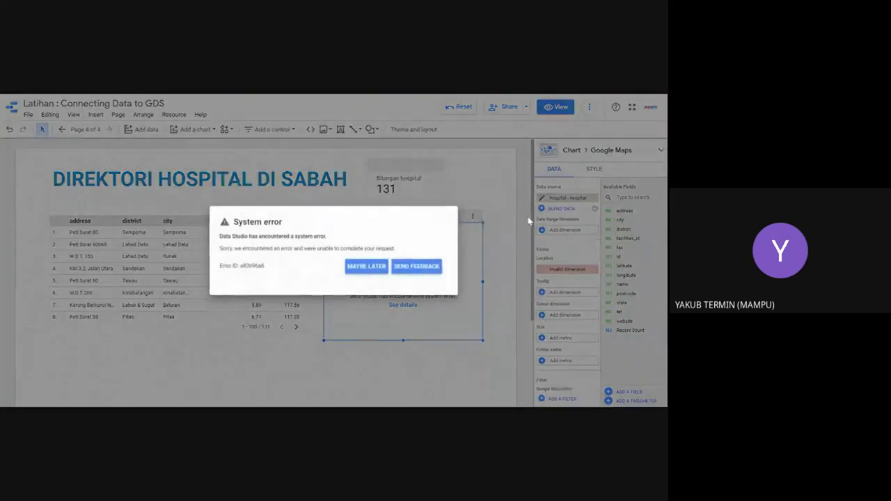
pyautogui.click(369, 270)
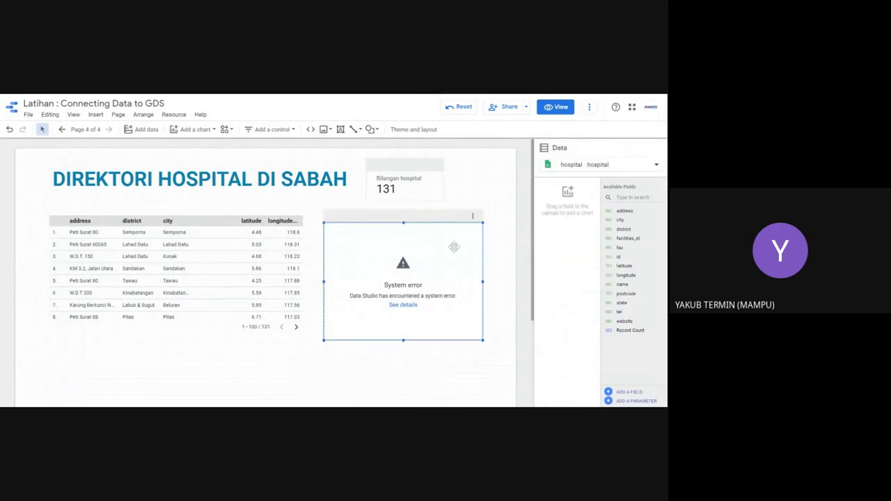
pyautogui.press('Delete')
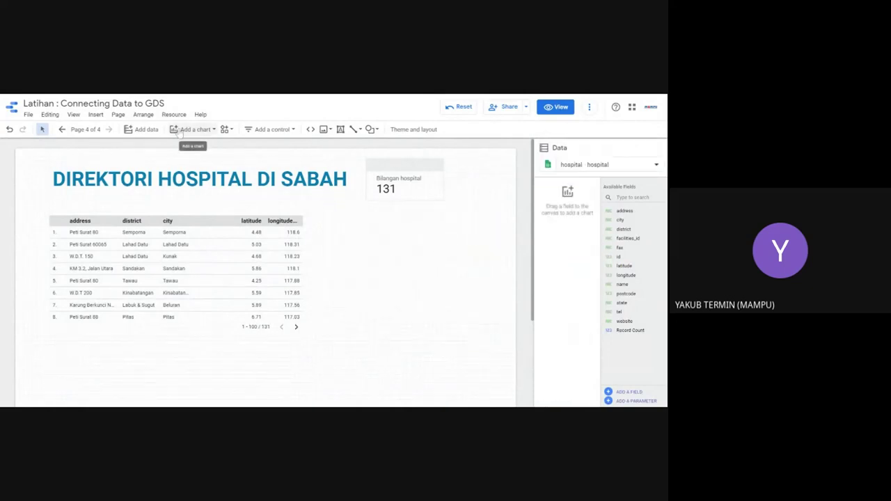
# Step: Add the bubble map again, check its system error, and delete the failed chart
pyautogui.click(179, 131)
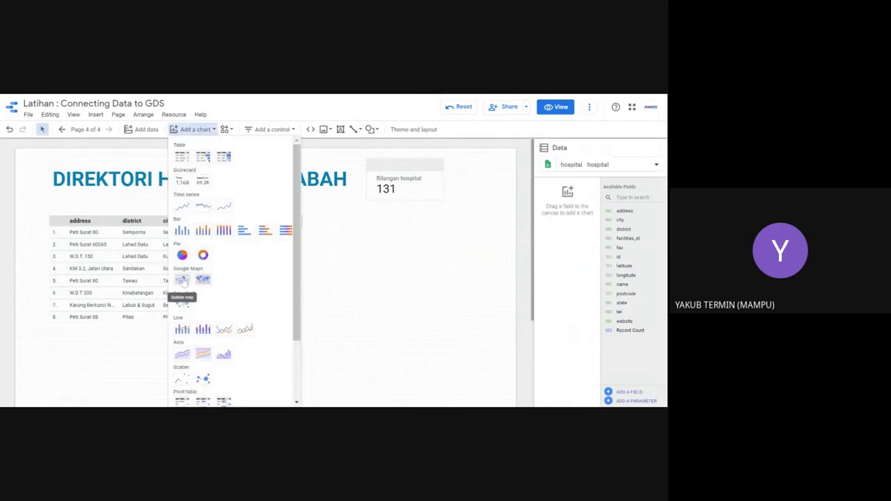
pyautogui.click(181, 279)
pyautogui.click(326, 243)
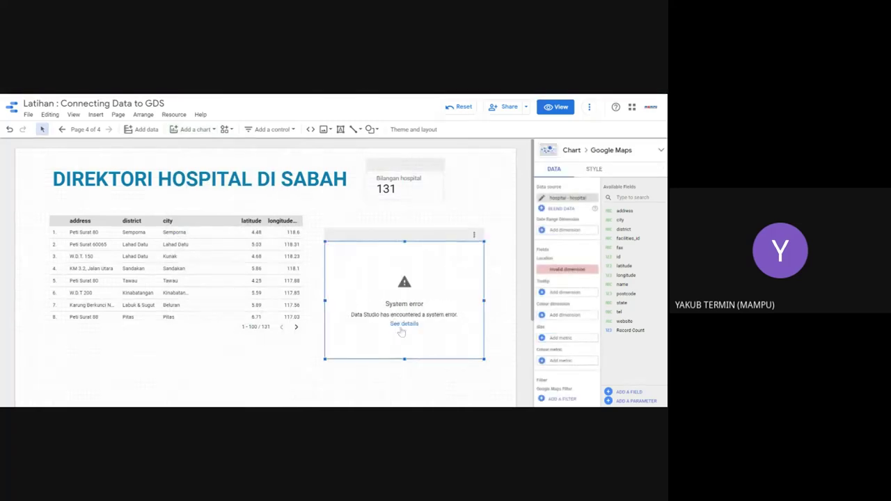
pyautogui.click(403, 324)
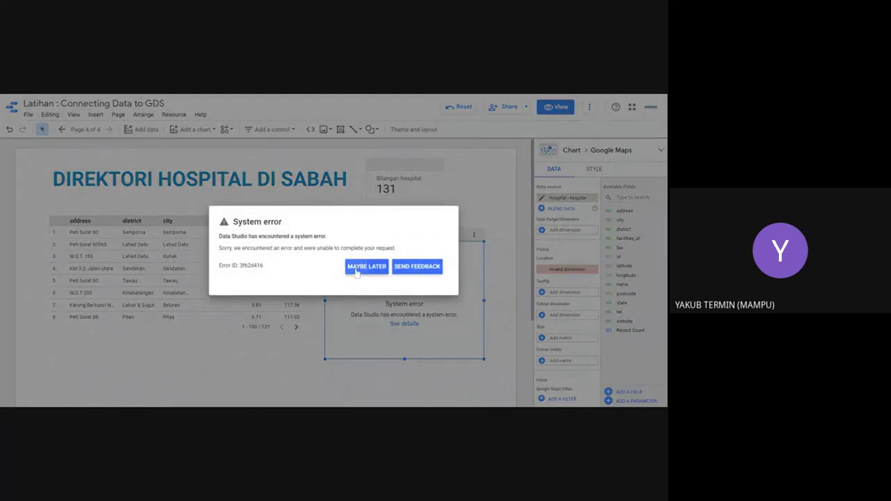
pyautogui.click(356, 267)
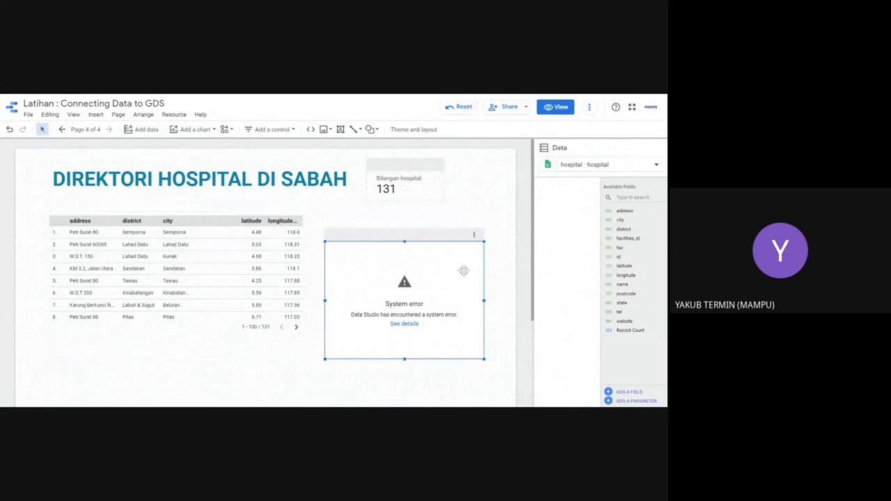
pyautogui.press('Delete')
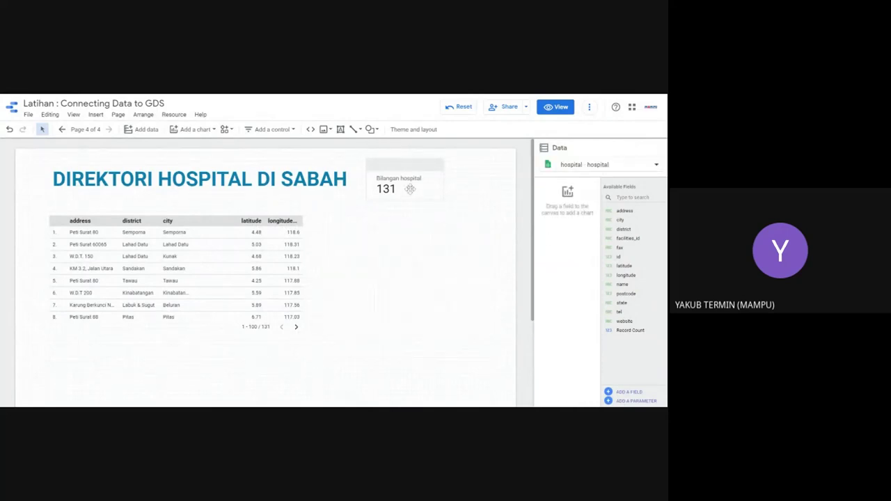
# Step: Place a fresh Google Maps bubble map on the page beside the hospital table
pyautogui.click(410, 189)
pyautogui.click(394, 247)
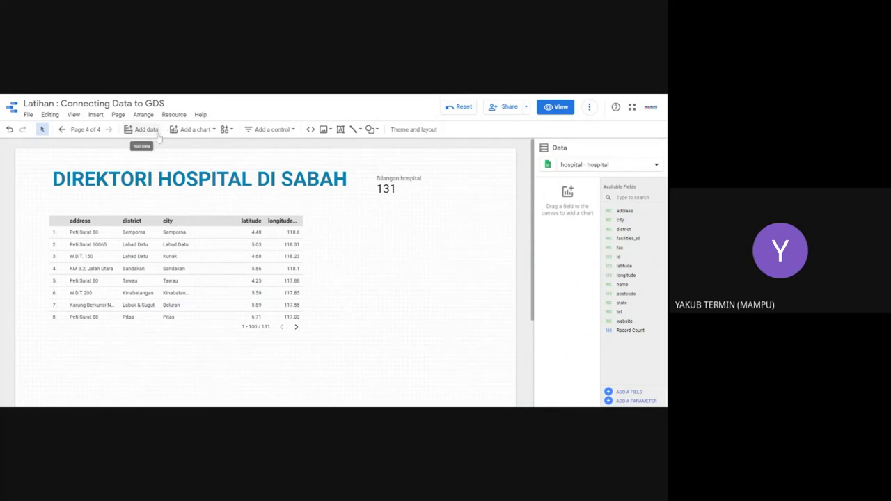
pyautogui.click(196, 130)
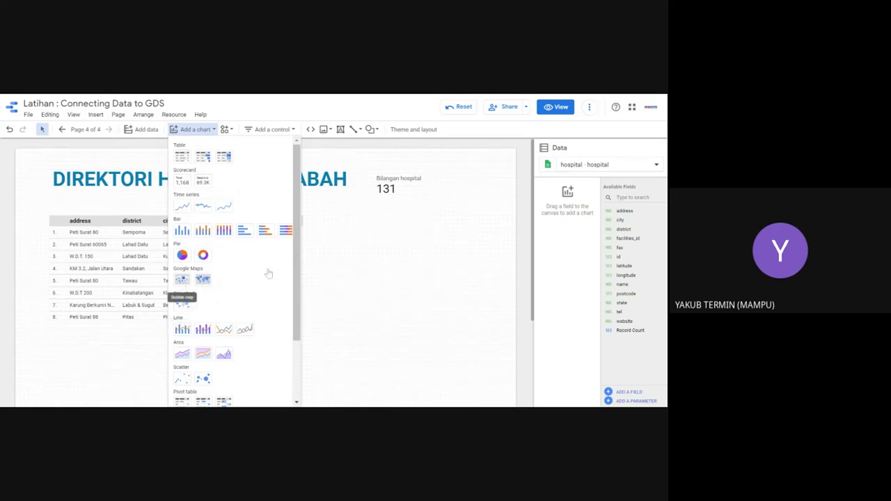
pyautogui.click(182, 279)
pyautogui.click(311, 264)
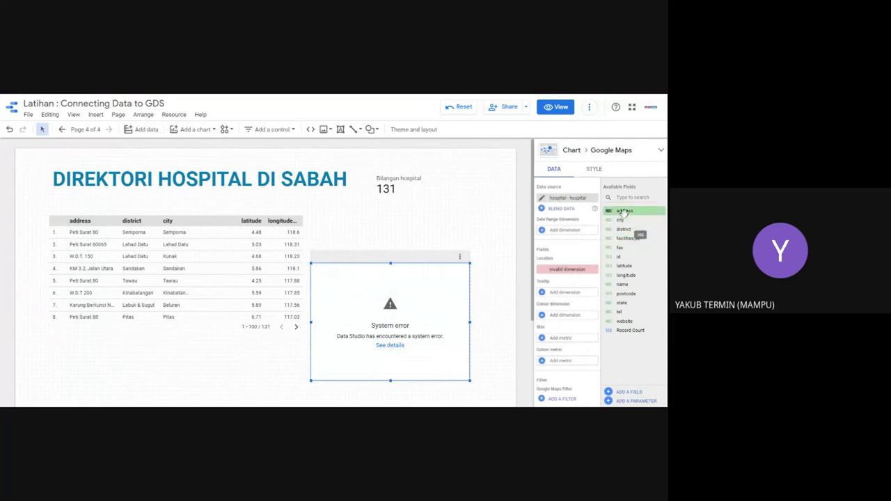
# Step: Set district as the map's Location, address as Tooltip, and district as Colour dimension
pyautogui.moveTo(622, 213); pyautogui.dragTo(575, 270)
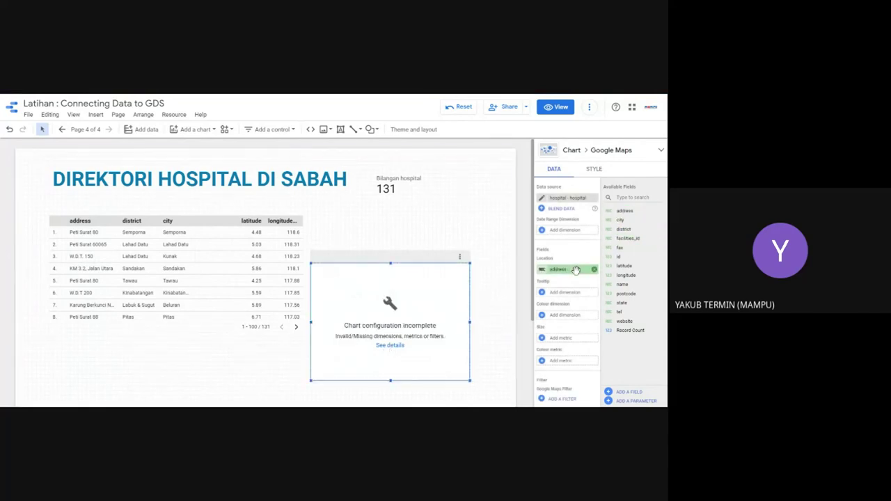
pyautogui.moveTo(623, 229); pyautogui.dragTo(572, 270)
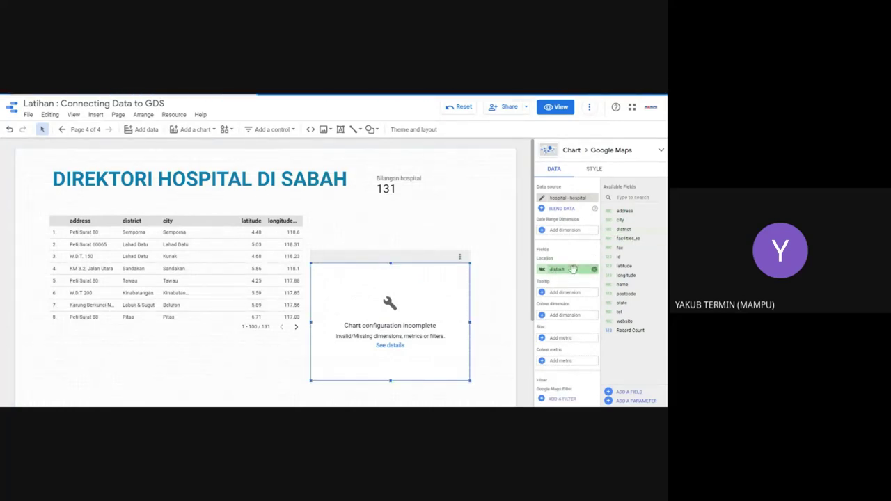
pyautogui.moveTo(630, 211); pyautogui.dragTo(617, 211)
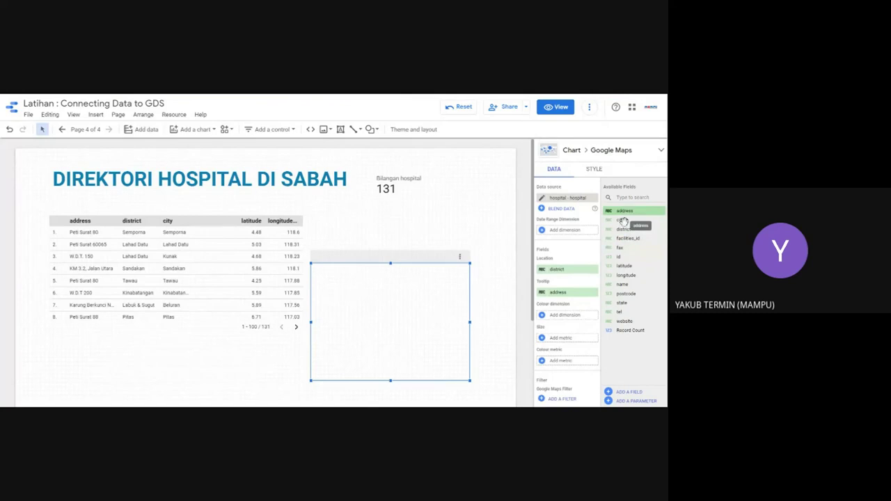
pyautogui.moveTo(623, 229); pyautogui.dragTo(568, 315)
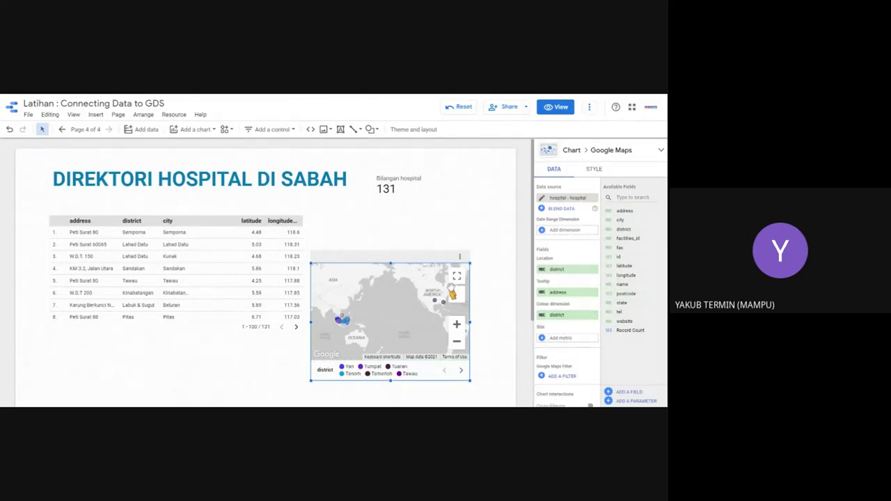
# Step: Style the map with a road-map background, Standard style and Bubbles layer type
pyautogui.click(593, 170)
pyautogui.click(612, 210)
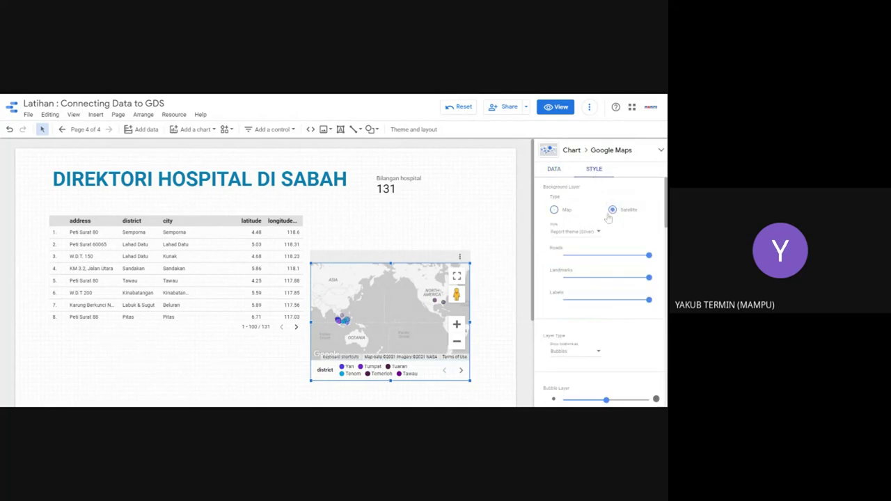
pyautogui.click(592, 240)
pyautogui.click(583, 279)
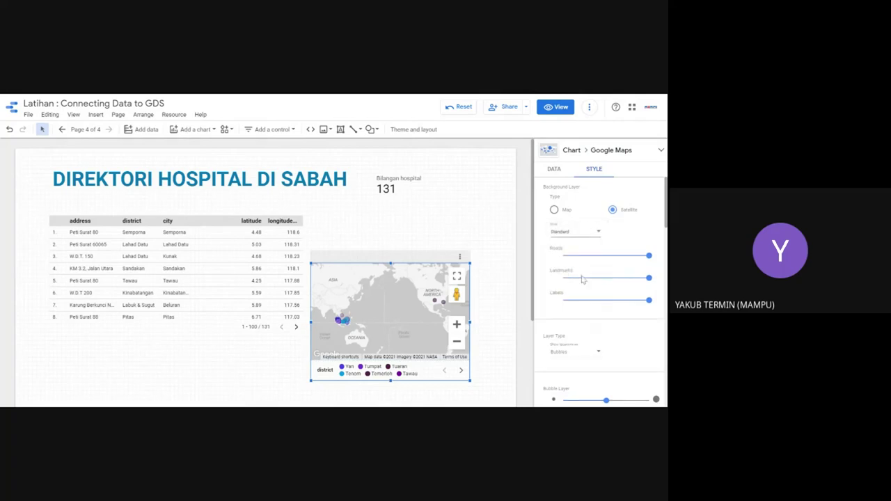
pyautogui.click(554, 210)
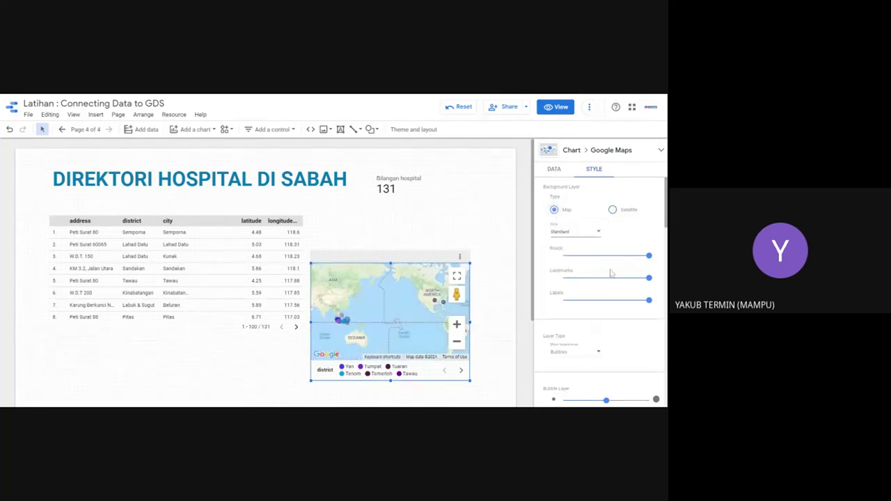
pyautogui.click(583, 350)
pyautogui.click(567, 374)
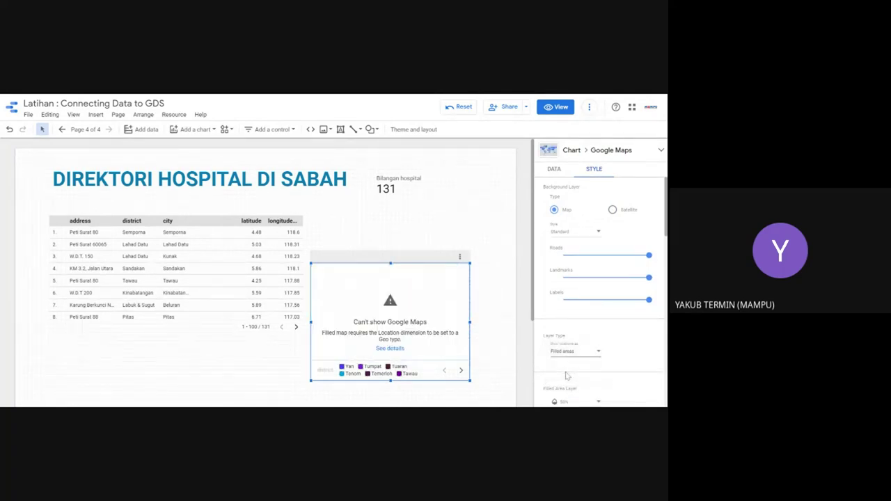
pyautogui.click(569, 352)
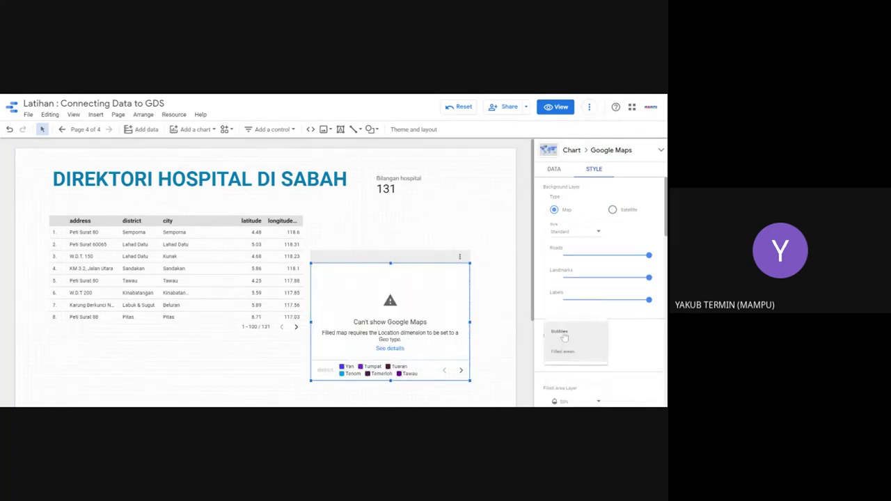
pyautogui.click(562, 333)
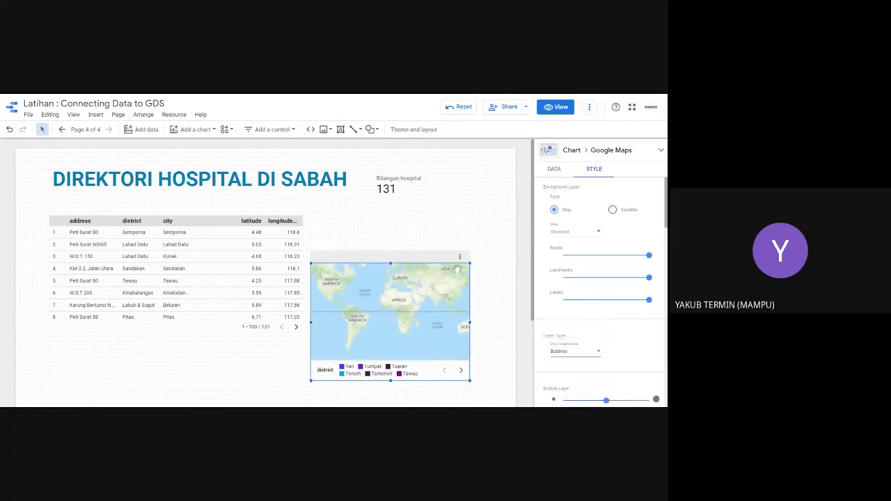
# Step: Move the map chart up beside the table and enlarge it
pyautogui.moveTo(421, 303); pyautogui.dragTo(421, 284)
pyautogui.moveTo(488, 340); pyautogui.dragTo(497, 356)
pyautogui.moveTo(497, 287); pyautogui.dragTo(494, 281)
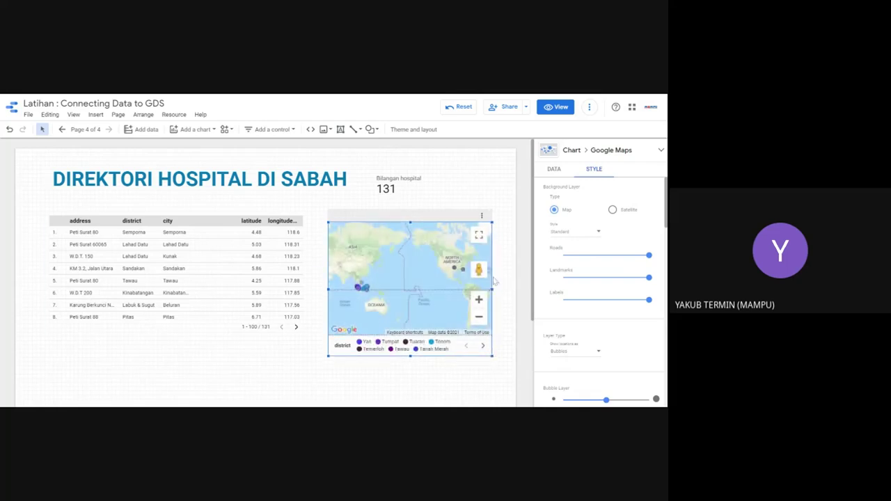
pyautogui.click(553, 170)
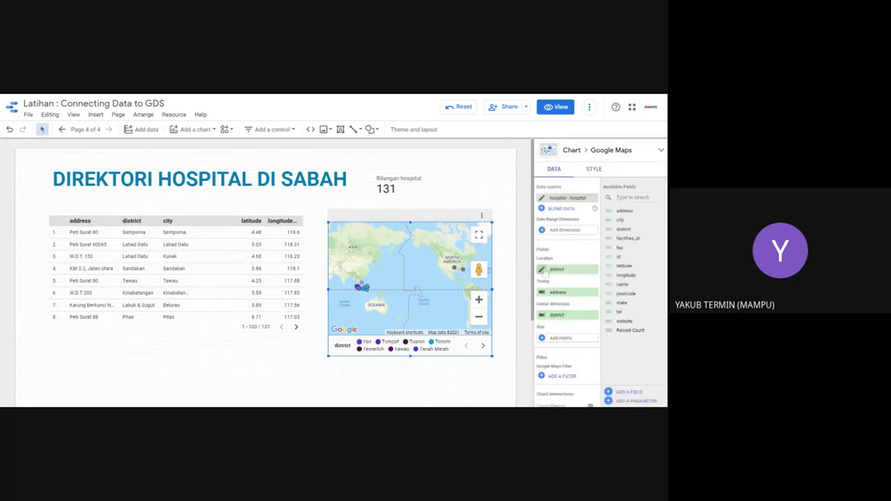
# Step: Change the district location field's type to Geo > Latitude, Longitude
pyautogui.click(542, 270)
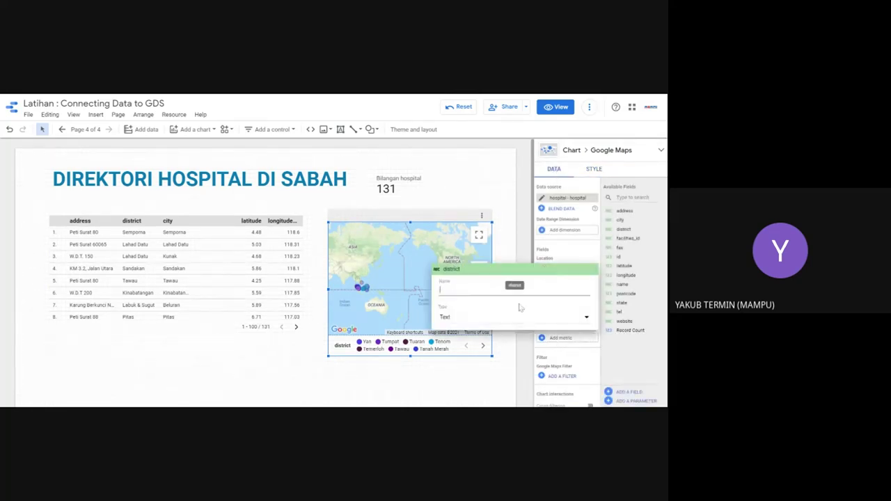
pyautogui.click(480, 318)
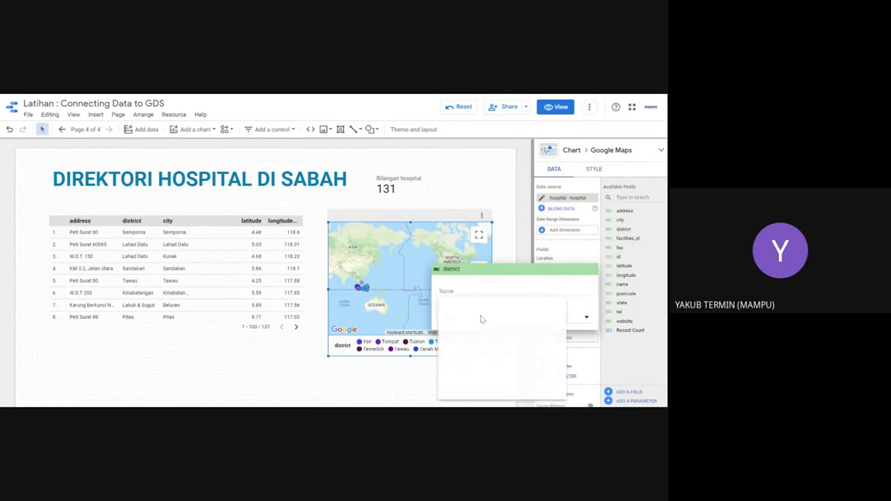
pyautogui.moveTo(472, 365)
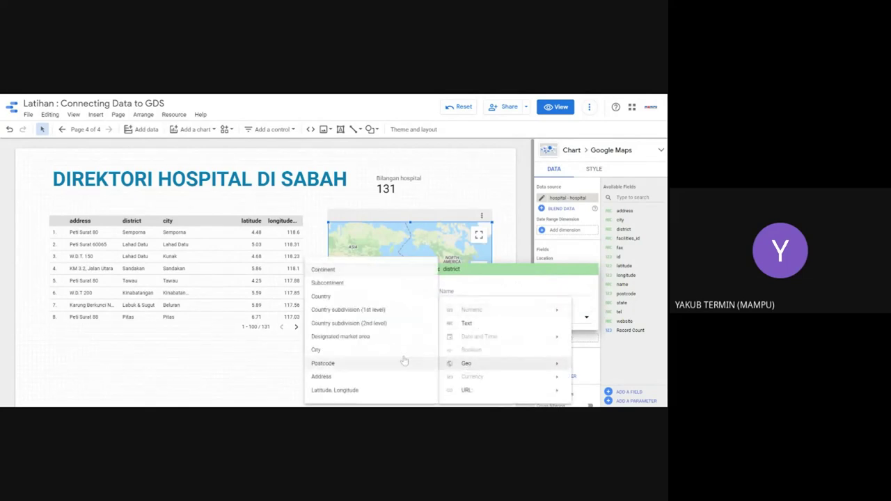
pyautogui.click(343, 391)
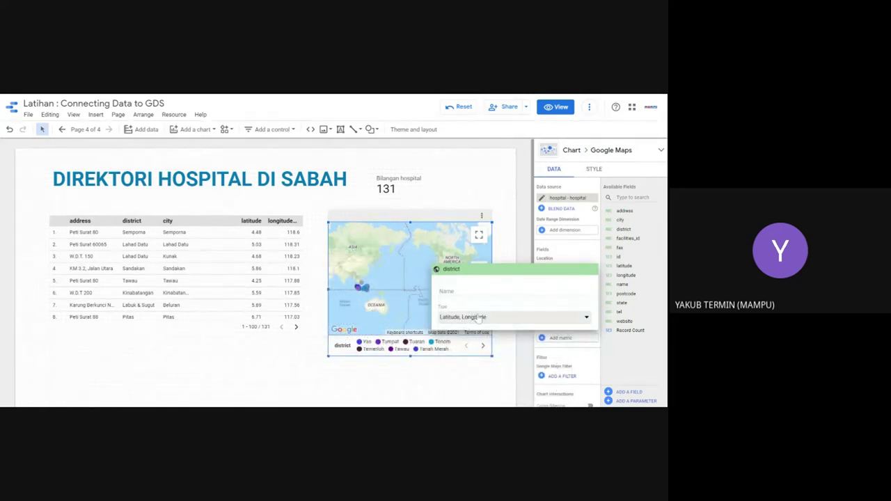
pyautogui.click(563, 318)
pyautogui.press('Escape')
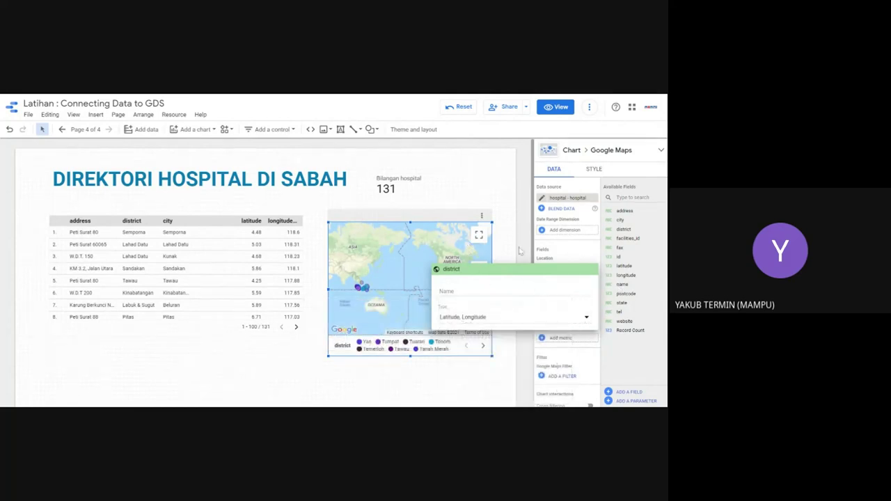
pyautogui.press('Escape')
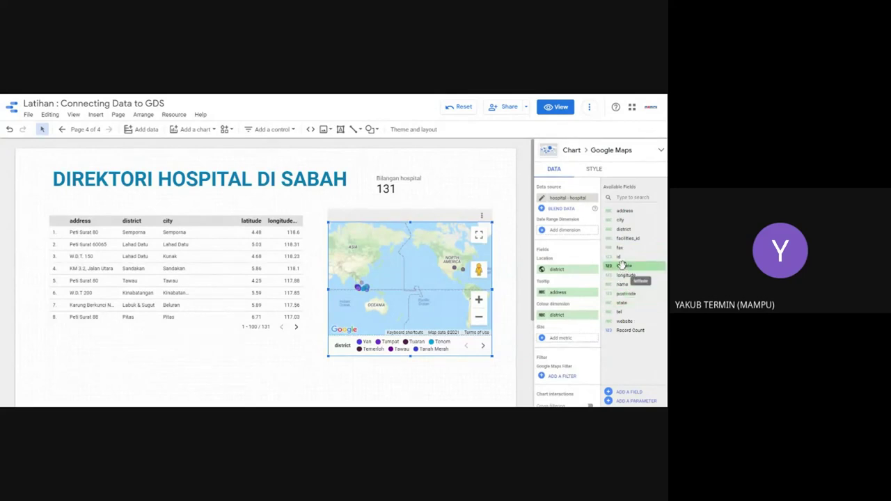
# Step: Try latitude and longitude as the map location, retype longitude as Latitude, Longitude, then remove it
pyautogui.click(622, 265)
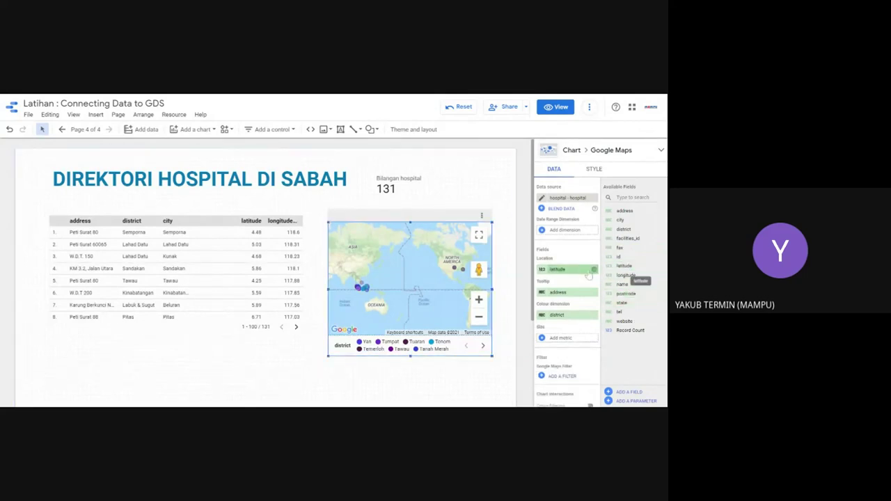
pyautogui.click(632, 275)
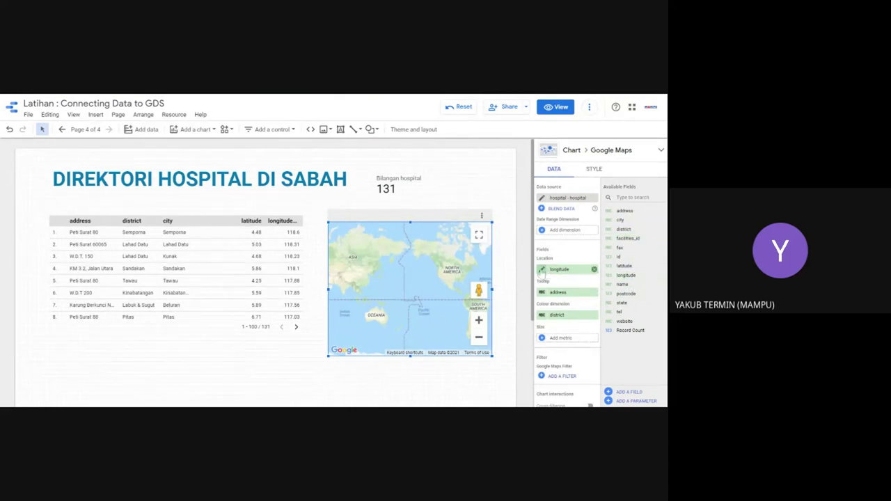
pyautogui.click(542, 270)
pyautogui.click(520, 316)
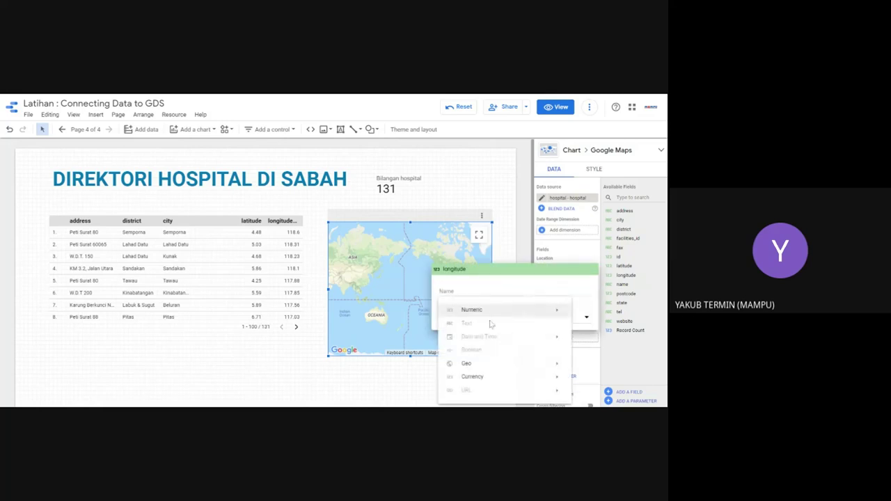
pyautogui.moveTo(480, 364)
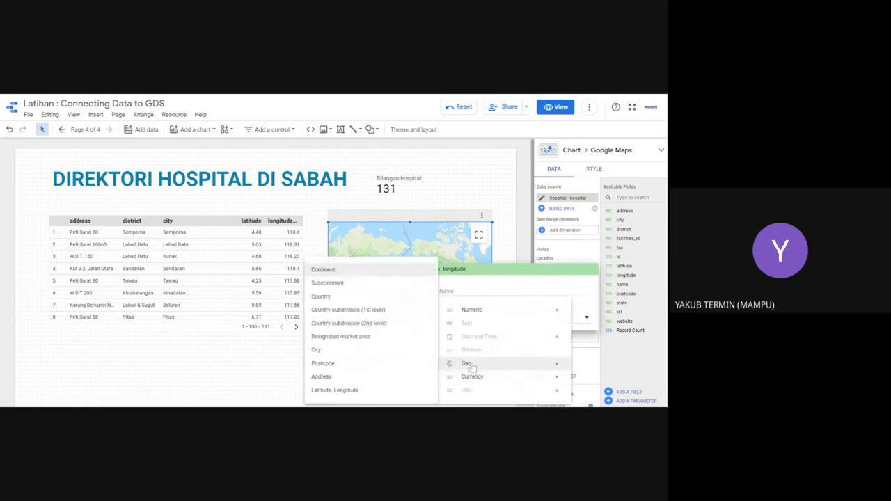
pyautogui.click(365, 393)
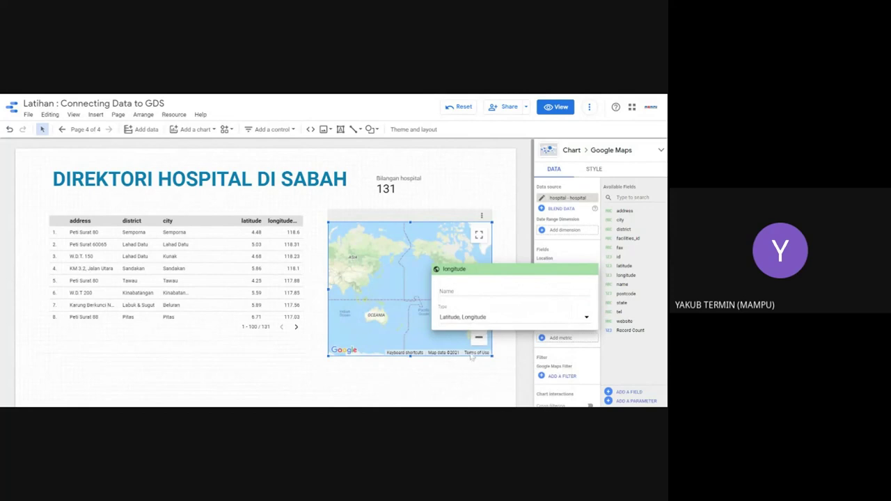
pyautogui.click(524, 361)
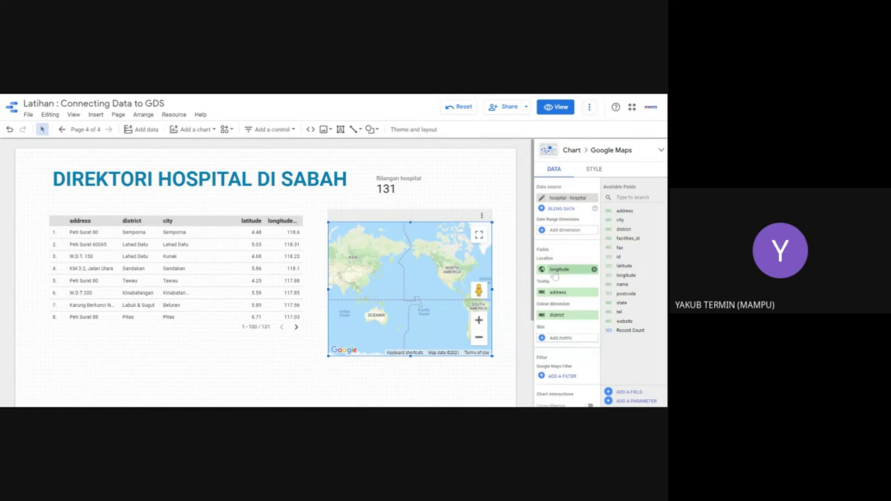
pyautogui.click(593, 270)
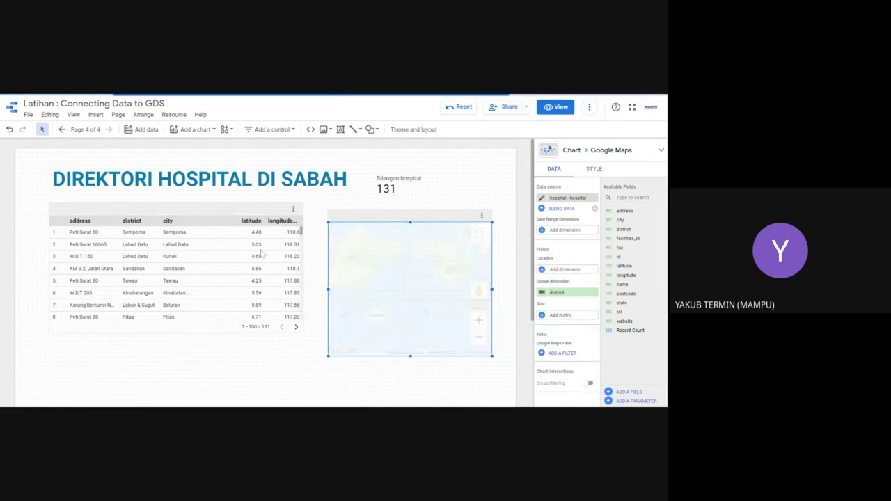
# Step: On the hospital table, try adding name and remove the latitude and longitude columns
pyautogui.click(243, 263)
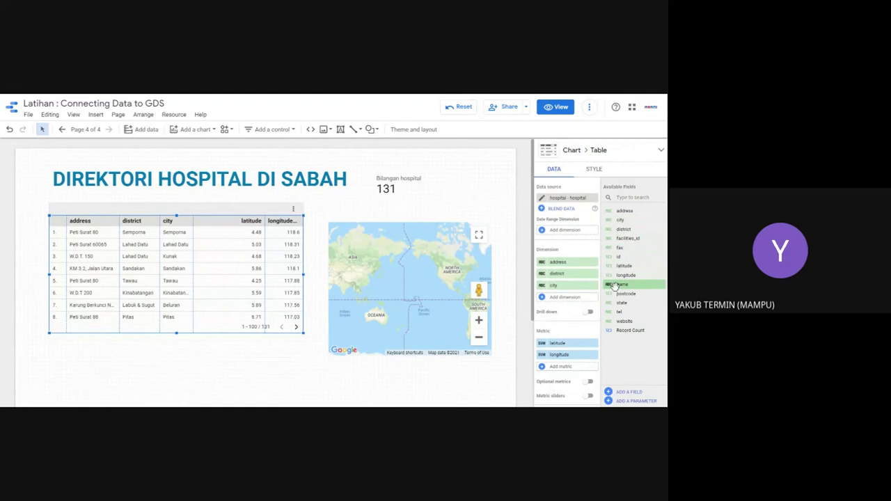
pyautogui.moveTo(614, 285); pyautogui.dragTo(575, 291)
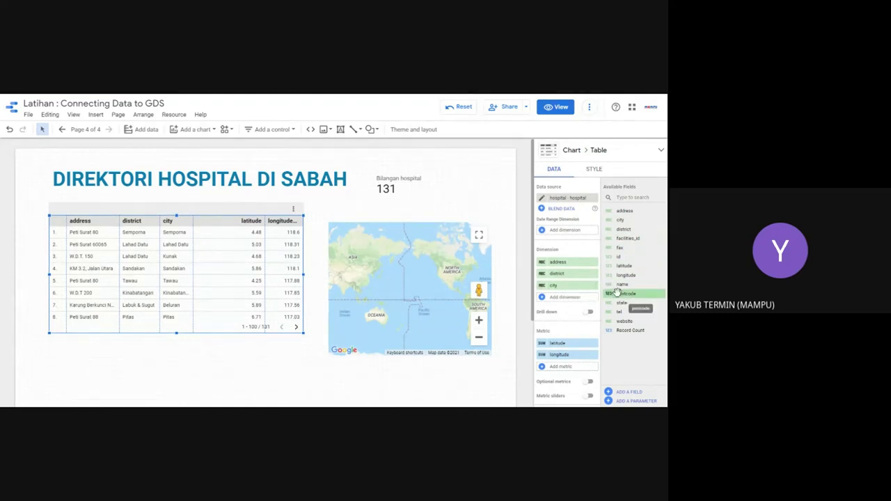
pyautogui.click(592, 353)
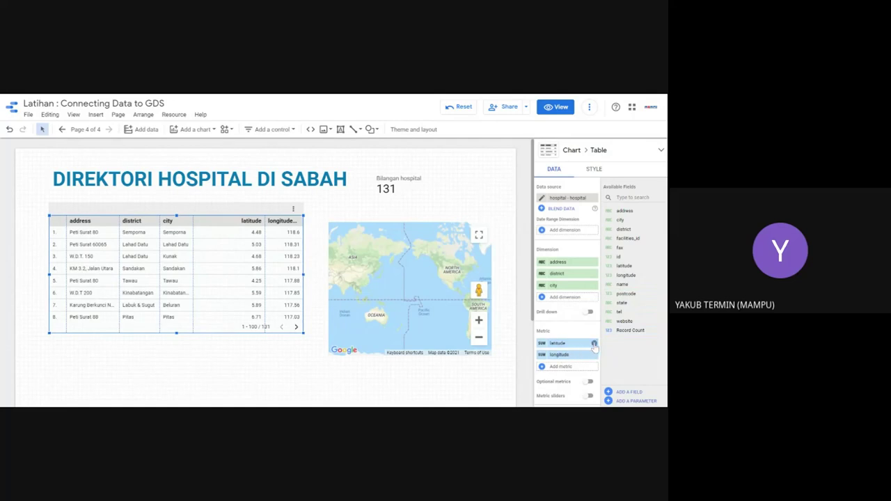
pyautogui.click(592, 344)
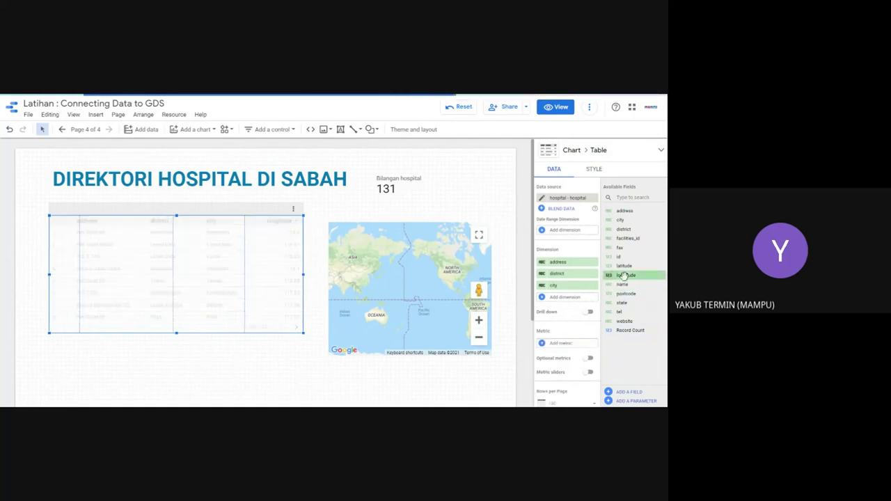
# Step: Add postcode and website as table dimensions
pyautogui.moveTo(625, 293); pyautogui.dragTo(571, 298)
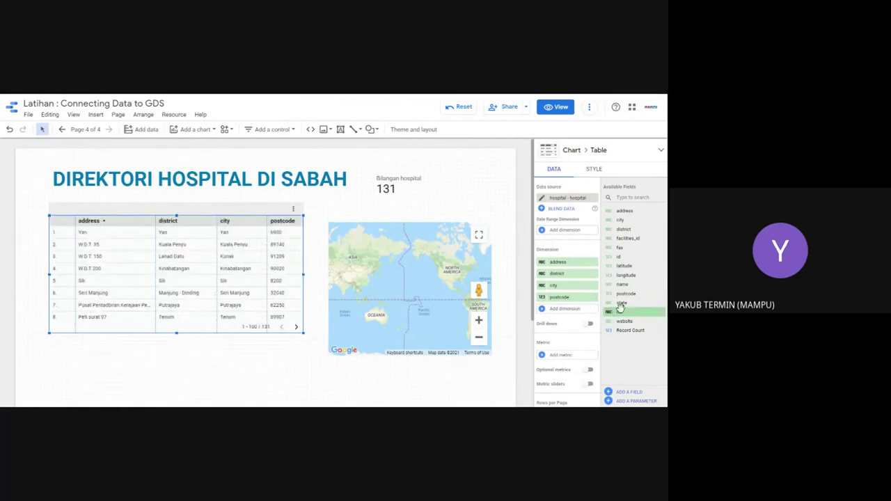
pyautogui.moveTo(621, 321); pyautogui.dragTo(575, 312)
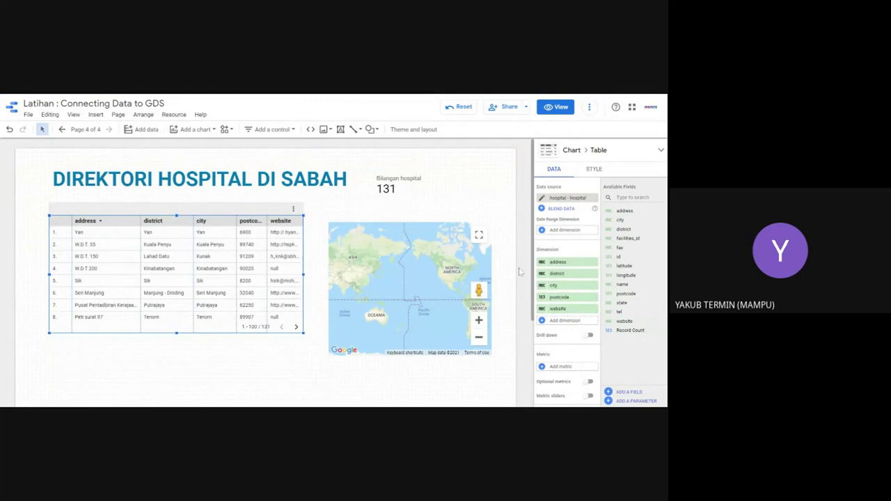
pyautogui.click(383, 254)
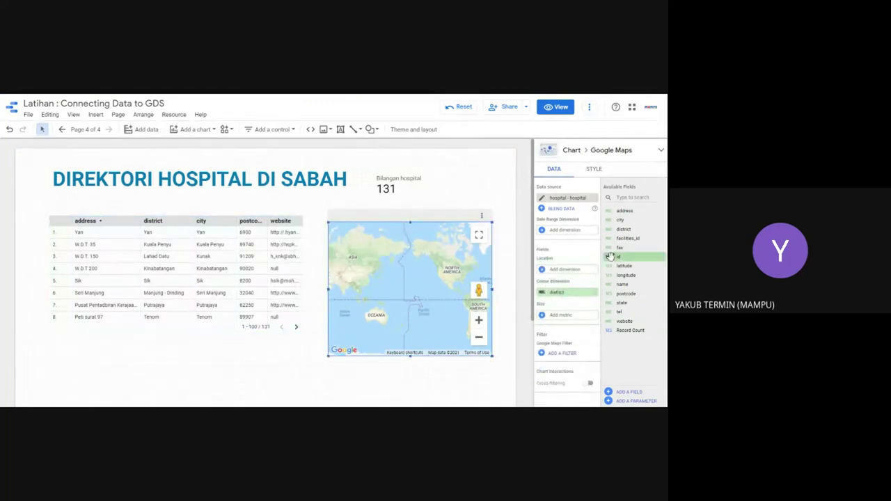
# Step: Use city as the map's location, then zoom and pan to find the bubbles over North America
pyautogui.moveTo(620, 220); pyautogui.dragTo(578, 277)
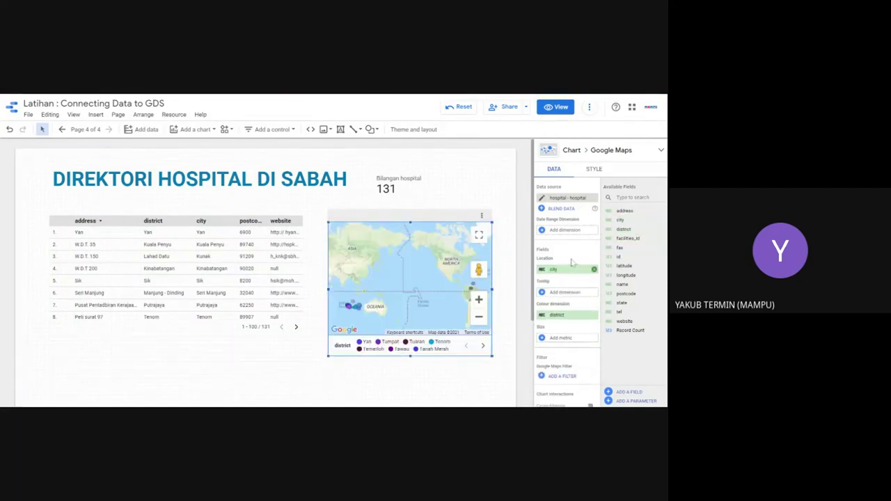
pyautogui.scroll(5, 352, 281)
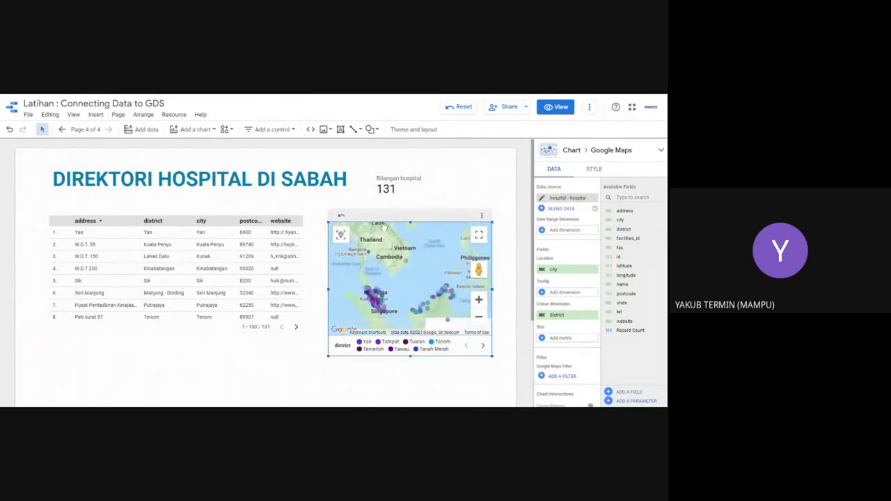
pyautogui.scroll(-4, 421, 298)
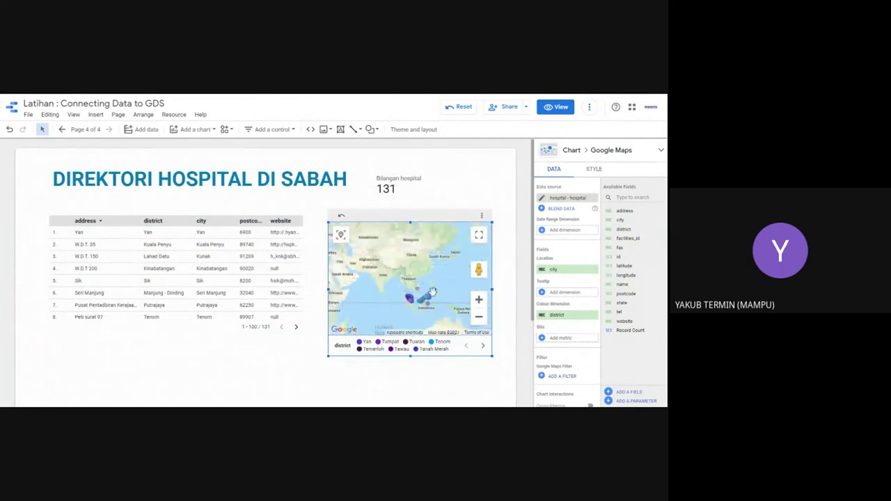
pyautogui.moveTo(424, 300); pyautogui.dragTo(407, 287)
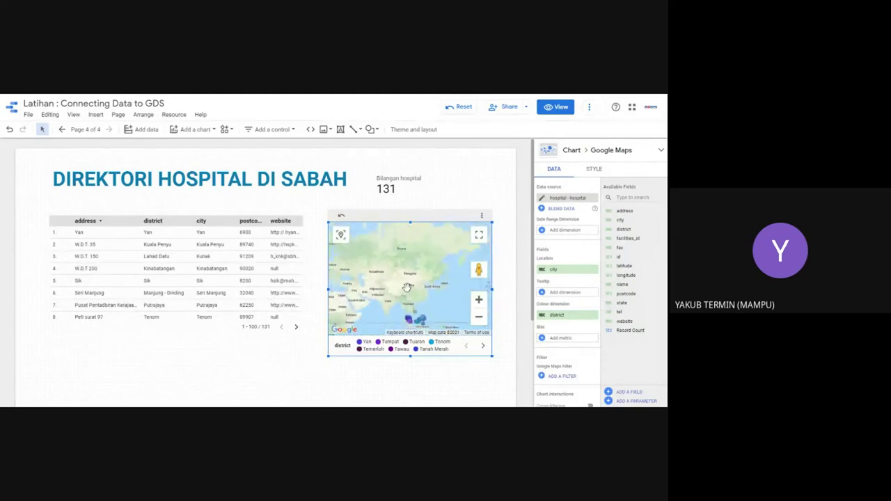
pyautogui.scroll(-2, 408, 287)
pyautogui.moveTo(460, 284); pyautogui.dragTo(377, 286)
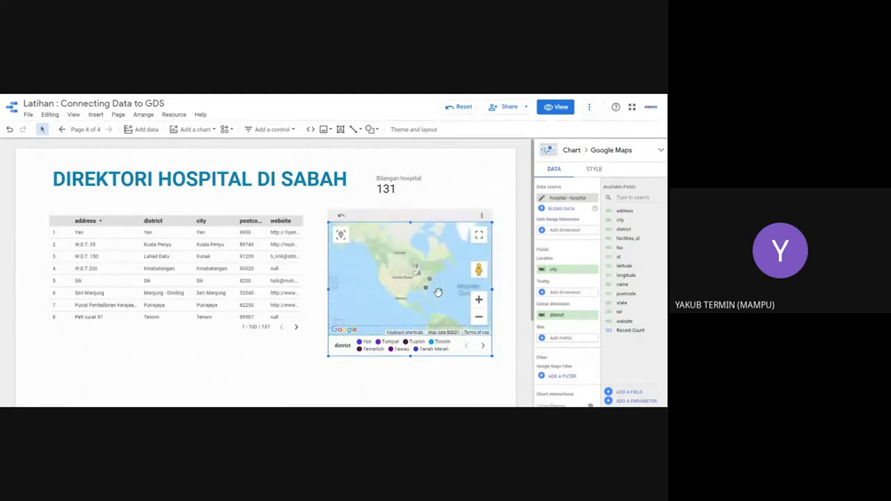
pyautogui.scroll(3, 438, 292)
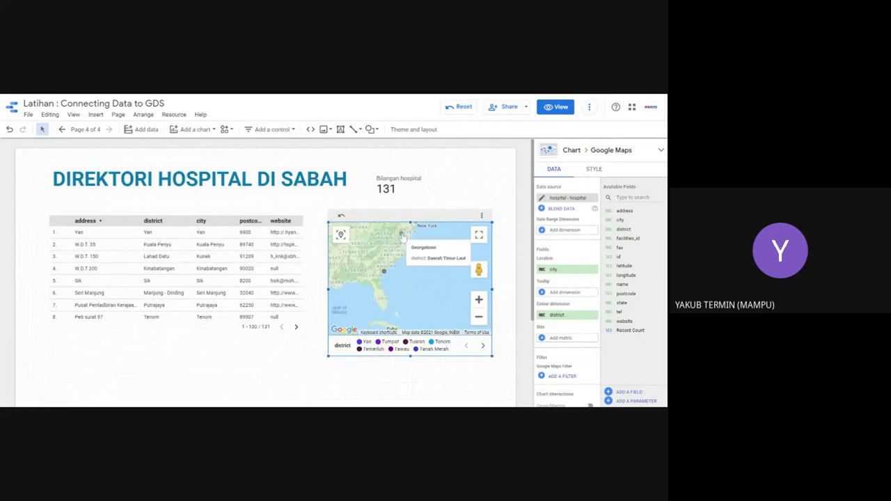
pyautogui.moveTo(384, 276)
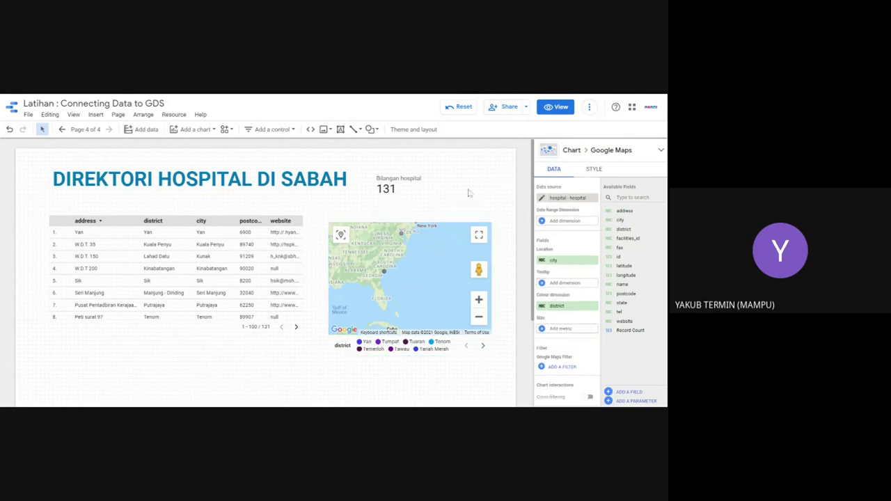
# Step: Deselect and reselect the map chart to review its settings
pyautogui.click(492, 180)
pyautogui.click(380, 248)
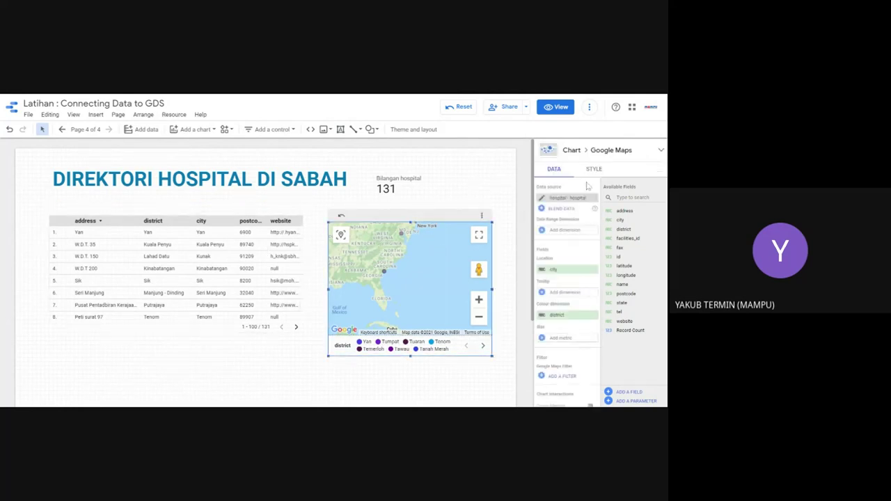
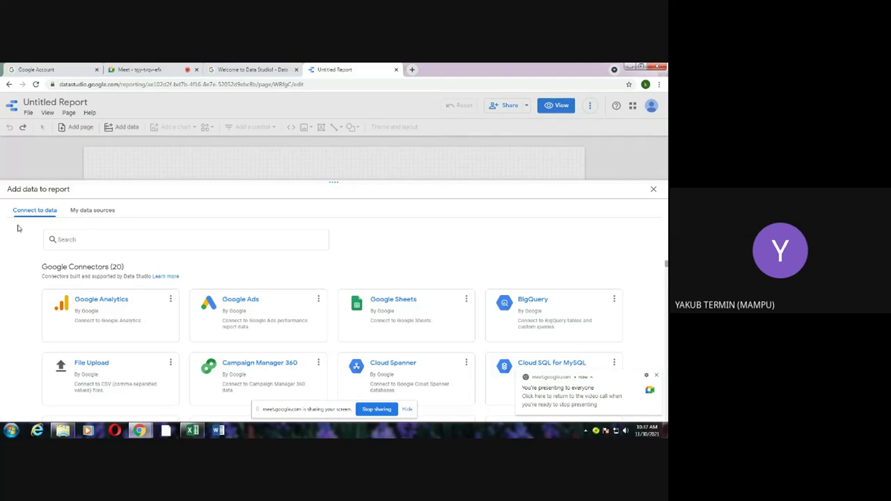
# Step: Try the Google Sheets connector, which lists no spreadsheets, then bring KIPLI FOLDER forward
pyautogui.click(107, 327)
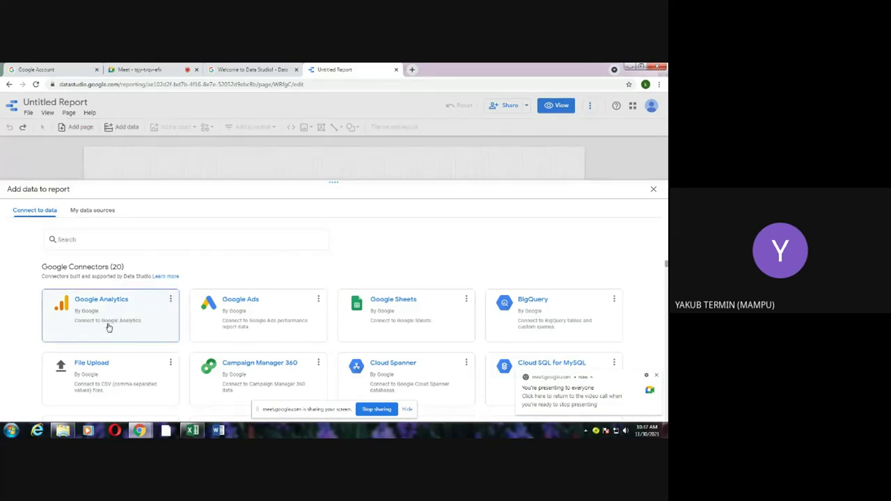
pyautogui.click(380, 323)
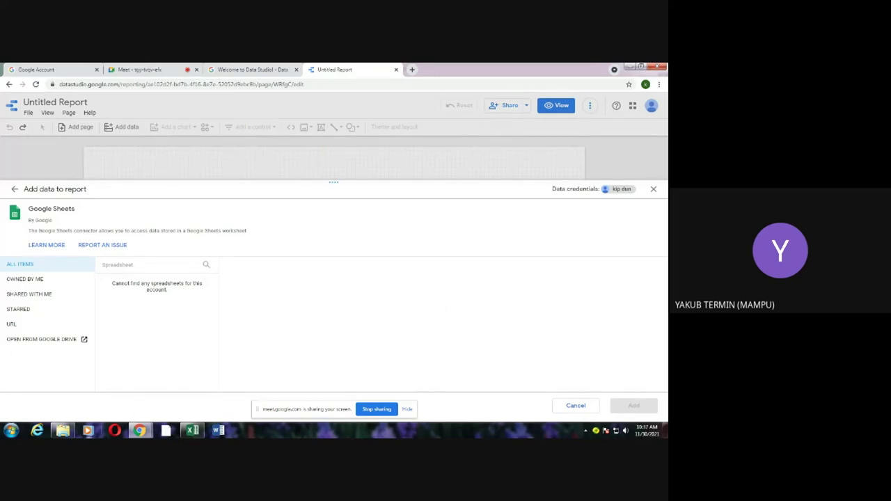
pyautogui.click(63, 430)
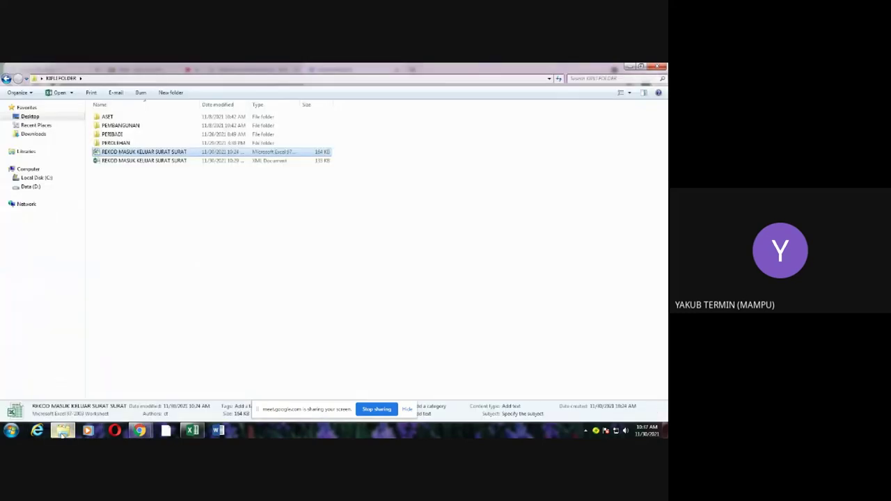
# Step: Open the REKOD MASUK KELUAR SURAT SURAT workbook in Excel and view its file info
pyautogui.doubleClick(132, 155)
pyautogui.press('Escape')
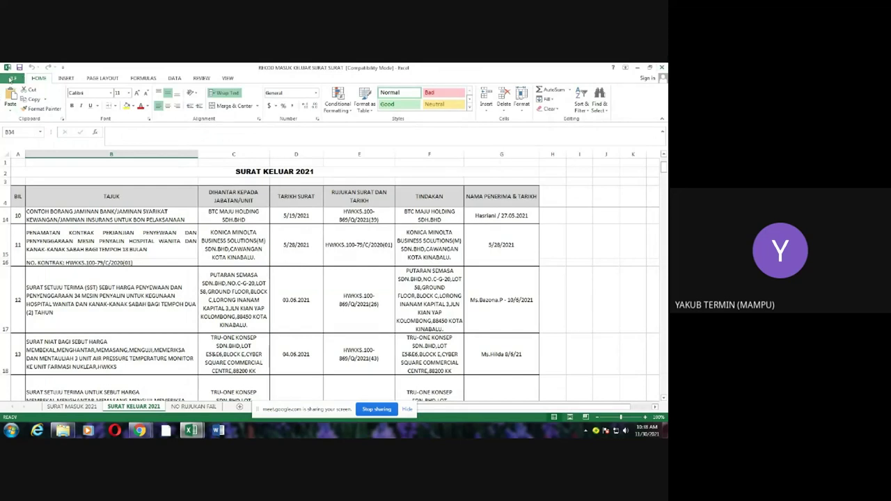
pyautogui.click(13, 79)
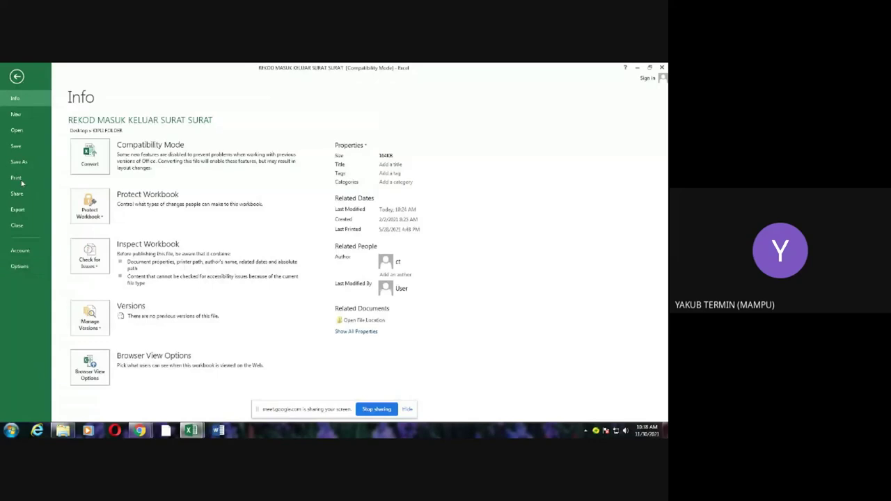
pyautogui.press('Escape')
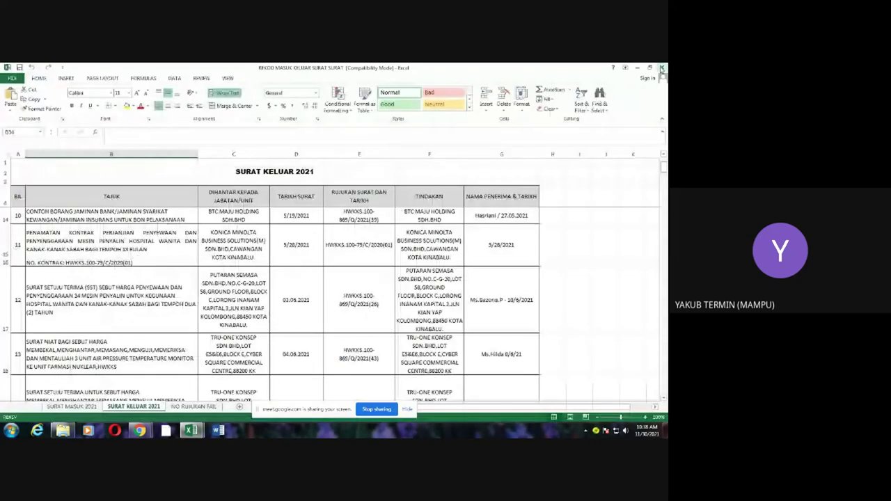
# Step: Check the workbook's Save As location, then return to Chrome
pyautogui.hotkey('alt', 'f')
pyautogui.press('a')
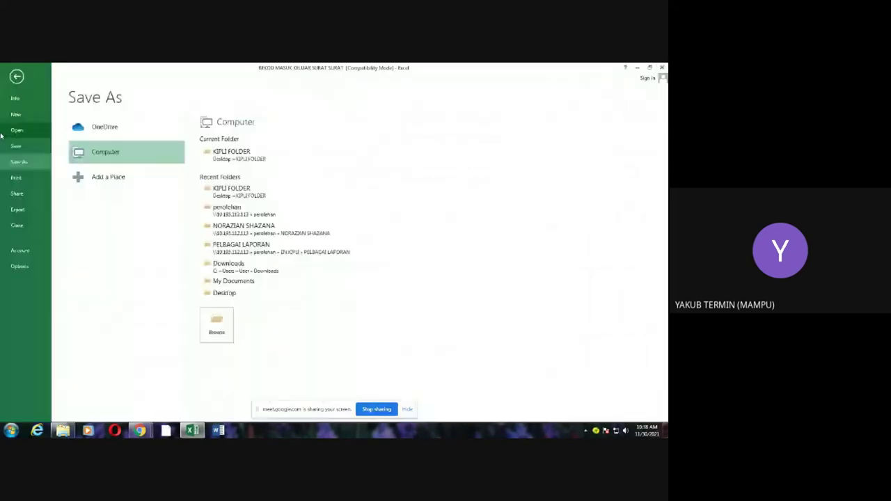
pyautogui.press('Escape')
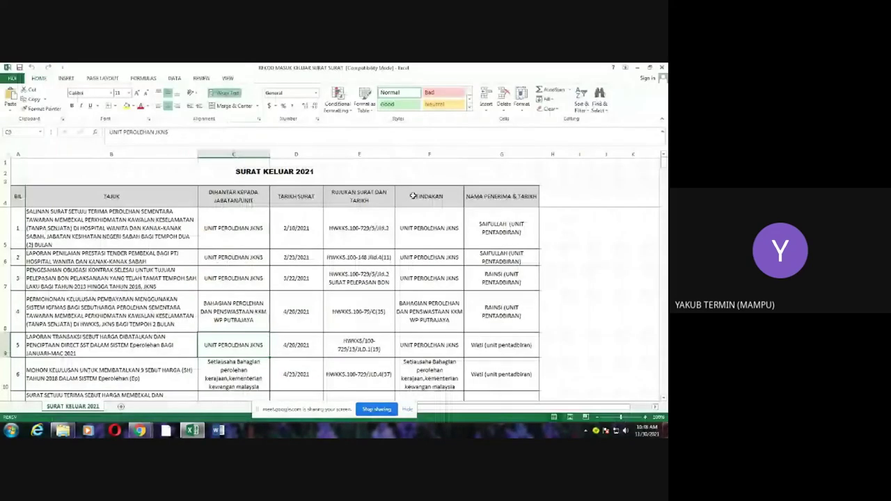
pyautogui.hotkey('alt', 'Tab')
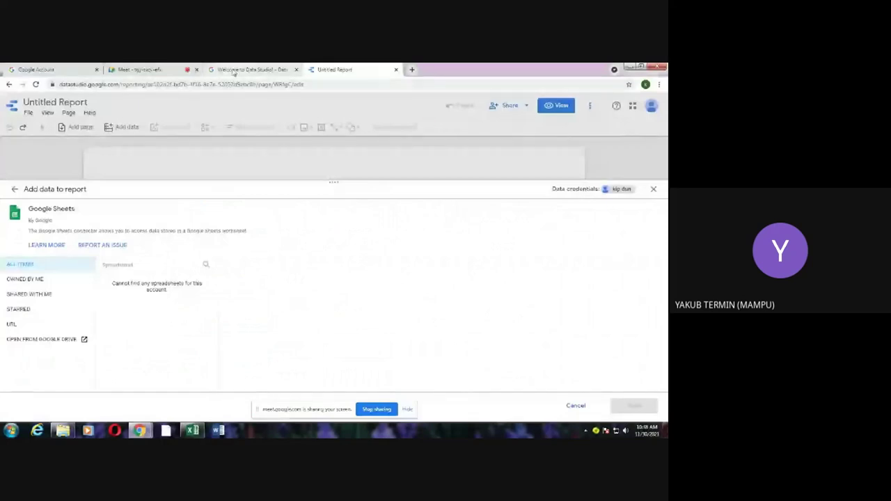
# Step: From the Welcome to Data Studio page, open Google Drive through the Google apps grid
pyautogui.click(234, 70)
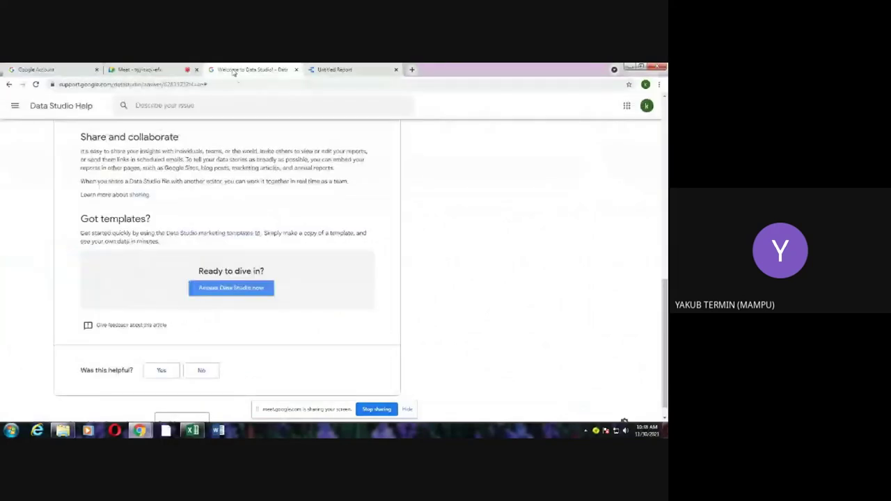
pyautogui.scroll(3, 518, 215)
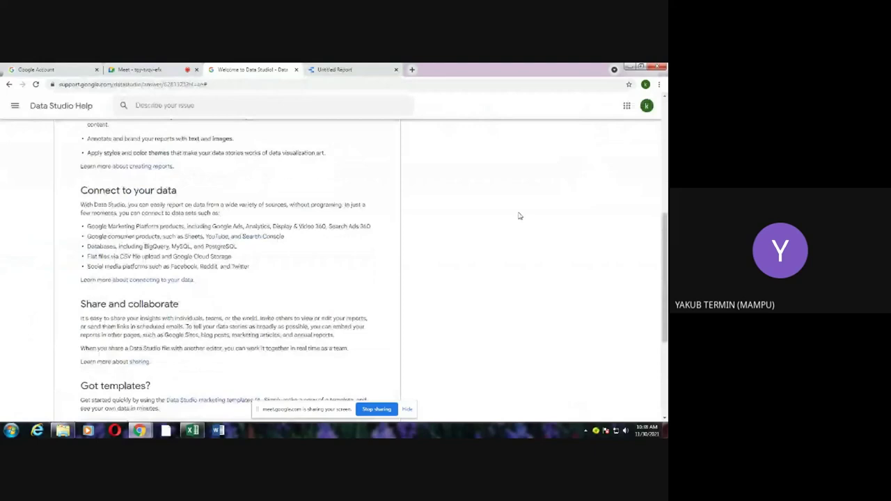
pyautogui.scroll(2, 518, 216)
pyautogui.click(627, 105)
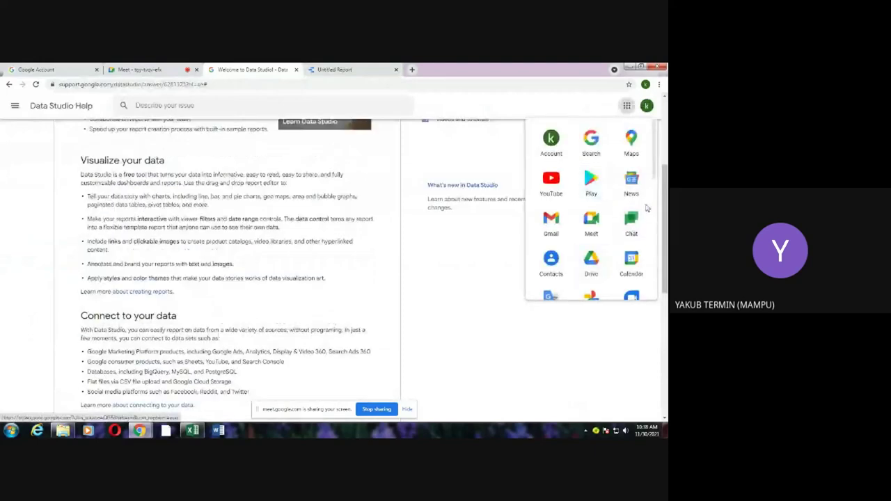
pyautogui.scroll(-1, 647, 208)
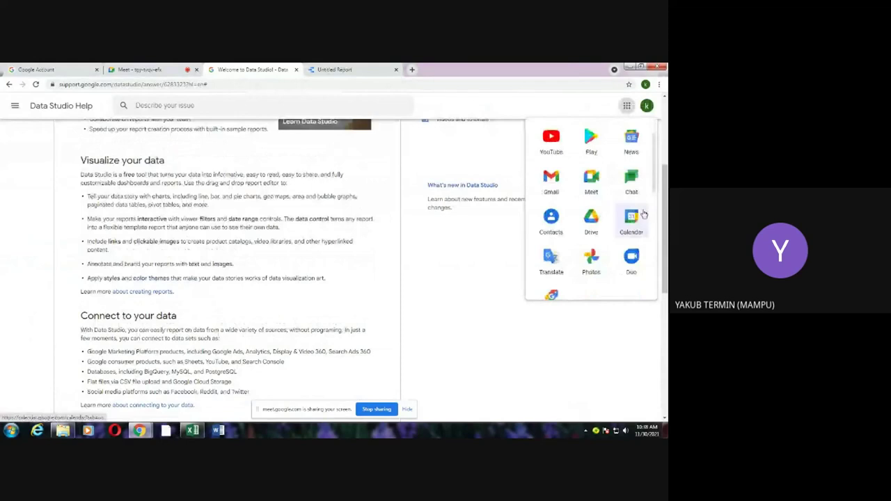
pyautogui.click(590, 226)
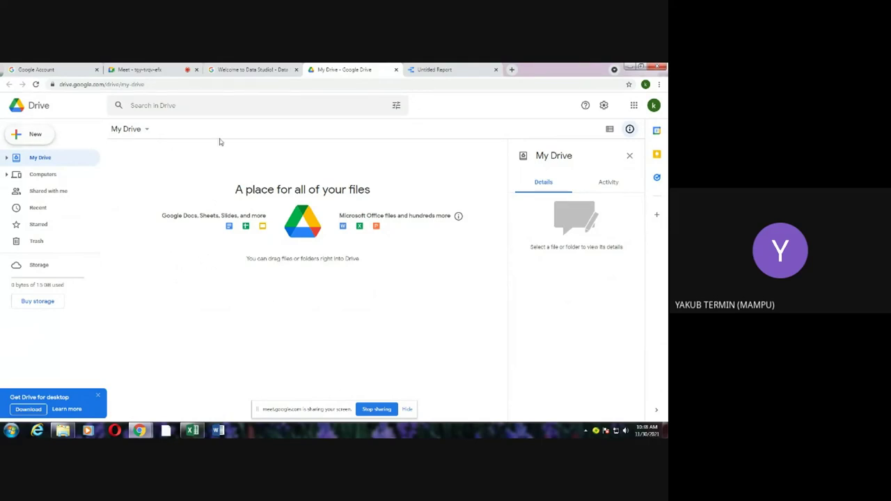
# Step: Drag REKOD MASUK KELUAR SURAT SURAT.xls from the folder window into My Drive
pyautogui.click(639, 67)
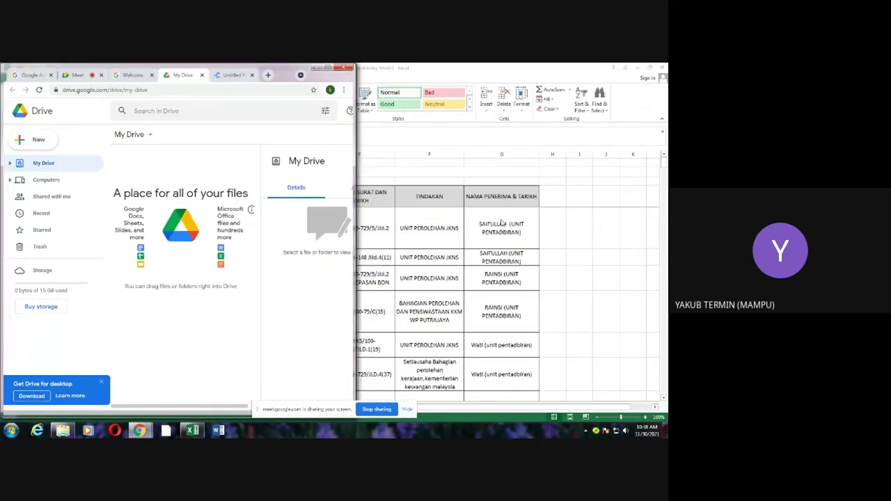
pyautogui.click(638, 72)
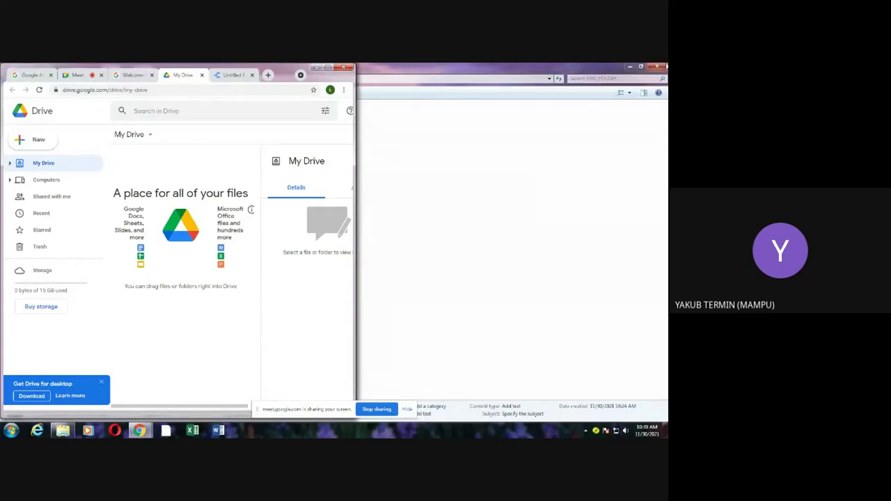
pyautogui.click(642, 66)
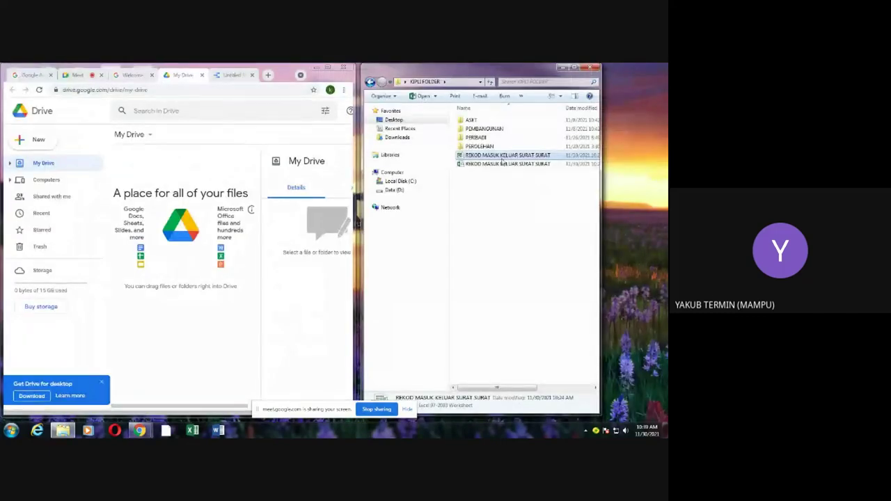
pyautogui.moveTo(504, 158); pyautogui.dragTo(185, 324)
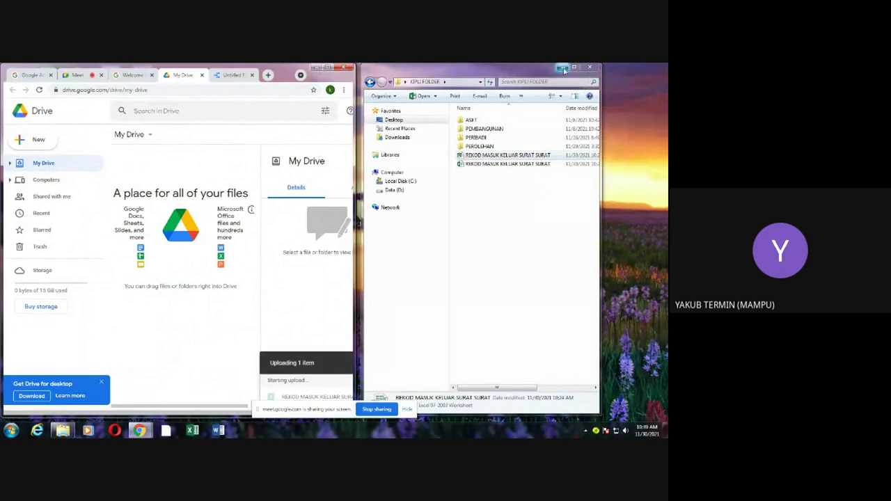
# Step: Maximize Drive and open the uploaded workbook in Google Sheets
pyautogui.click(562, 67)
pyautogui.click(328, 68)
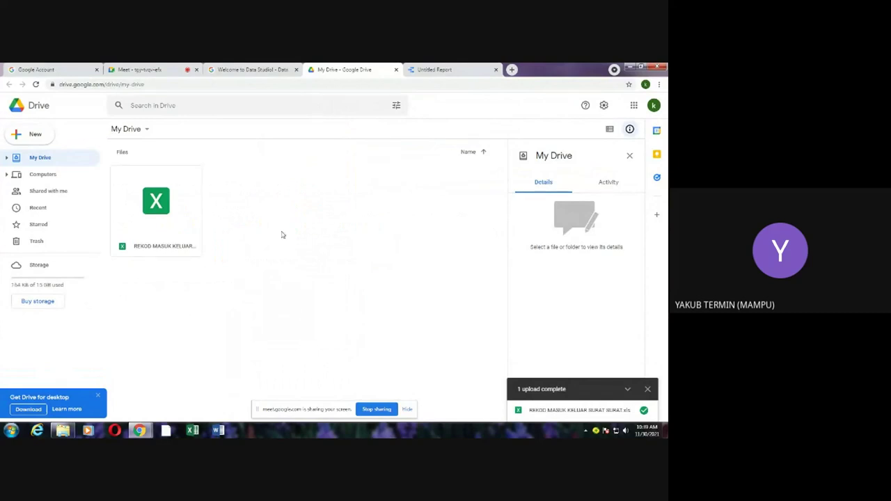
pyautogui.doubleClick(159, 216)
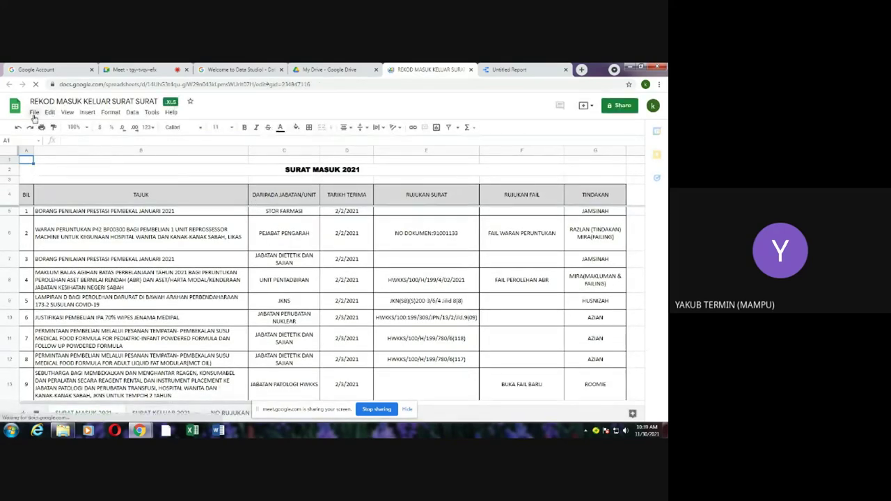
# Step: Save the uploaded XLS as a native Google Sheets file from the File menu
pyautogui.click(34, 113)
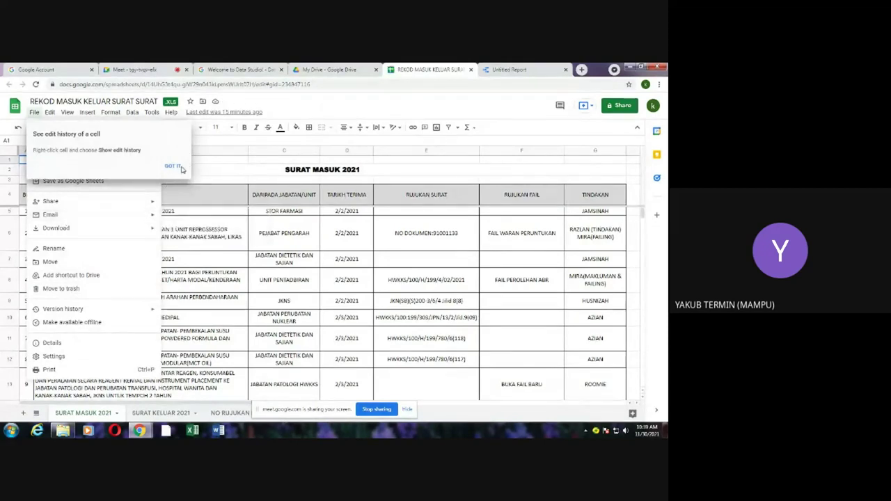
pyautogui.click(211, 165)
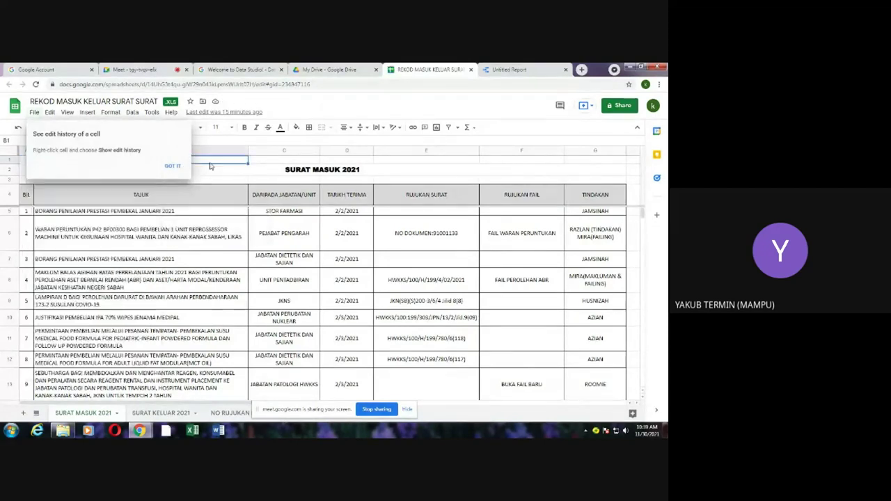
pyautogui.click(34, 112)
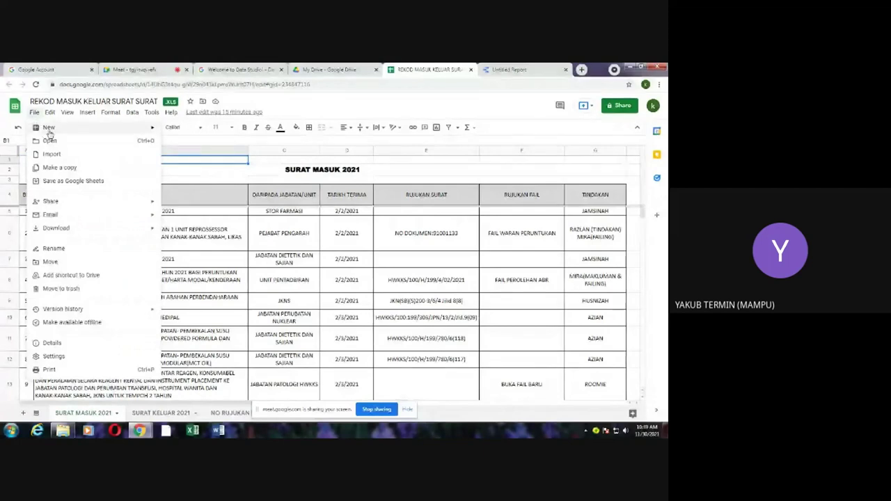
pyautogui.moveTo(48, 130)
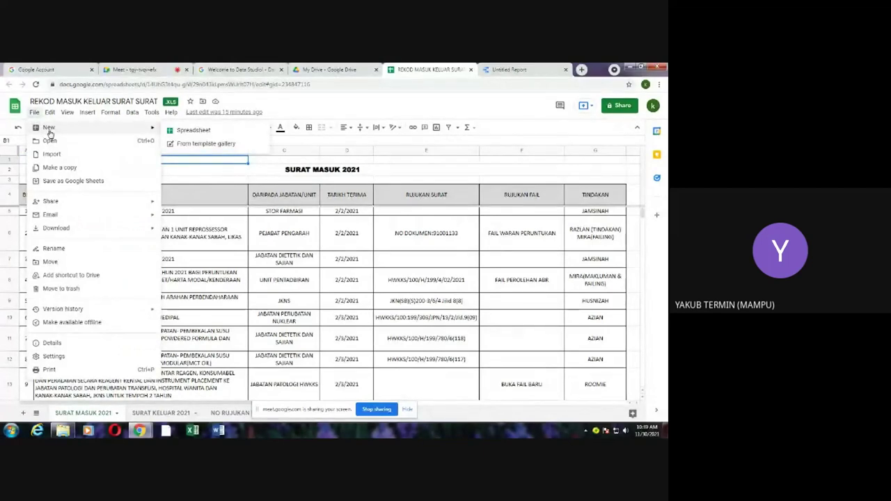
pyautogui.click(57, 181)
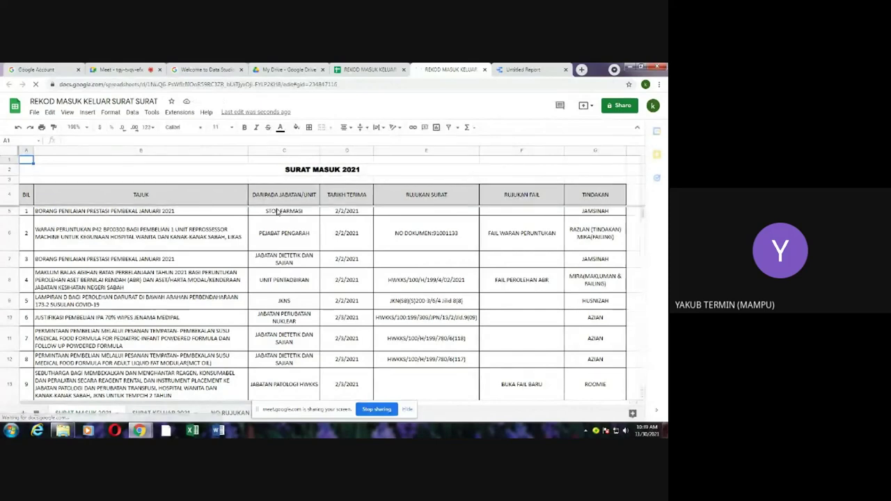
# Step: Go back to the Google Meet call via the Data Studio Help tab
pyautogui.moveTo(139, 430)
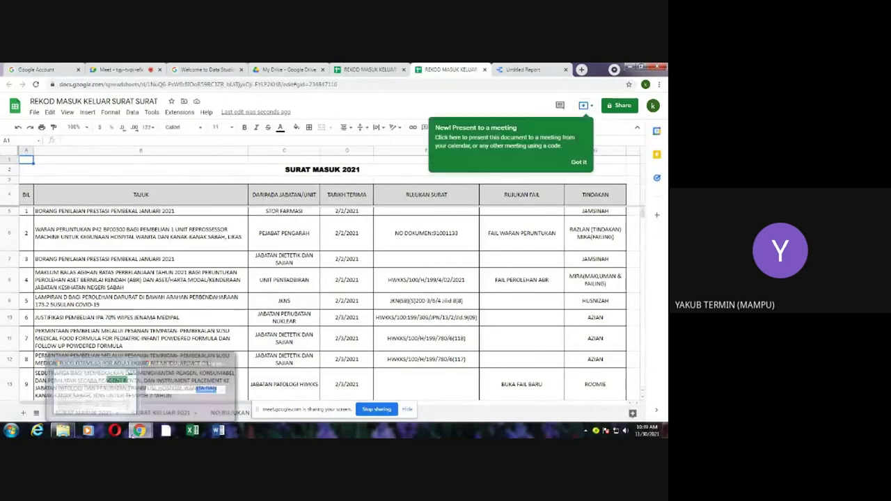
pyautogui.click(215, 70)
pyautogui.click(119, 71)
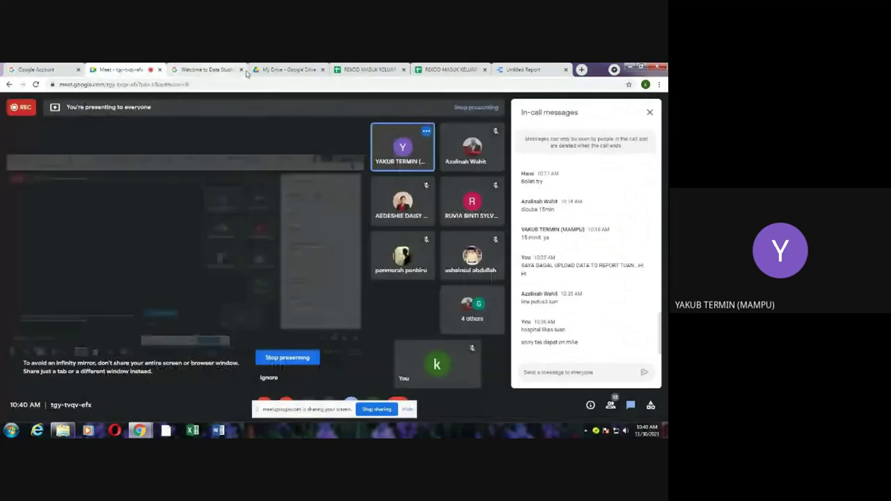
# Step: Cycle through the Drive, Meet and Google Account tabs, ending on Data Studio Help
pyautogui.click(307, 70)
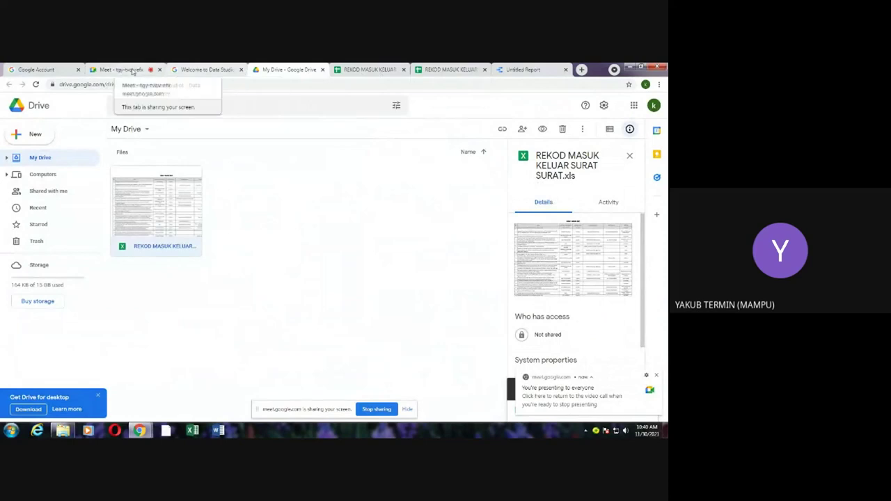
pyautogui.click(206, 71)
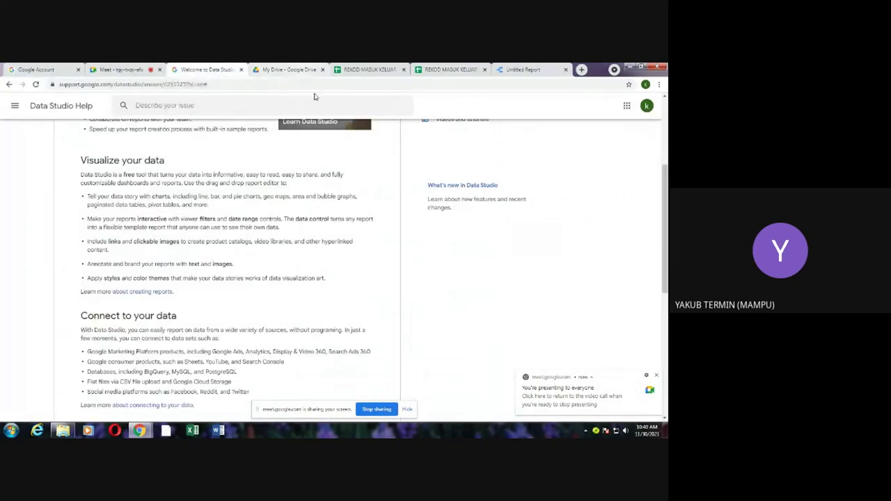
pyautogui.scroll(5, 348, 132)
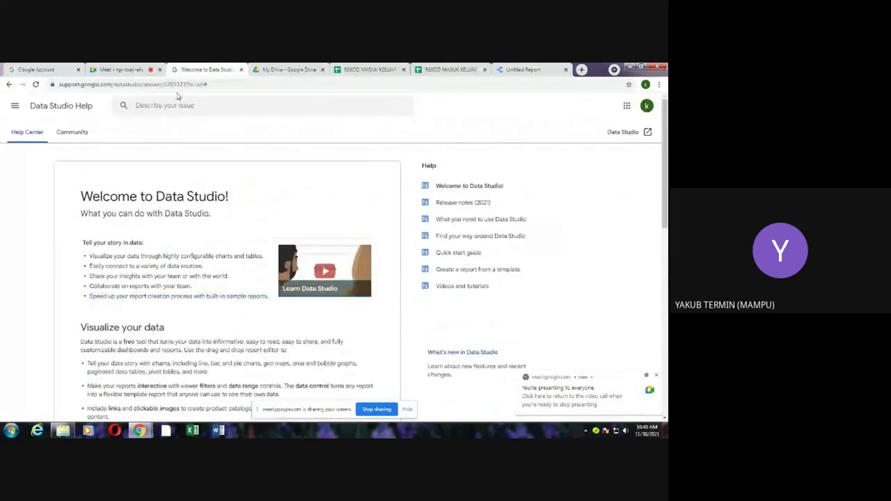
pyautogui.click(306, 71)
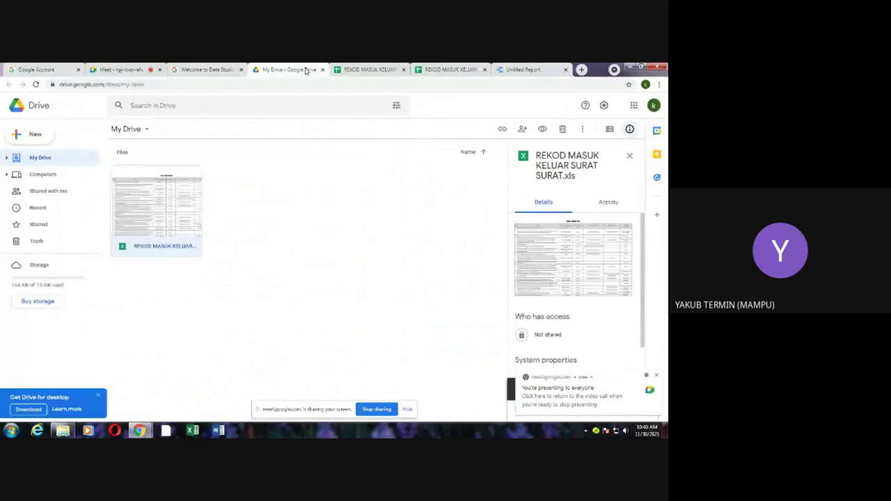
pyautogui.click(115, 71)
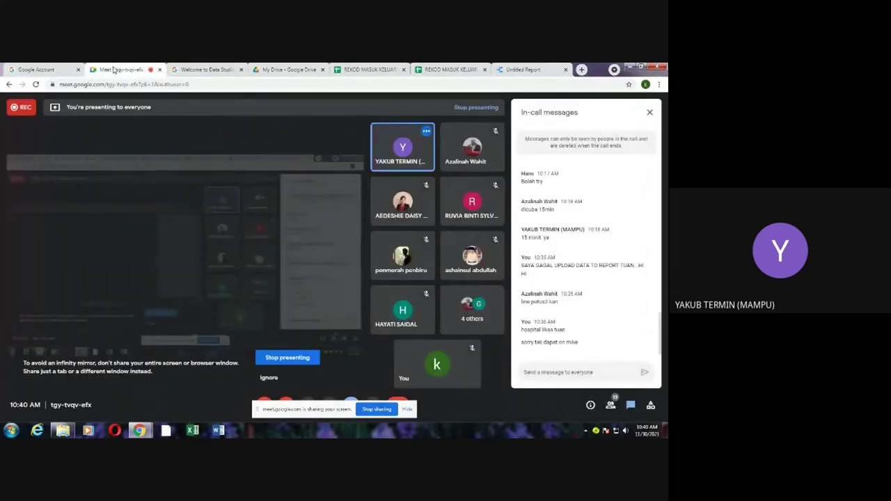
pyautogui.click(36, 70)
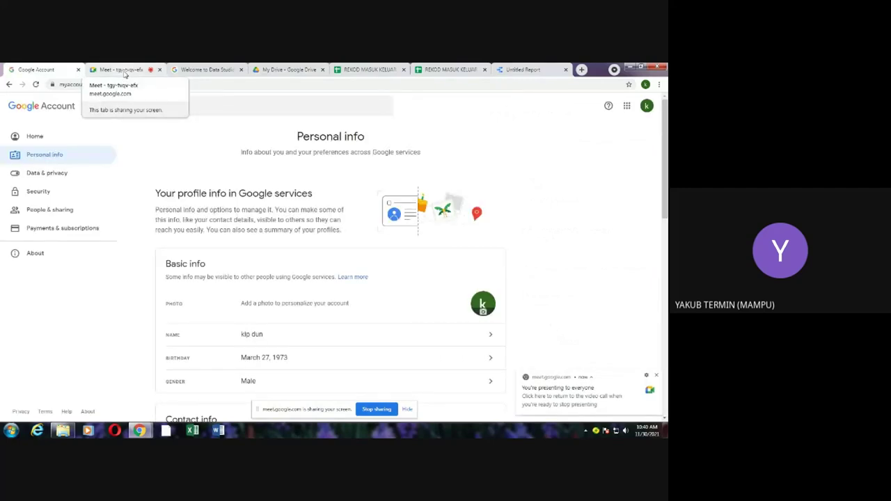
pyautogui.click(125, 73)
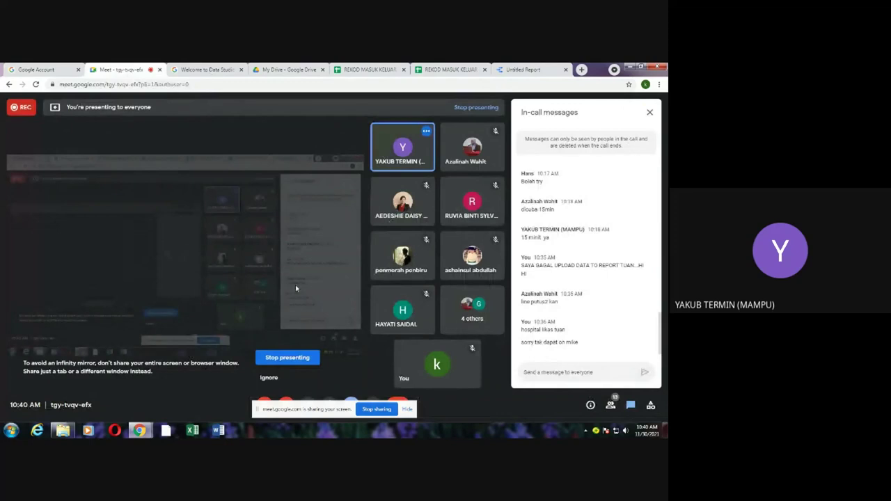
pyautogui.click(207, 71)
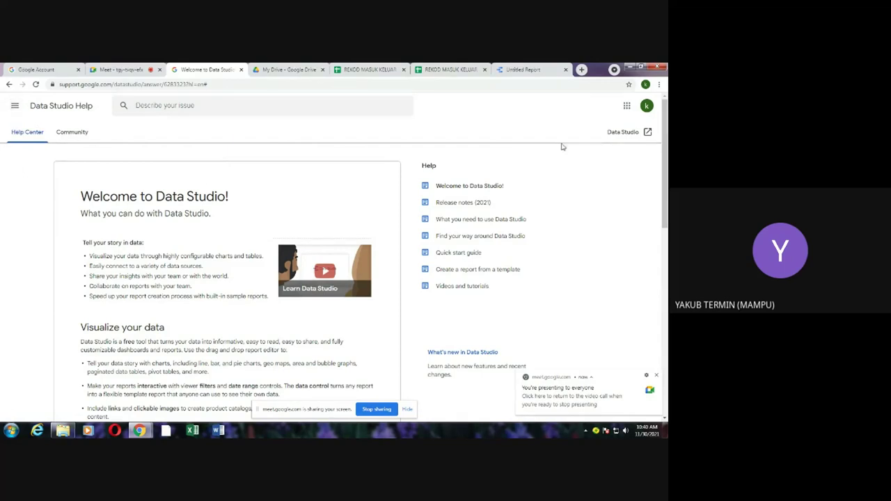
# Step: Open Data Studio in a new tab from the Data Studio Help page
pyautogui.click(626, 106)
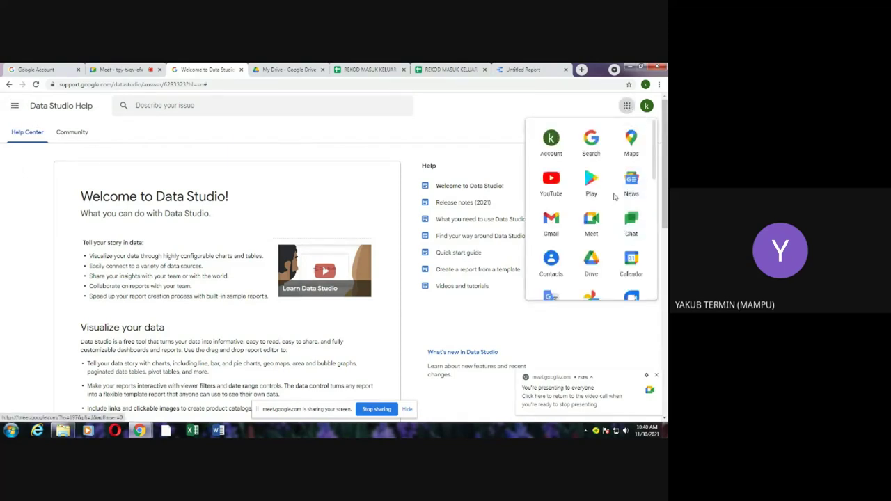
pyautogui.click(627, 106)
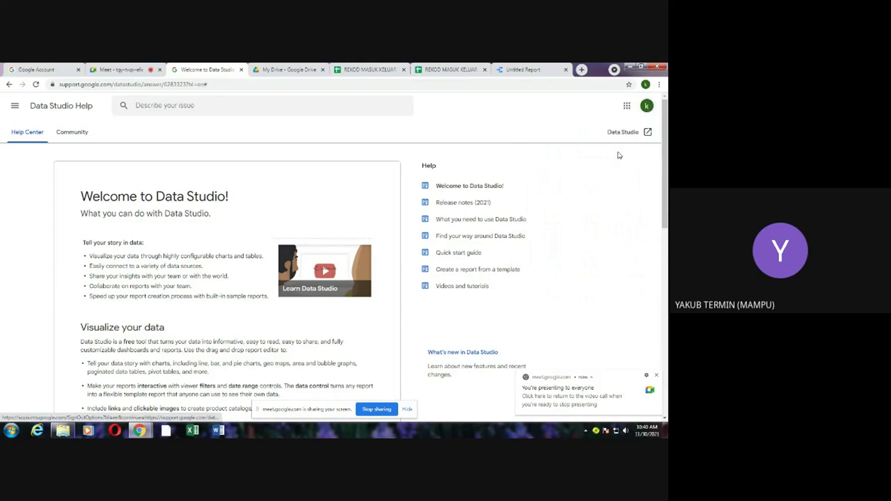
pyautogui.click(632, 133)
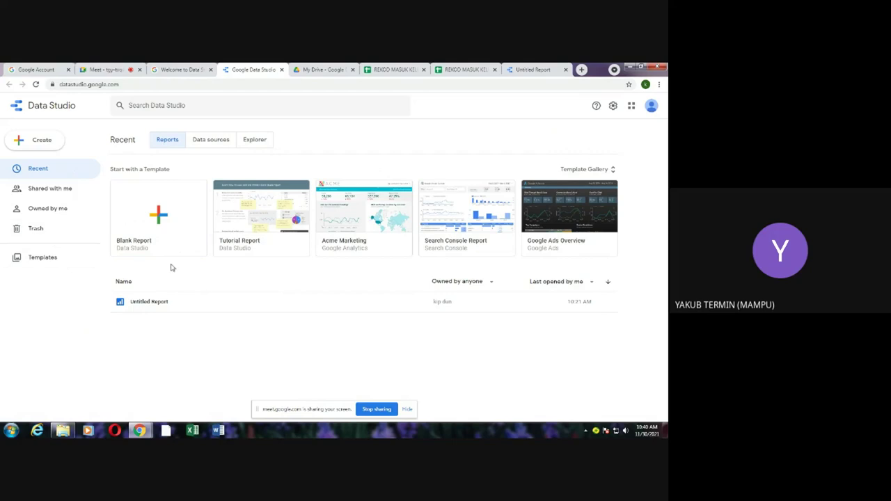
# Step: Open Untitled Report from the Data Studio home page and switch it to Edit mode
pyautogui.click(159, 306)
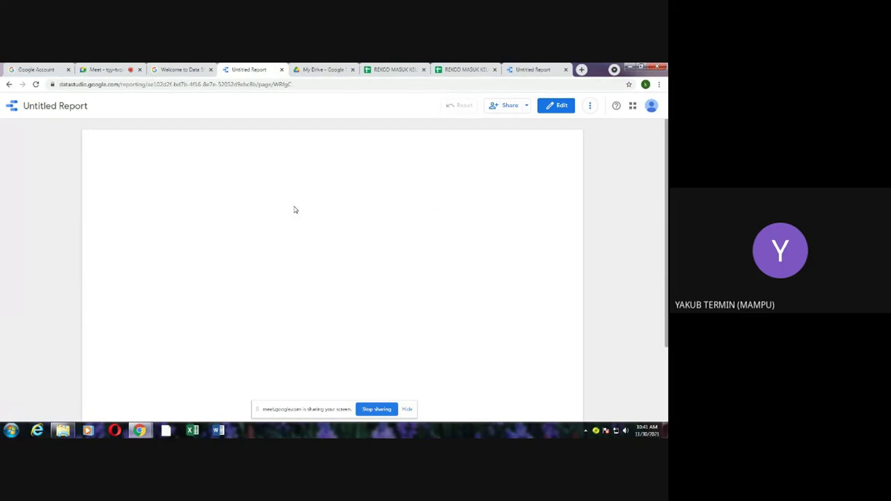
pyautogui.click(567, 104)
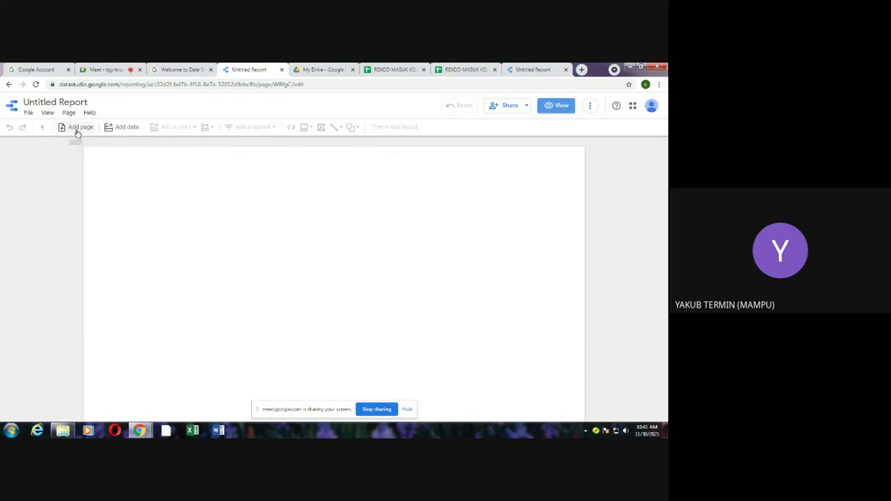
# Step: Add the SURAT MASUK 2021 worksheet of REKOD MASUK KELUAR SURAT SURAT as Google Sheets data
pyautogui.click(126, 131)
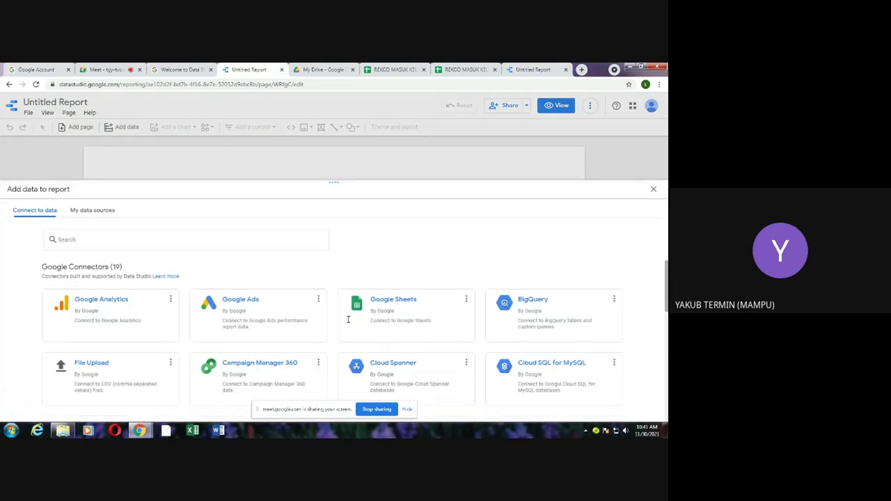
pyautogui.click(390, 301)
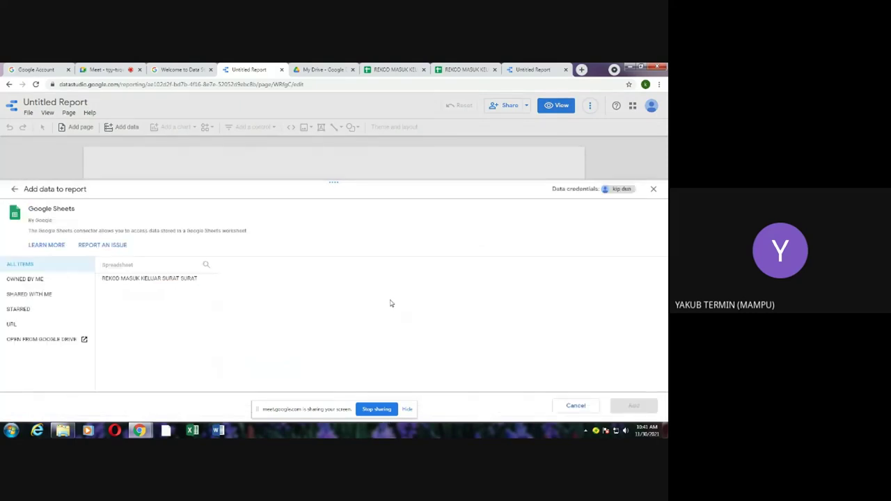
pyautogui.click(186, 284)
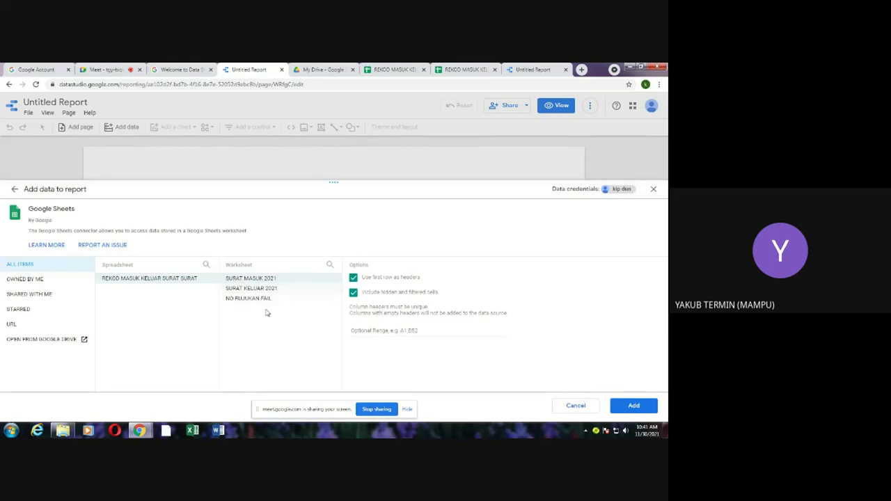
pyautogui.click(250, 290)
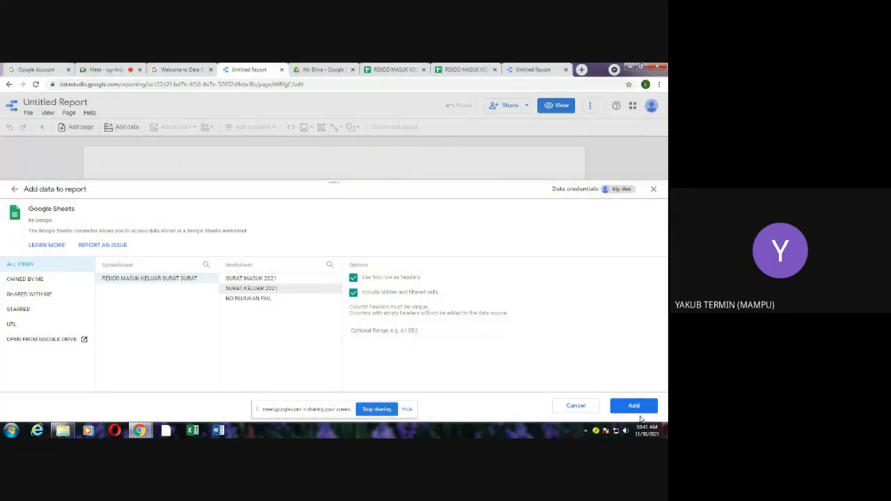
pyautogui.click(291, 278)
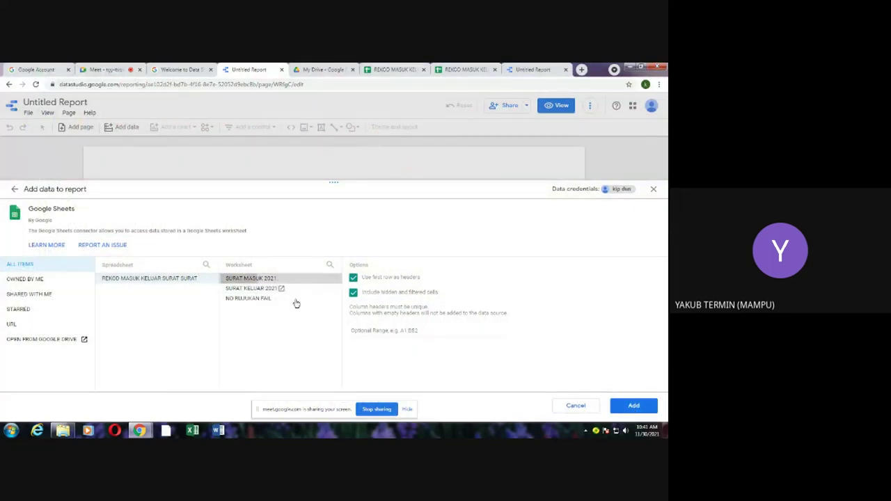
pyautogui.click(632, 407)
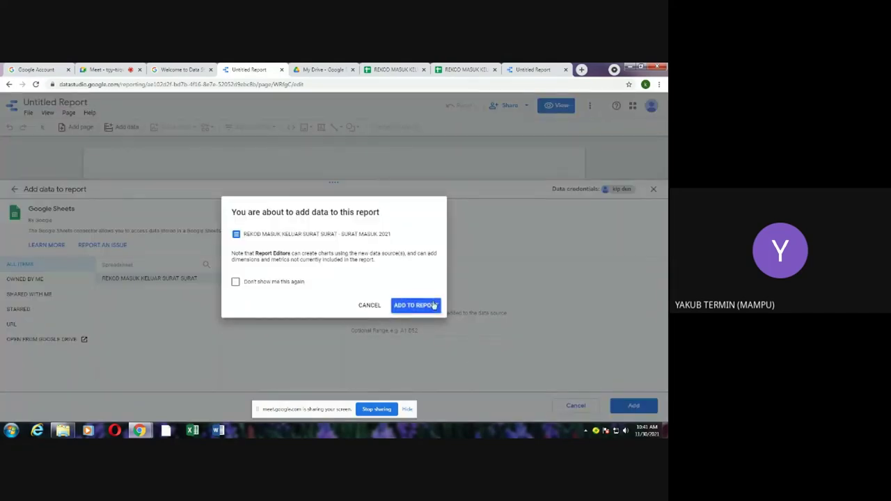
pyautogui.click(415, 309)
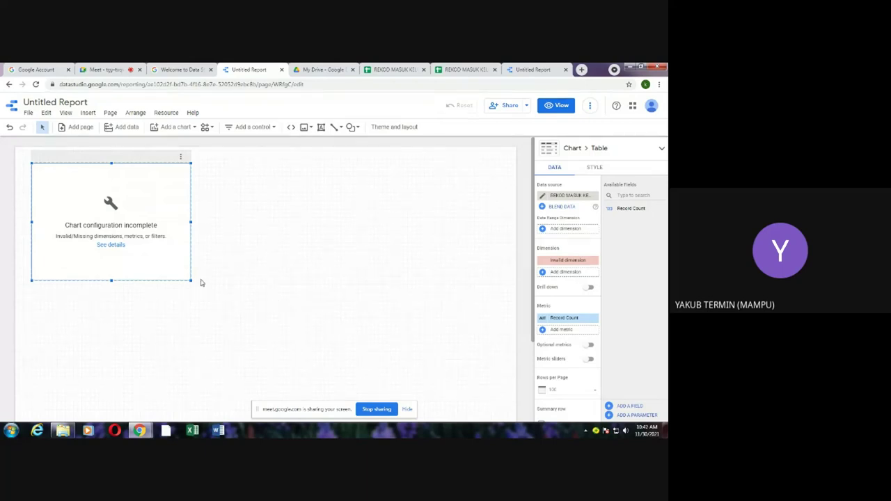
# Step: Enlarge the table chart and review the data source fields, which hold only Record Count
pyautogui.moveTo(190, 281); pyautogui.dragTo(258, 317)
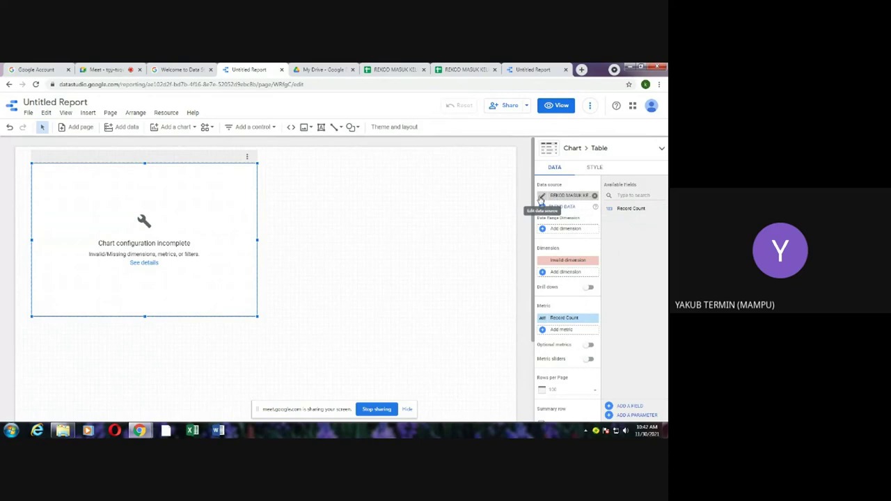
pyautogui.click(541, 198)
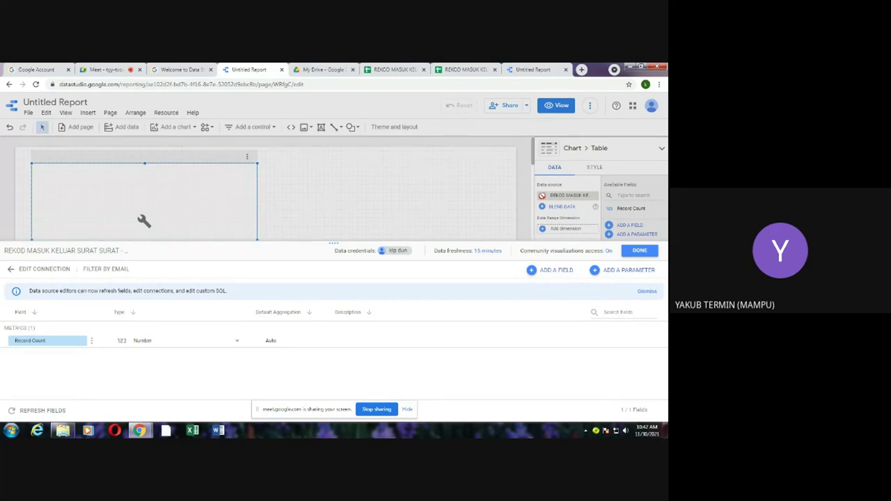
pyautogui.click(639, 250)
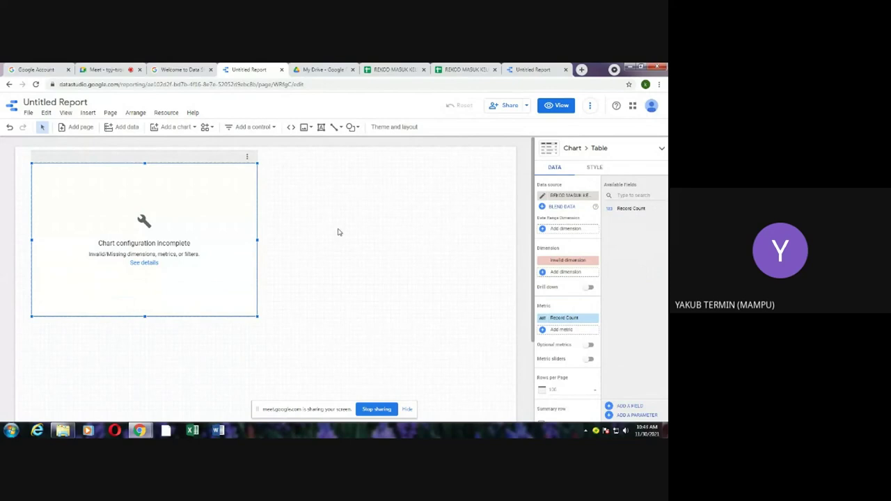
pyautogui.click(161, 114)
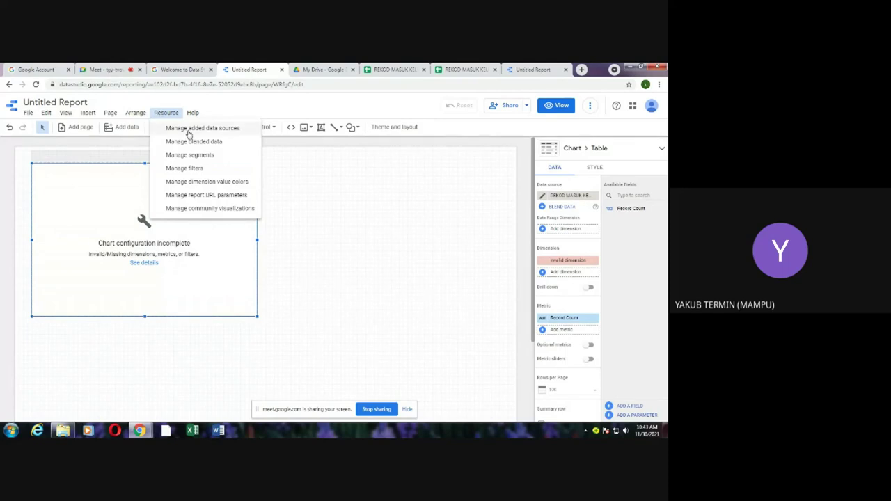
# Step: Edit the Google Sheets source from Manage added data sources, then bring up KPLI FOLDER
pyautogui.click(186, 128)
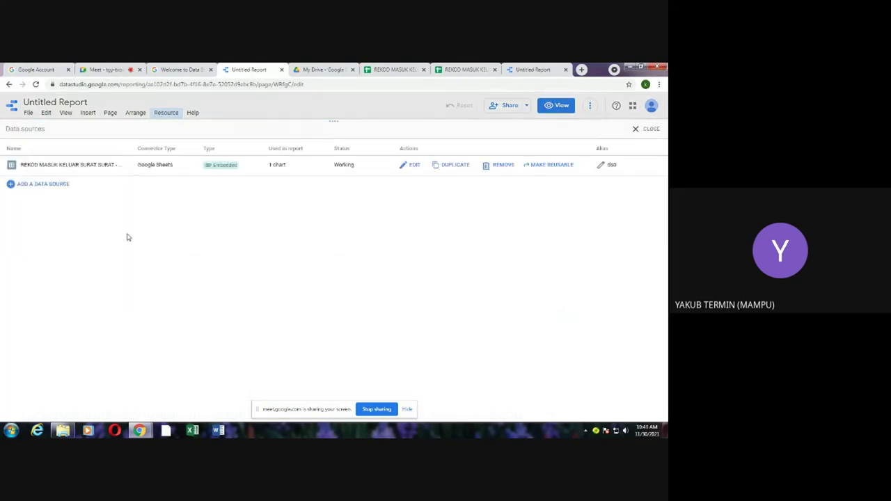
pyautogui.click(410, 165)
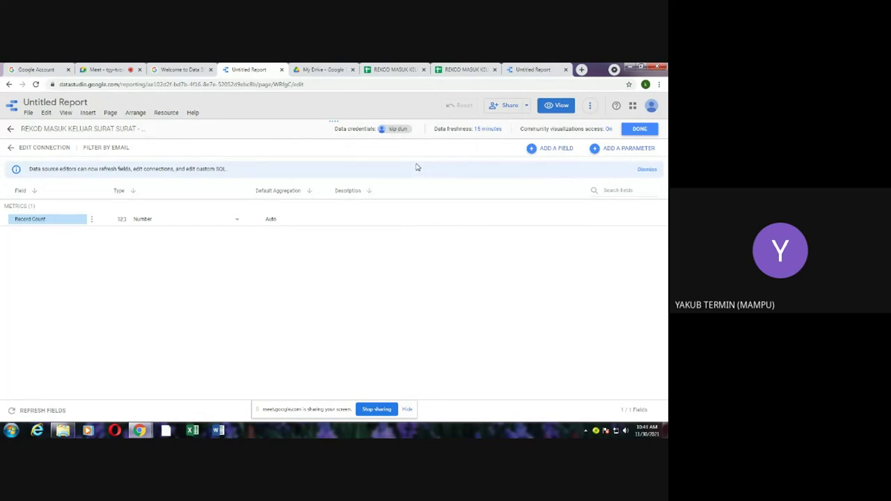
pyautogui.click(177, 69)
pyautogui.click(240, 71)
pyautogui.click(63, 431)
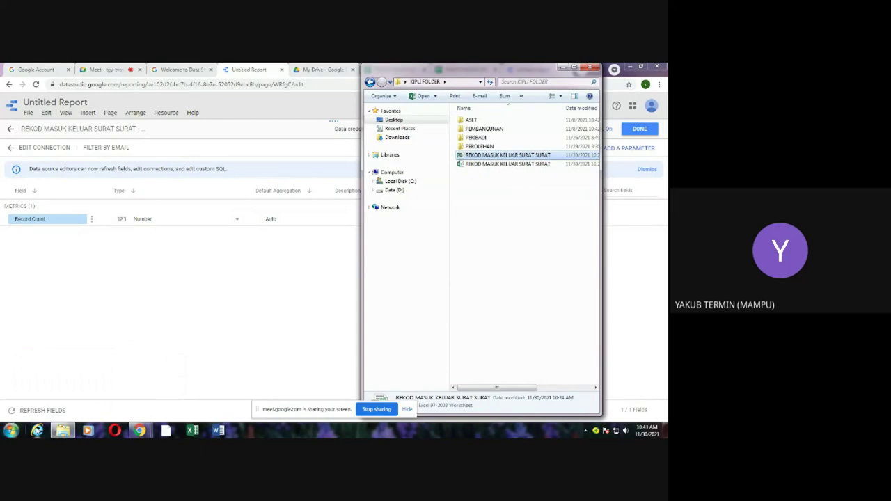
# Step: Show My Drive and select the Google Sheets copy of REKOD MASUK KELUAR SURAT SURAT
pyautogui.click(62, 431)
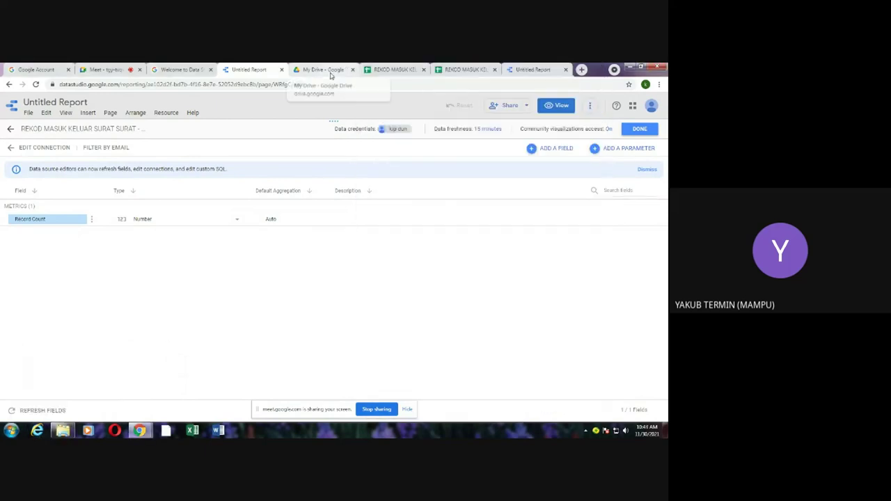
pyautogui.click(332, 72)
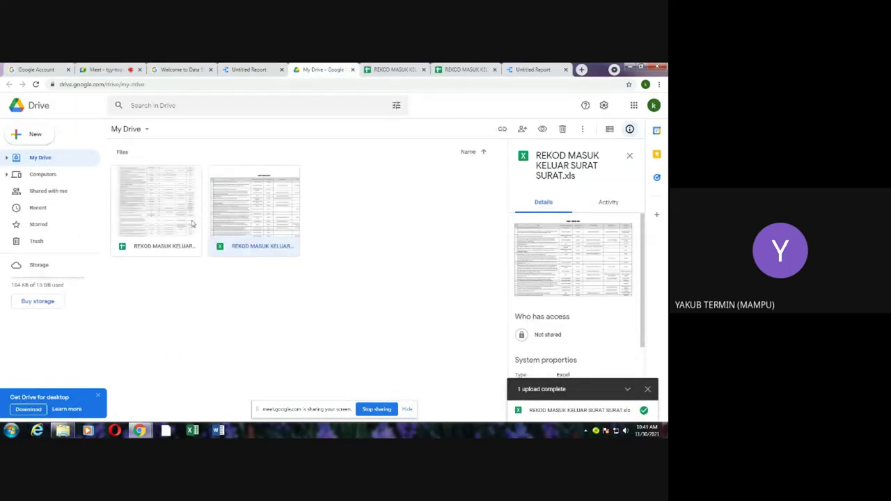
pyautogui.click(166, 221)
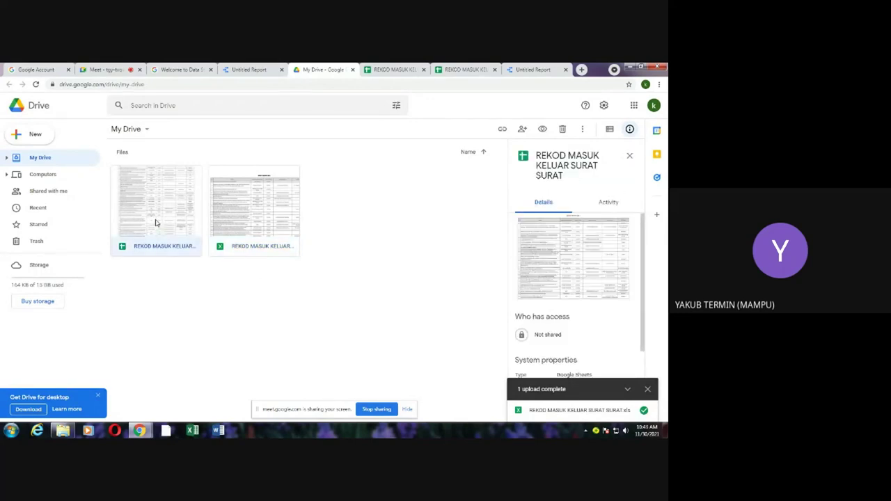
# Step: Open the Sheets file and delete the SURAT MASUK 2021 title in merged cell A2:G2
pyautogui.doubleClick(156, 223)
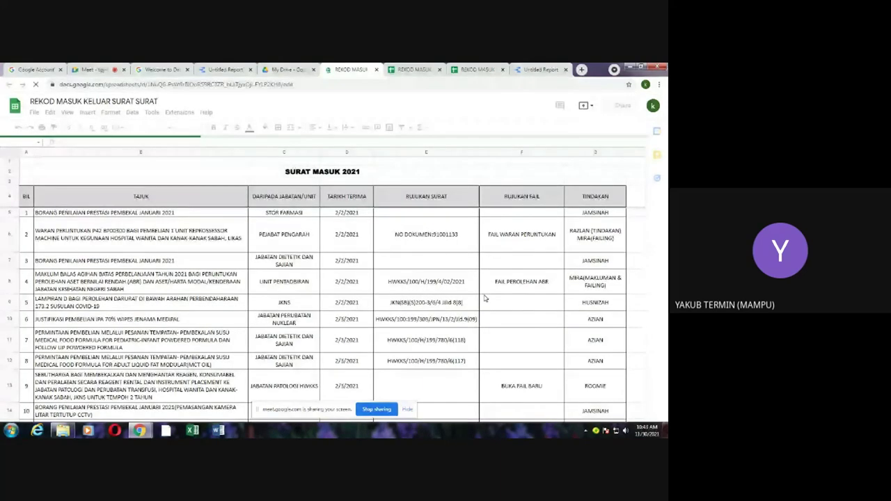
pyautogui.scroll(-5, 486, 298)
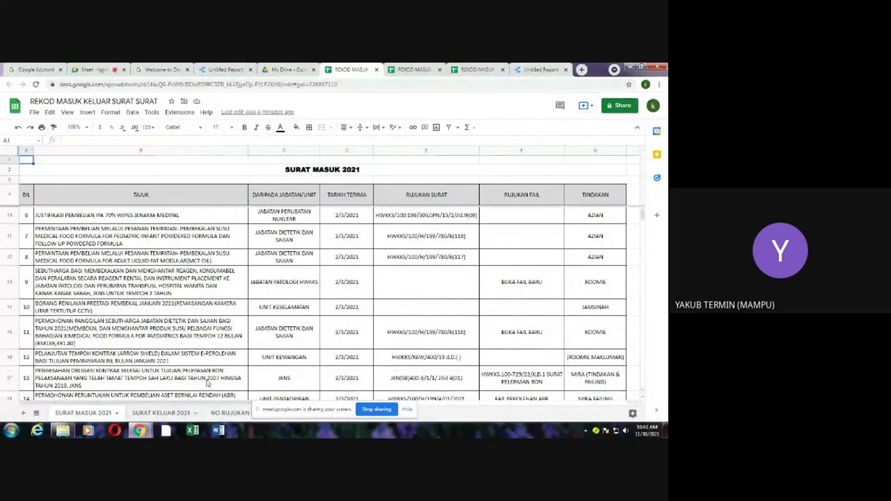
pyautogui.scroll(3, 273, 352)
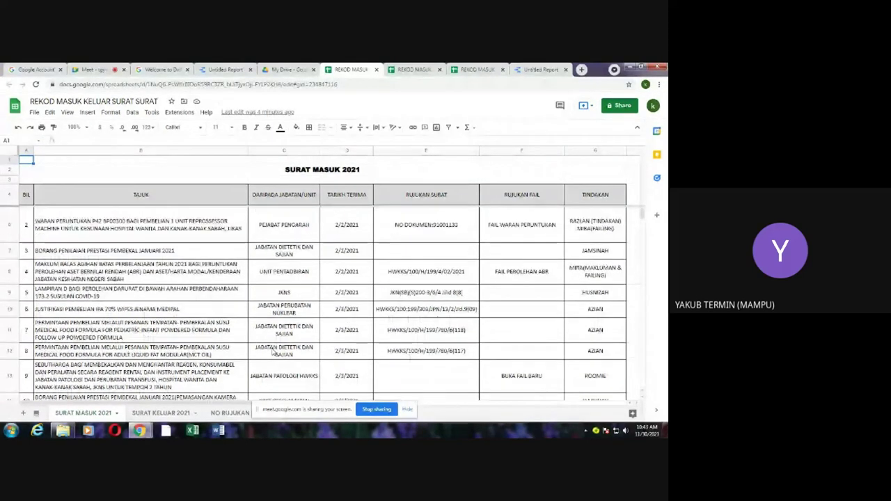
pyautogui.scroll(1, 274, 353)
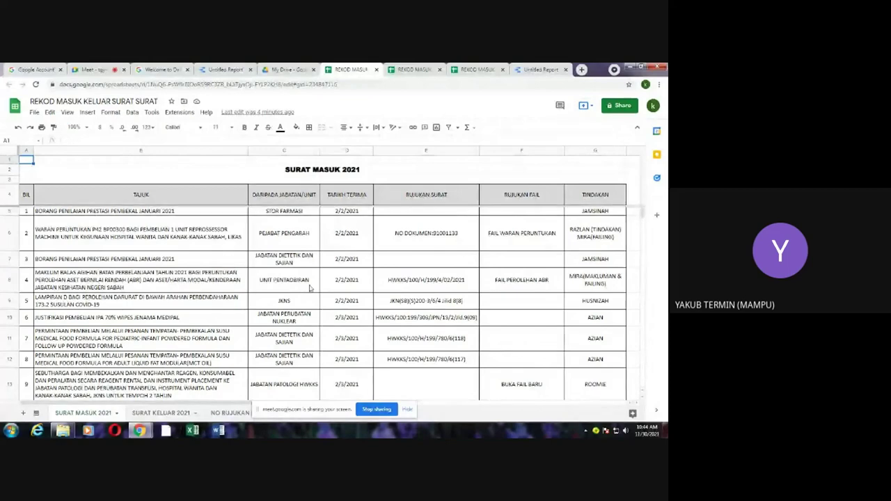
pyautogui.scroll(-5, 310, 288)
pyautogui.scroll(5, 310, 287)
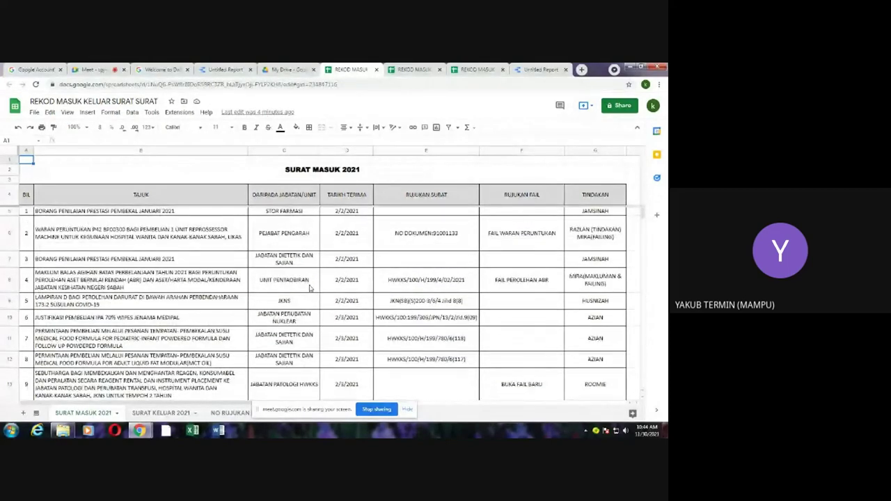
pyautogui.click(339, 175)
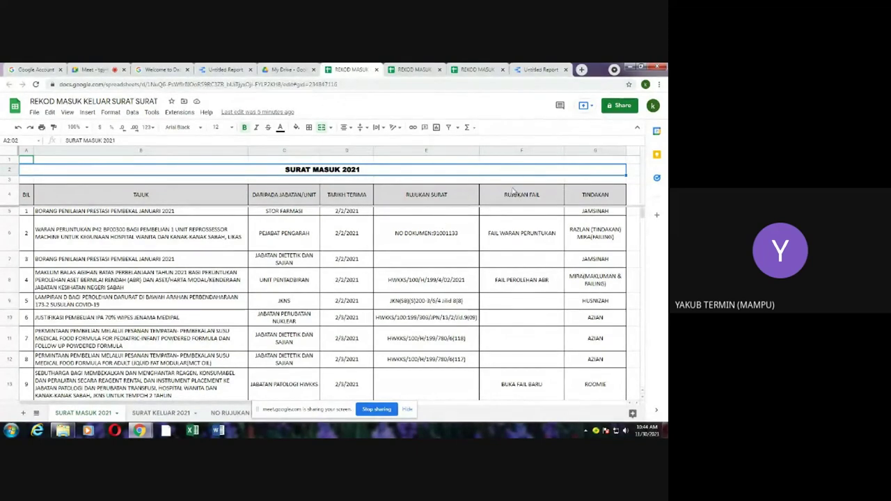
pyautogui.press('Delete')
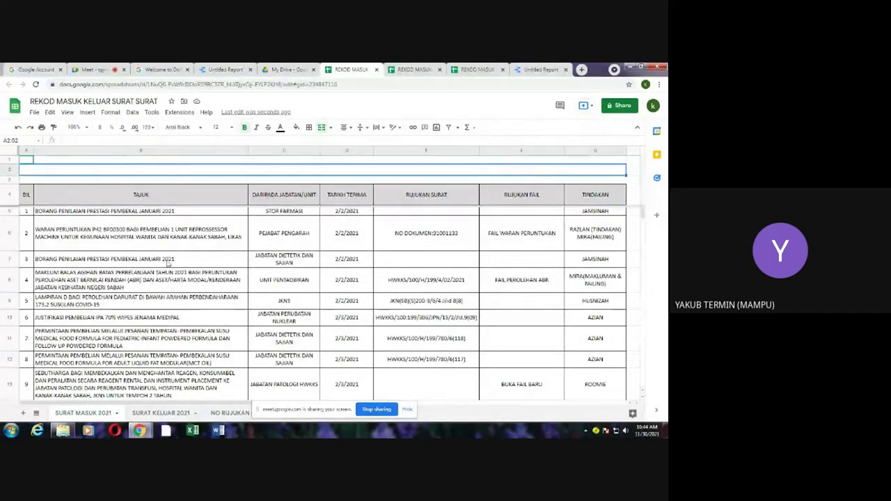
# Step: Delete the three empty rows above the table header, working around the frozen-row error
pyautogui.click(10, 159)
pyautogui.moveTo(10, 179); pyautogui.dragTo(11, 179)
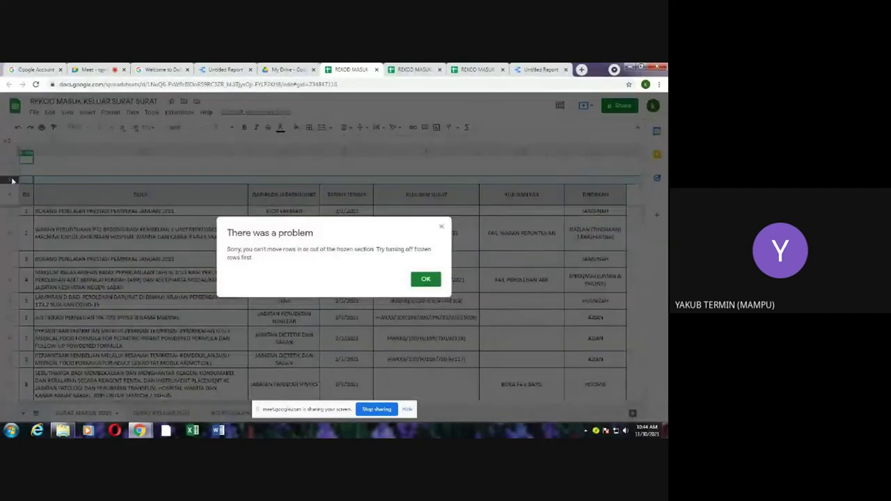
pyautogui.click(423, 280)
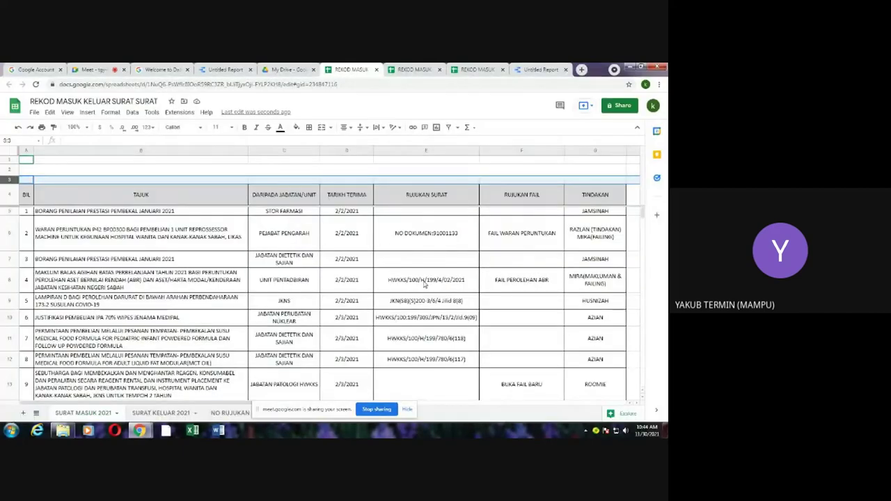
pyautogui.rightClick(12, 160)
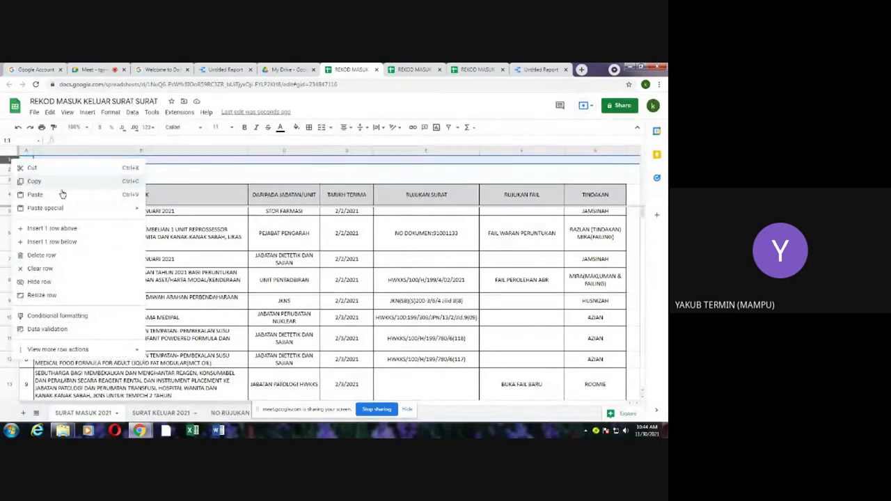
pyautogui.click(43, 255)
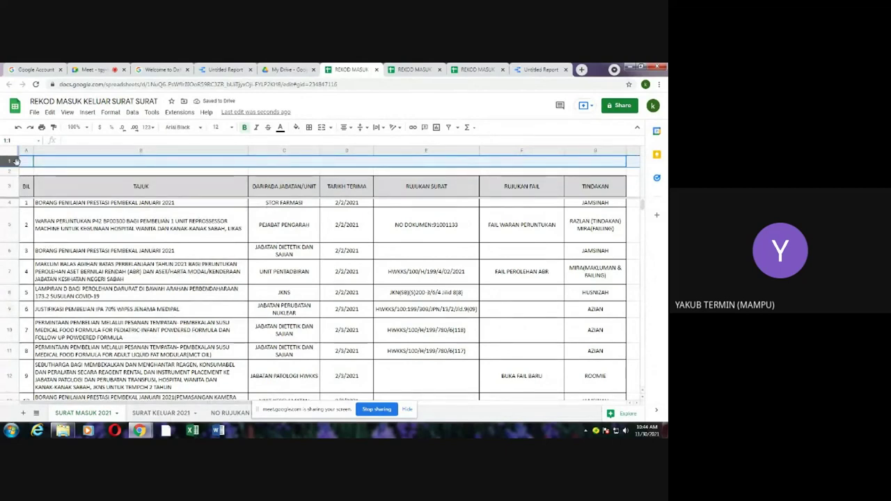
pyautogui.rightClick(10, 162)
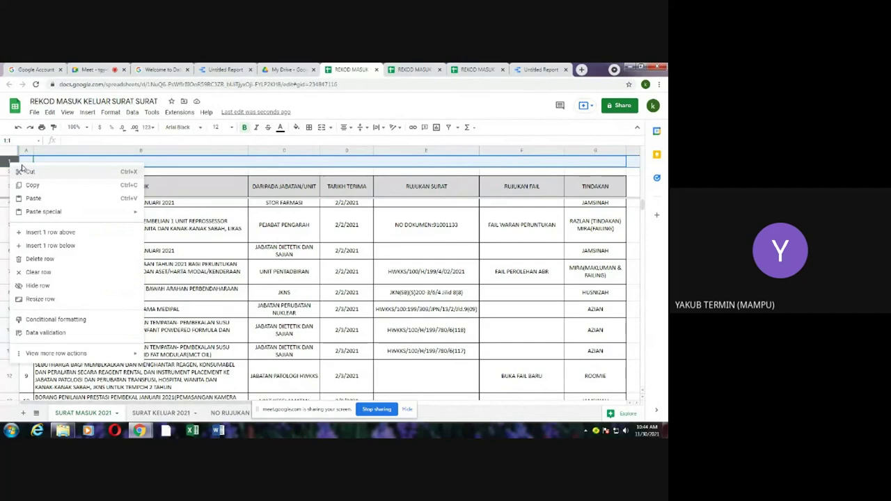
pyautogui.click(39, 259)
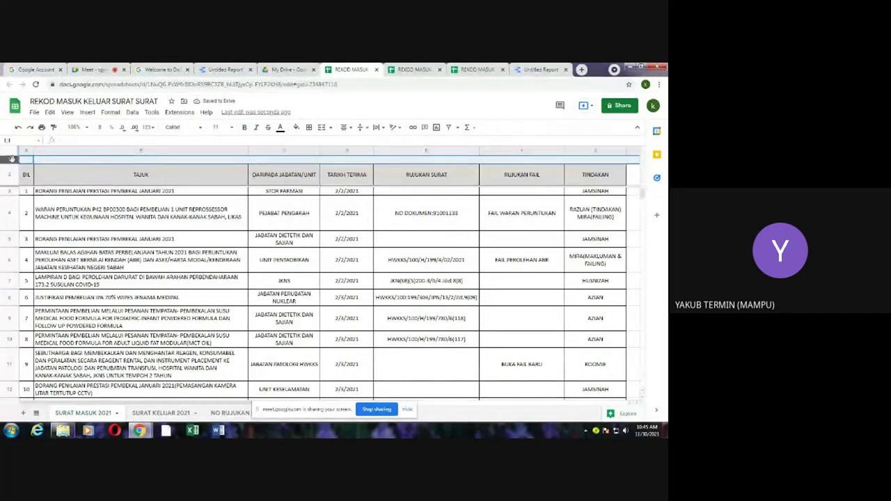
pyautogui.rightClick(7, 160)
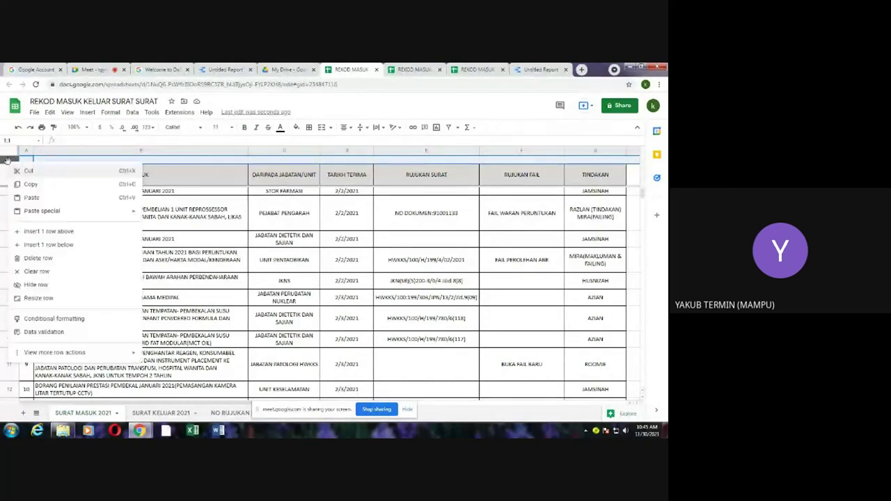
pyautogui.click(38, 258)
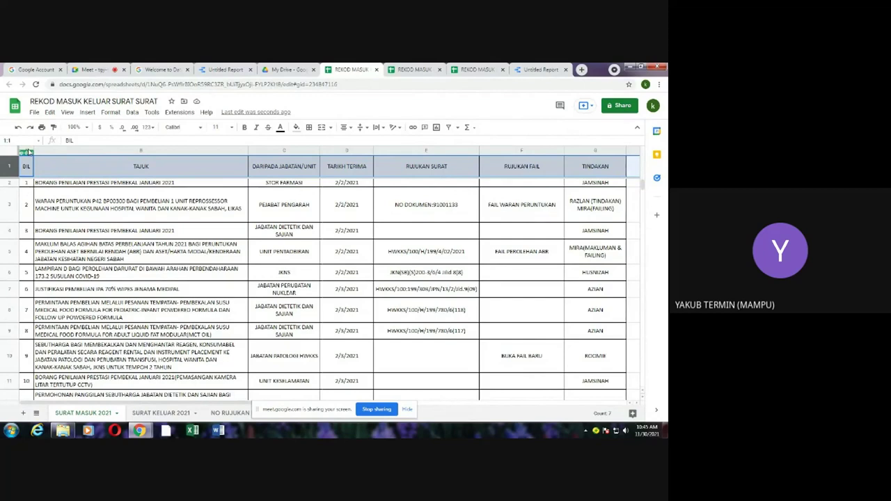
# Step: Delete the BIL column so TAJUK becomes column A
pyautogui.click(26, 153)
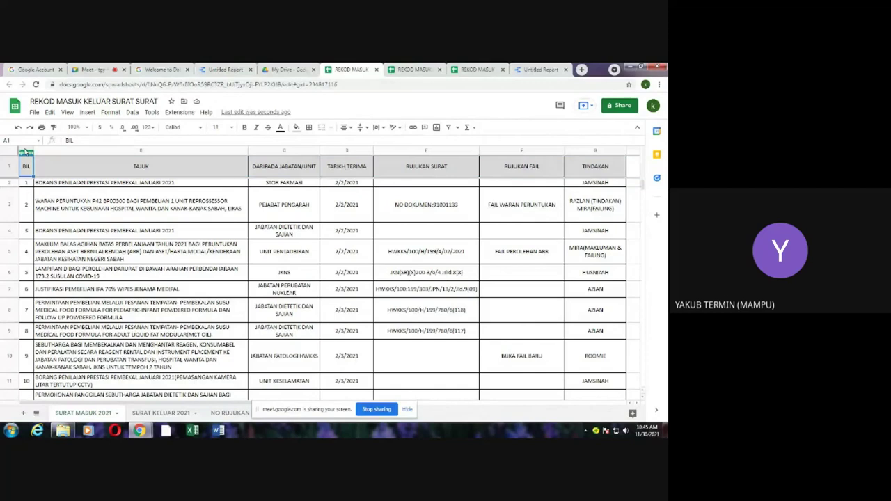
pyautogui.rightClick(25, 152)
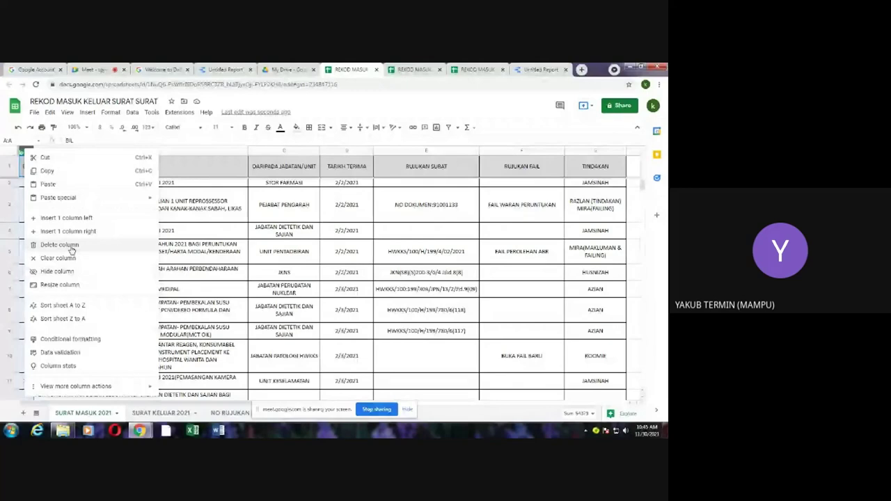
pyautogui.click(71, 248)
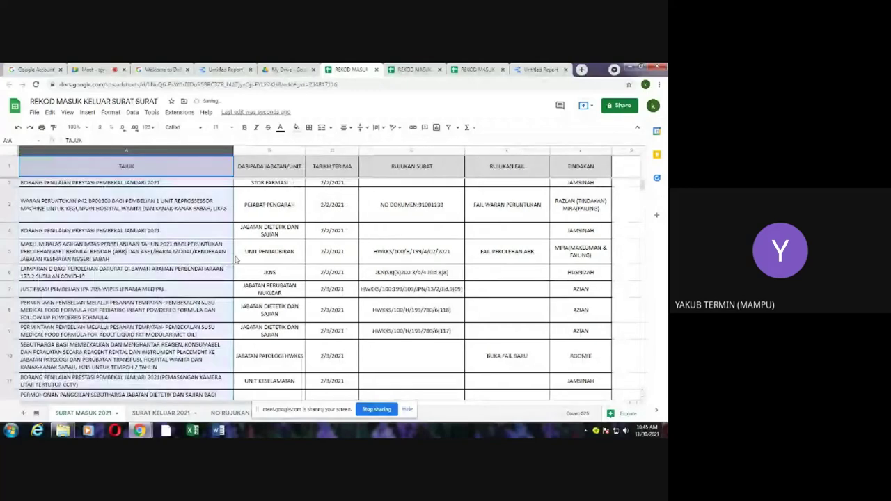
# Step: Scroll the SURAT MASUK 2021 records down to the August 2021 entries, then open the File menu
pyautogui.scroll(-3, 145, 311)
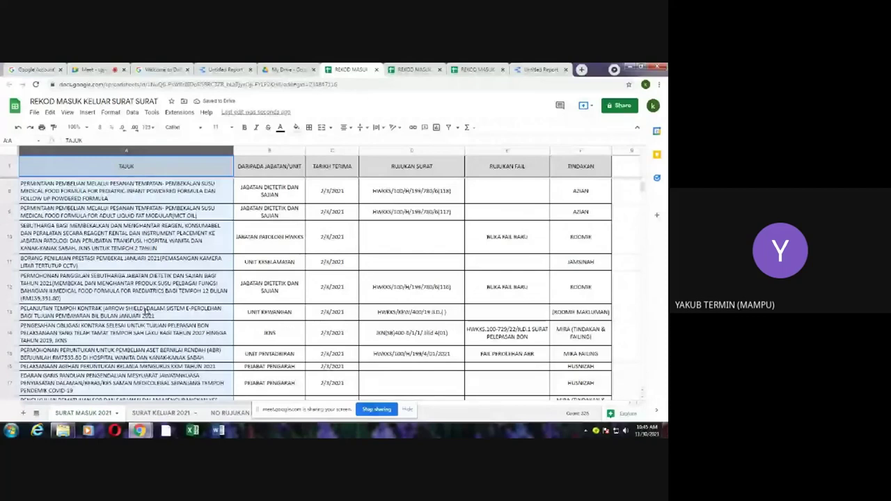
pyautogui.scroll(3, 264, 222)
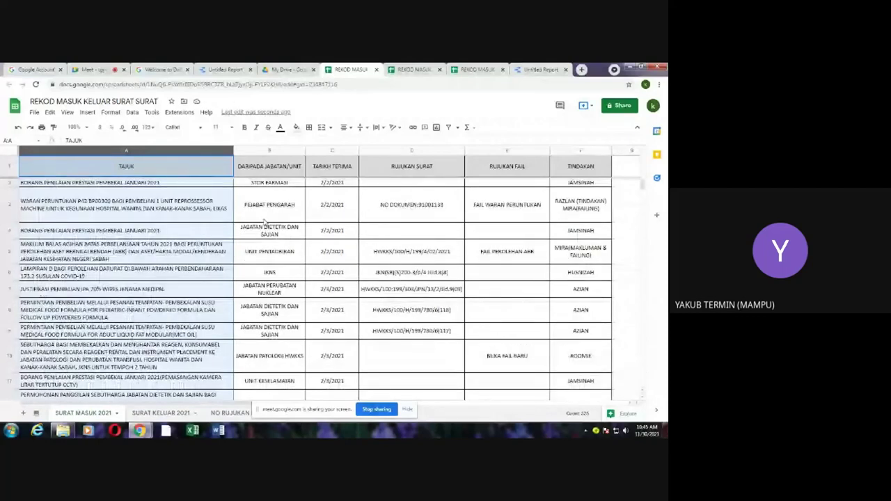
pyautogui.scroll(-5, 264, 222)
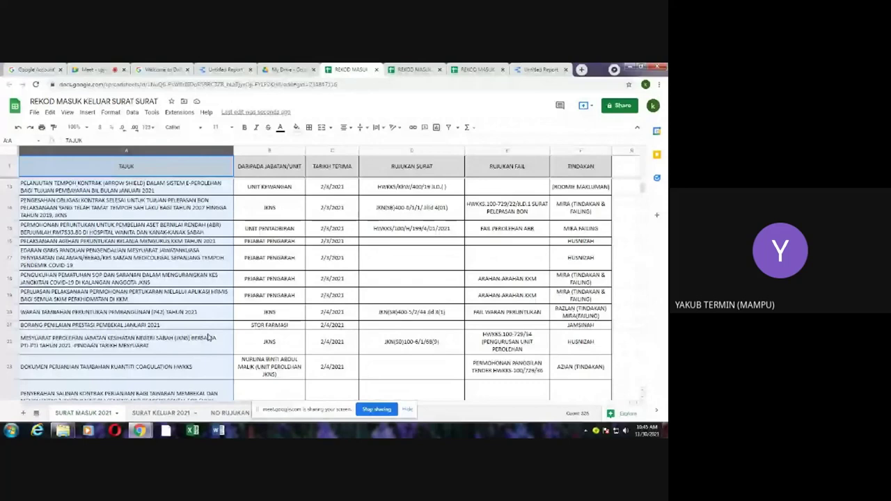
pyautogui.scroll(-5, 212, 334)
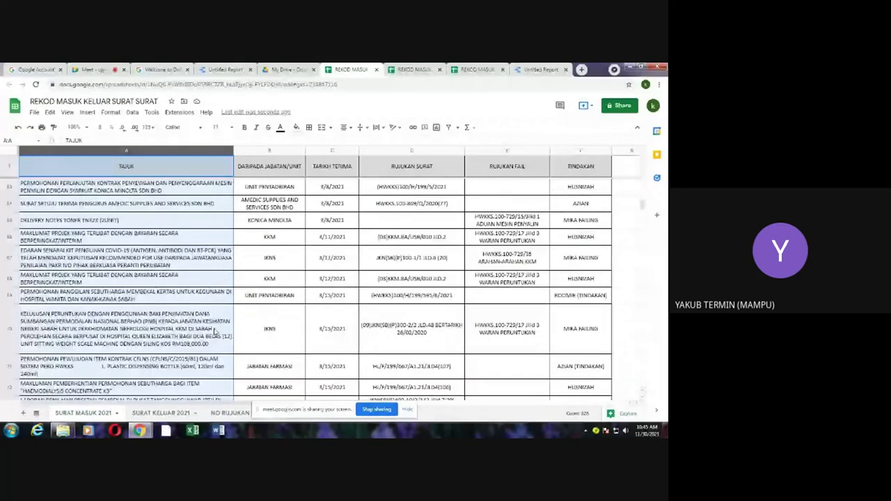
pyautogui.scroll(-5, 215, 332)
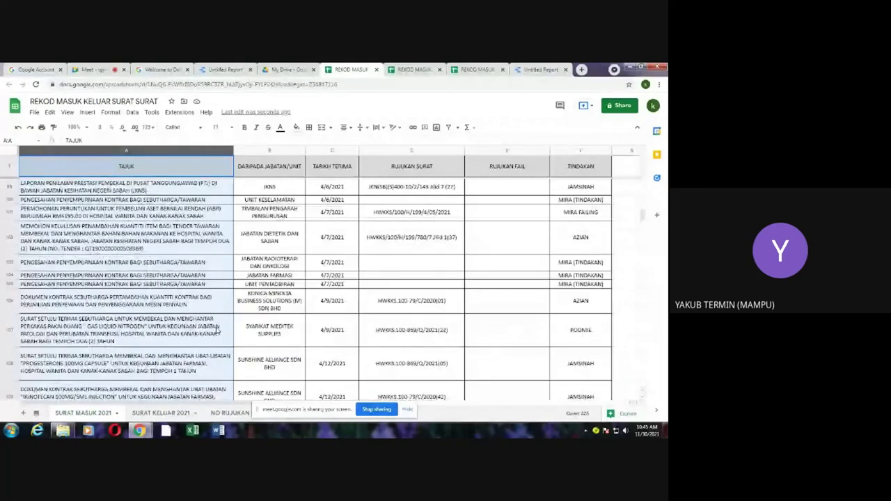
pyautogui.scroll(-5, 219, 330)
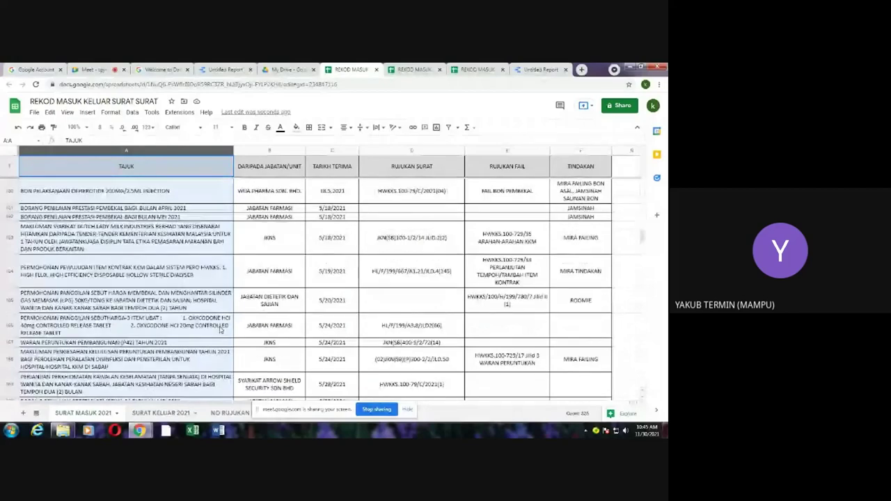
pyautogui.scroll(-5, 221, 330)
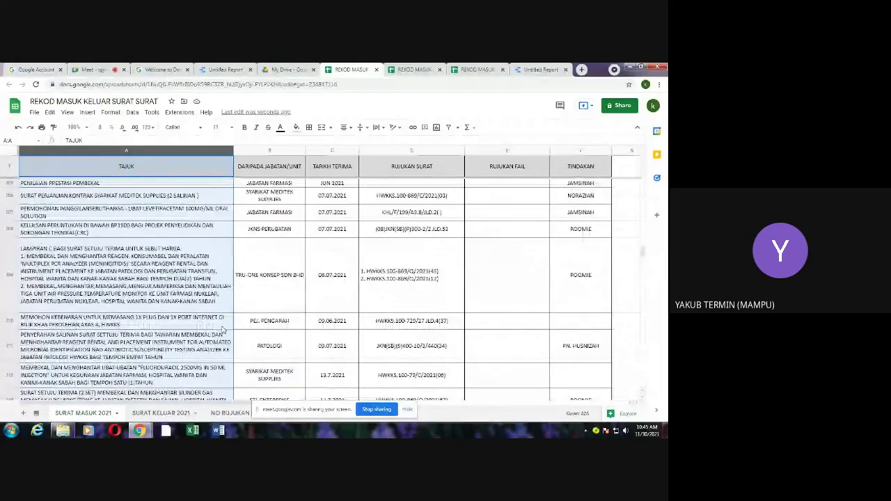
pyautogui.scroll(-5, 222, 329)
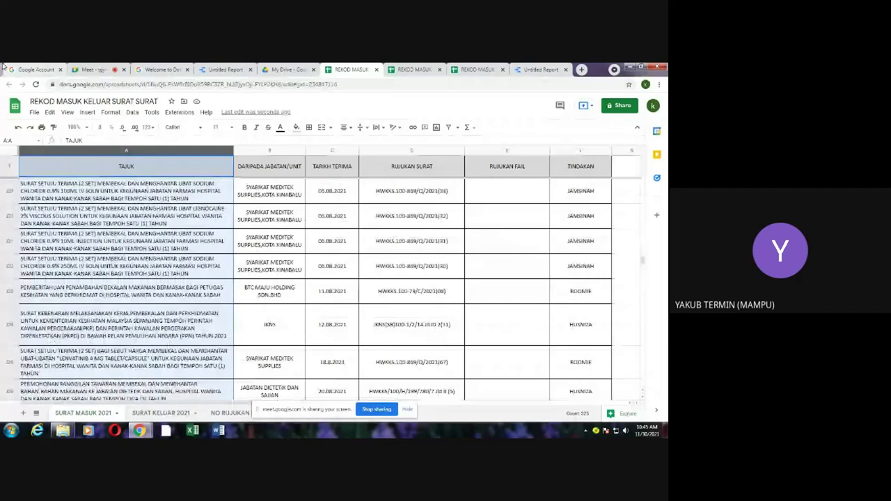
pyautogui.click(35, 114)
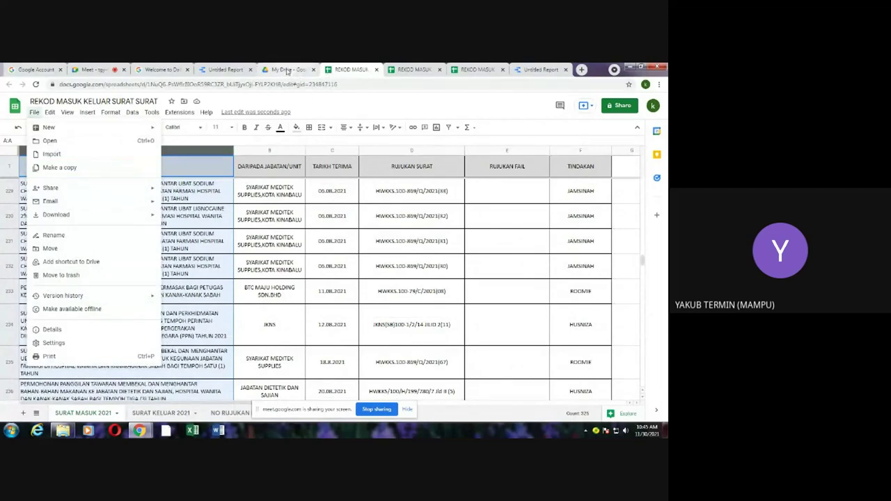
# Step: Check the Drive, data source and help tabs, then go back to the Data Studio home page
pyautogui.click(286, 69)
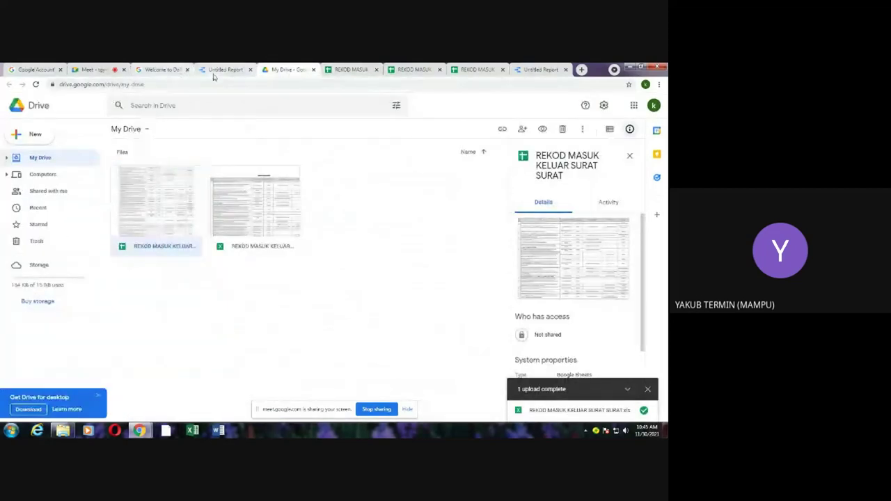
pyautogui.click(217, 71)
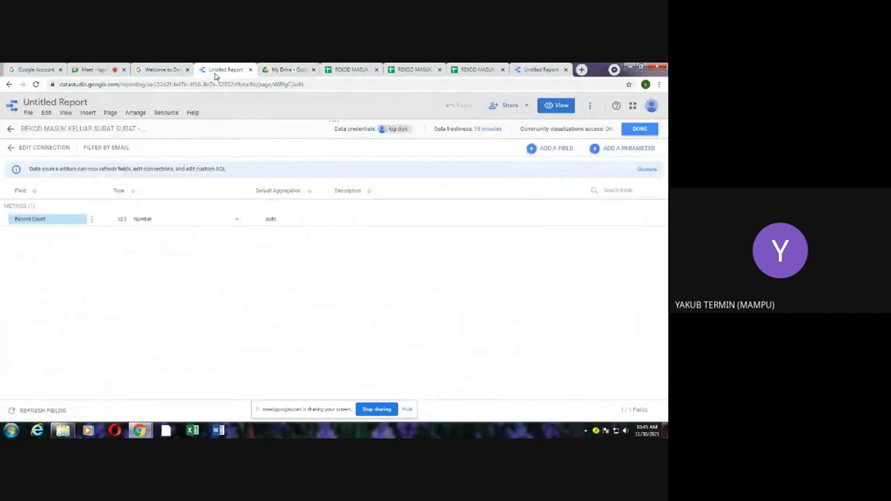
pyautogui.click(162, 70)
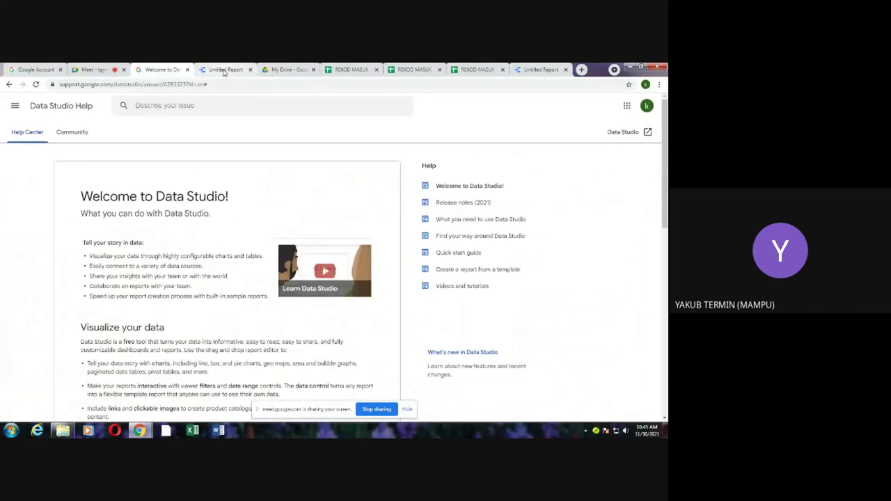
pyautogui.click(228, 70)
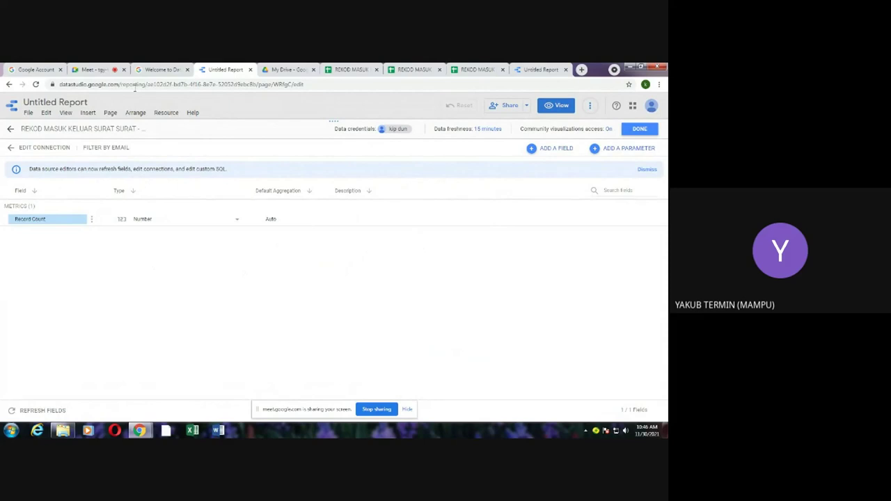
pyautogui.click(10, 84)
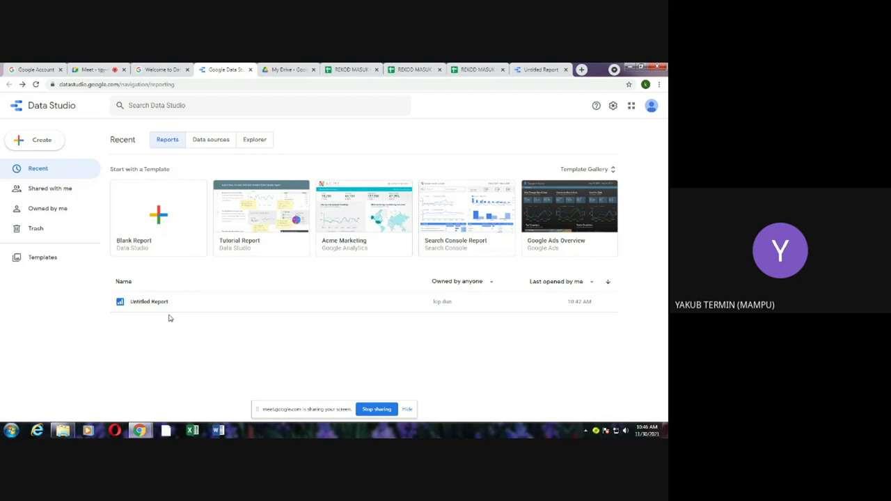
# Step: Open Untitled Report for editing and remove its existing spreadsheet data source
pyautogui.click(161, 72)
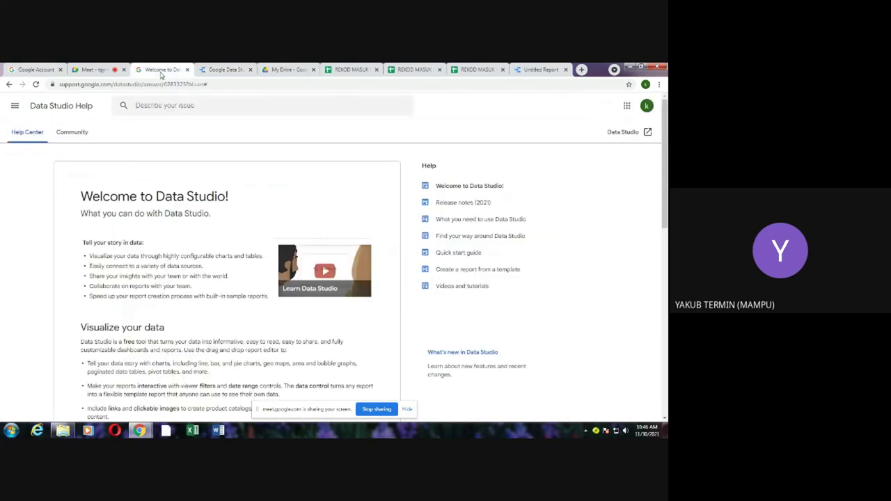
pyautogui.click(230, 77)
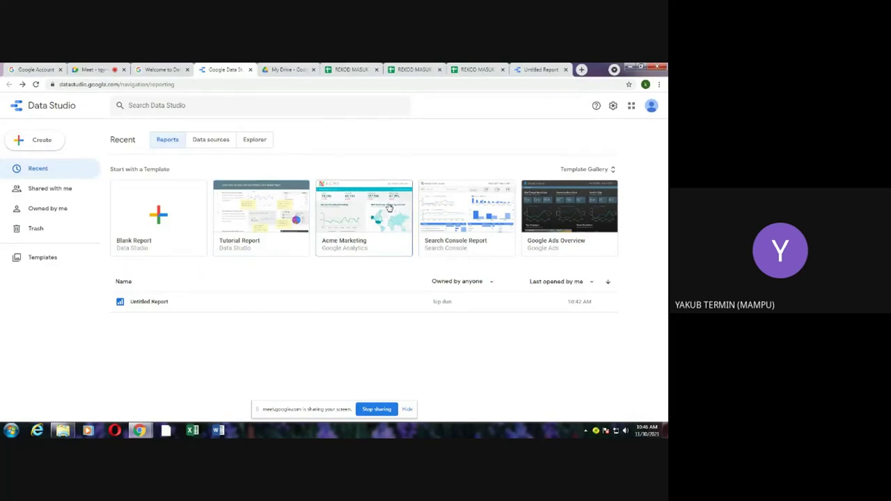
pyautogui.click(146, 303)
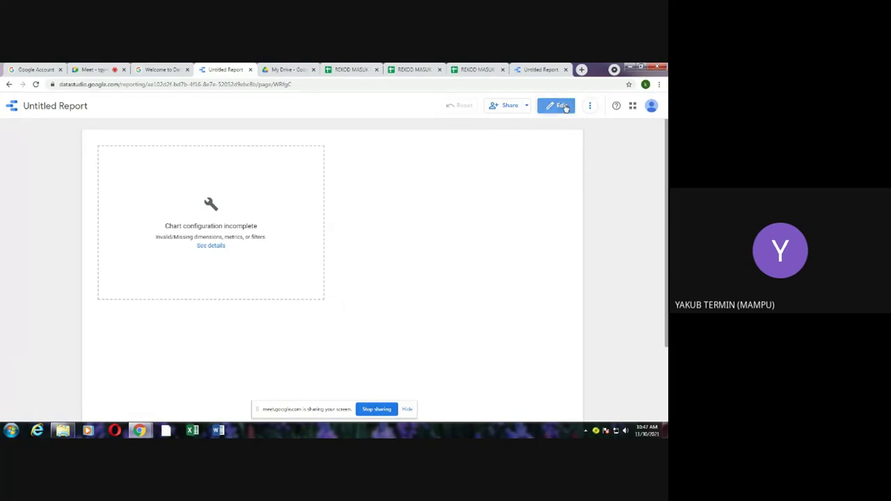
pyautogui.click(560, 106)
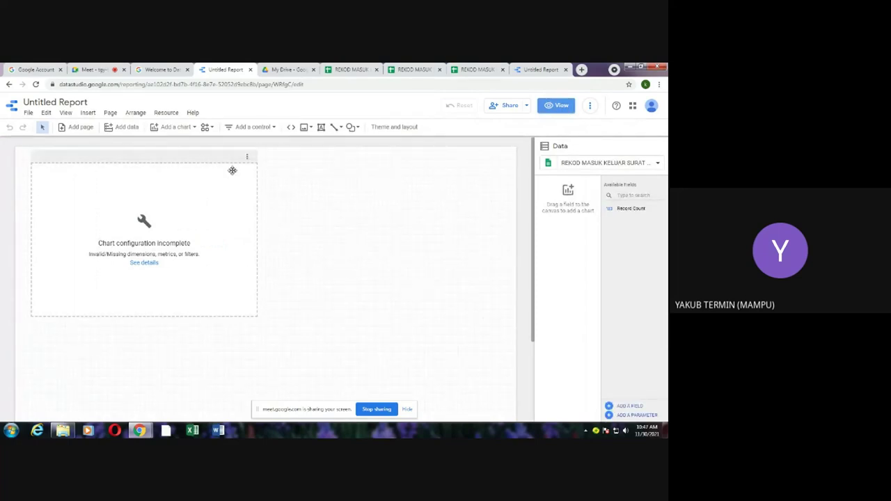
pyautogui.click(167, 113)
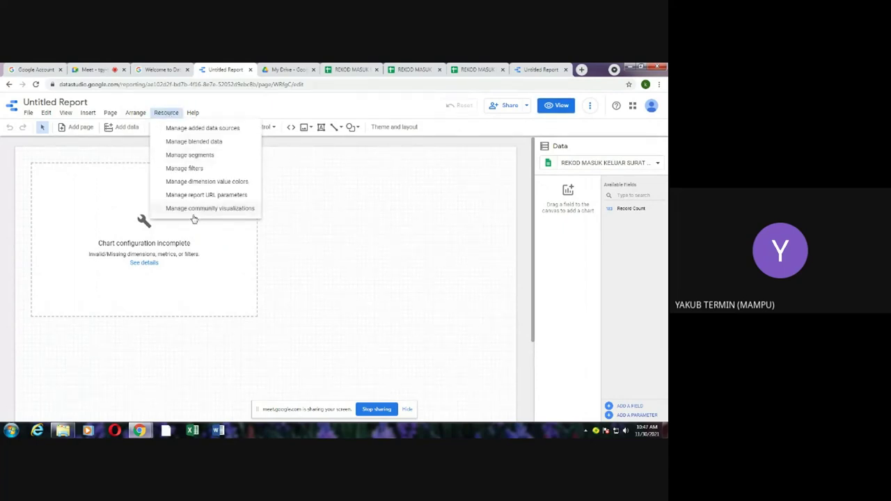
pyautogui.click(197, 132)
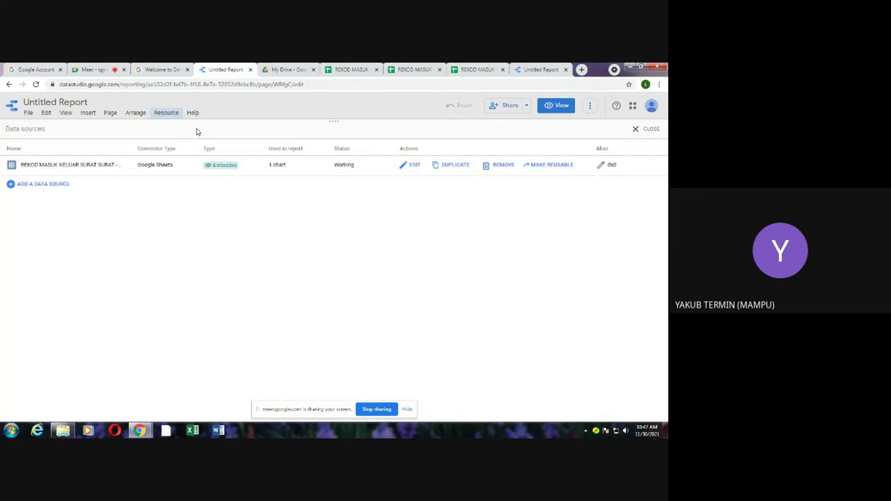
pyautogui.click(499, 166)
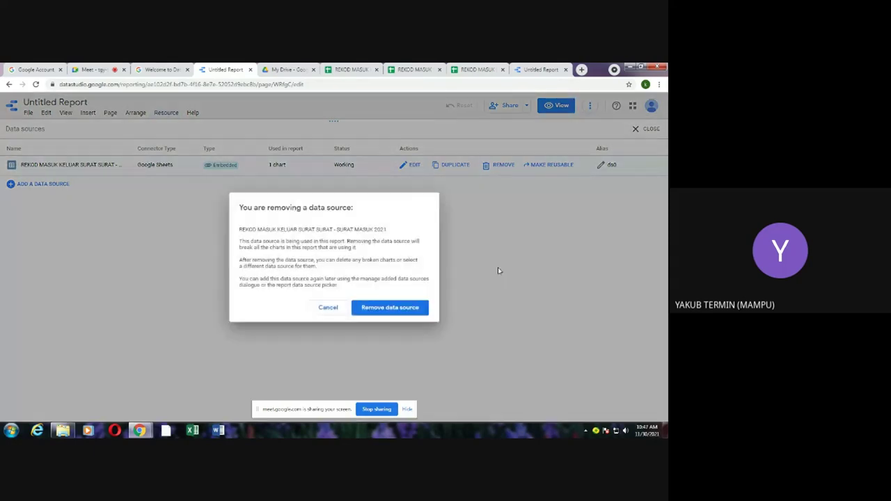
pyautogui.click(400, 307)
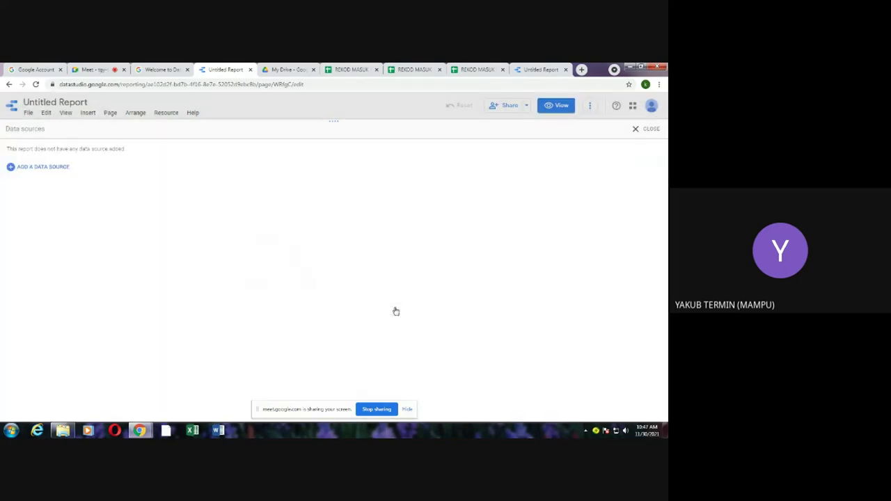
# Step: Add the SURAT MASUK 2021 worksheet of REKOD MASUK KELUAR SURAT SURAT as a Google Sheets source
pyautogui.click(59, 172)
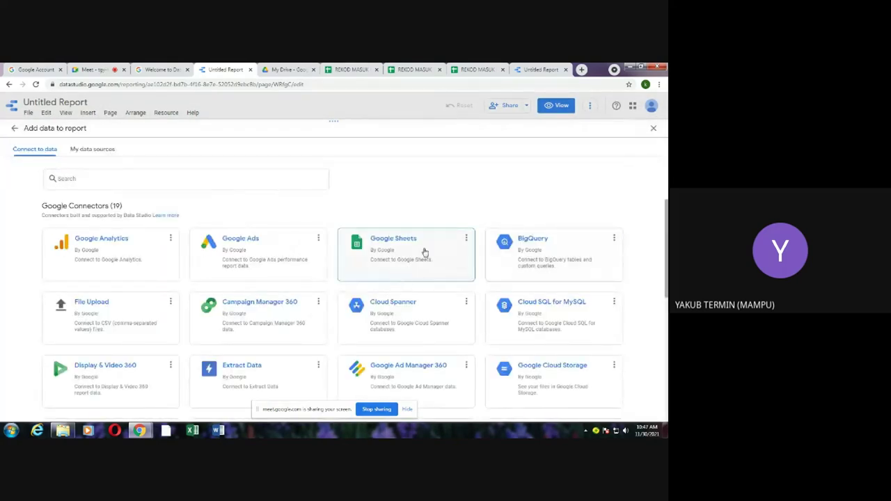
pyautogui.click(423, 256)
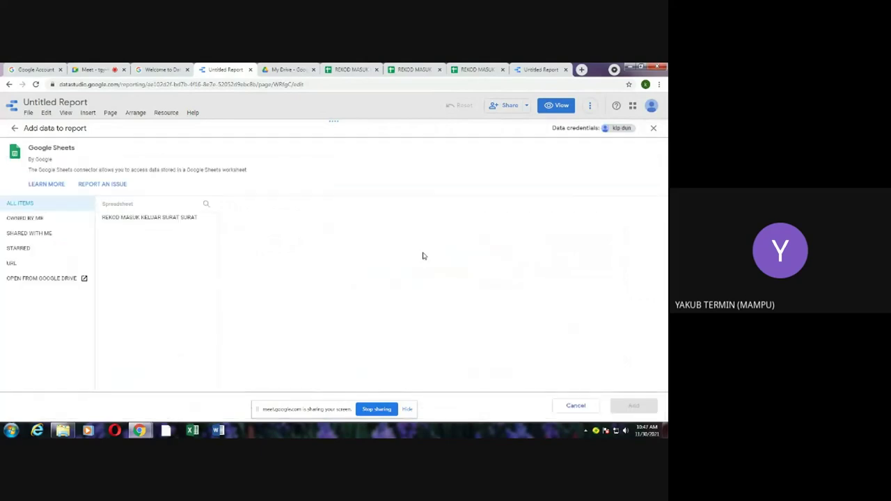
pyautogui.click(169, 220)
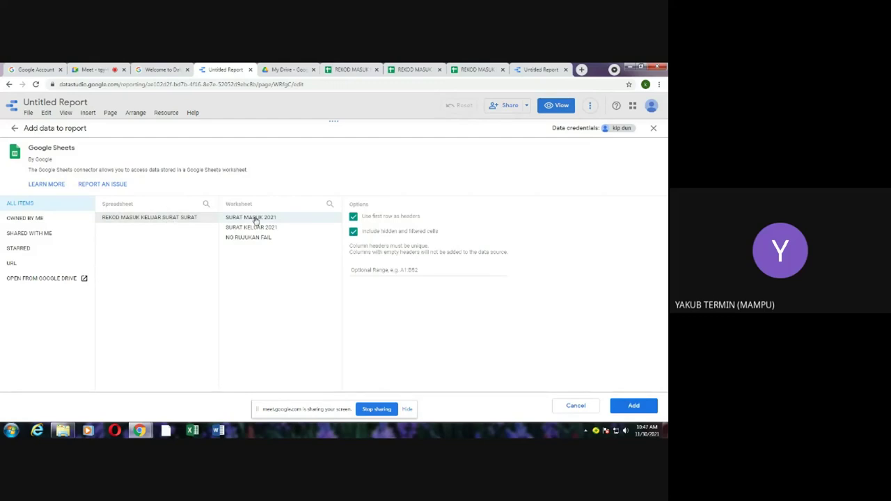
pyautogui.click(640, 407)
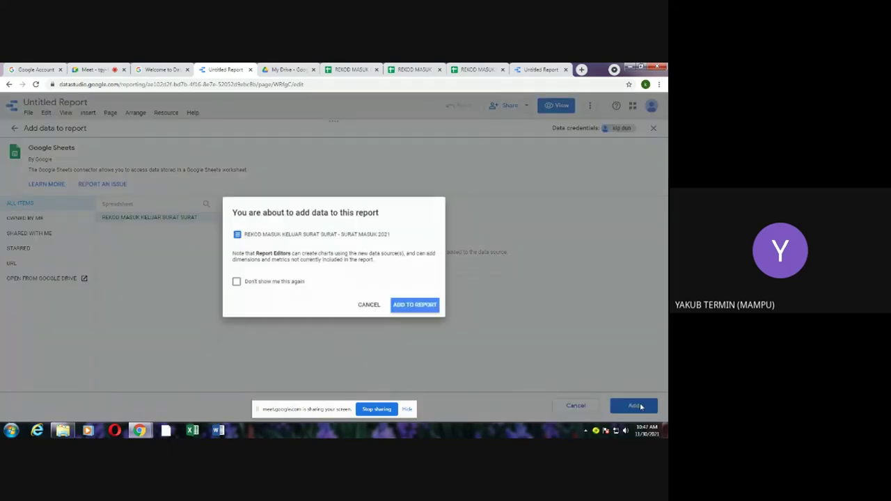
pyautogui.click(416, 306)
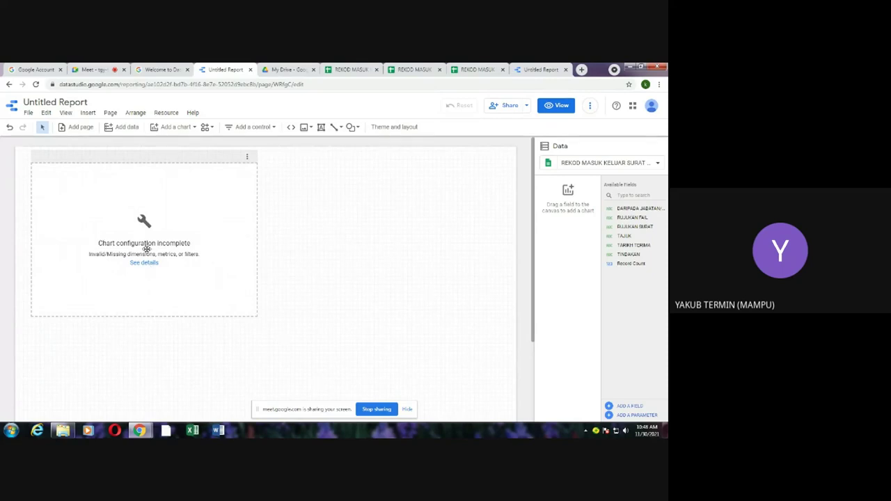
# Step: Check the 'Chart configuration incomplete' warning and delete the unfinished table chart
pyautogui.click(144, 263)
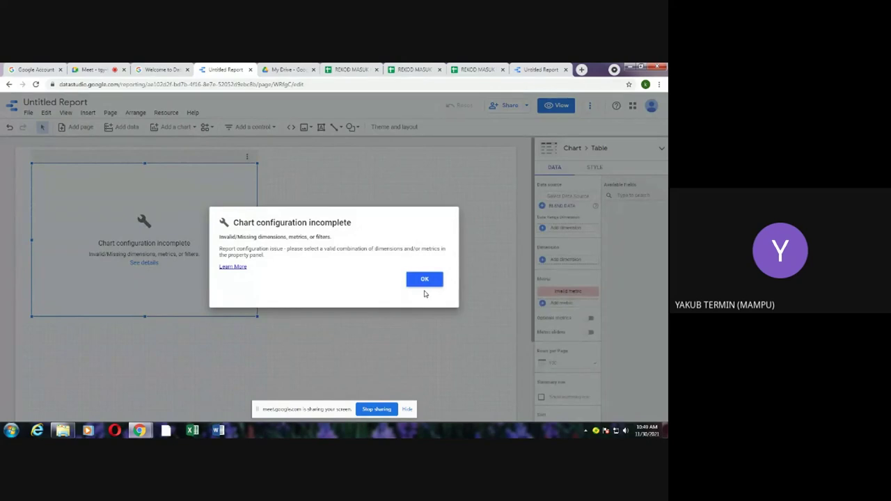
pyautogui.click(428, 281)
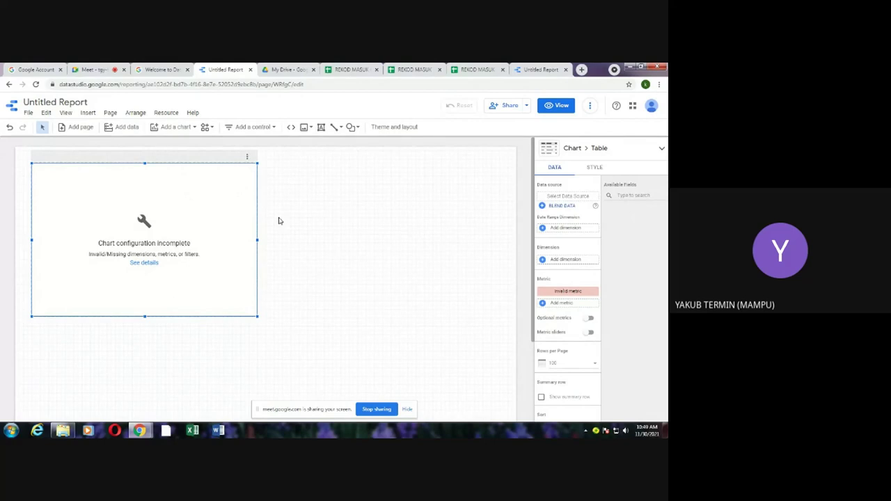
pyautogui.press('Delete')
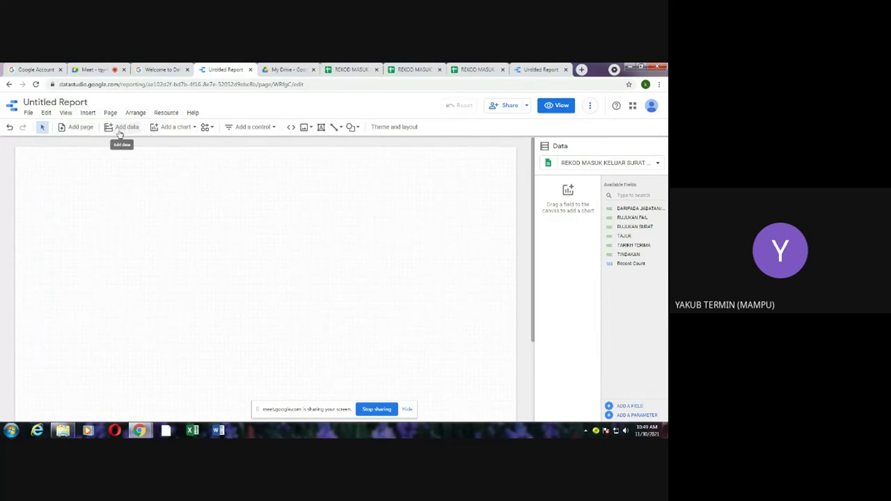
# Step: Insert a table chart, size and position it, and add DARIPADA JABATAN as a dimension
pyautogui.click(174, 128)
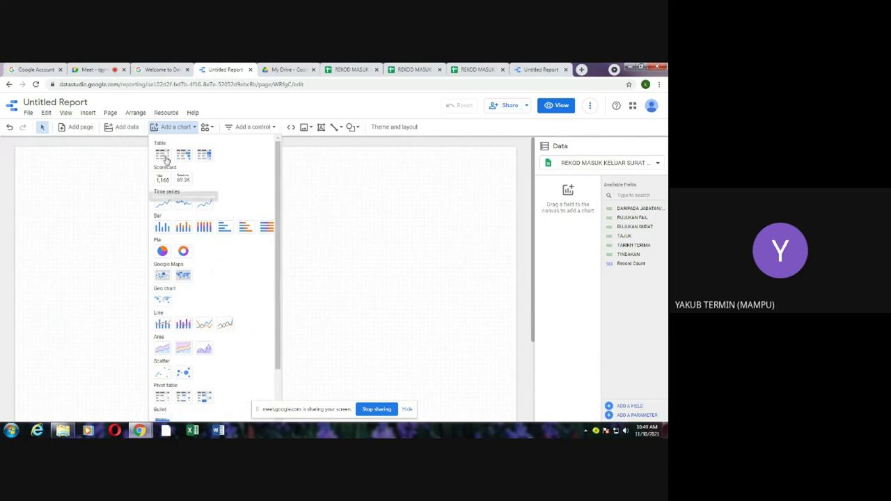
pyautogui.click(161, 155)
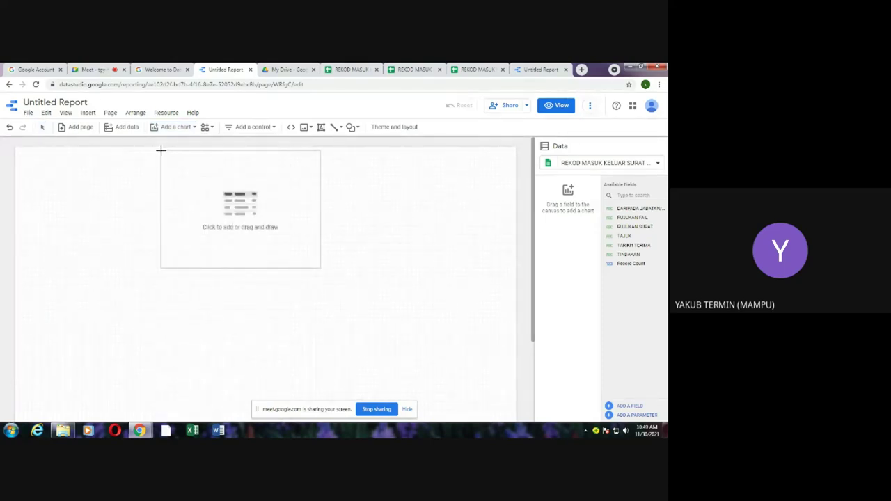
pyautogui.moveTo(160, 153); pyautogui.dragTo(102, 160)
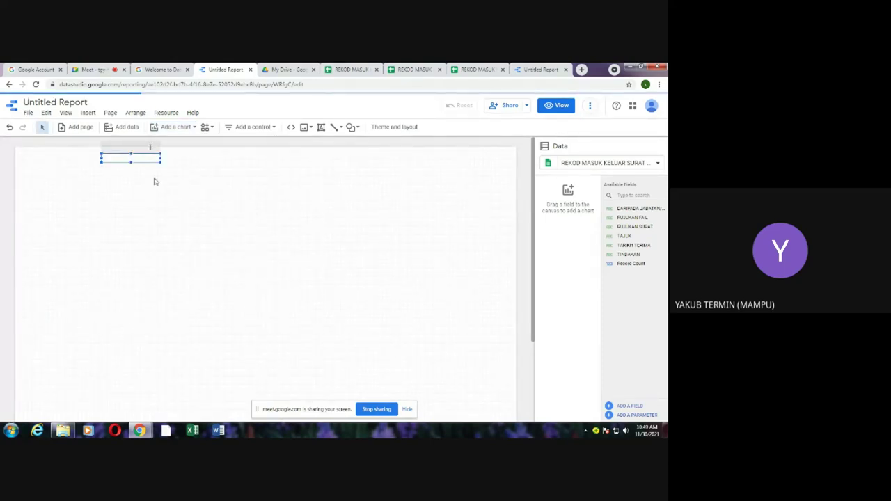
pyautogui.moveTo(159, 160); pyautogui.dragTo(310, 239)
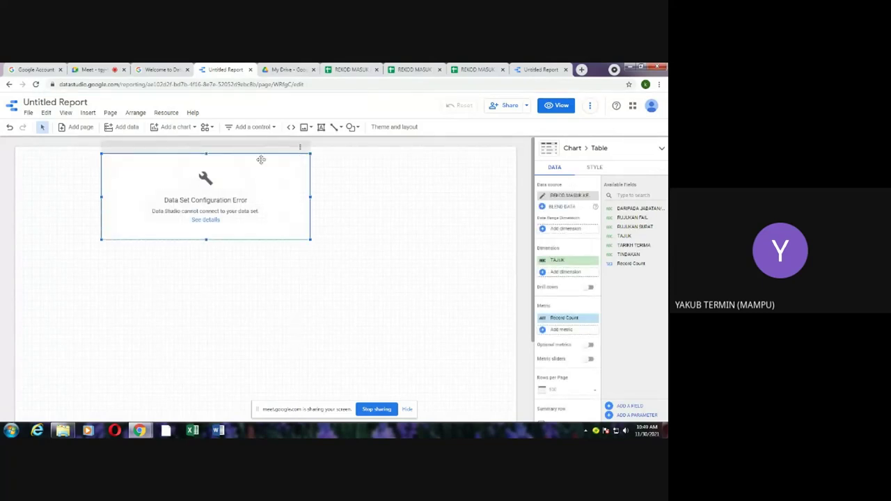
pyautogui.moveTo(258, 154); pyautogui.dragTo(232, 187)
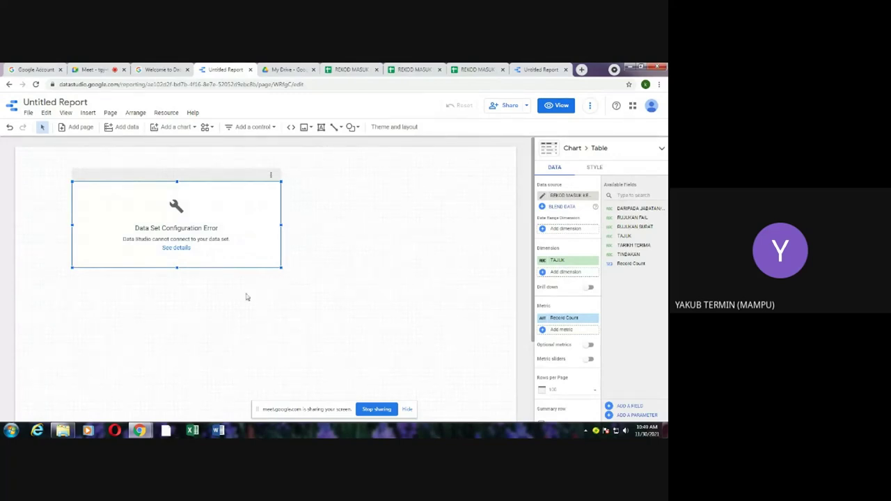
pyautogui.moveTo(280, 268); pyautogui.dragTo(337, 310)
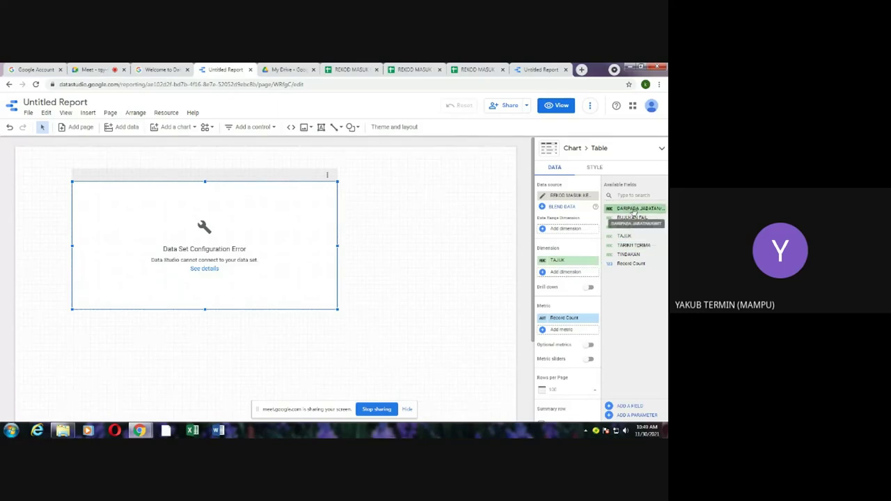
pyautogui.moveTo(635, 210); pyautogui.dragTo(571, 283)
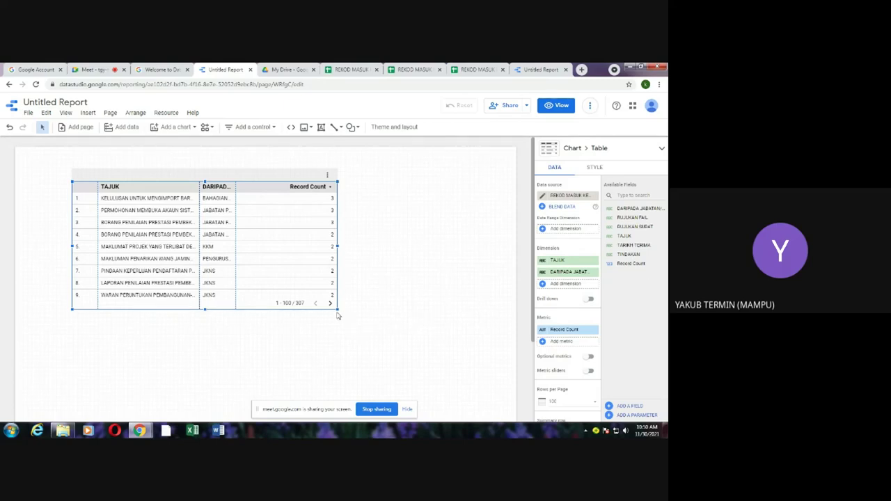
pyautogui.moveTo(336, 309); pyautogui.dragTo(399, 348)
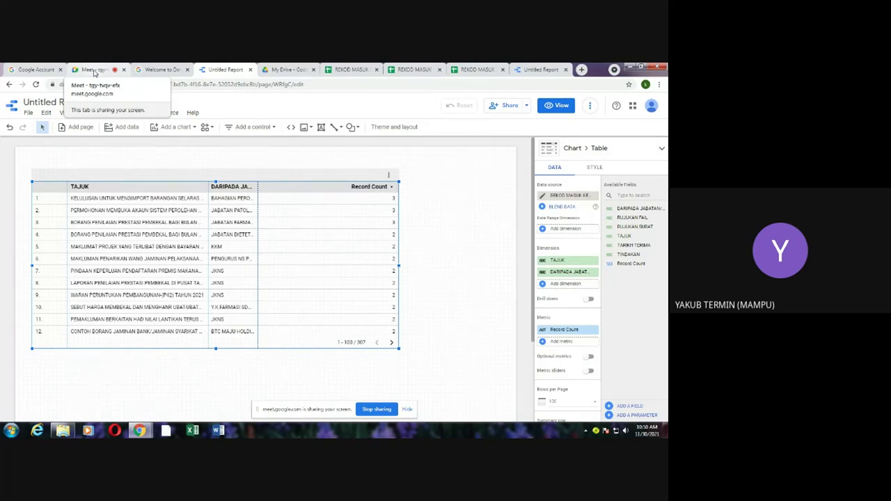
# Step: Send 'ok tuan' and 'thanks' in the Meet chat, then stop presenting
pyautogui.click(95, 70)
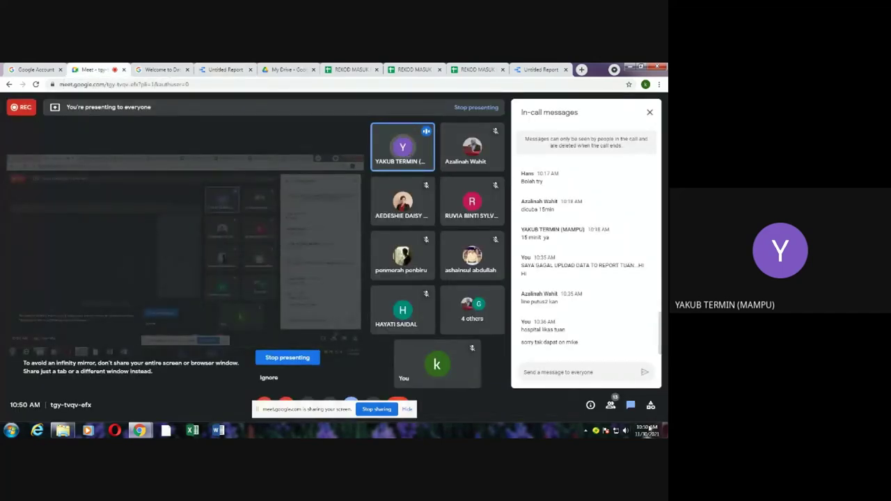
pyautogui.click(580, 372)
pyautogui.write('ok tuan')
pyautogui.click(644, 373)
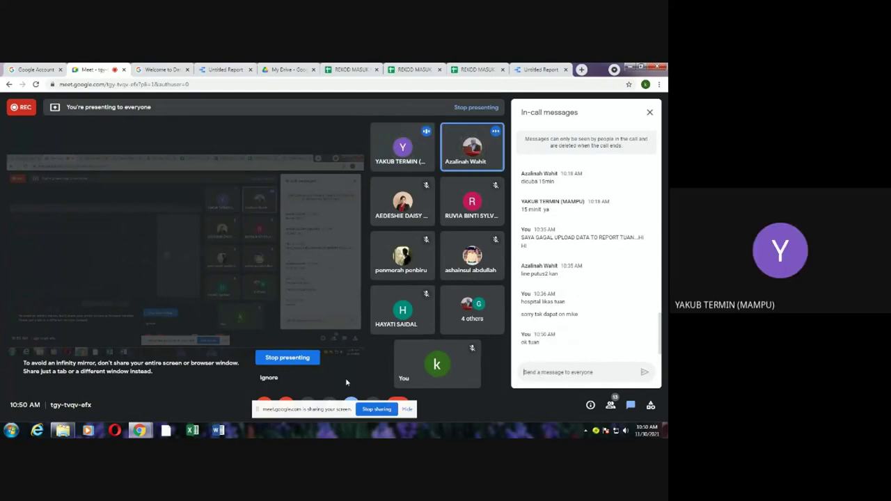
pyautogui.click(548, 371)
pyautogui.write('thanks')
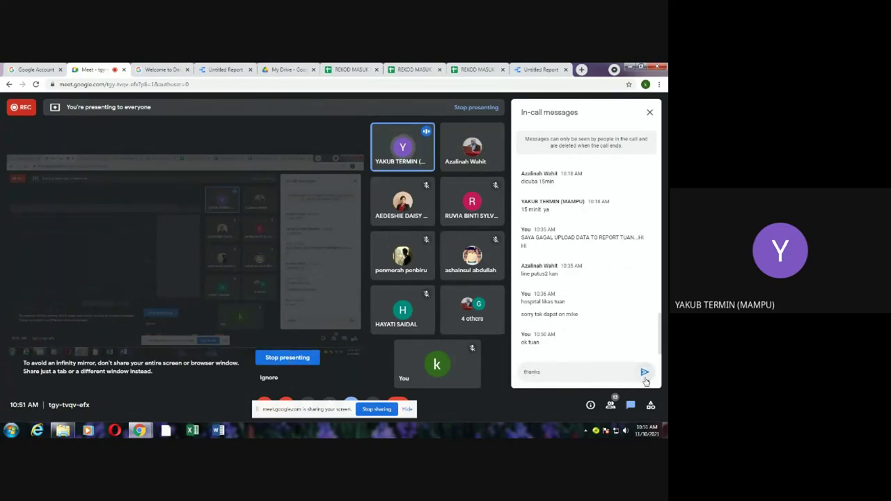
pyautogui.press('Return')
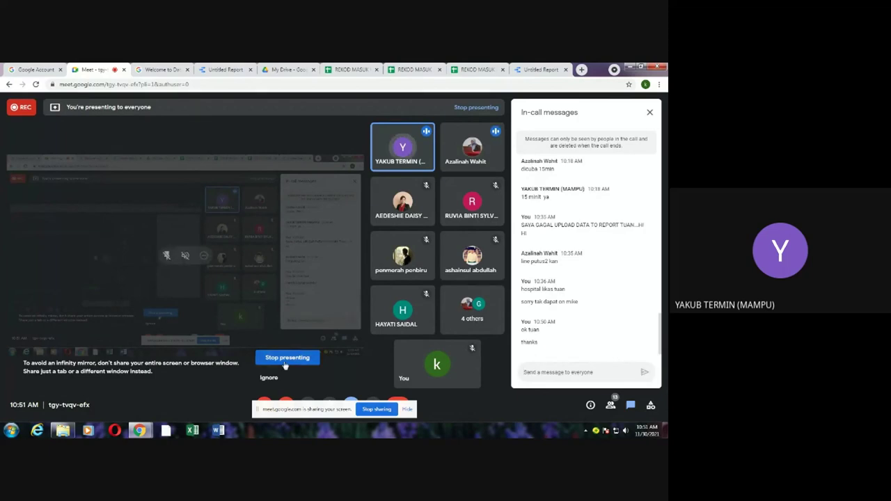
pyautogui.click(284, 360)
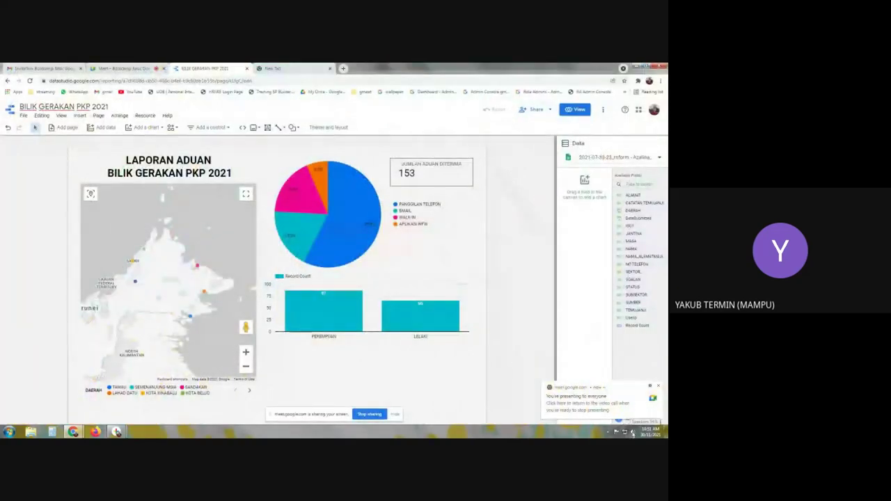
# Step: Review the BILIK GERAKAN PKP 2021 map chart's fields, then switch to the responses spreadsheet window
pyautogui.click(633, 431)
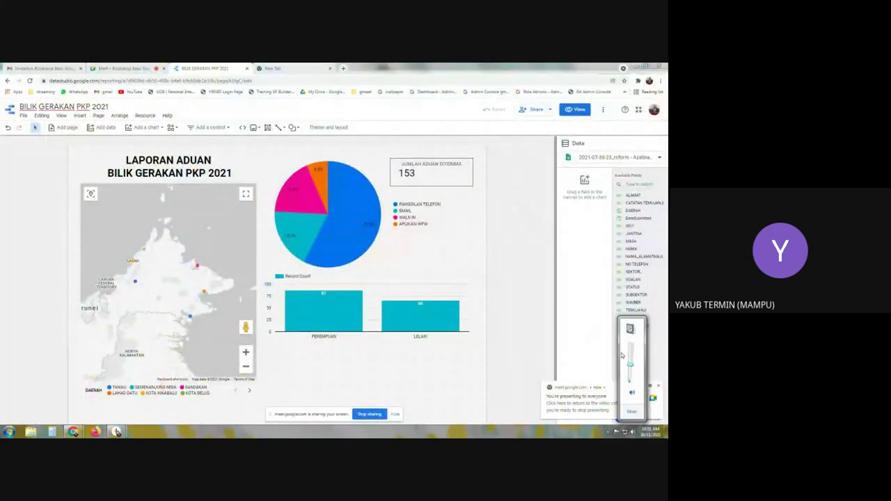
pyautogui.moveTo(622, 389)
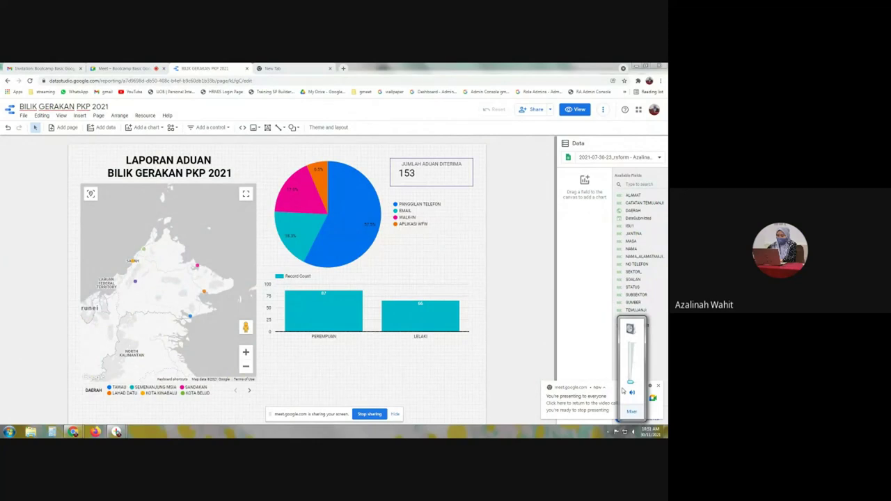
pyautogui.click(188, 281)
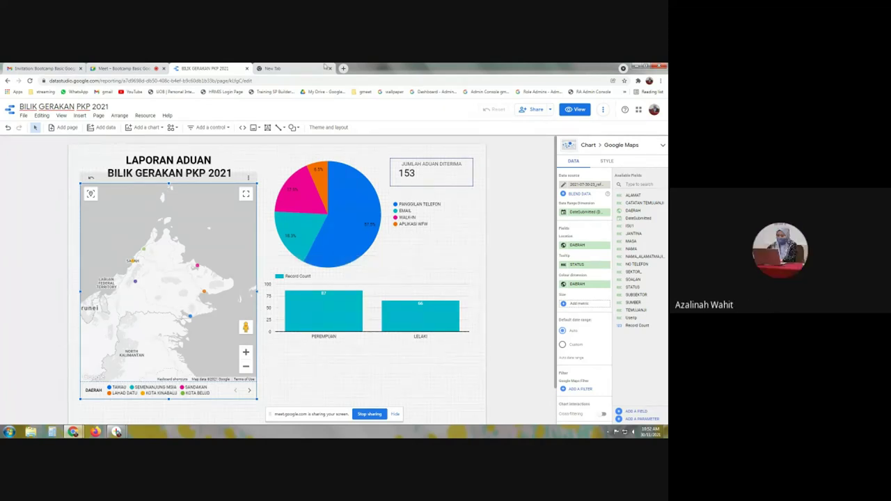
pyautogui.moveTo(117, 433)
pyautogui.click(187, 405)
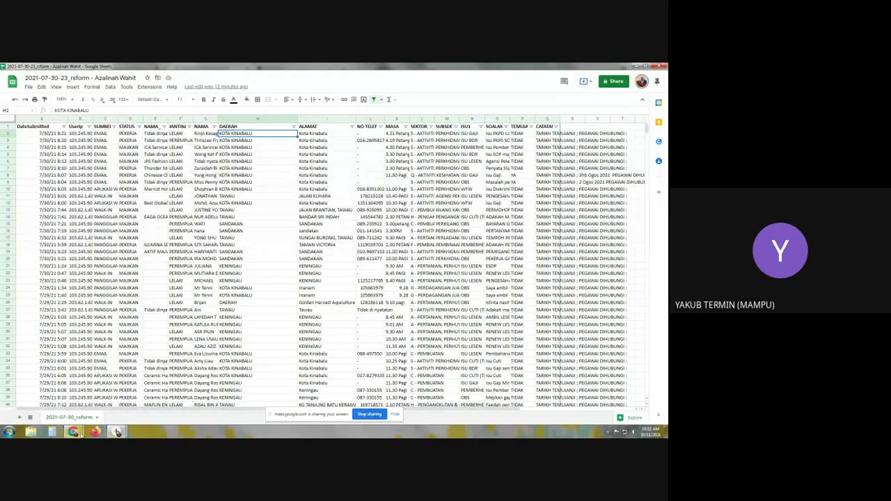
# Step: Switch from the responses sheet back to the BILIK GERAKAN PKP 2021 Data Studio report
pyautogui.moveTo(73, 431)
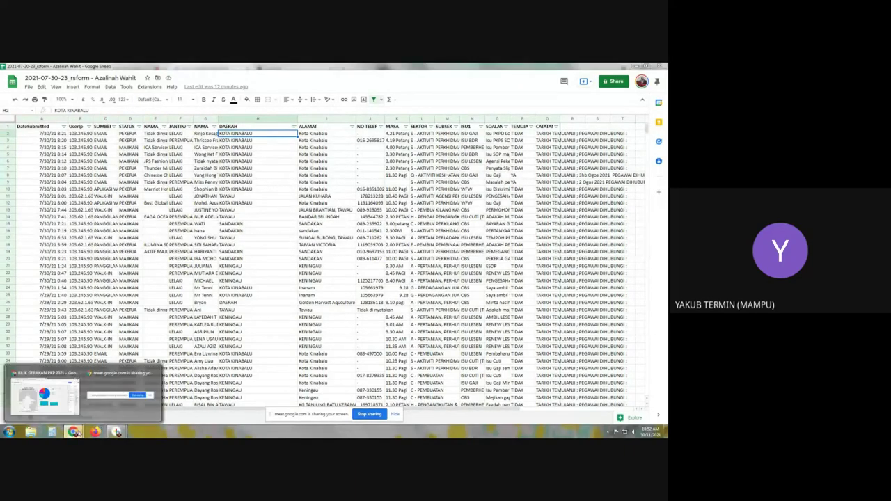
pyautogui.click(59, 402)
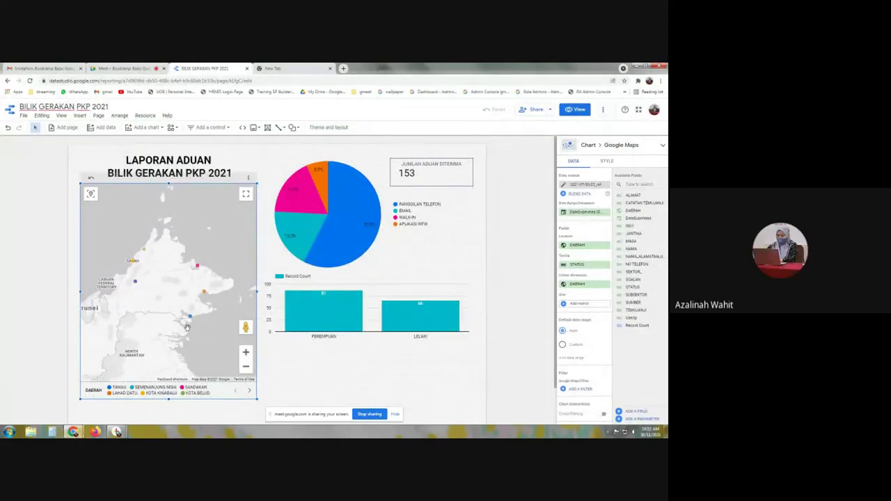
# Step: End the Google Meet screen share of the BILIK GERAKAN PKP 2021 dashboard
pyautogui.moveTo(145, 254)
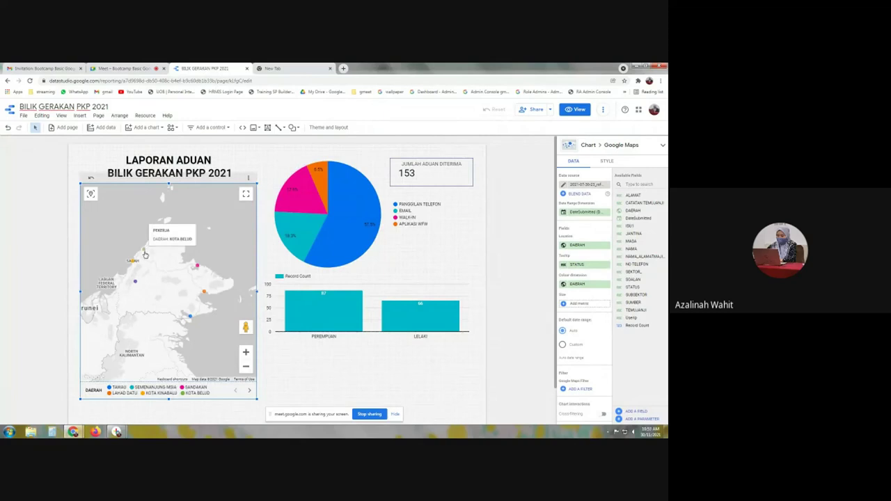
pyautogui.moveTo(136, 285)
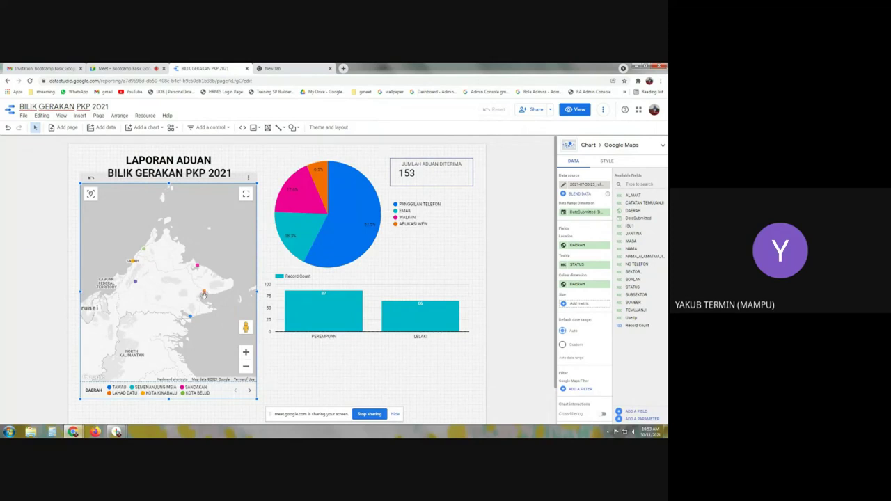
pyautogui.moveTo(205, 294)
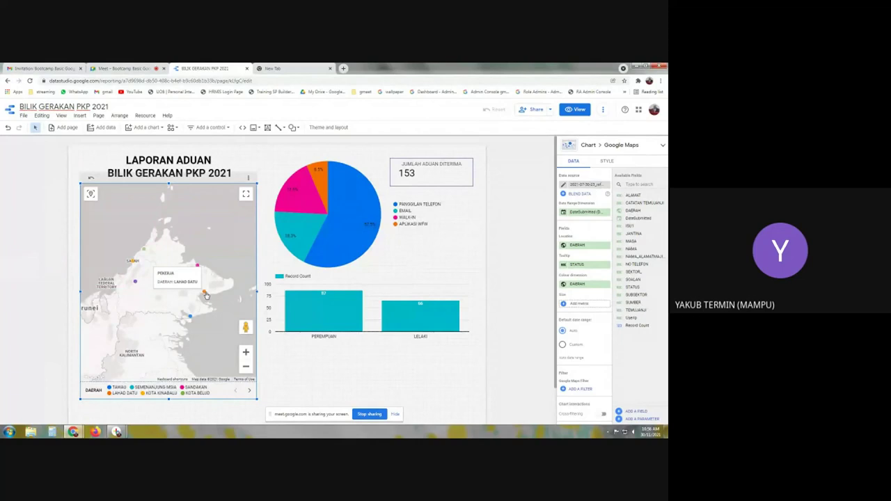
pyautogui.click(369, 414)
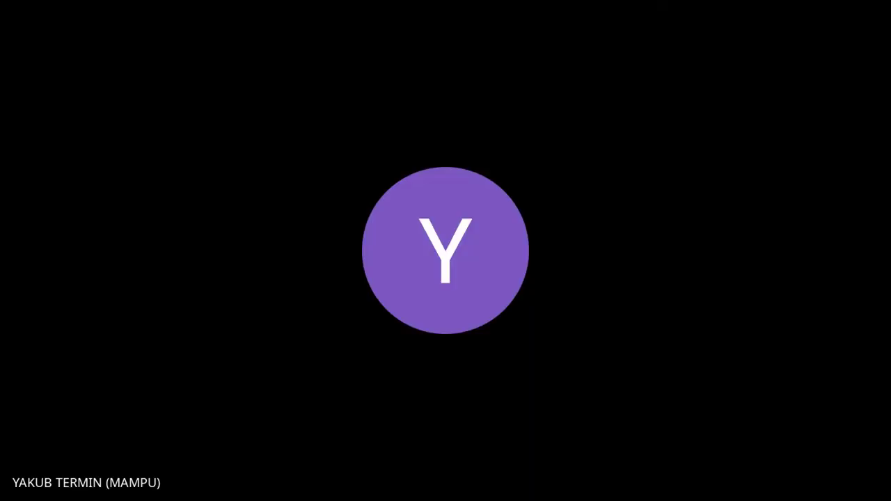
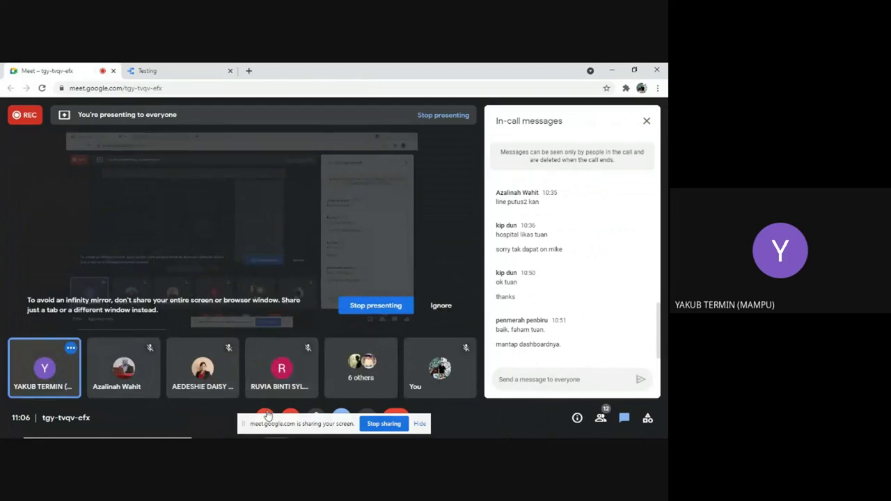
# Step: Dismiss the microphone warning, go to the Testing tab, and stop presenting the screen
pyautogui.click(429, 310)
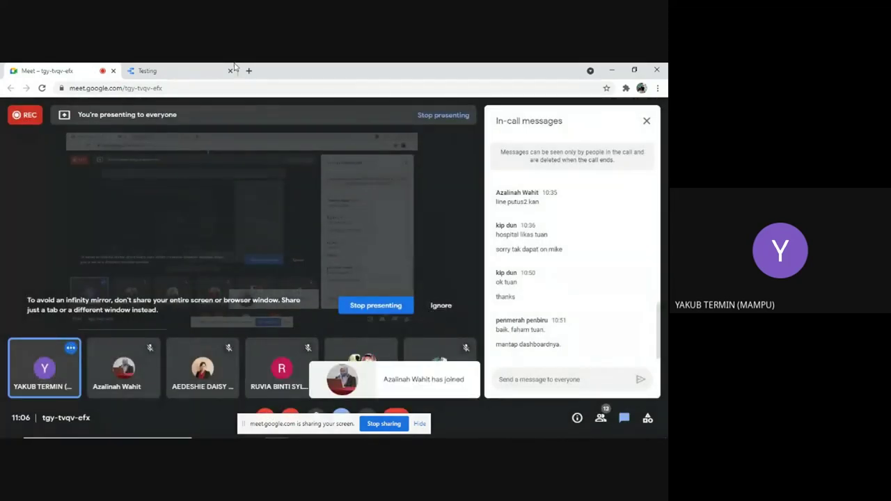
pyautogui.click(165, 67)
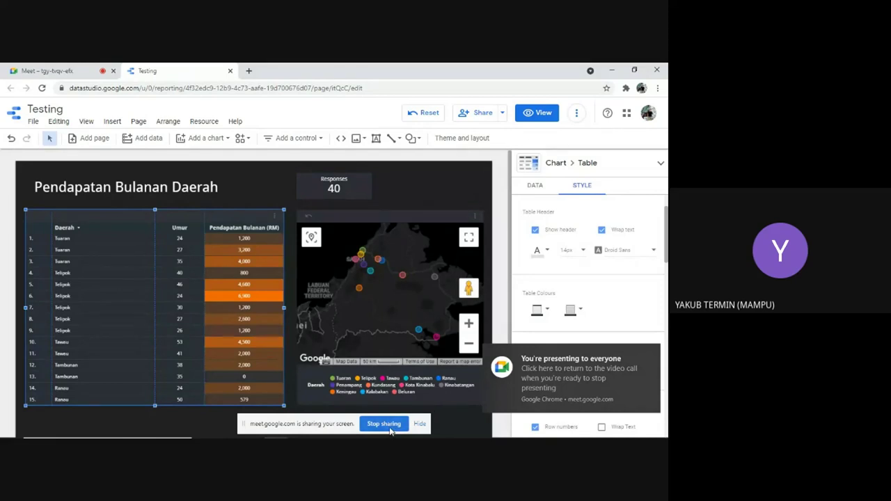
pyautogui.click(384, 424)
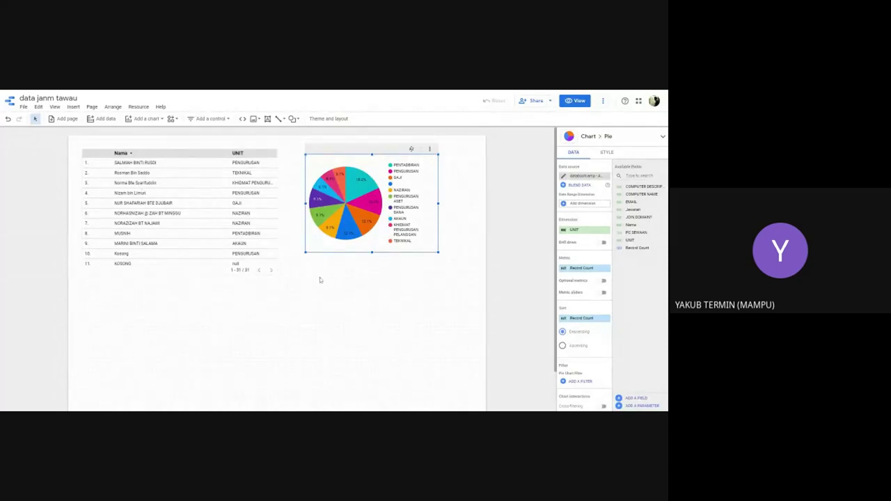
# Step: Scroll through the 31-row name and unit table beside the pie chart and select it
pyautogui.scroll(-6, 223, 231)
pyautogui.scroll(-2, 223, 231)
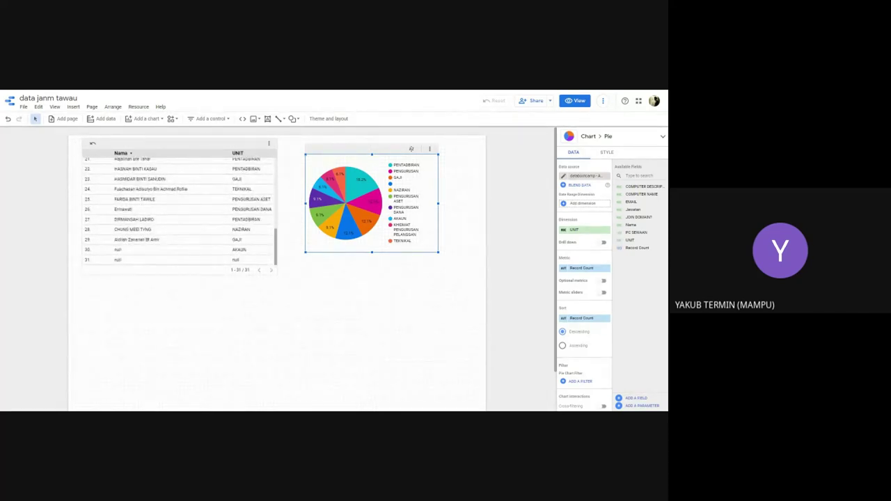
pyautogui.scroll(5, 224, 228)
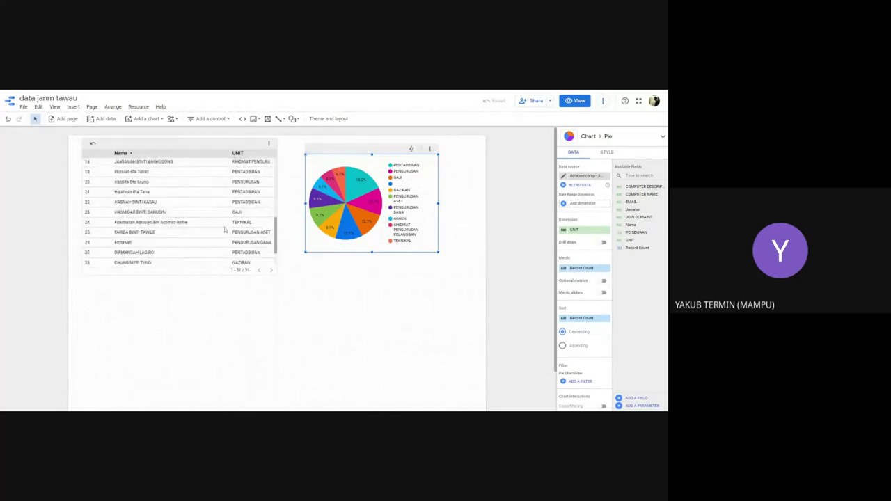
pyautogui.scroll(-6, 224, 228)
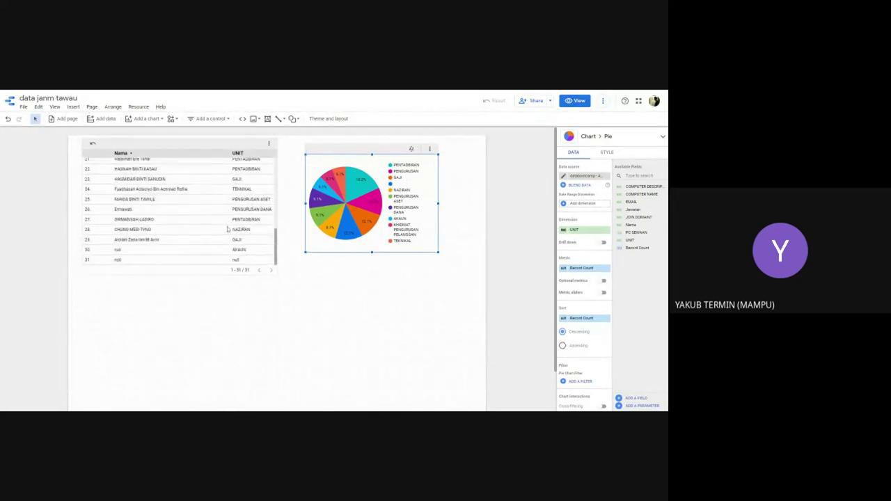
pyautogui.scroll(5, 179, 199)
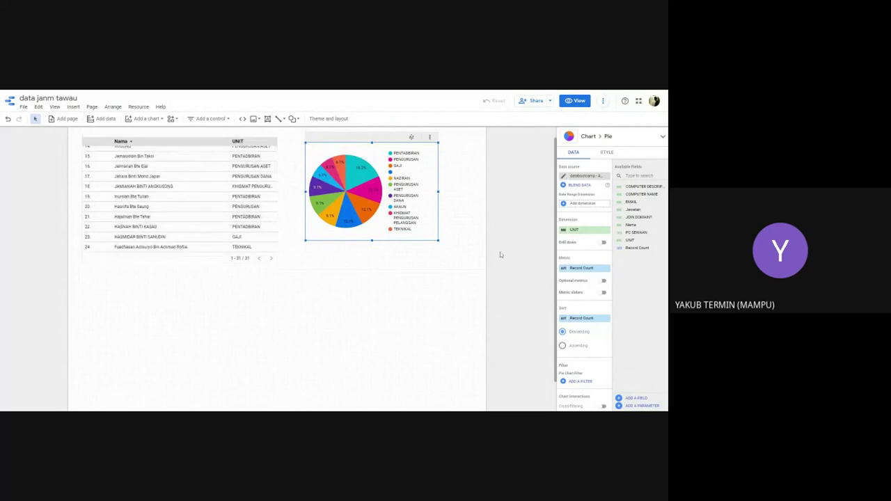
pyautogui.click(274, 218)
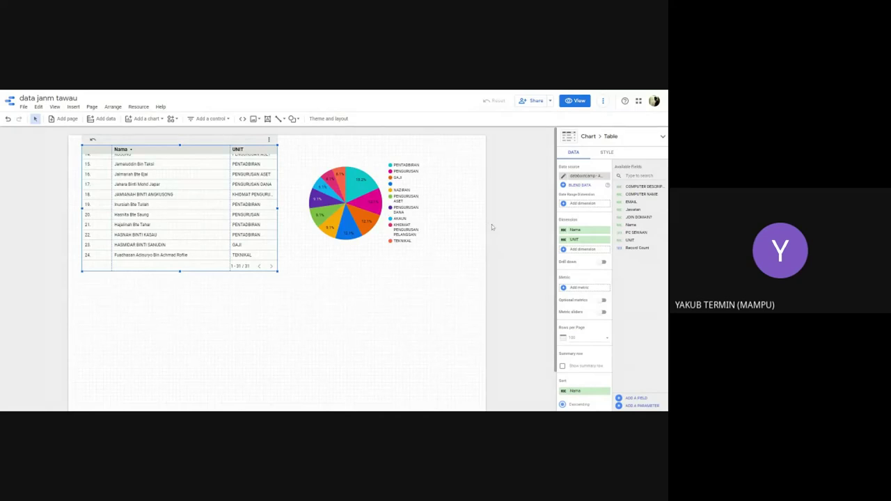
pyautogui.scroll(3, 188, 195)
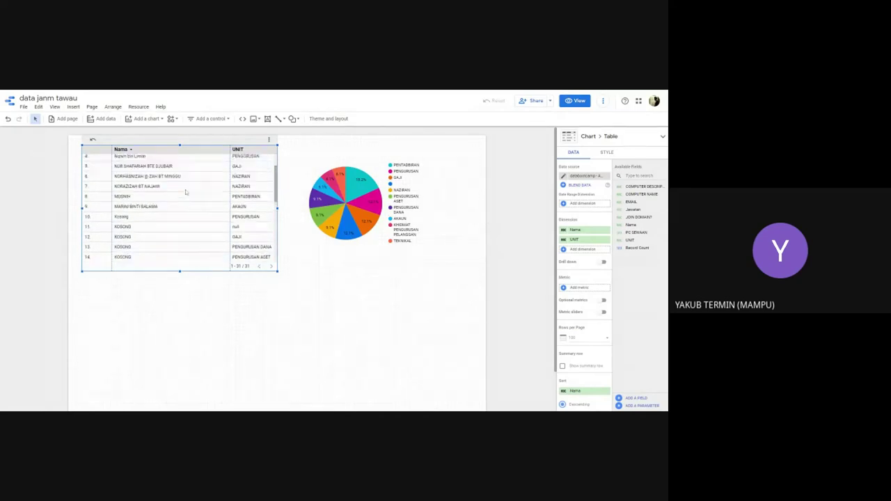
pyautogui.scroll(-2, 185, 193)
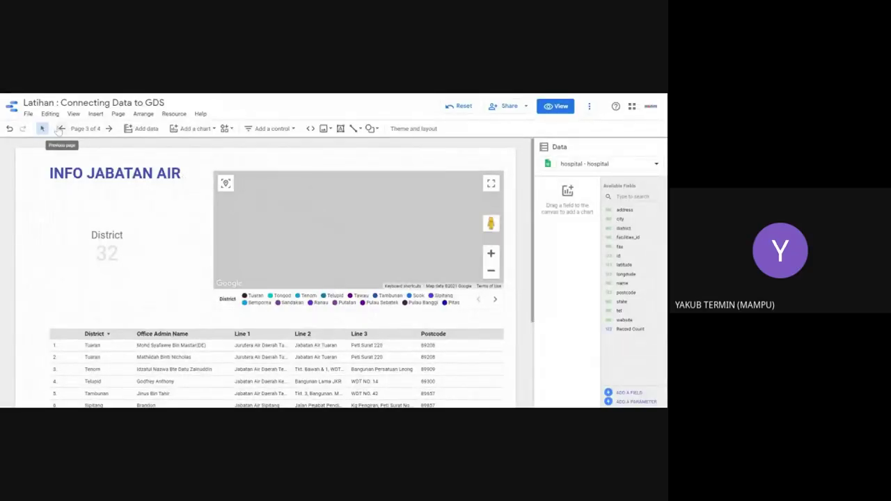
# Step: Go back two pages to page 1, Direktori PKD di Malaysia, and list the control types
pyautogui.click(61, 128)
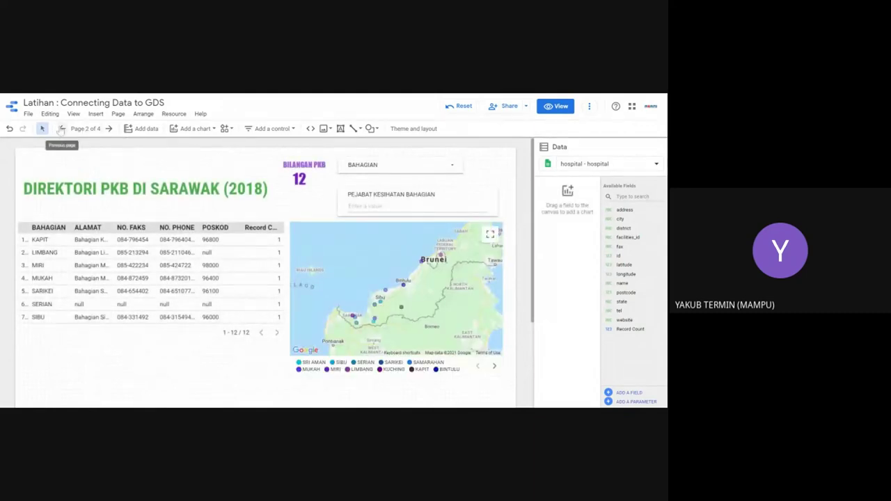
pyautogui.click(61, 129)
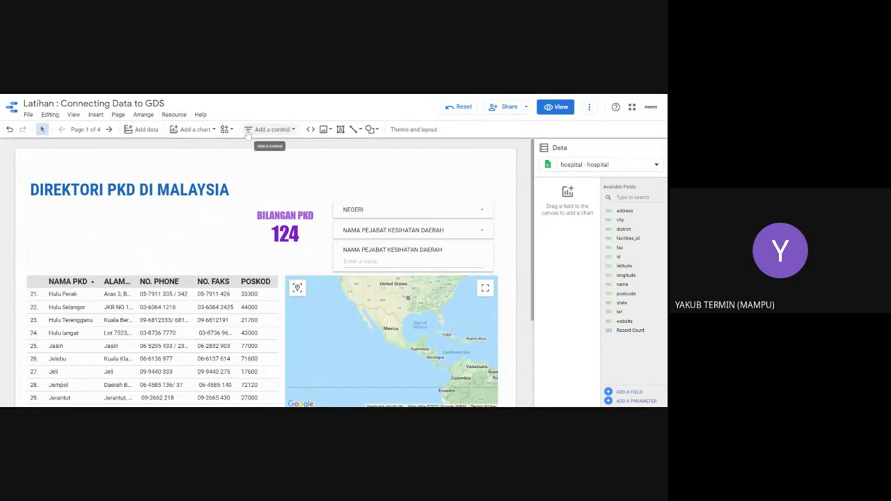
pyautogui.click(293, 130)
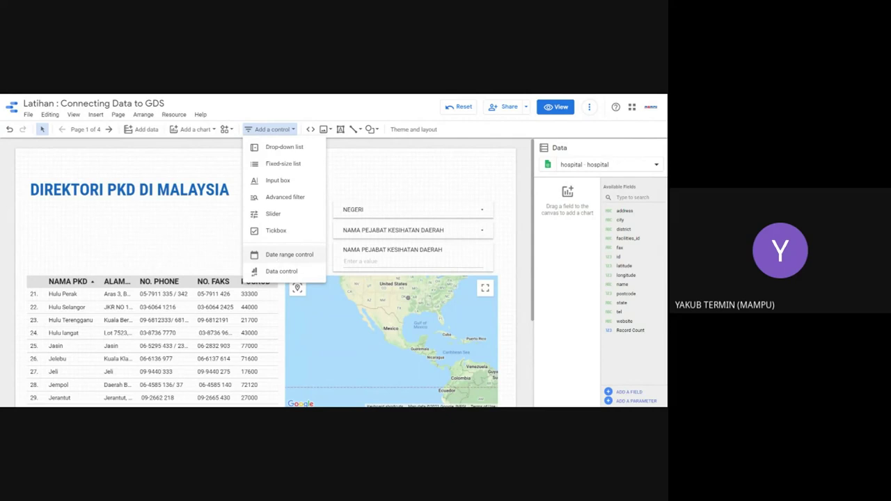
# Step: Place a date range control on the page and preview its calendar and default date range
pyautogui.click(289, 254)
pyautogui.click(177, 245)
pyautogui.click(183, 236)
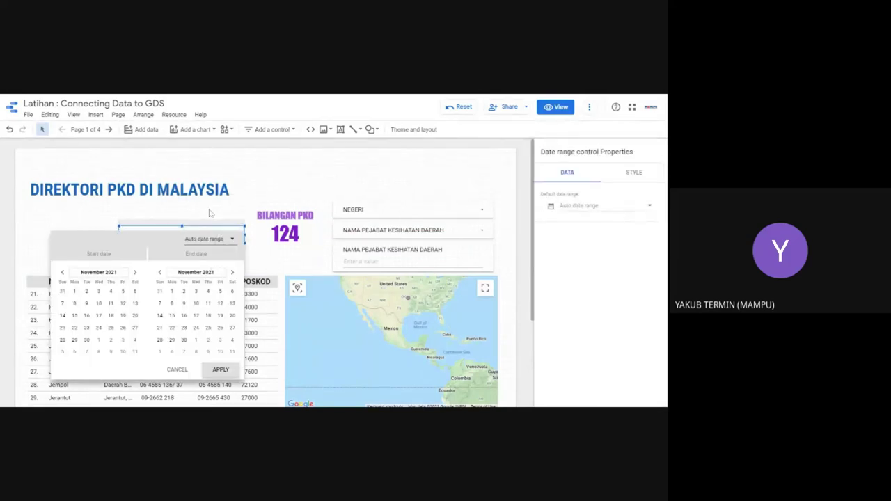
pyautogui.click(212, 213)
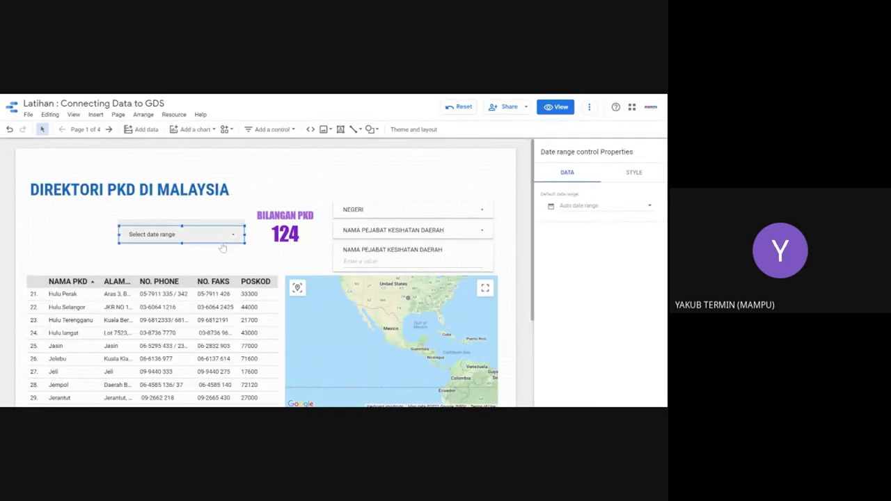
pyautogui.click(590, 208)
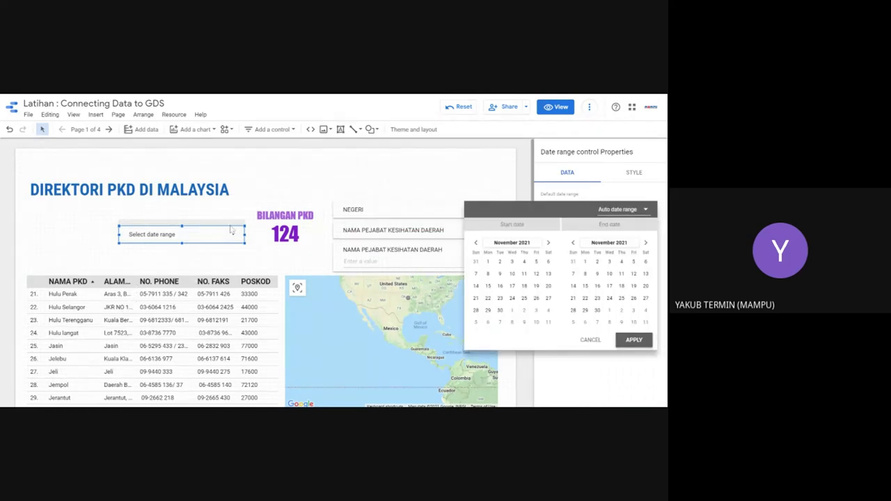
pyautogui.click(237, 253)
pyautogui.click(228, 236)
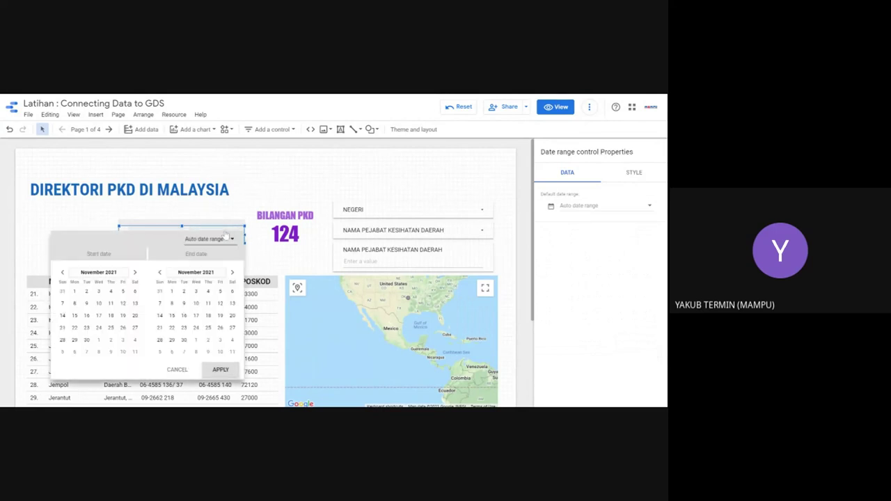
pyautogui.click(258, 249)
# Step: Move the date range control slightly left, preview its calendar again, then delete it
pyautogui.moveTo(228, 240); pyautogui.dragTo(205, 240)
pyautogui.click(205, 240)
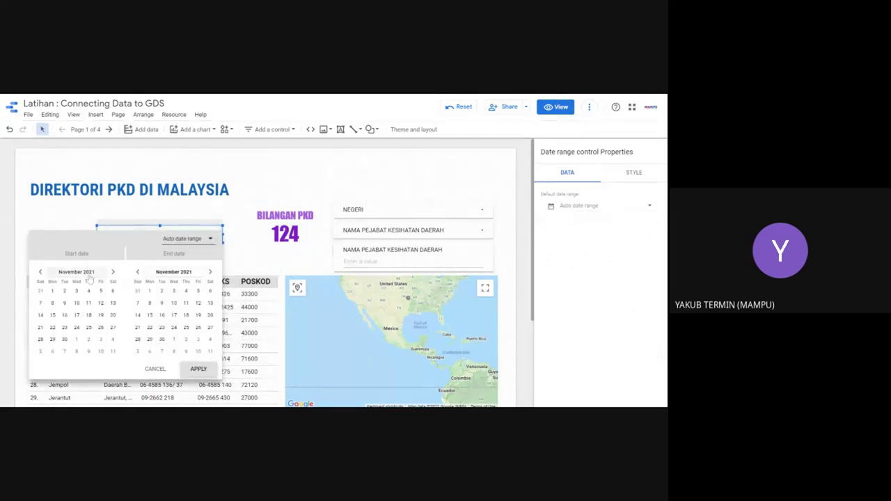
pyautogui.click(235, 249)
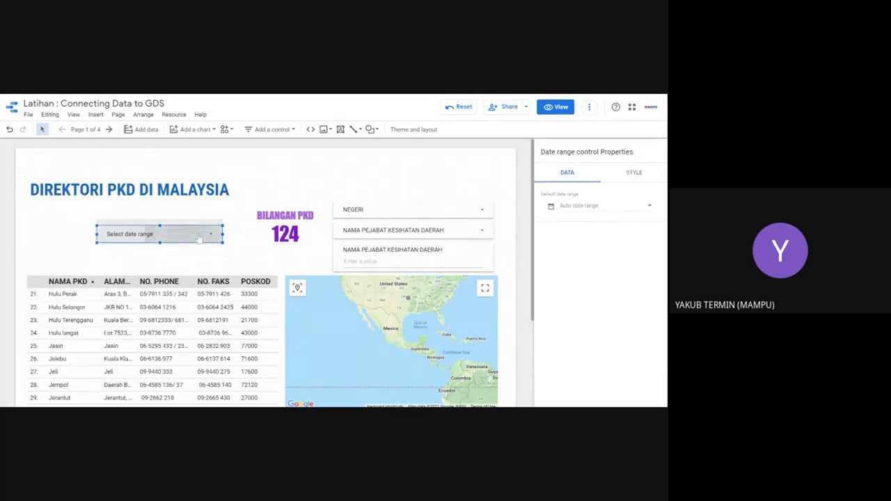
pyautogui.click(199, 238)
pyautogui.click(240, 258)
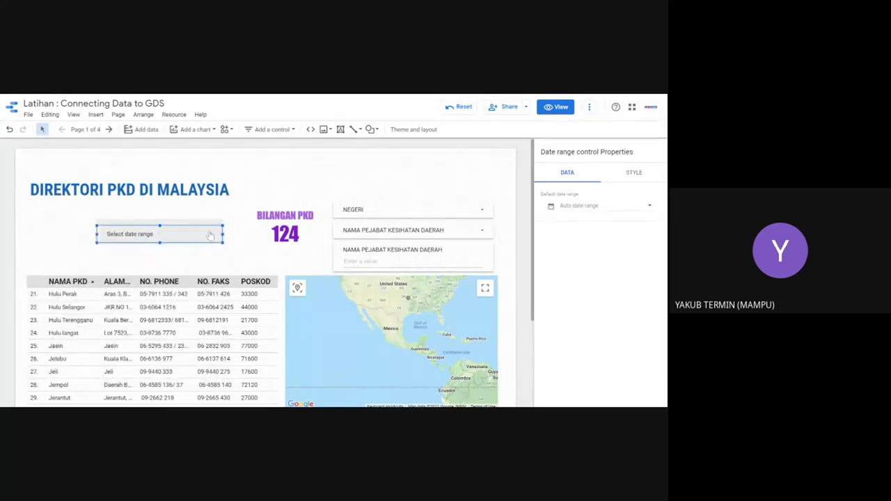
pyautogui.press('Delete')
# Step: Try switching the NEGERI control's field to DAERAH, then set it back to NEGERI
pyautogui.click(355, 206)
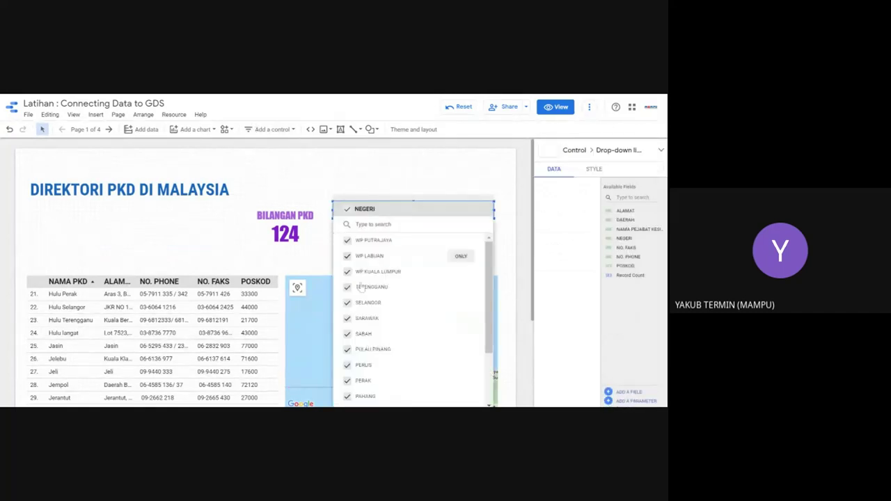
pyautogui.scroll(-3, 376, 278)
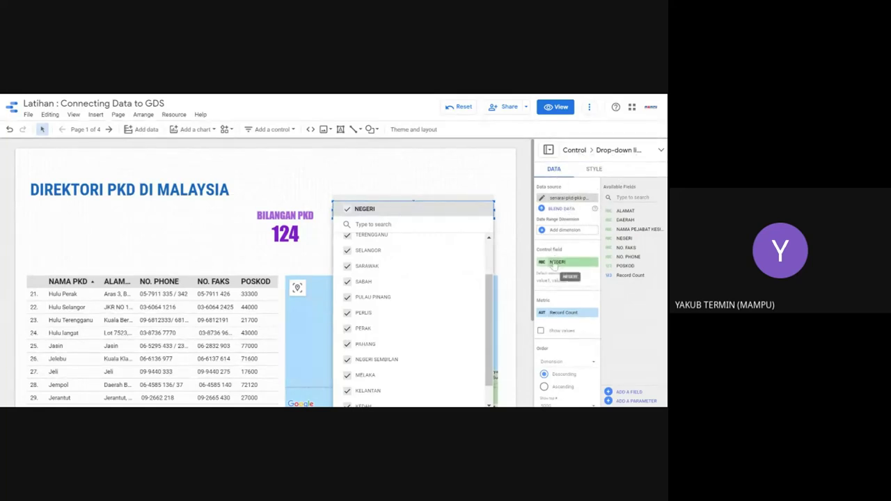
pyautogui.moveTo(621, 219); pyautogui.dragTo(565, 263)
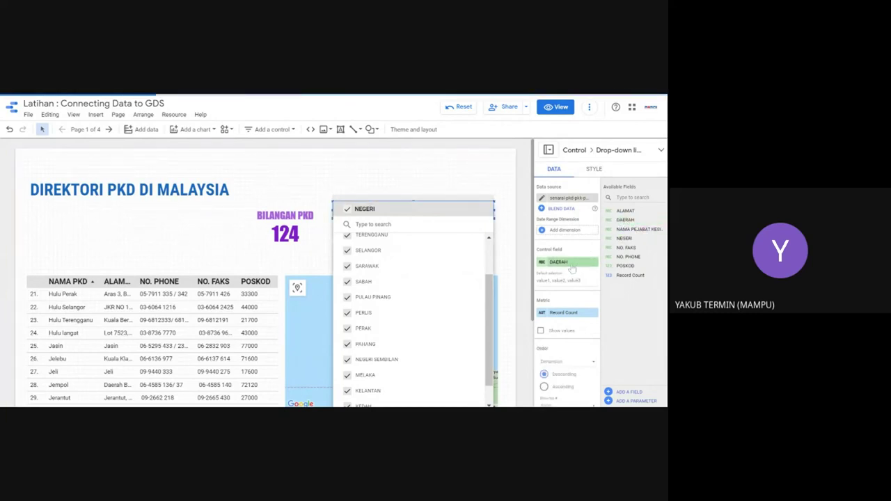
pyautogui.click(570, 263)
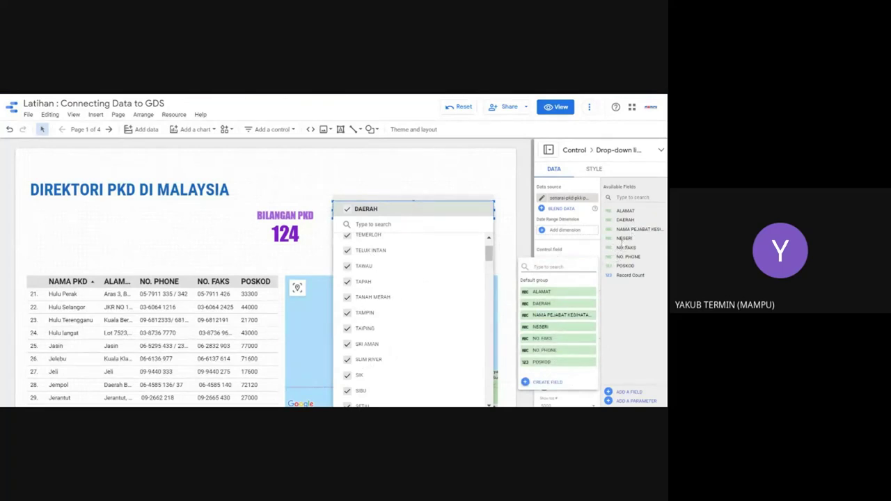
pyautogui.moveTo(622, 239); pyautogui.dragTo(569, 263)
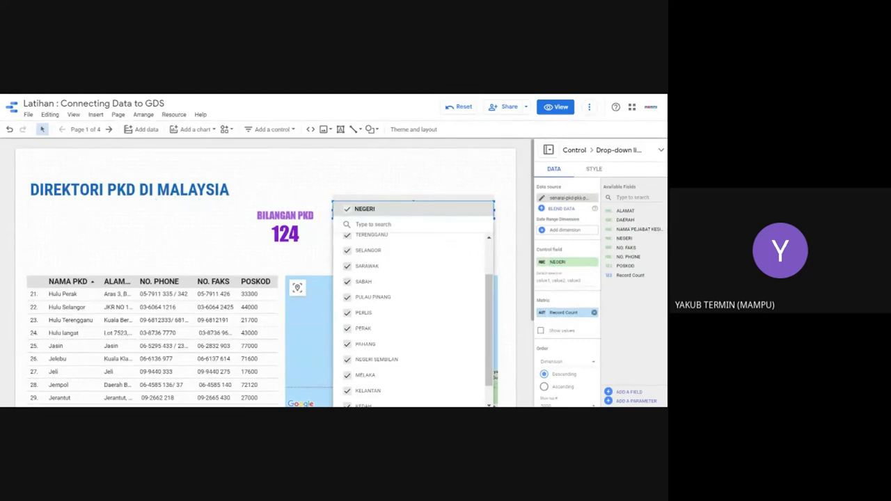
pyautogui.click(421, 184)
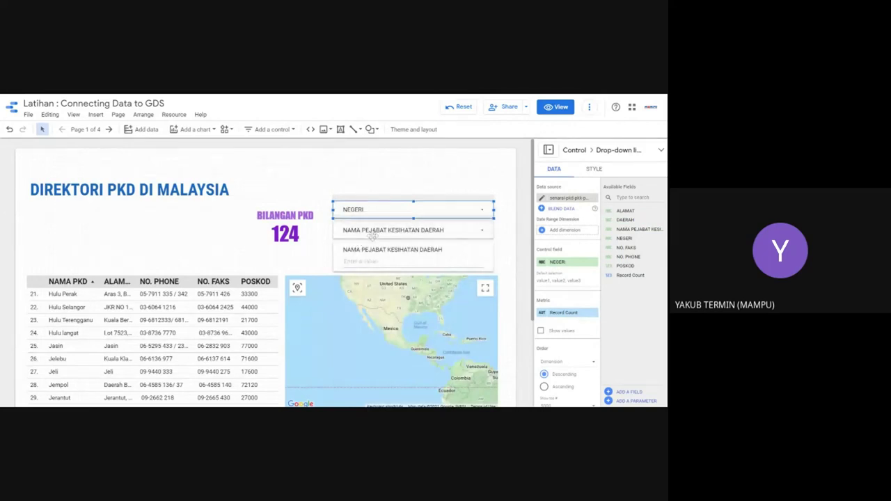
# Step: Check the NAMA PEJABAT KESIHATAN DAERAH drop-down and the input box filtering on that field
pyautogui.click(379, 231)
pyautogui.click(380, 230)
pyautogui.click(296, 248)
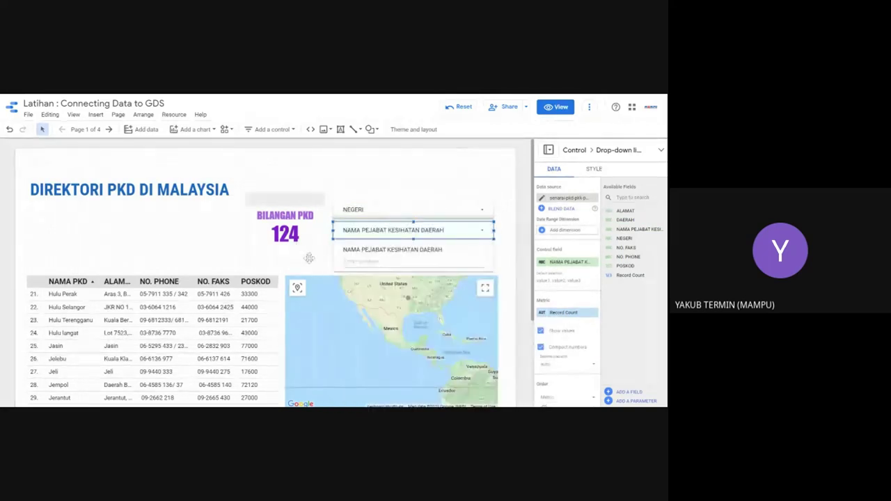
pyautogui.click(362, 255)
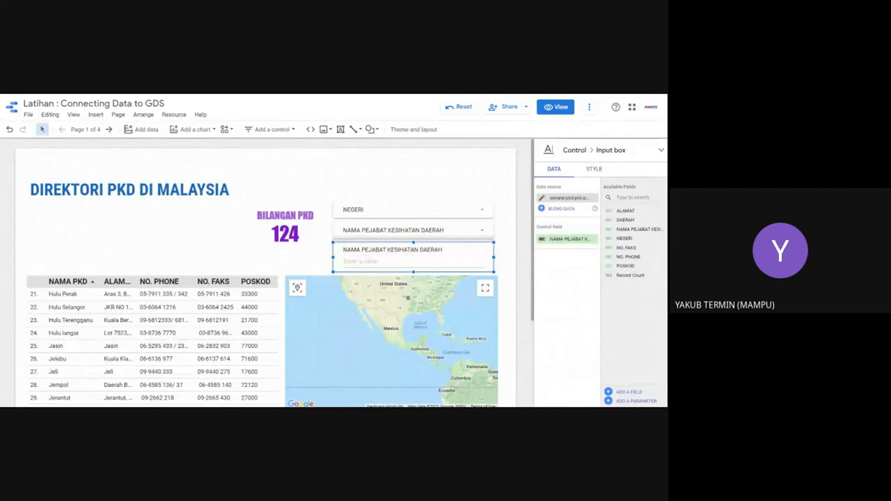
pyautogui.click(362, 261)
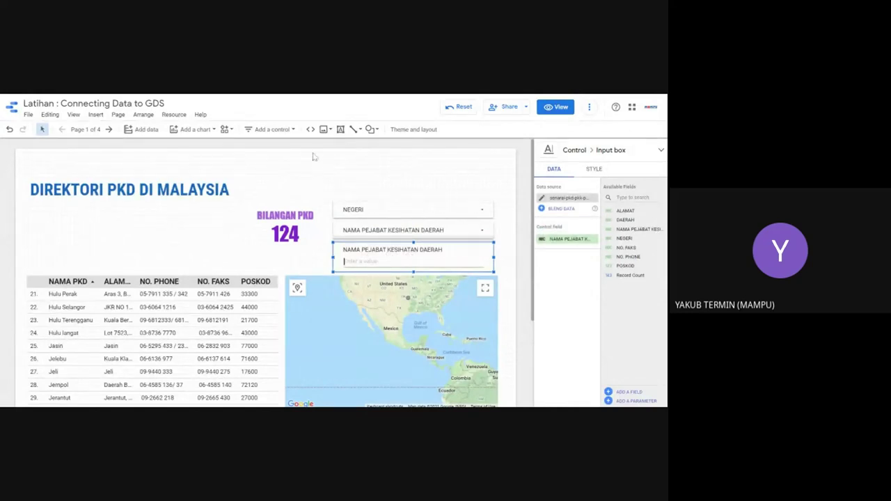
pyautogui.click(287, 130)
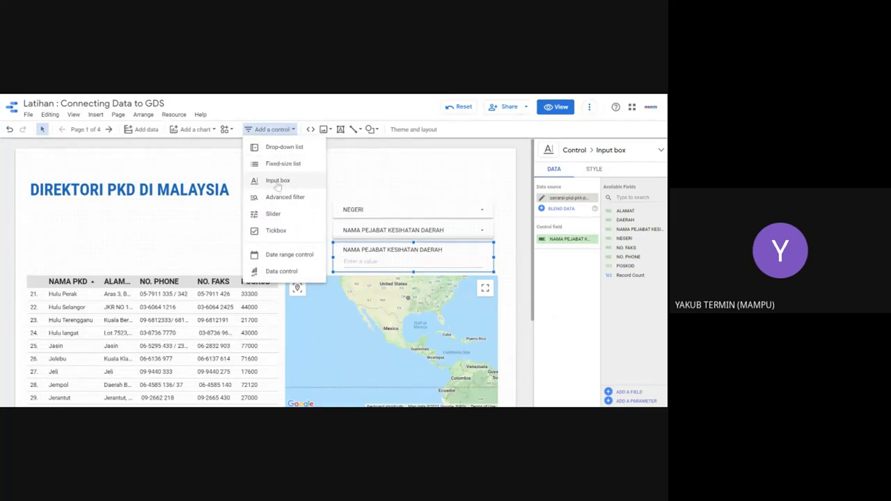
# Step: Close the control list, click into the office-name input box, and switch to view mode
pyautogui.click(386, 264)
pyautogui.click(386, 263)
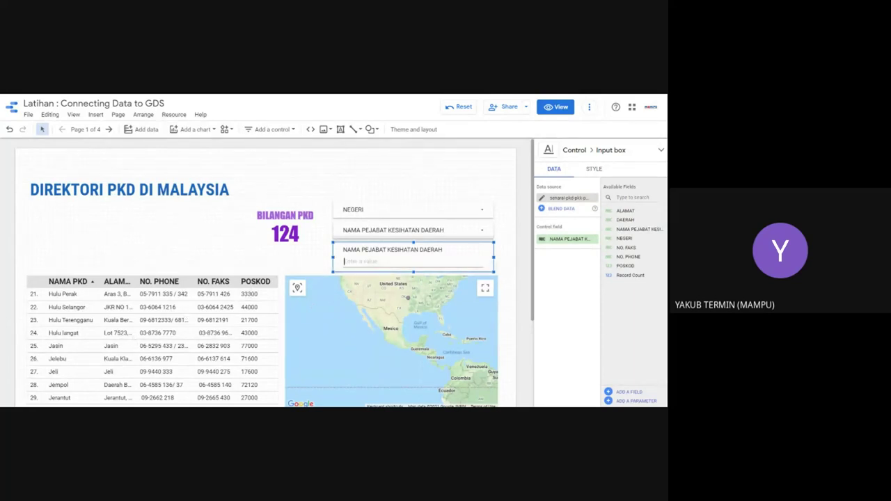
pyautogui.click(556, 107)
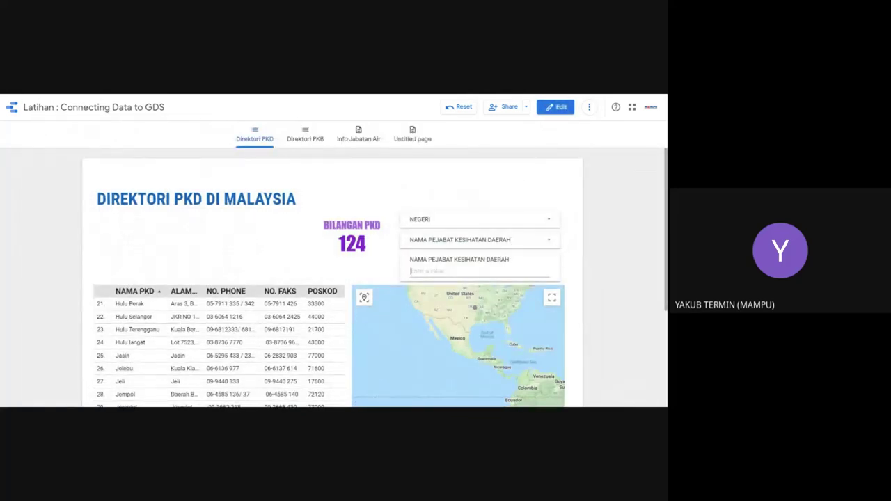
# Step: Filter by office name Jasin, clear it to restore all 124 offices, then filter to Jeli
pyautogui.write('jasin')
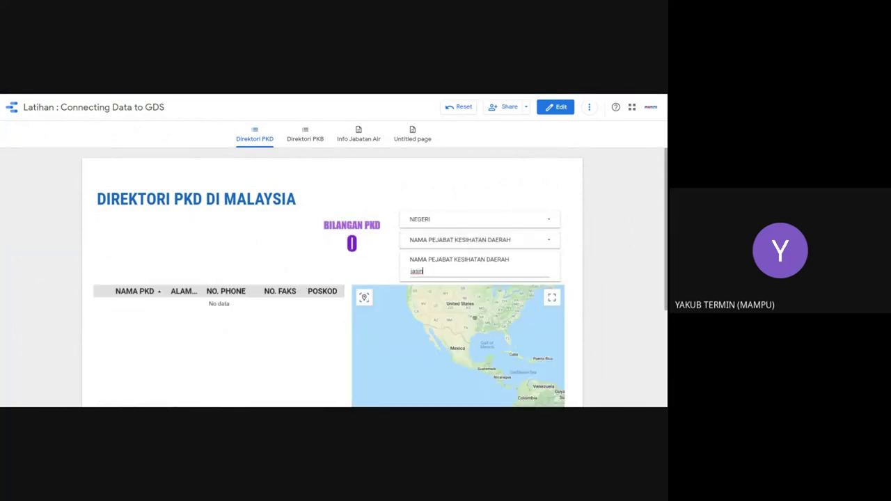
pyautogui.hotkey('ctrl', 'a')
pyautogui.write('j')
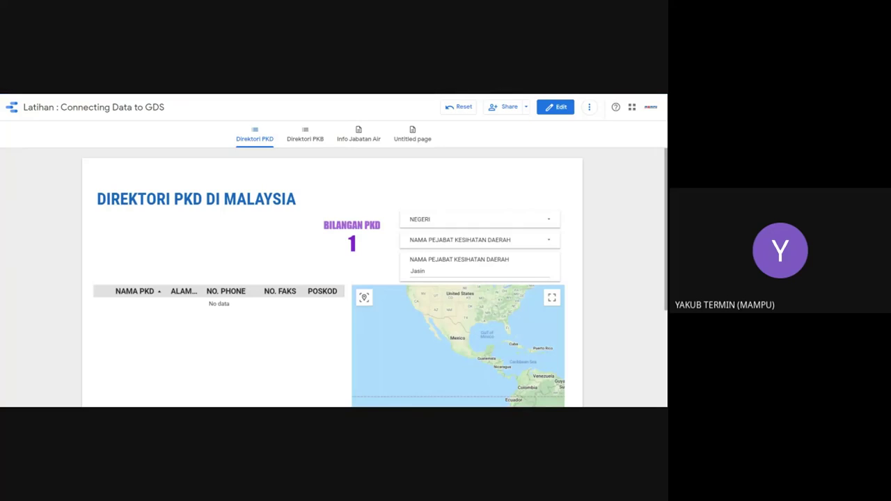
pyautogui.press('BackSpace')
pyautogui.press('BackSpace')
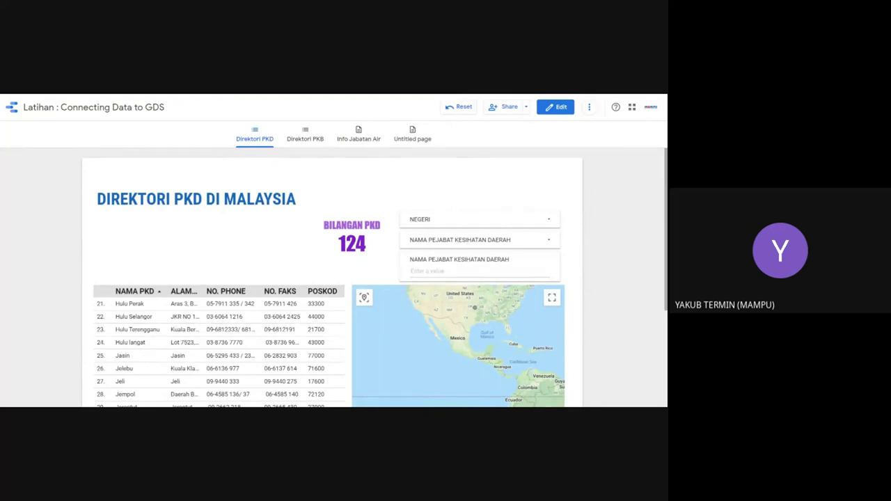
pyautogui.click(411, 271)
pyautogui.write('Jasin')
pyautogui.press('Return')
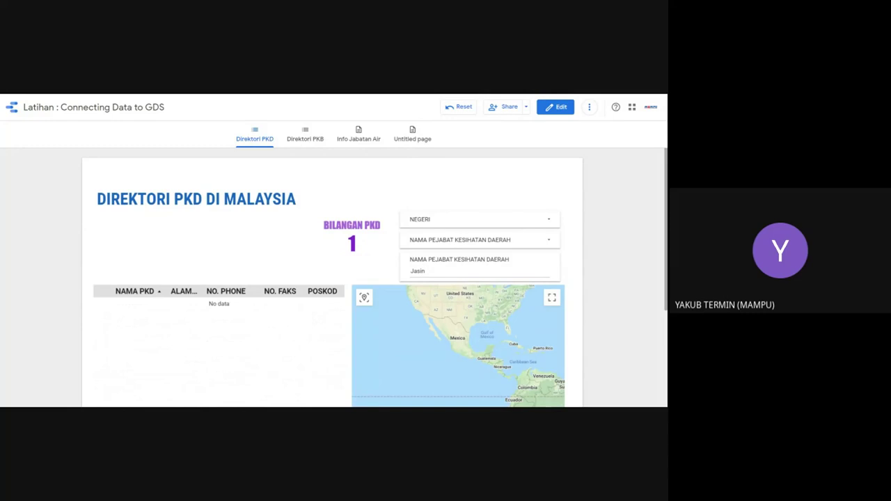
pyautogui.press('BackSpace')
pyautogui.press('BackSpace')
pyautogui.press('BackSpace')
pyautogui.press('BackSpace')
pyautogui.press('BackSpace')
pyautogui.press('Return')
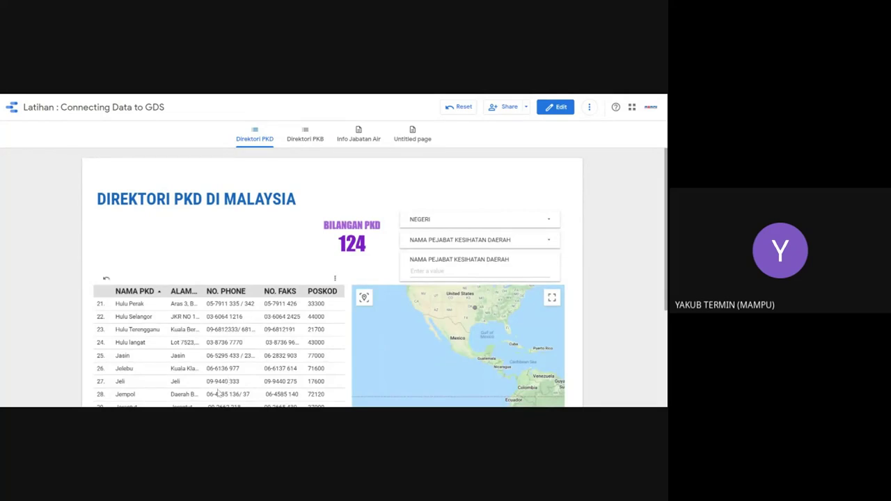
pyautogui.click(412, 271)
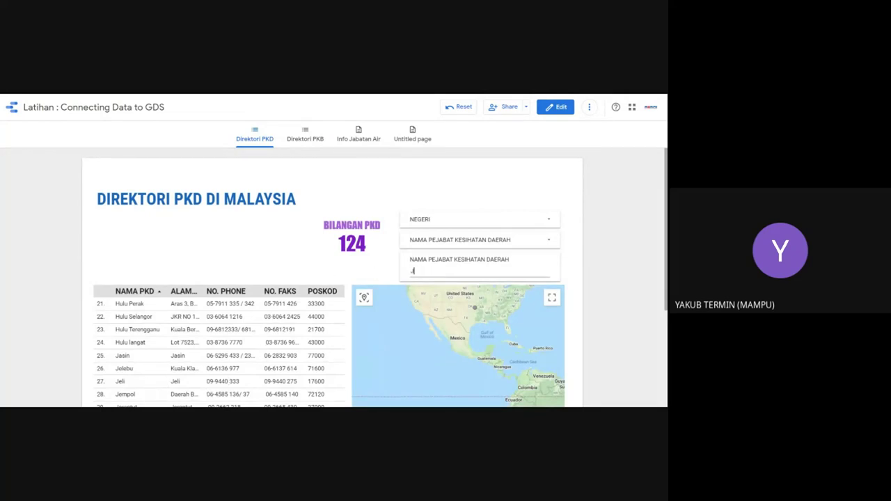
pyautogui.press('Return')
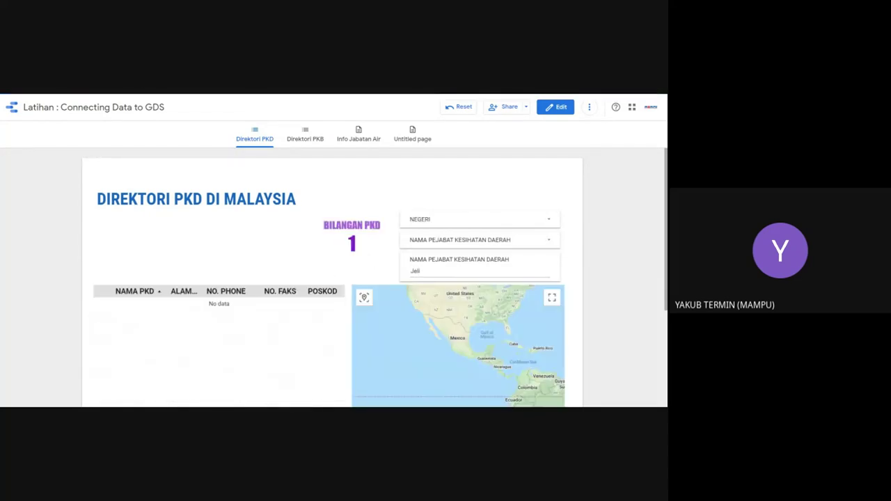
pyautogui.click(553, 106)
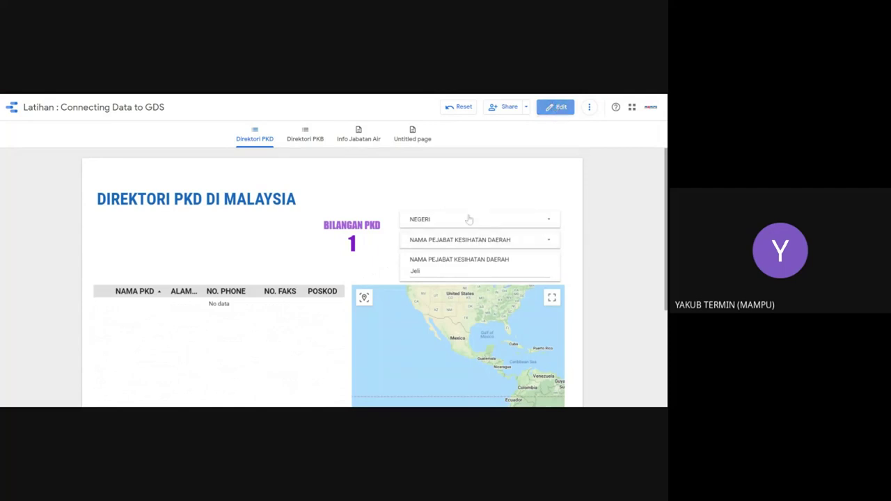
pyautogui.click(407, 254)
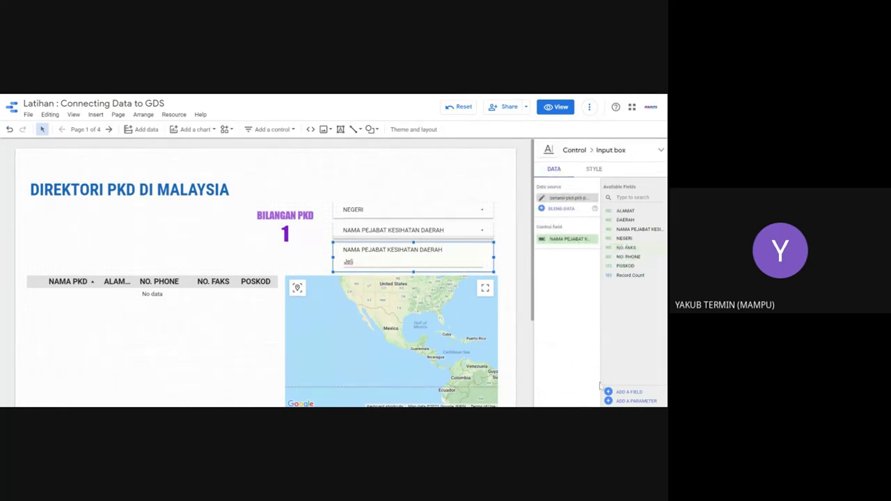
pyautogui.click(551, 241)
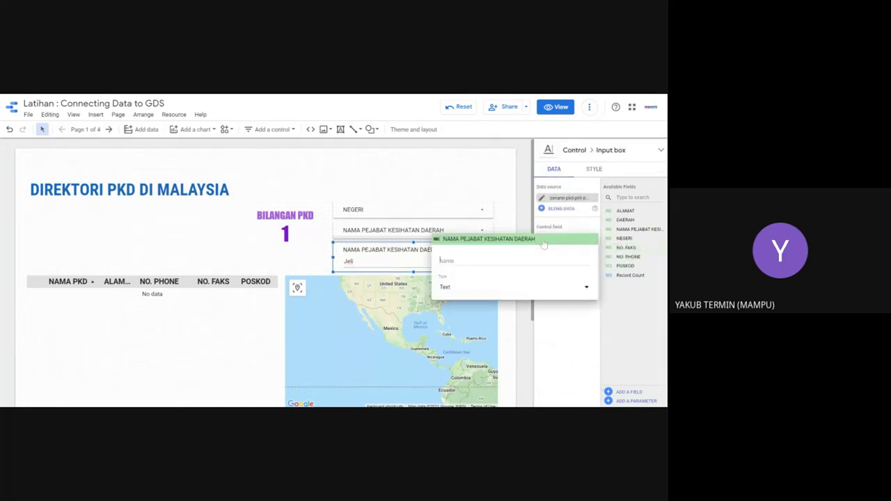
pyautogui.click(463, 293)
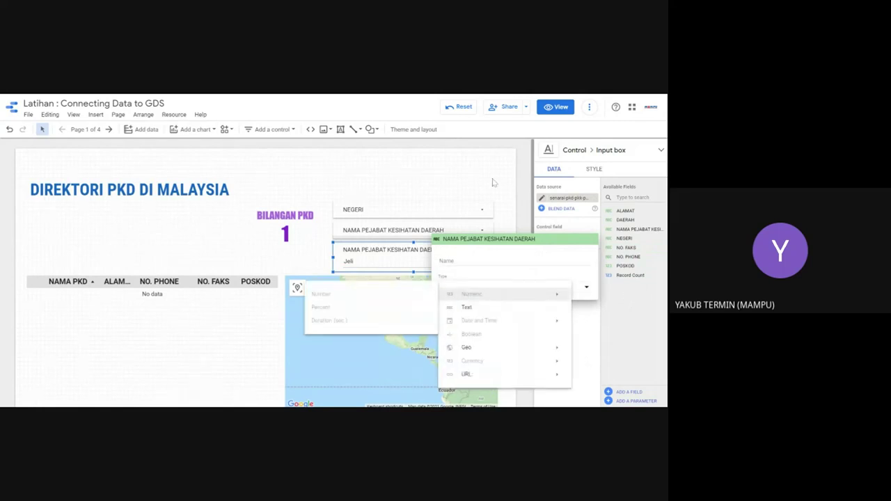
pyautogui.click(448, 262)
pyautogui.click(333, 256)
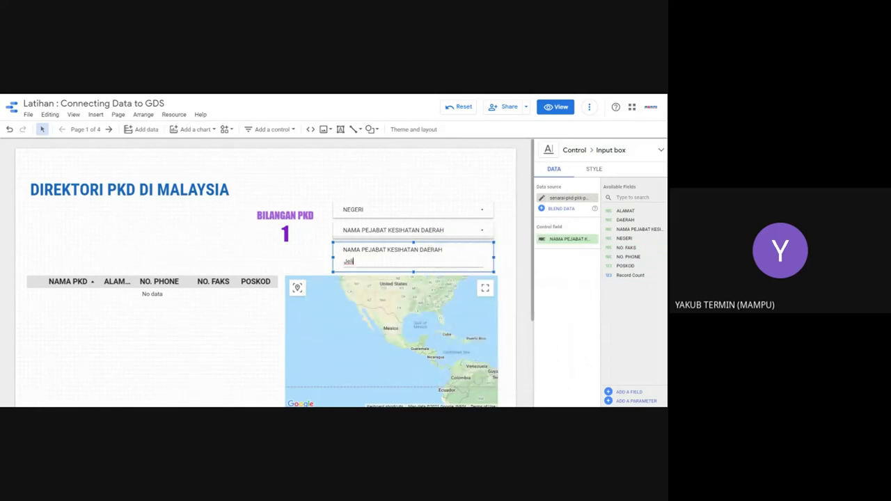
pyautogui.click(559, 107)
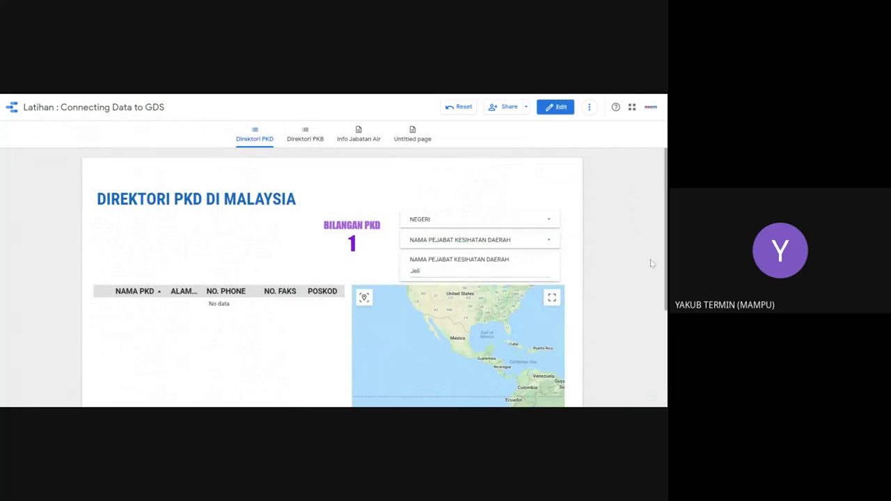
# Step: Untick all NEGERI values, check the office-name list, and filter the input box to Jeli
pyautogui.click(536, 222)
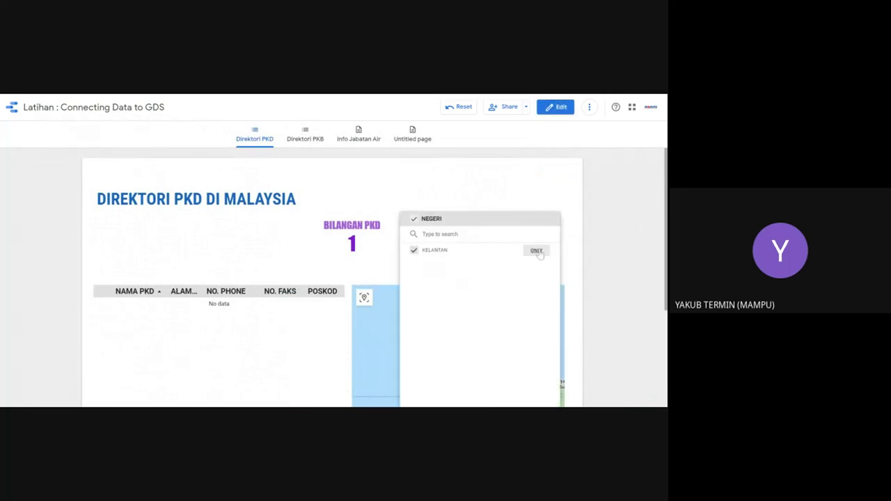
pyautogui.click(414, 220)
pyautogui.click(447, 205)
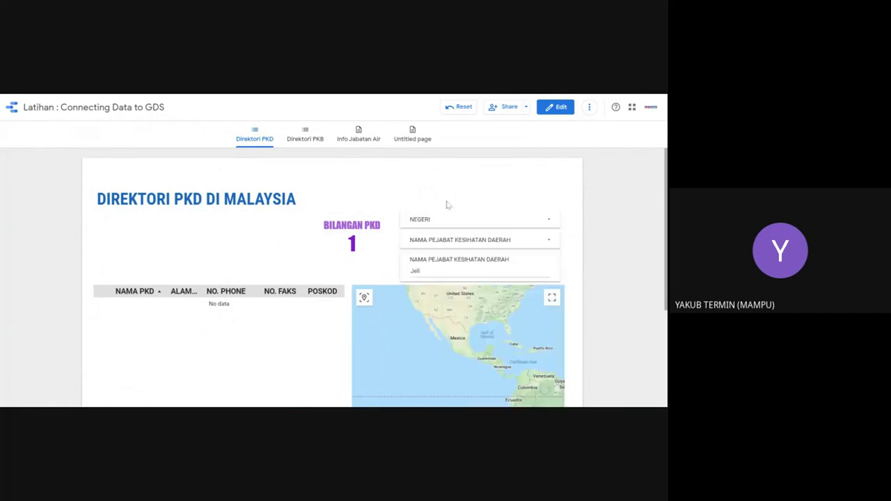
pyautogui.click(491, 240)
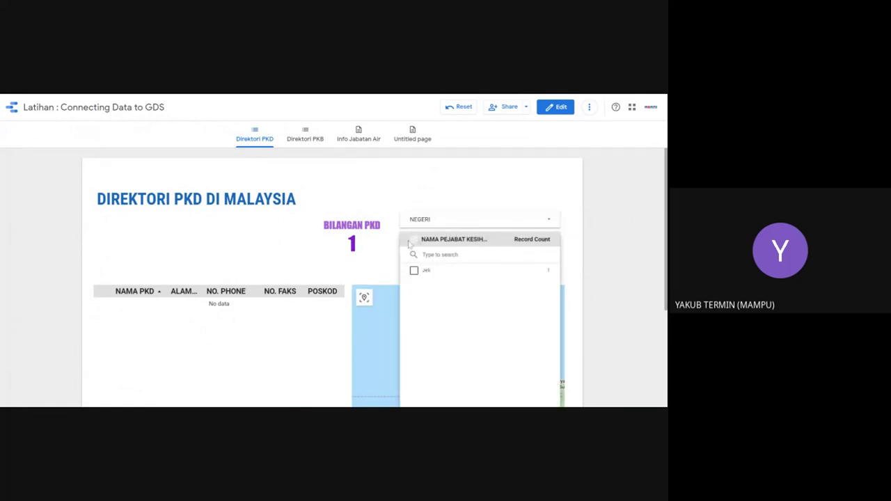
pyautogui.click(386, 244)
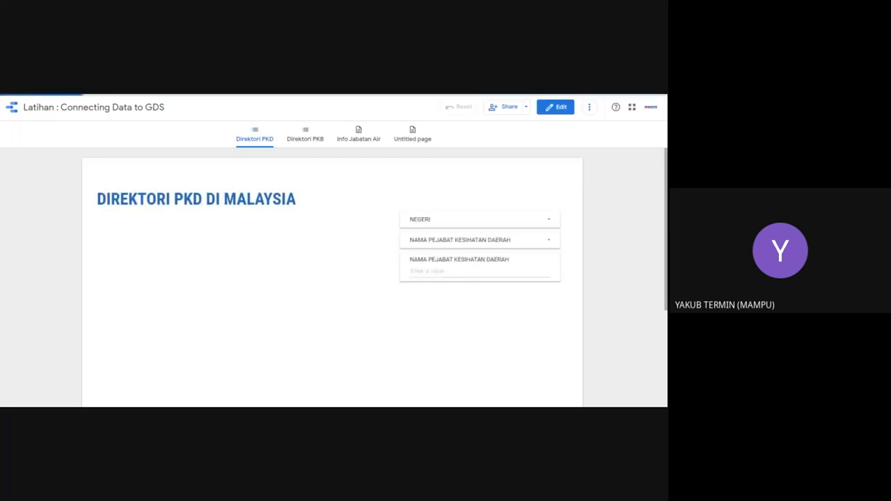
pyautogui.click(500, 282)
pyautogui.write('Jeli')
pyautogui.press('Return')
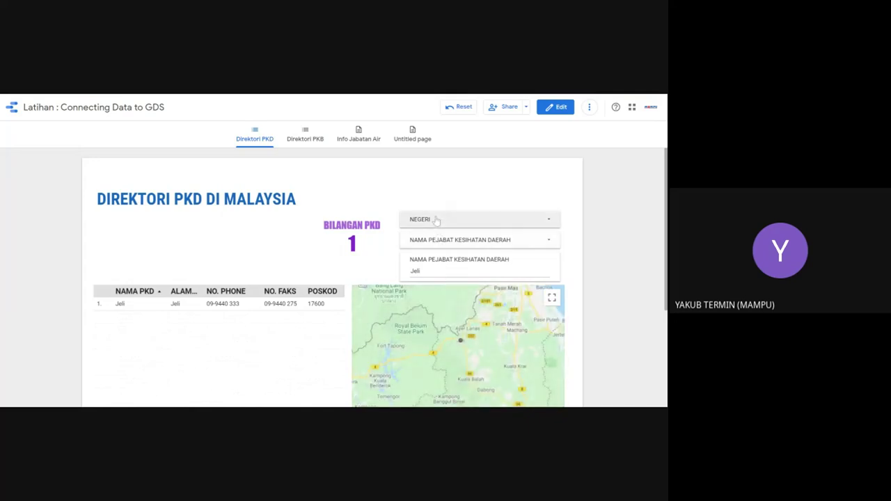
# Step: Recheck the NEGERI and office-name drop-downs and select Jeli in the input box
pyautogui.click(551, 220)
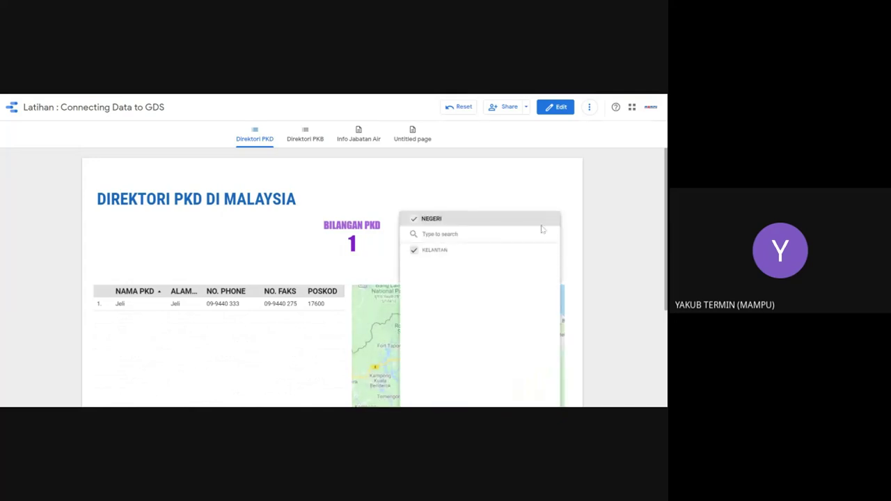
pyautogui.click(361, 255)
pyautogui.click(449, 238)
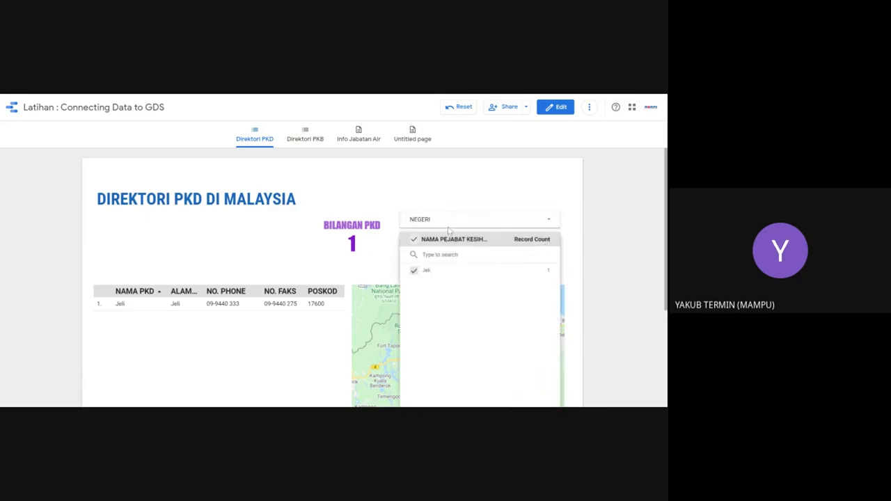
pyautogui.click(365, 255)
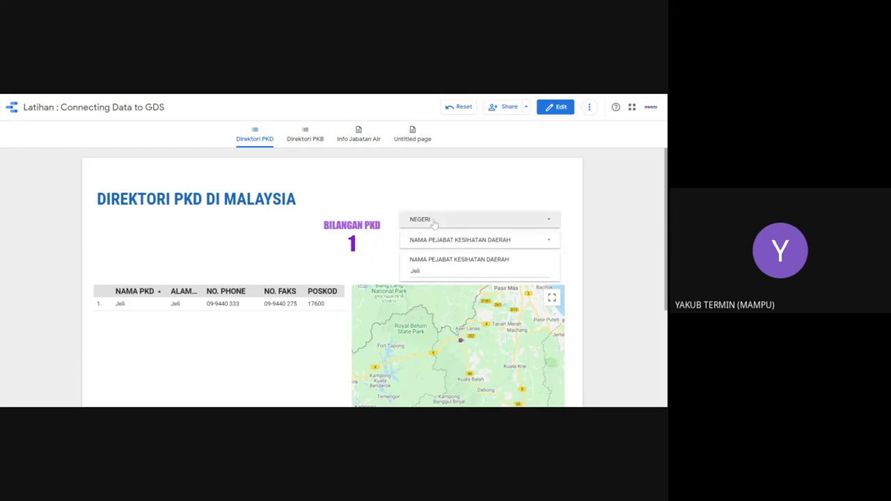
pyautogui.click(434, 222)
pyautogui.moveTo(494, 251)
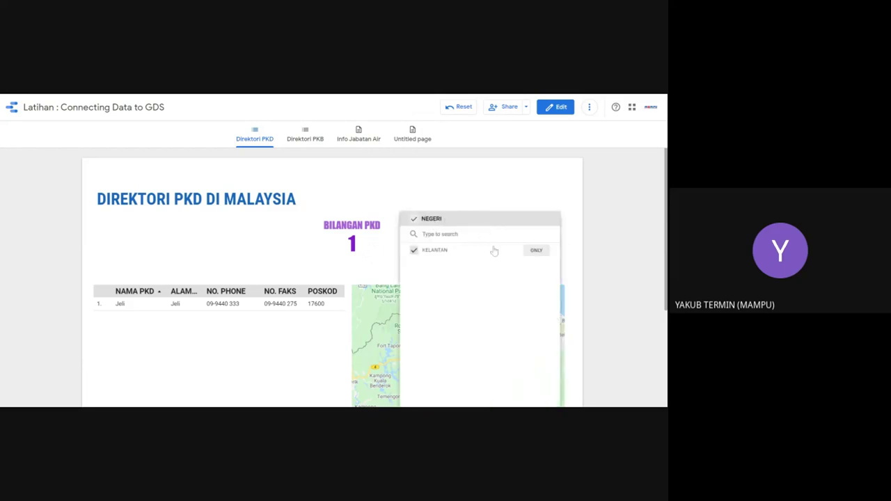
pyautogui.click(398, 253)
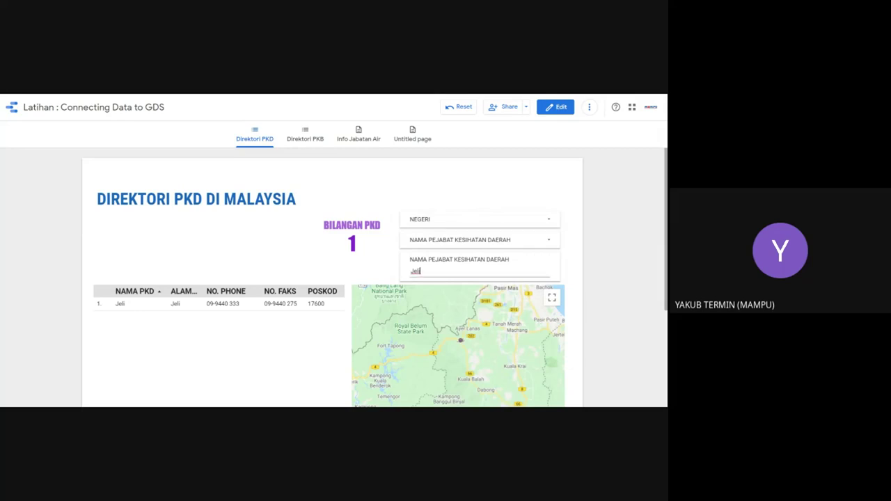
pyautogui.moveTo(419, 271); pyautogui.dragTo(411, 275)
pyautogui.click(419, 272)
pyautogui.moveTo(420, 272); pyautogui.dragTo(394, 273)
# Step: Reload the page with F5 and enter jeli in the office-name input box
pyautogui.press('F5')
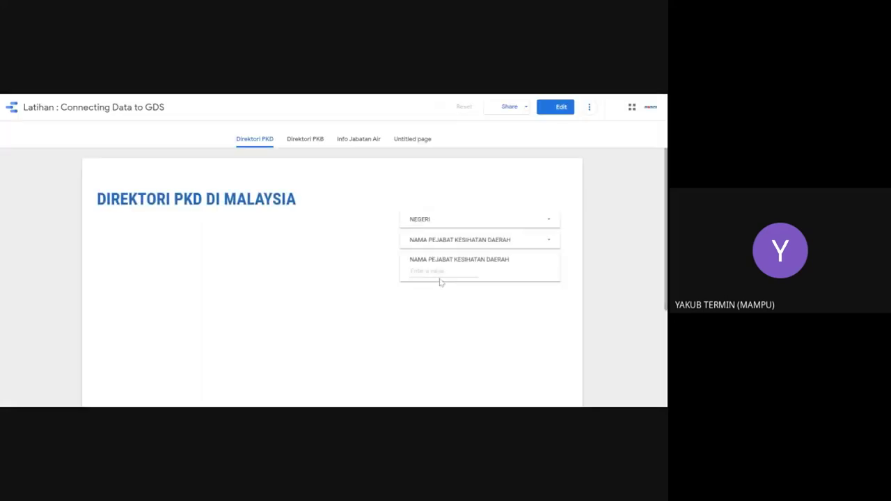
pyautogui.click(439, 276)
pyautogui.write('Jeli')
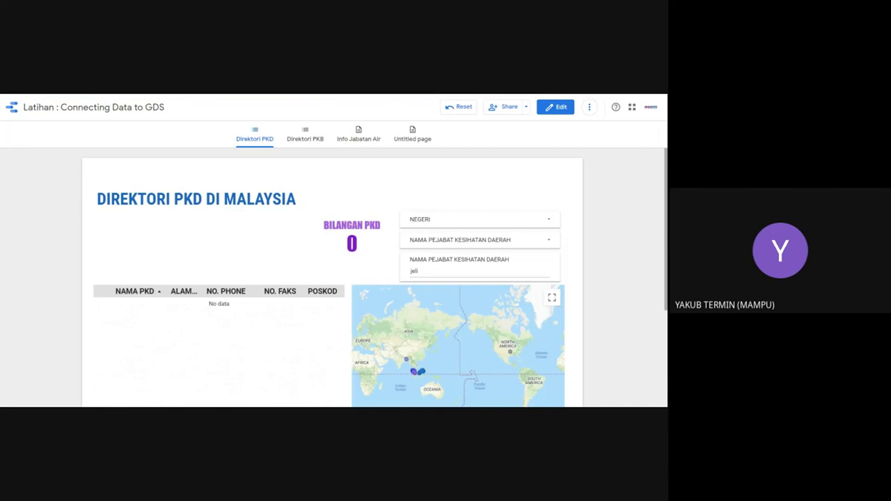
pyautogui.hotkey('ctrl', 'a')
# Step: Switch to edit mode, inspect the office-name and NEGERI filters, and reload with F5
pyautogui.click(410, 271)
pyautogui.click(561, 107)
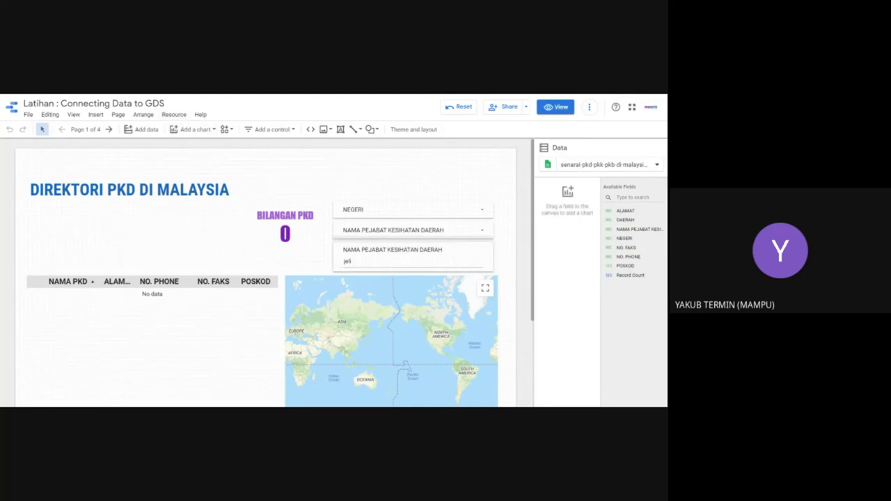
pyautogui.click(381, 233)
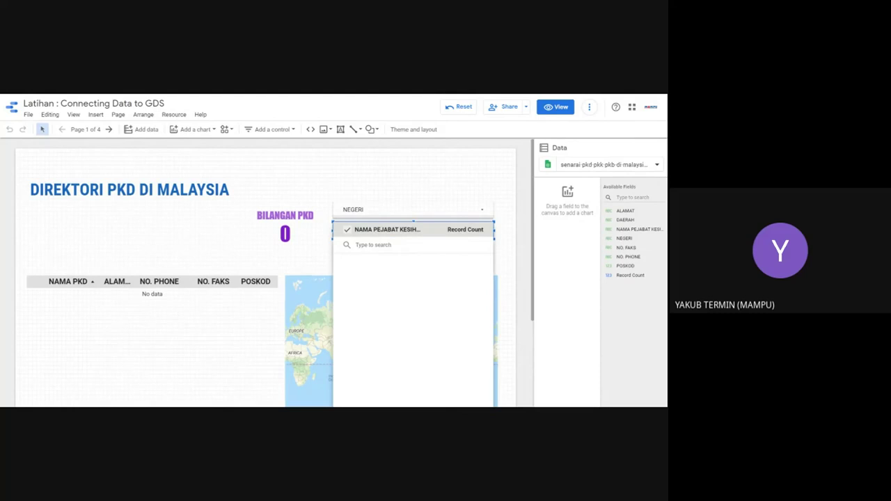
pyautogui.click(318, 243)
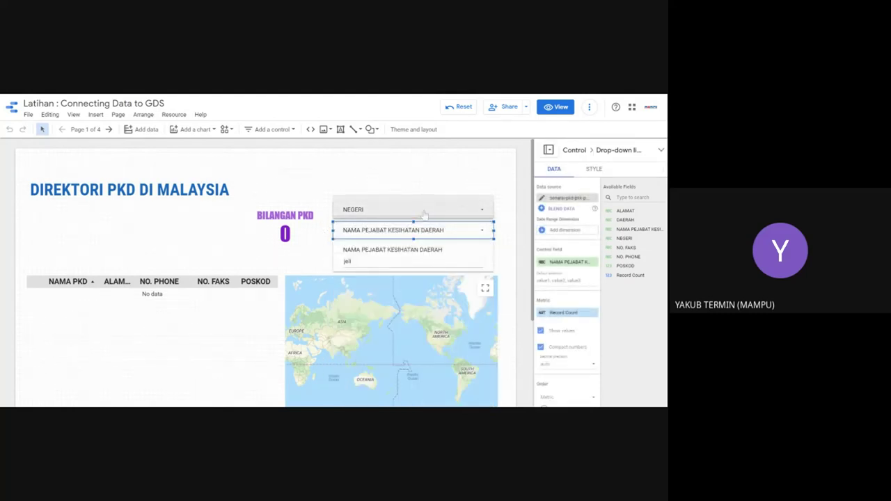
pyautogui.click(424, 211)
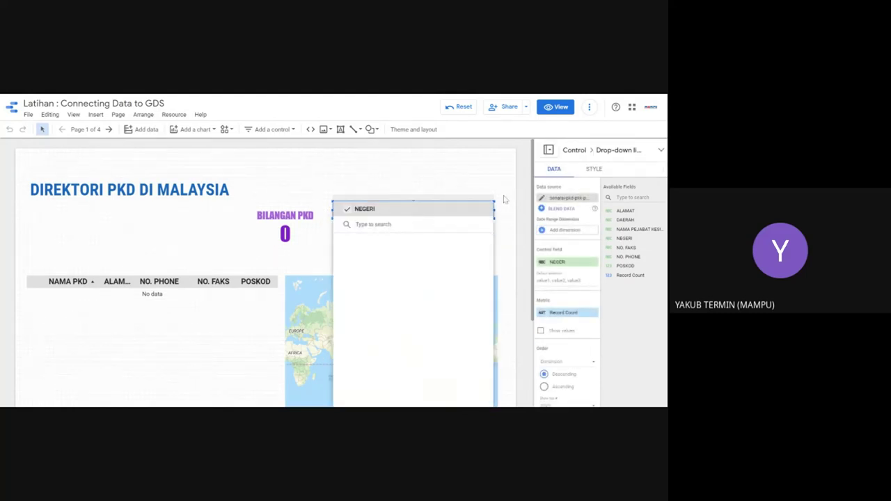
pyautogui.click(505, 199)
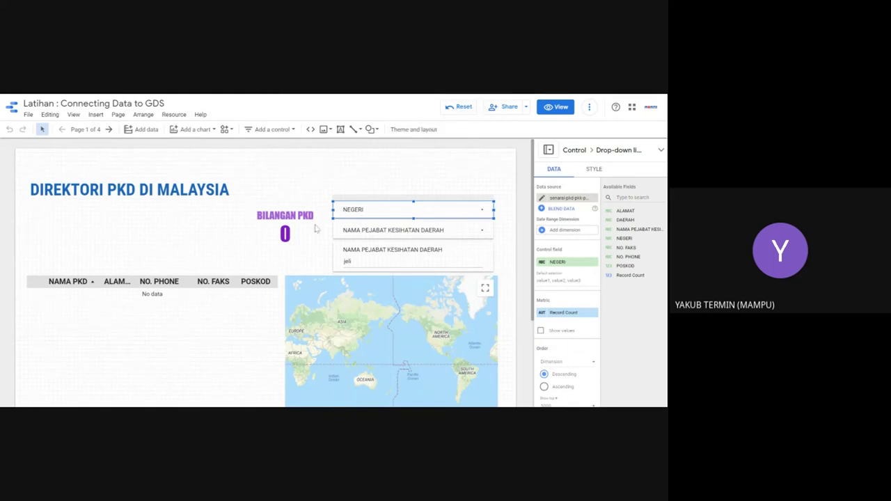
pyautogui.press('F5')
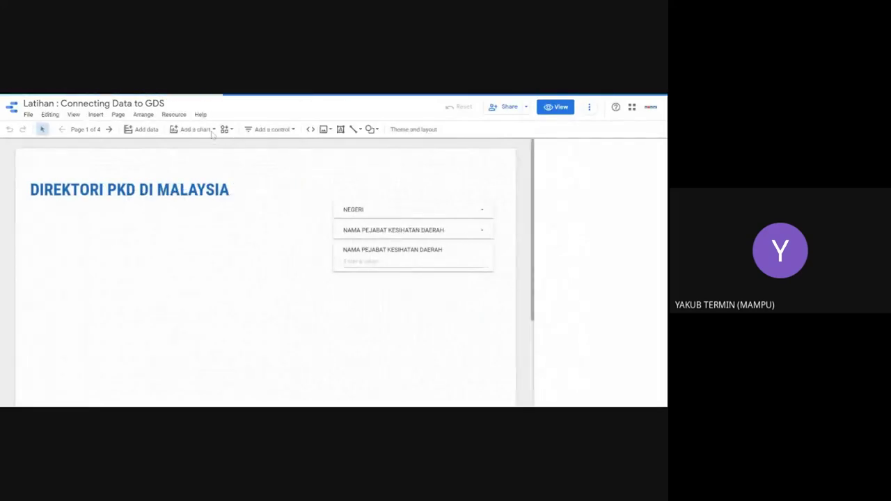
pyautogui.click(271, 129)
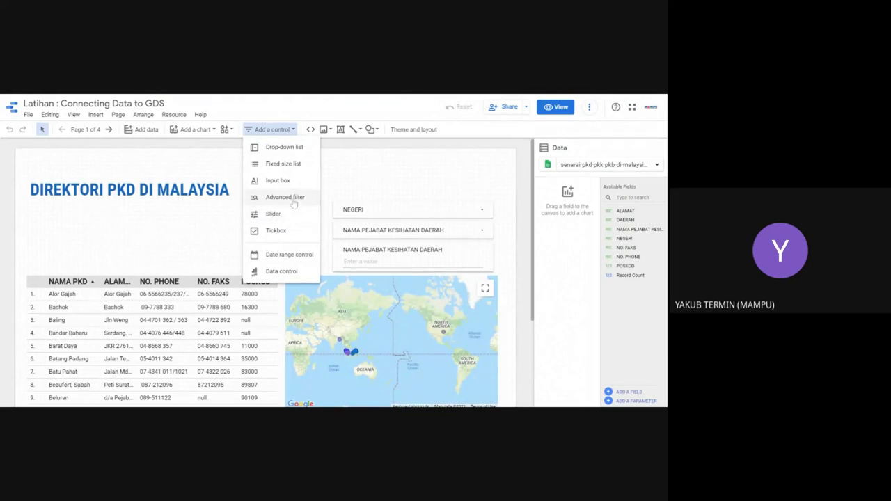
pyautogui.click(285, 197)
pyautogui.click(353, 209)
pyautogui.moveTo(354, 209); pyautogui.dragTo(352, 169)
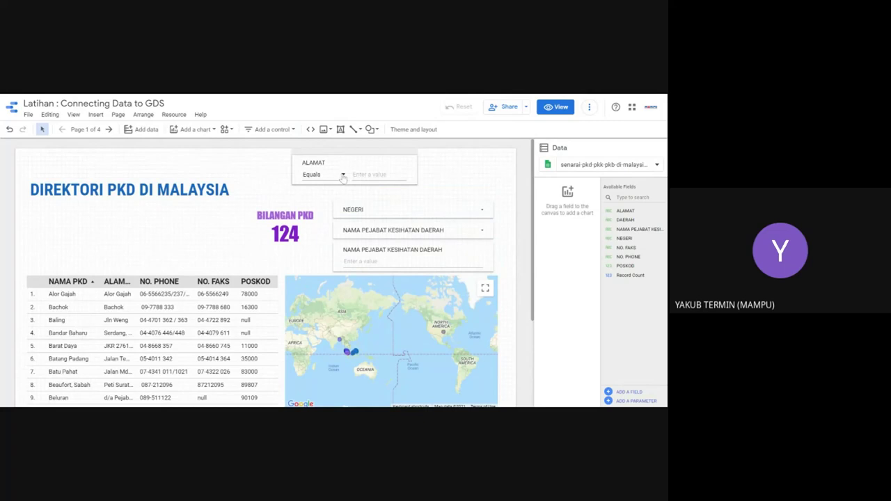
pyautogui.click(343, 176)
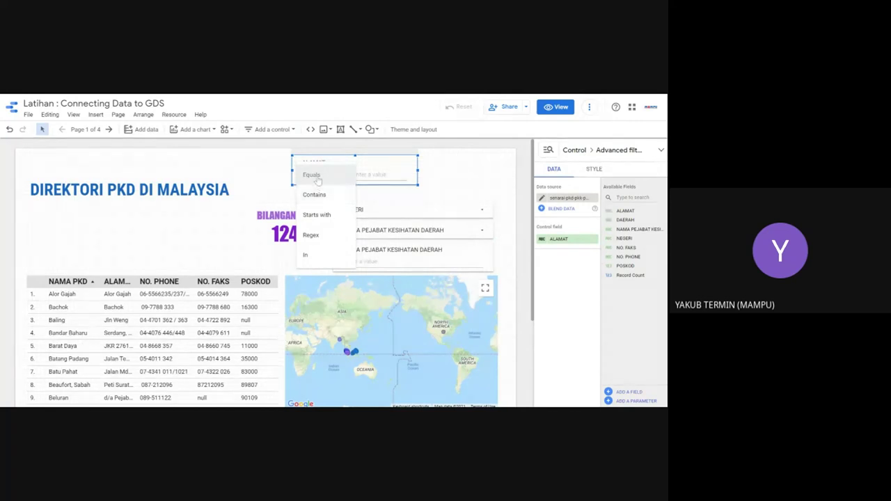
pyautogui.click(315, 200)
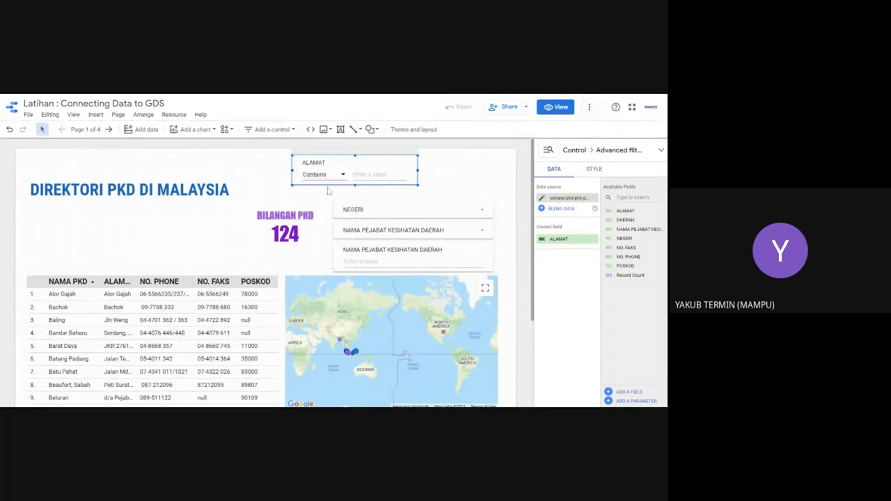
pyautogui.moveTo(355, 163); pyautogui.dragTo(485, 177)
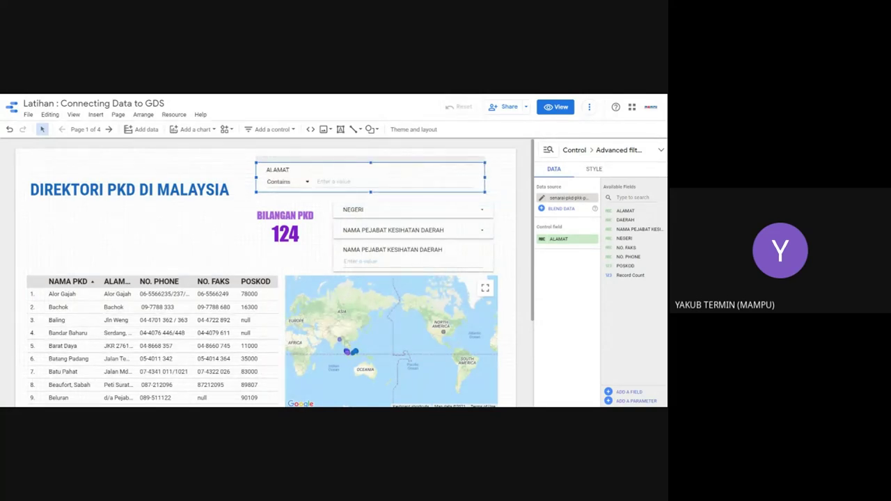
pyautogui.doubleClick(468, 158)
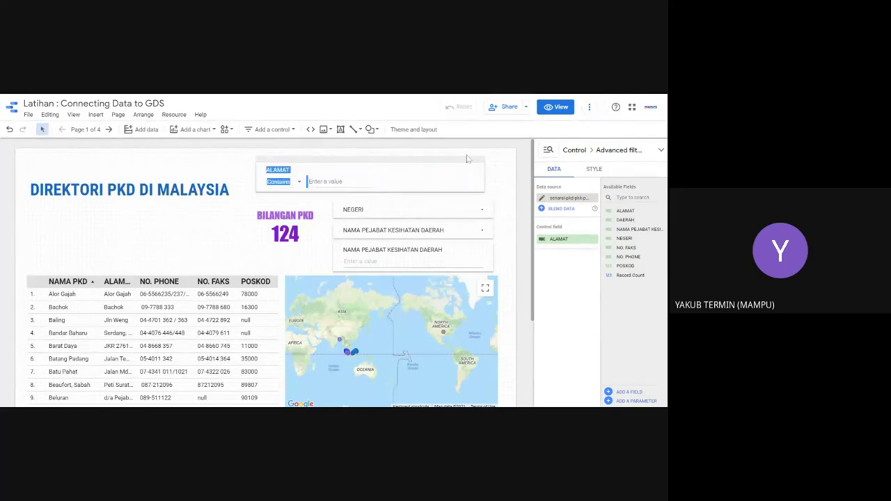
pyautogui.press('Delete')
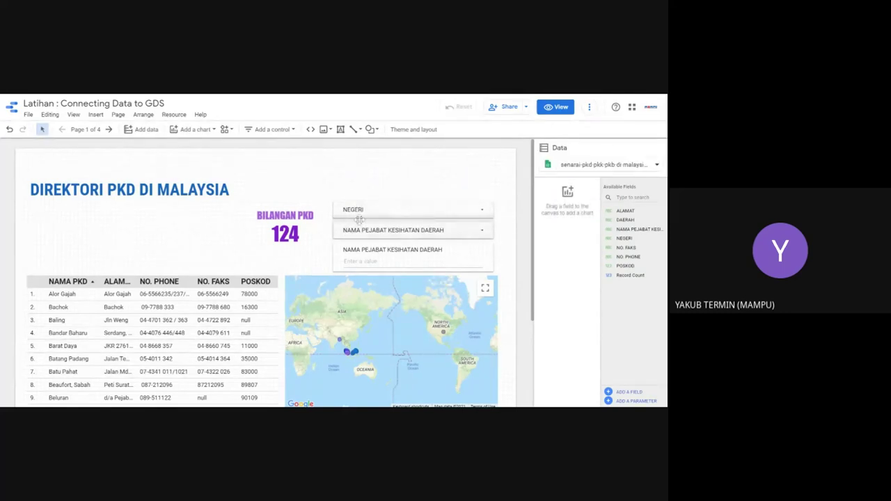
# Step: Browse the Add a control, Arrange and Resource menus and the report's data source list
pyautogui.click(292, 131)
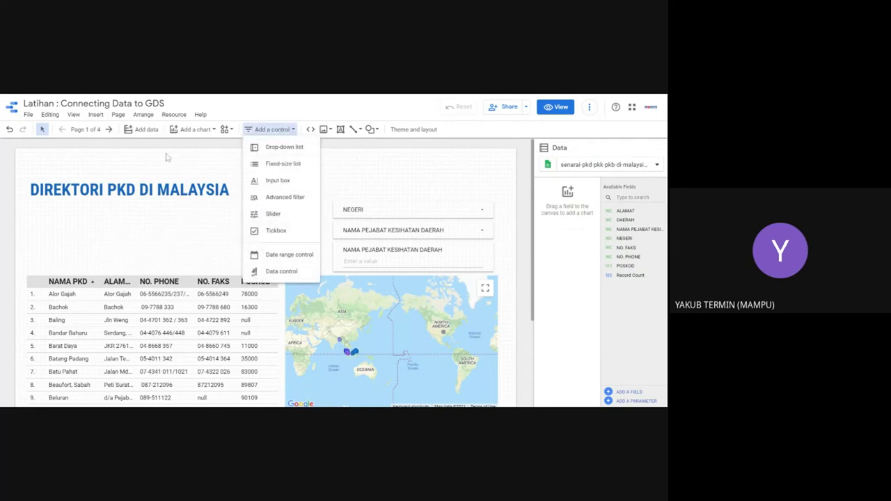
pyautogui.click(144, 116)
pyautogui.press('Escape')
pyautogui.click(171, 117)
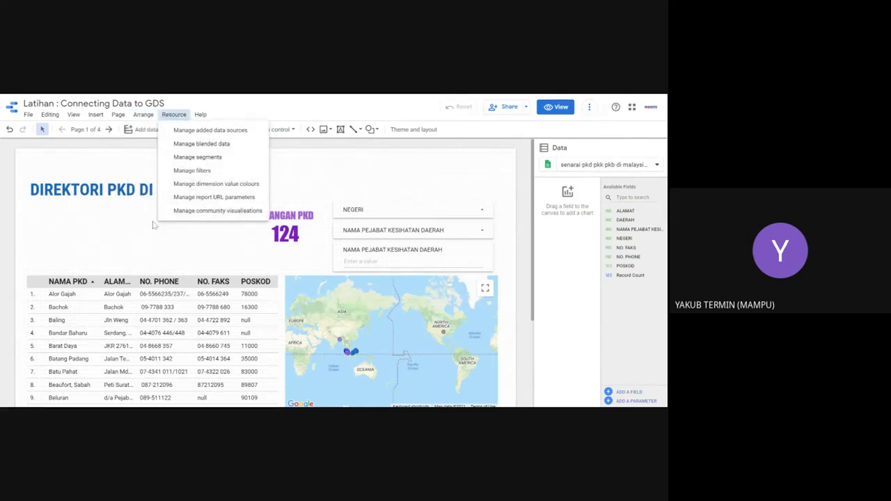
pyautogui.click(198, 231)
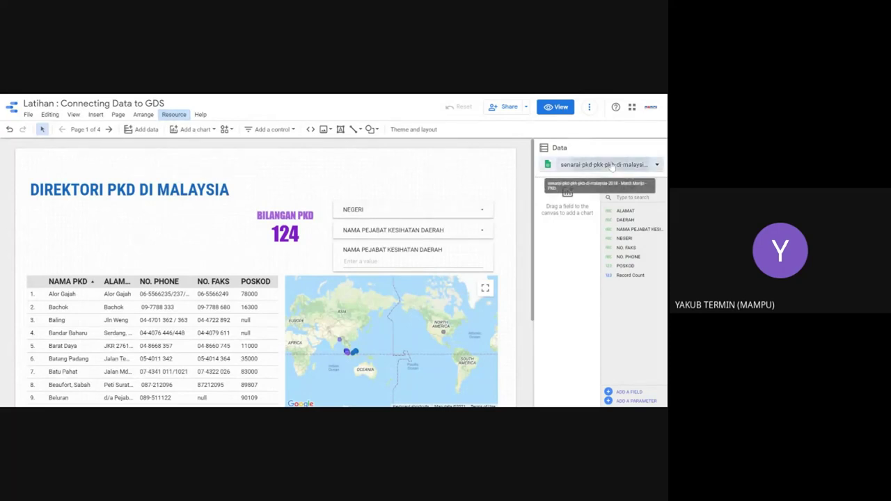
pyautogui.click(612, 165)
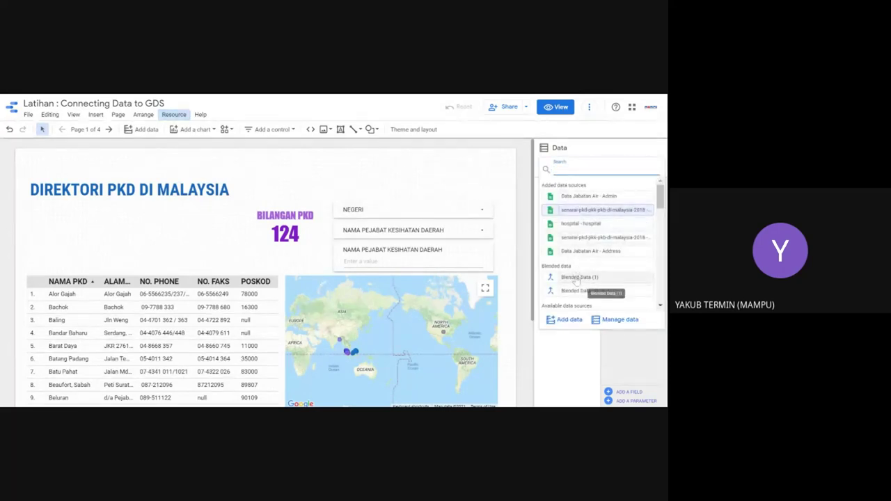
pyautogui.click(369, 181)
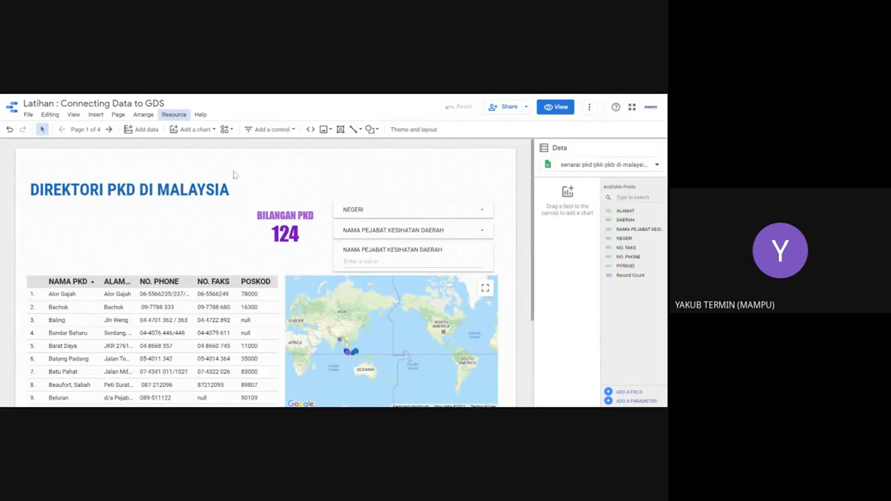
# Step: Go to page 3, INFO JABATAN AIR, and edit the office table's Blended Data source
pyautogui.click(109, 129)
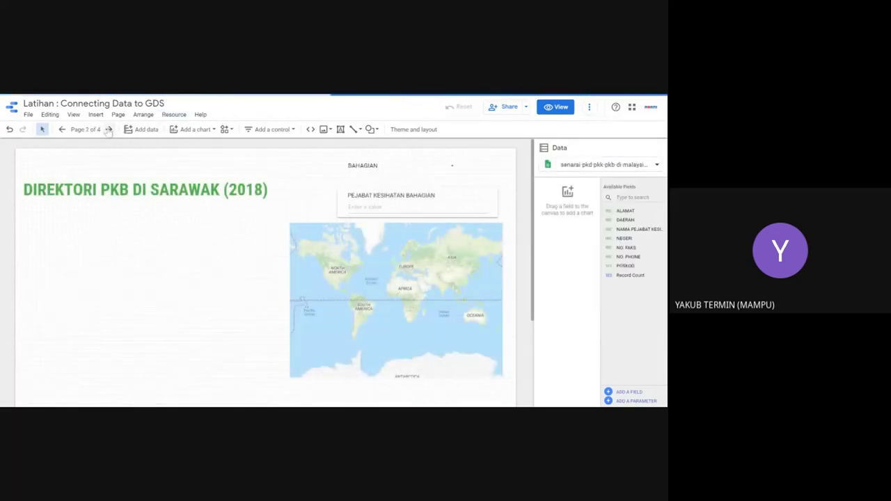
pyautogui.click(109, 130)
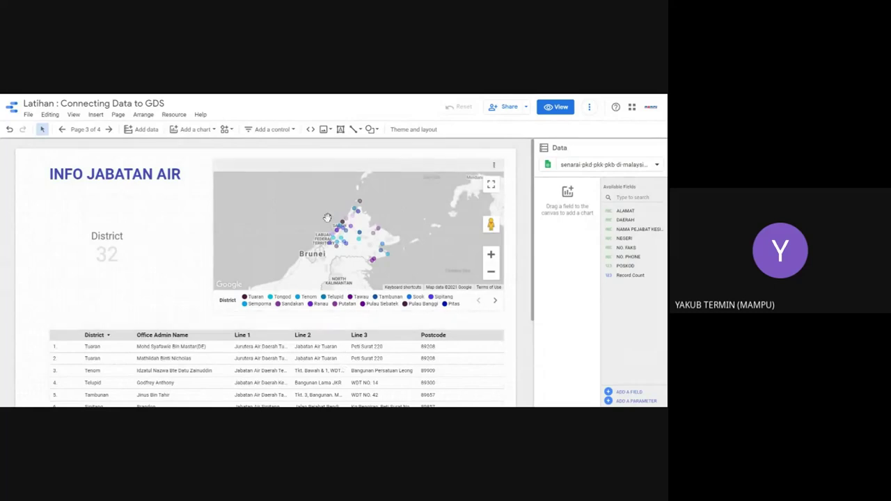
pyautogui.click(330, 278)
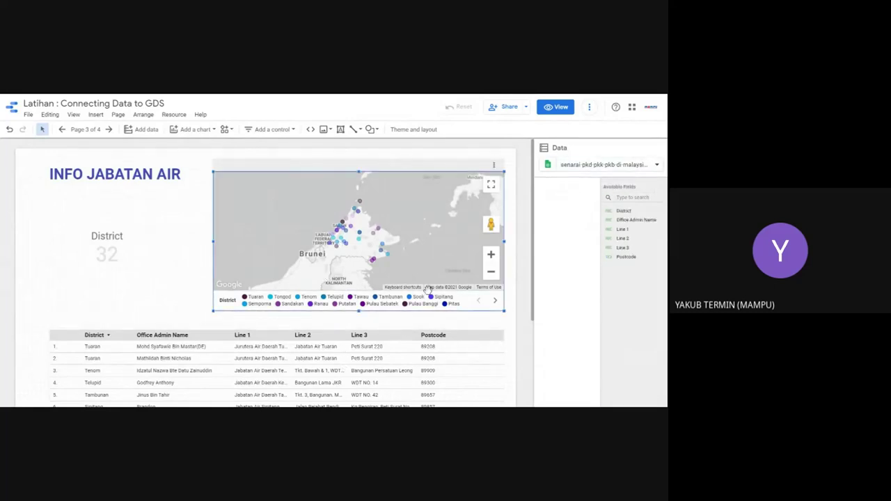
pyautogui.click(364, 355)
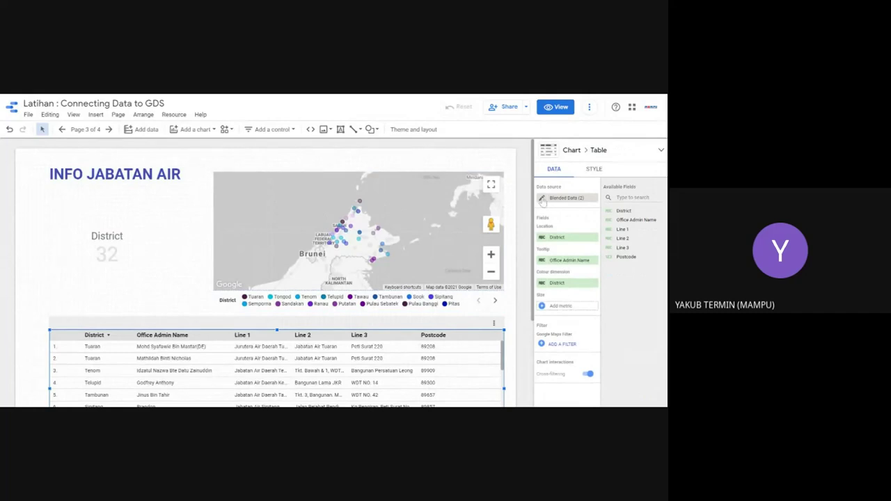
pyautogui.click(541, 199)
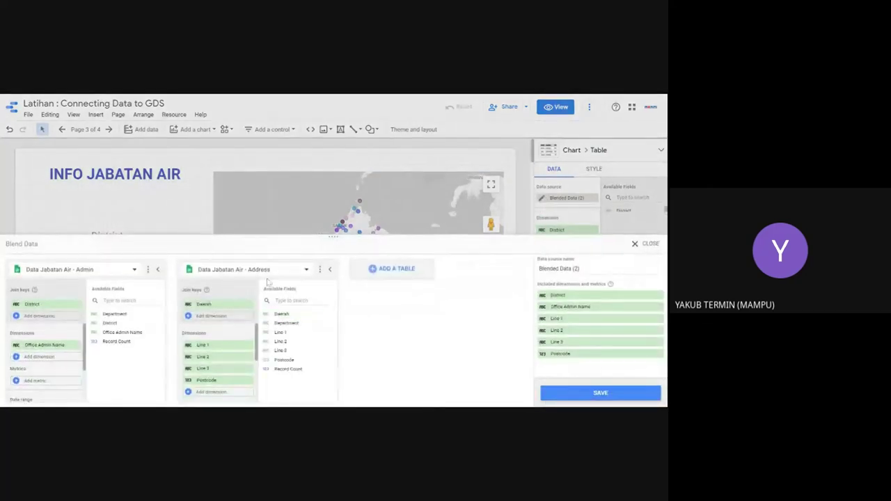
# Step: Rename the office table's blend to 'Data Info Air', save it and close the blend editor
pyautogui.hotkey('ctrl', 'a')
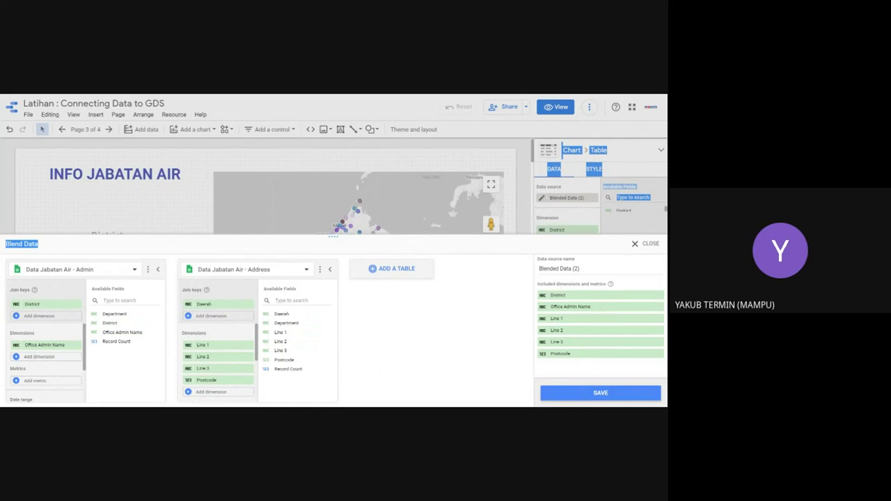
pyautogui.click(559, 268)
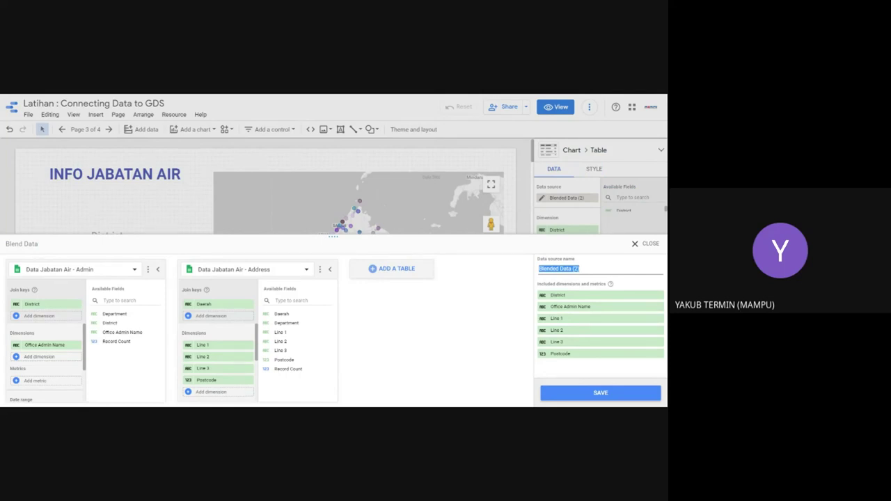
pyautogui.write('Data Info Air')
pyautogui.click(605, 393)
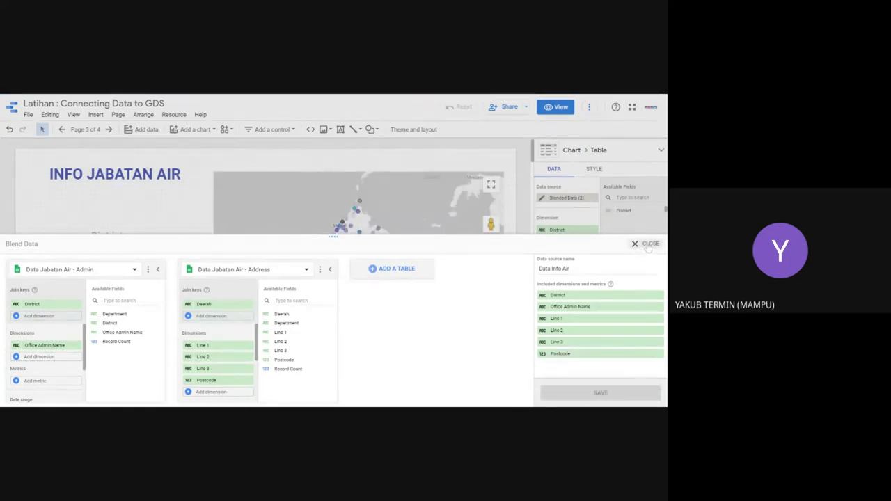
pyautogui.click(648, 245)
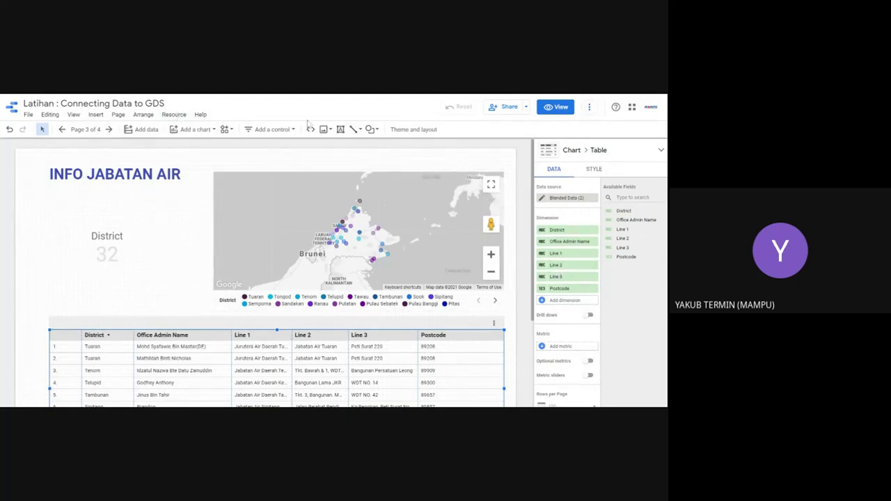
# Step: Open the Data Jabatan Air - Address source's field editor from the report's added data sources
pyautogui.click(526, 107)
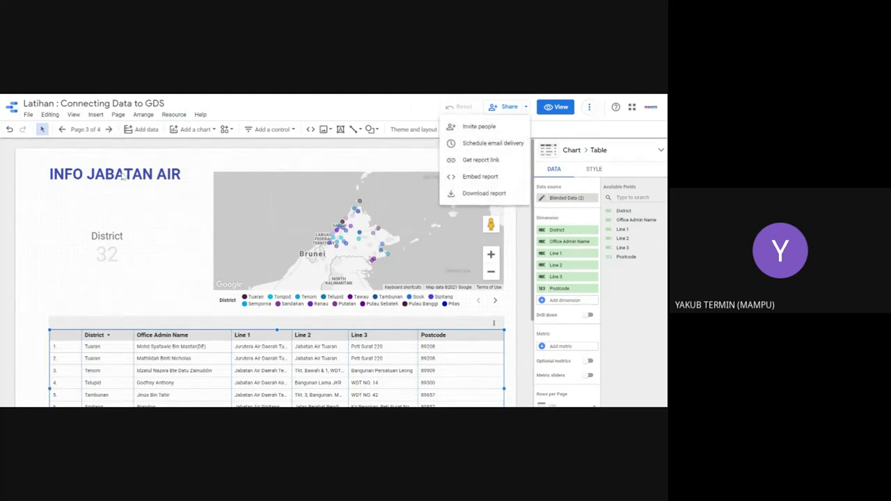
pyautogui.click(174, 115)
pyautogui.click(174, 115)
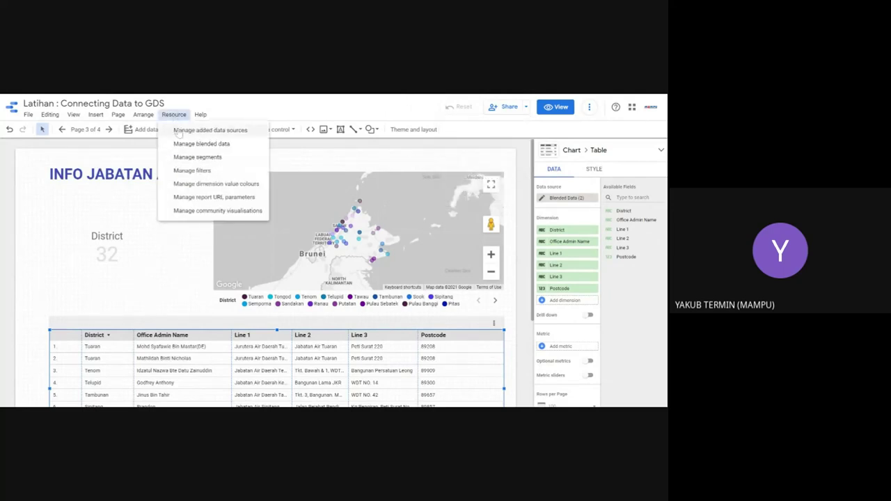
pyautogui.click(178, 130)
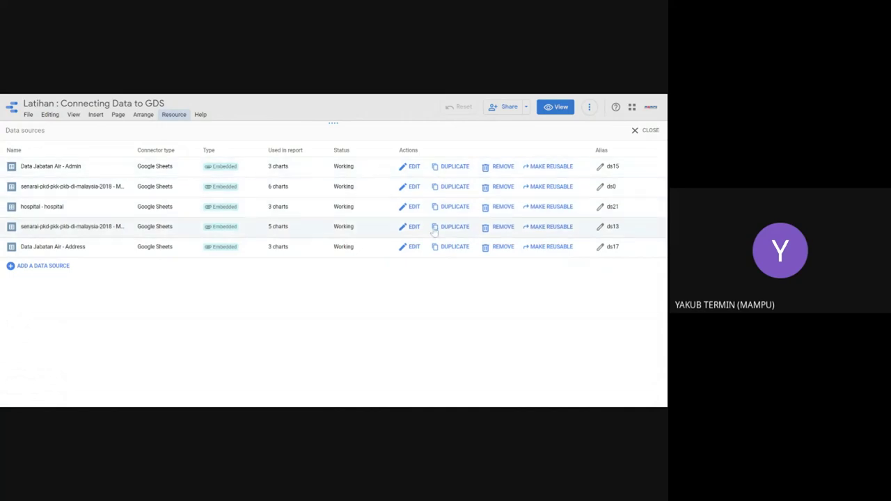
pyautogui.click(411, 248)
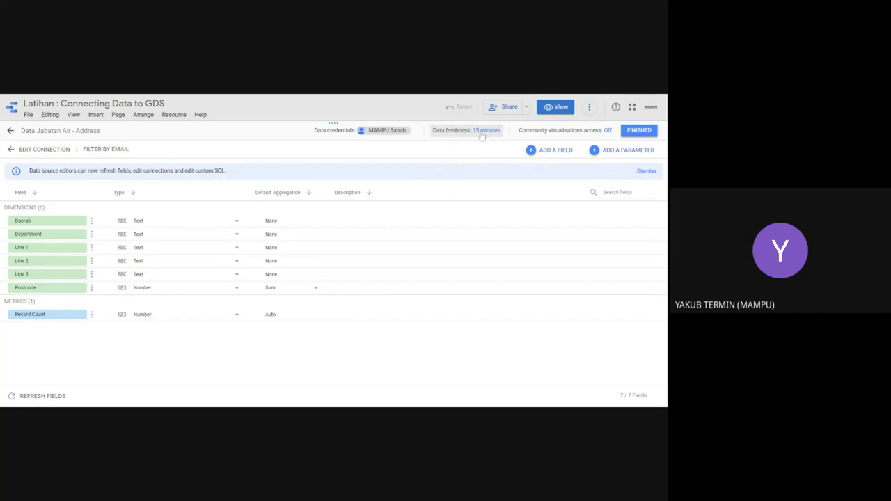
# Step: Compare hourly, 4-hour and 12-hour data freshness, then keep Every 15 minutes for the Address source
pyautogui.click(483, 134)
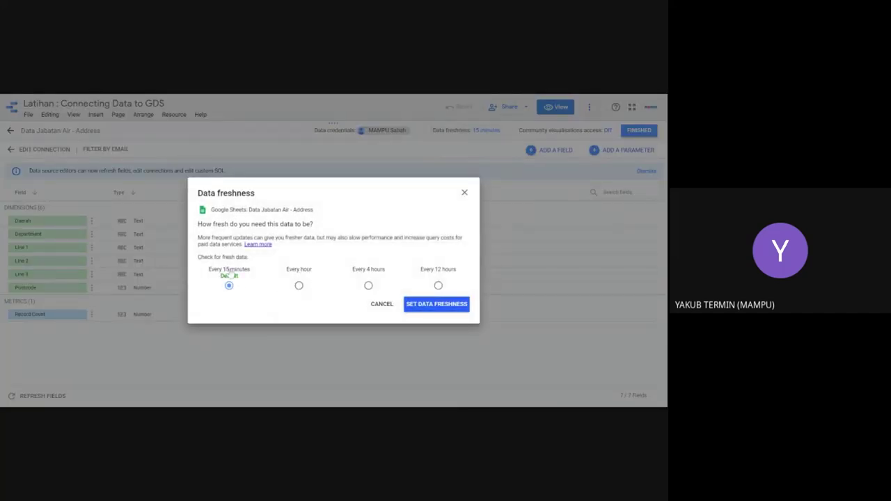
pyautogui.click(299, 288)
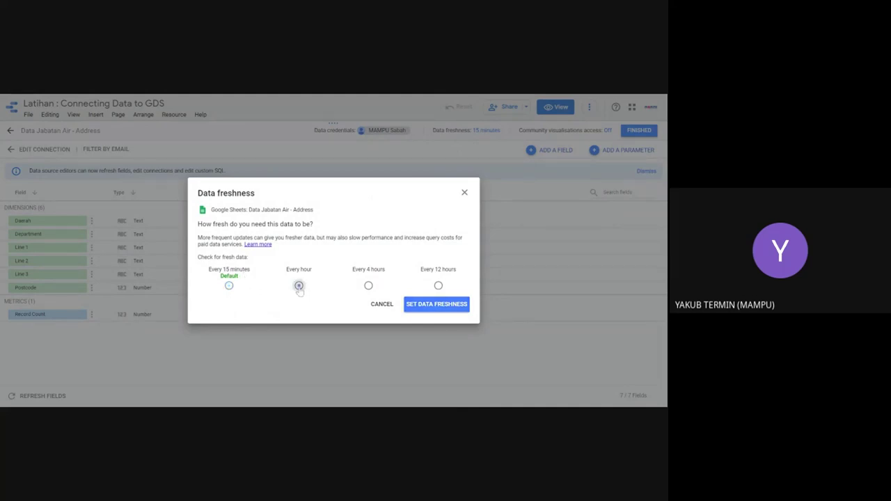
pyautogui.click(370, 288)
pyautogui.click(439, 286)
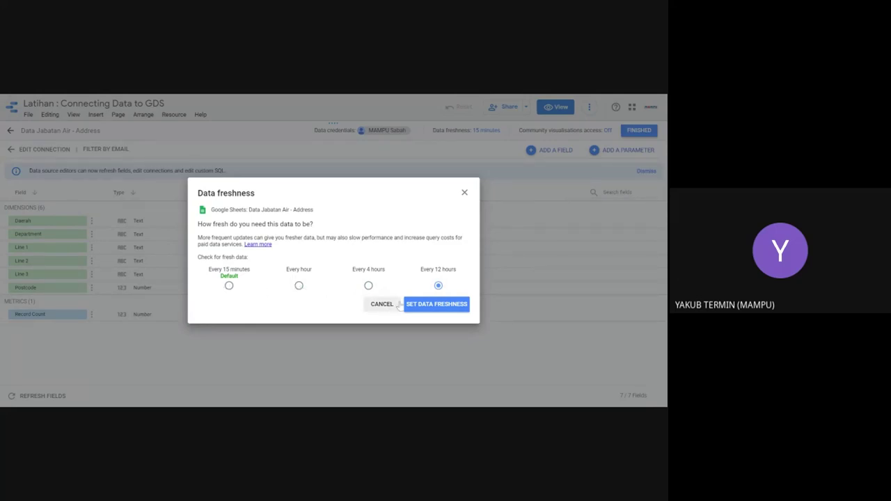
pyautogui.click(229, 286)
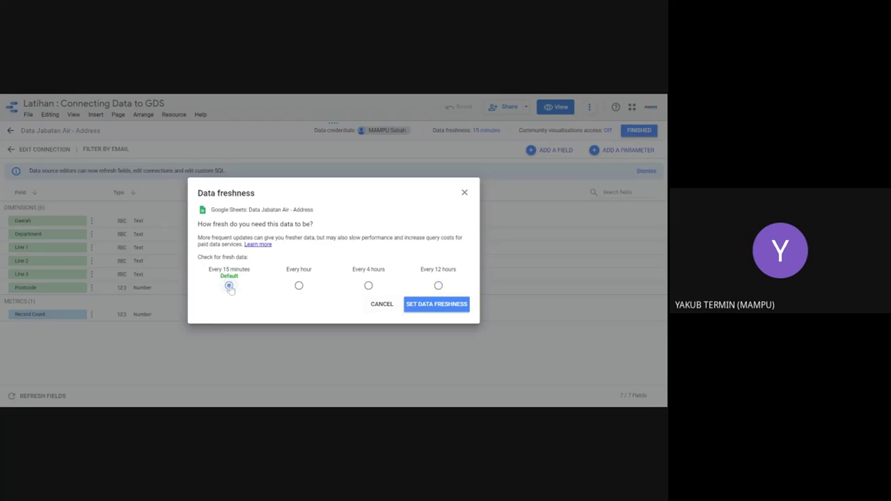
pyautogui.click(431, 307)
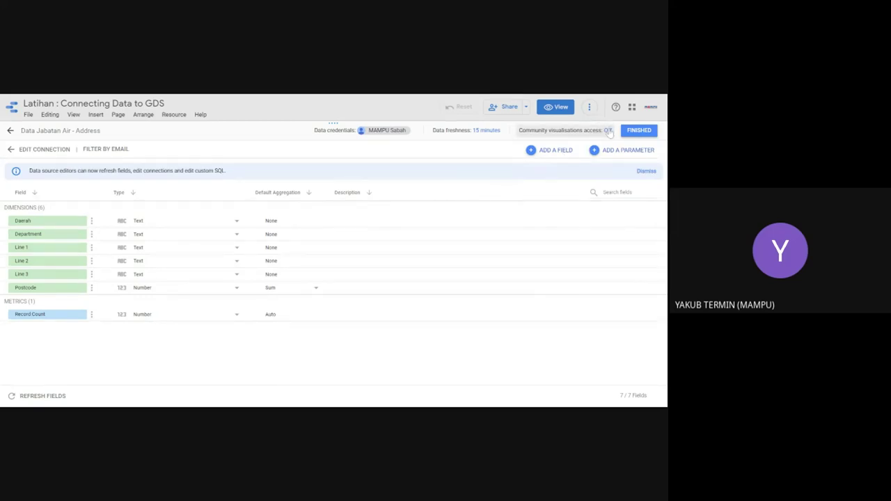
# Step: Leave community visualisations access Off, finish the Address source, and close the Data sources panel
pyautogui.click(609, 131)
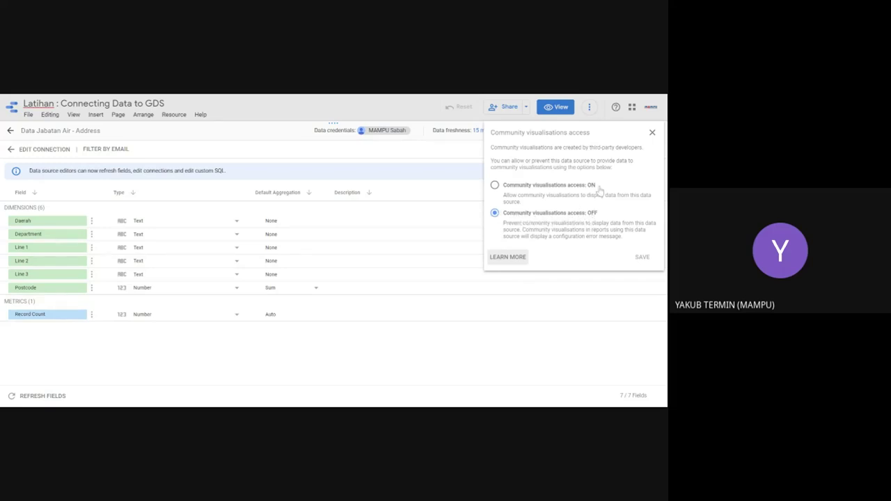
pyautogui.click(652, 132)
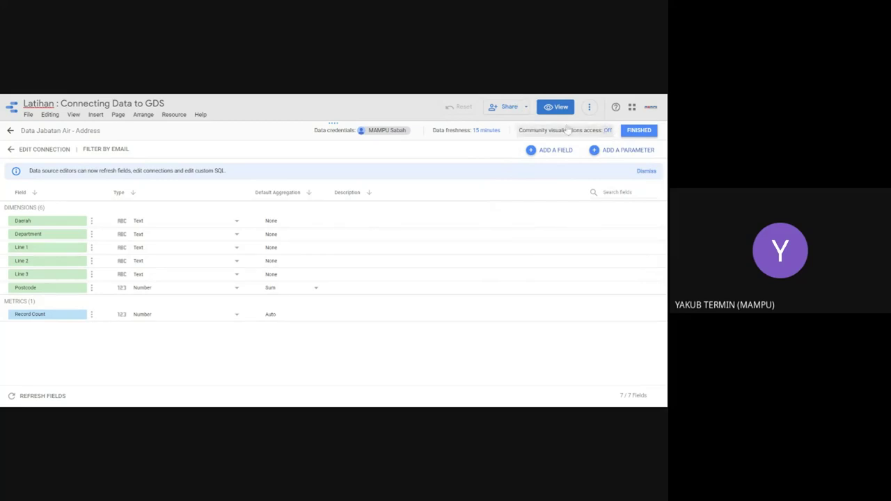
pyautogui.click(630, 132)
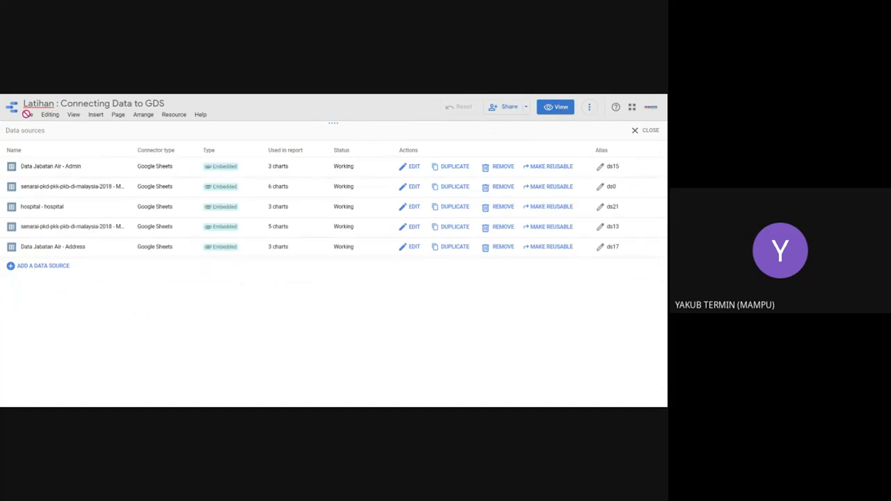
pyautogui.click(640, 131)
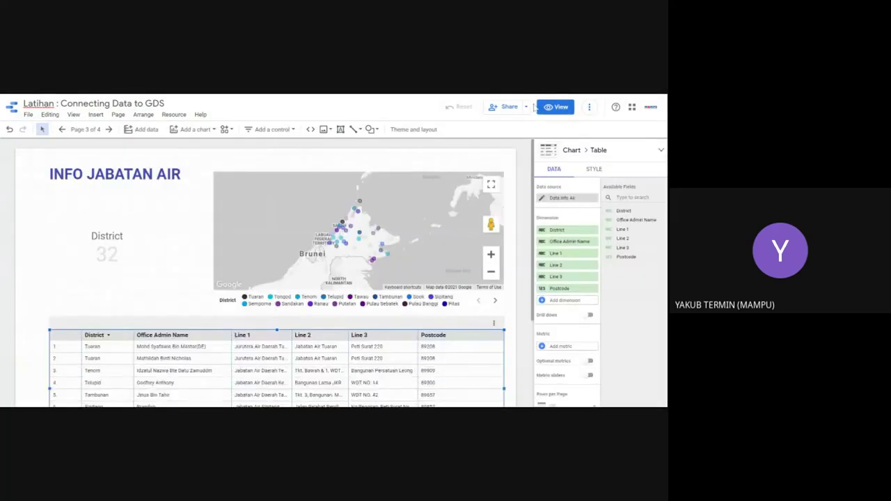
# Step: In the report's Manage access settings, set link sharing to anyone with the link can edit
pyautogui.click(526, 108)
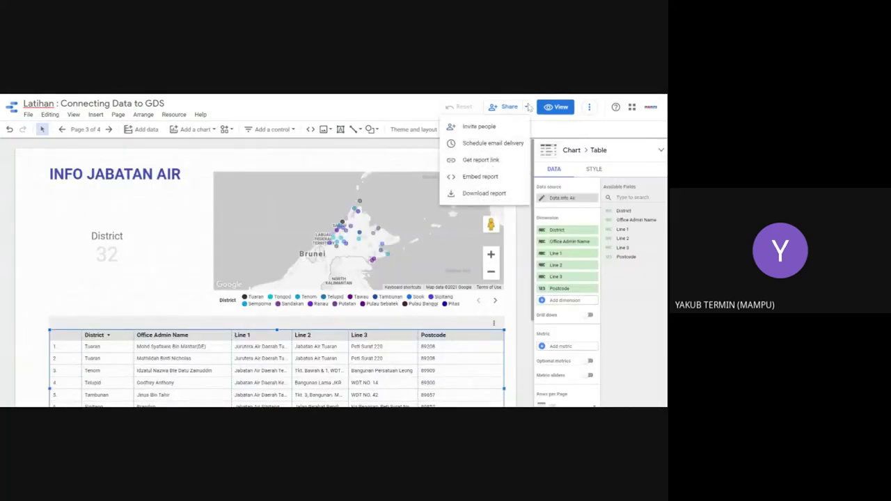
pyautogui.click(480, 161)
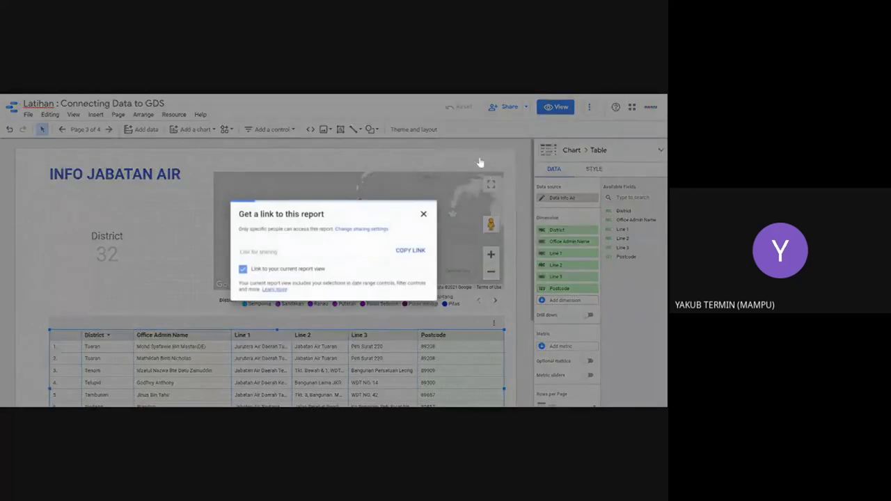
pyautogui.click(362, 228)
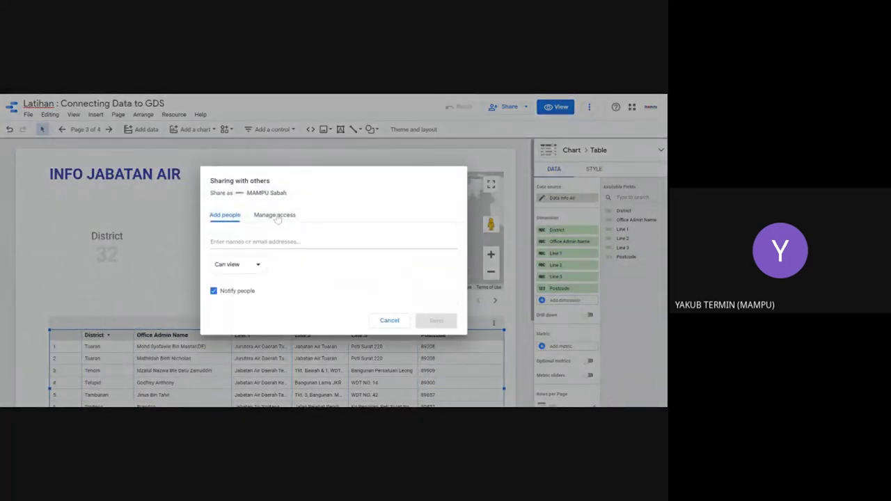
pyautogui.click(276, 215)
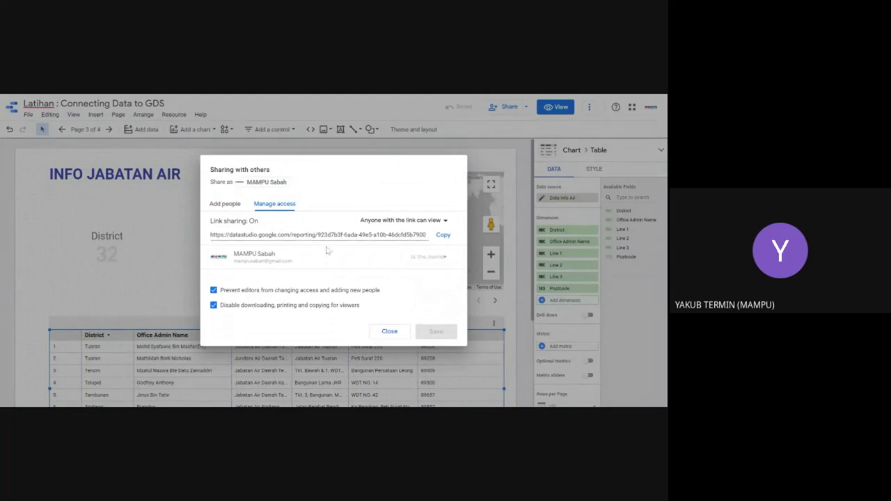
pyautogui.click(446, 221)
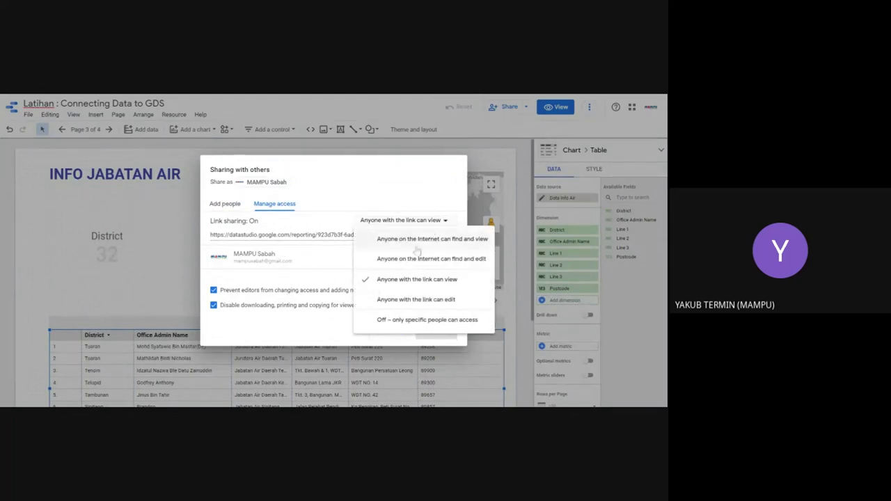
pyautogui.click(419, 301)
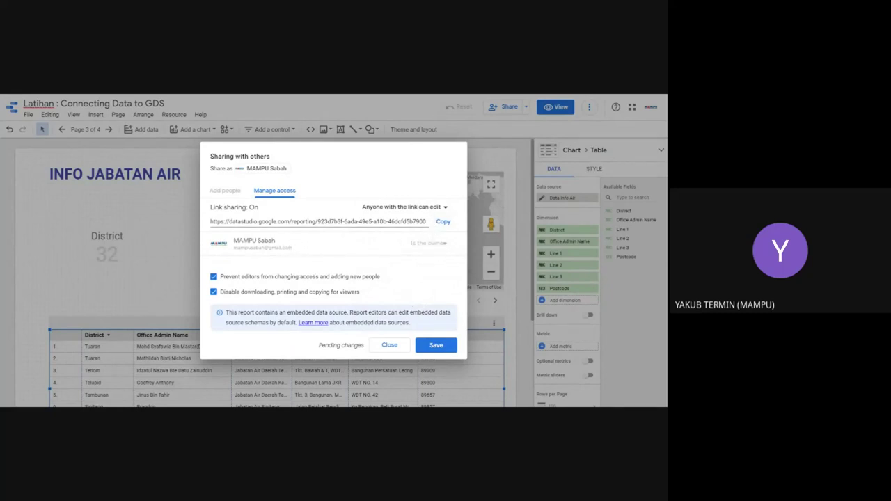
# Step: Switch link sharing back to Off – only specific people can access, then close the dialog
pyautogui.click(445, 208)
pyautogui.click(445, 208)
pyautogui.click(445, 208)
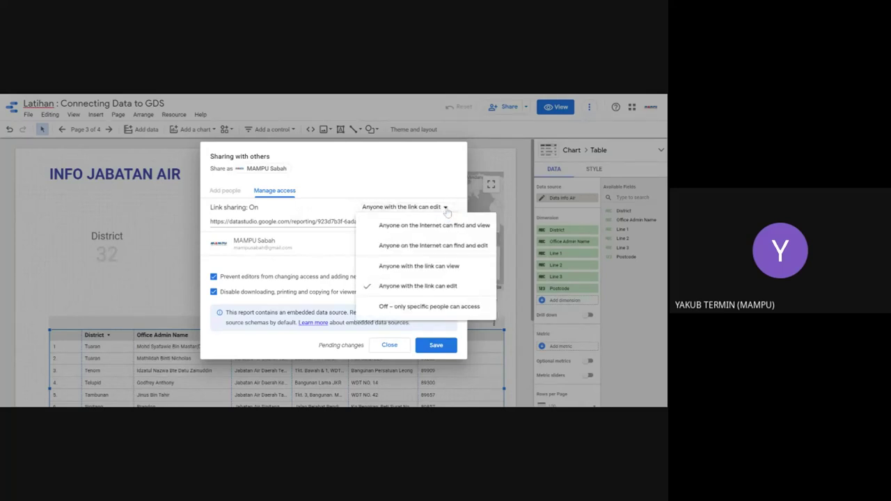
pyautogui.click(376, 307)
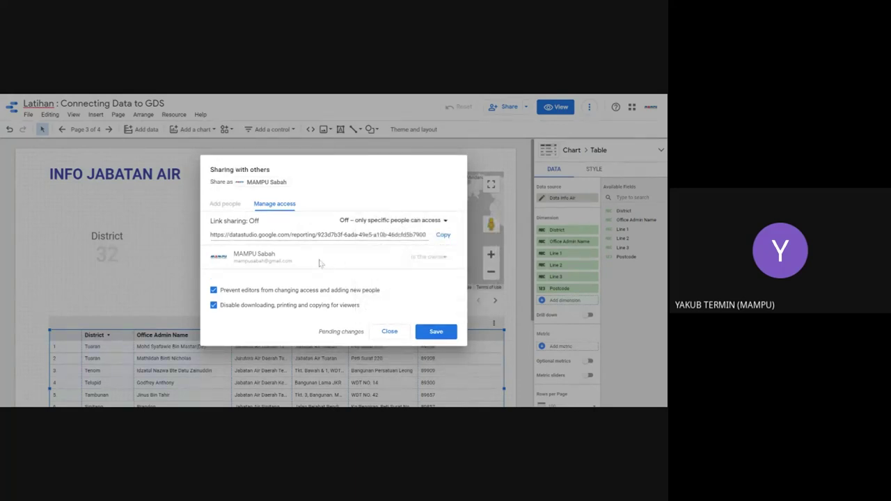
pyautogui.click(393, 220)
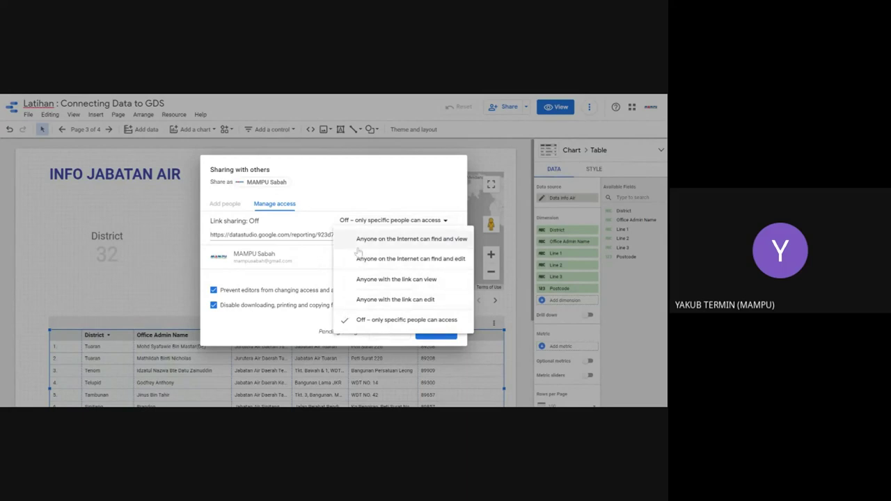
pyautogui.click(233, 206)
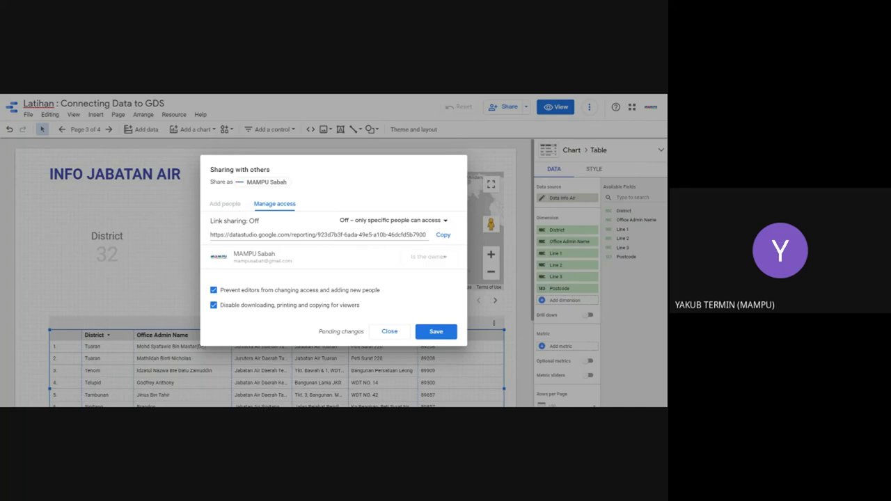
pyautogui.click(387, 332)
pyautogui.click(524, 108)
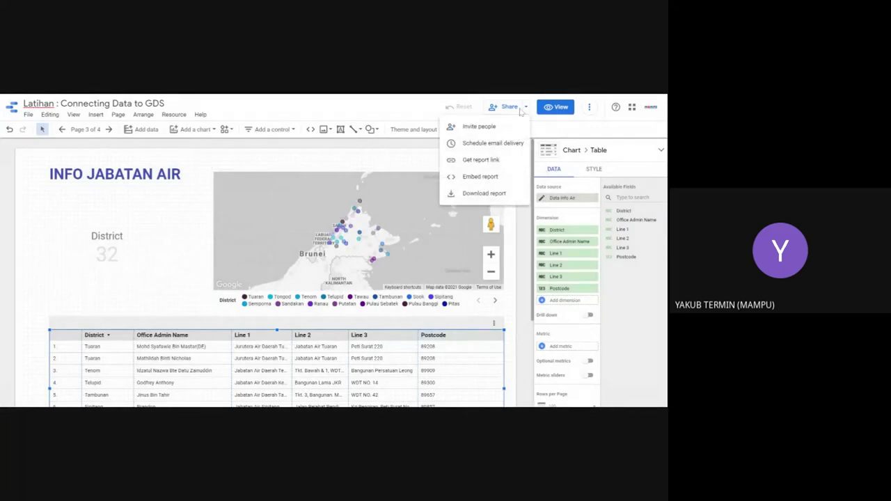
pyautogui.click(503, 108)
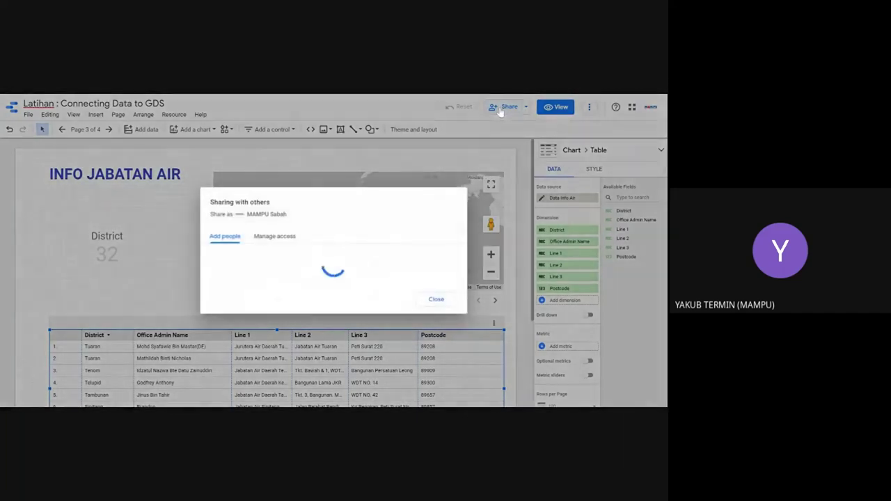
pyautogui.click(252, 269)
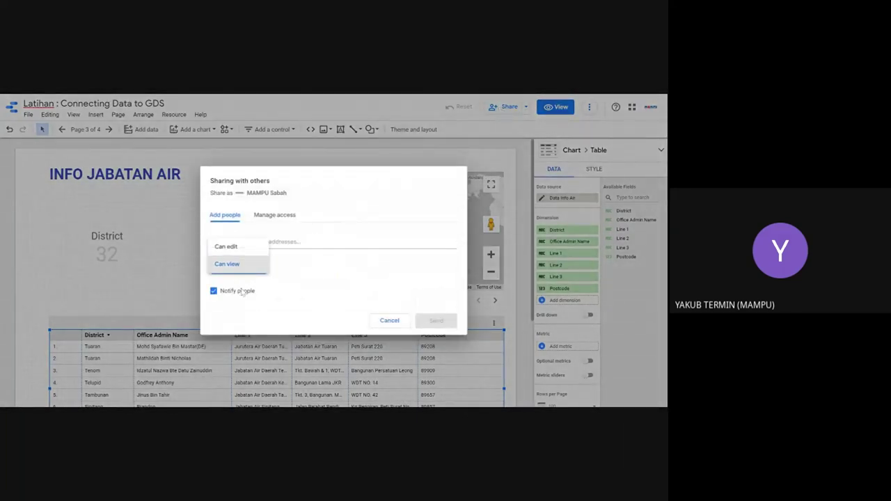
pyautogui.click(237, 248)
pyautogui.click(252, 230)
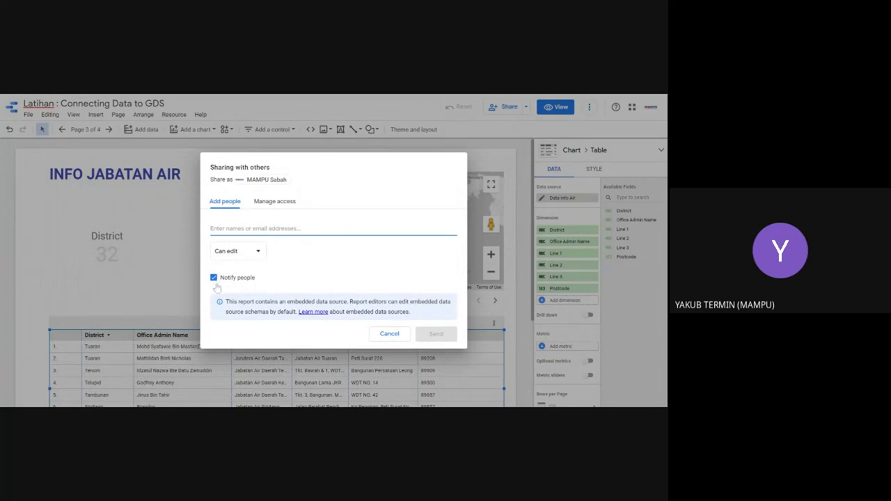
pyautogui.click(389, 334)
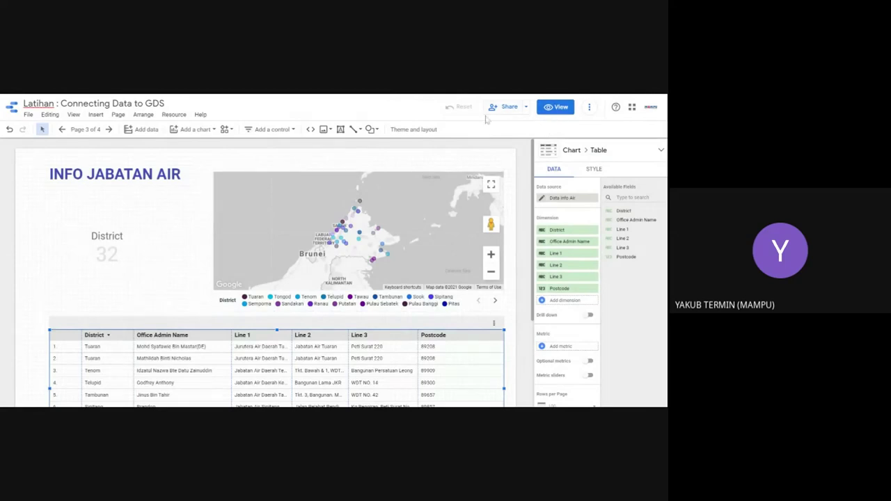
# Step: Put the Latihan report in view mode and show page 1, 'DIREKTORI PKD DI MALAYSIA'
pyautogui.click(554, 109)
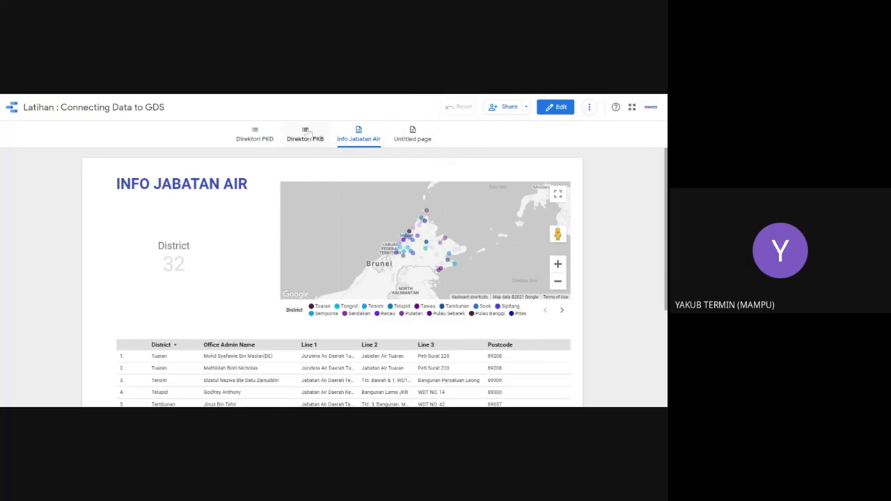
pyautogui.click(254, 134)
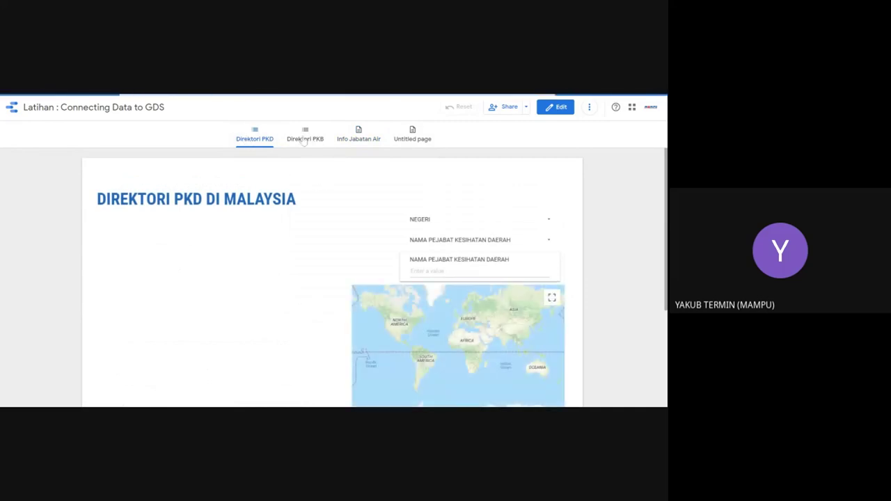